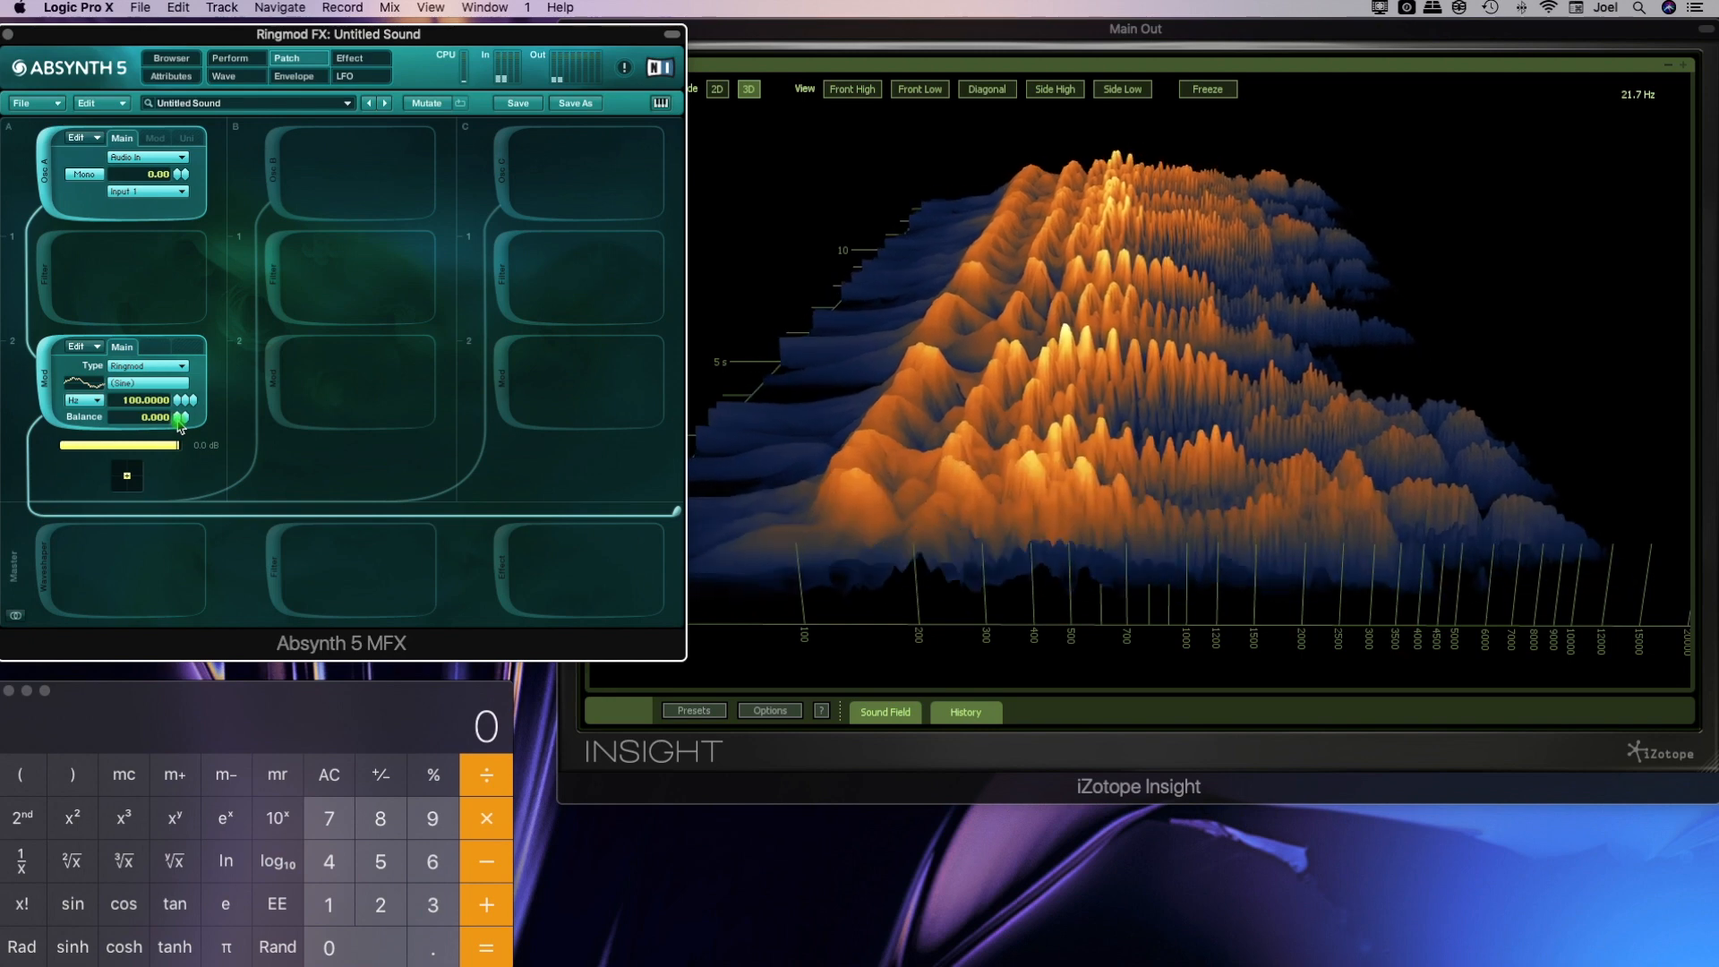
Raise the Ringmod balance to 0.680 and view the harmonic spectrum of its modulator wave
mouse_move(180, 427)
mouse_down()
mouse_move(181, 365)
mouse_move(182, 423)
mouse_up()
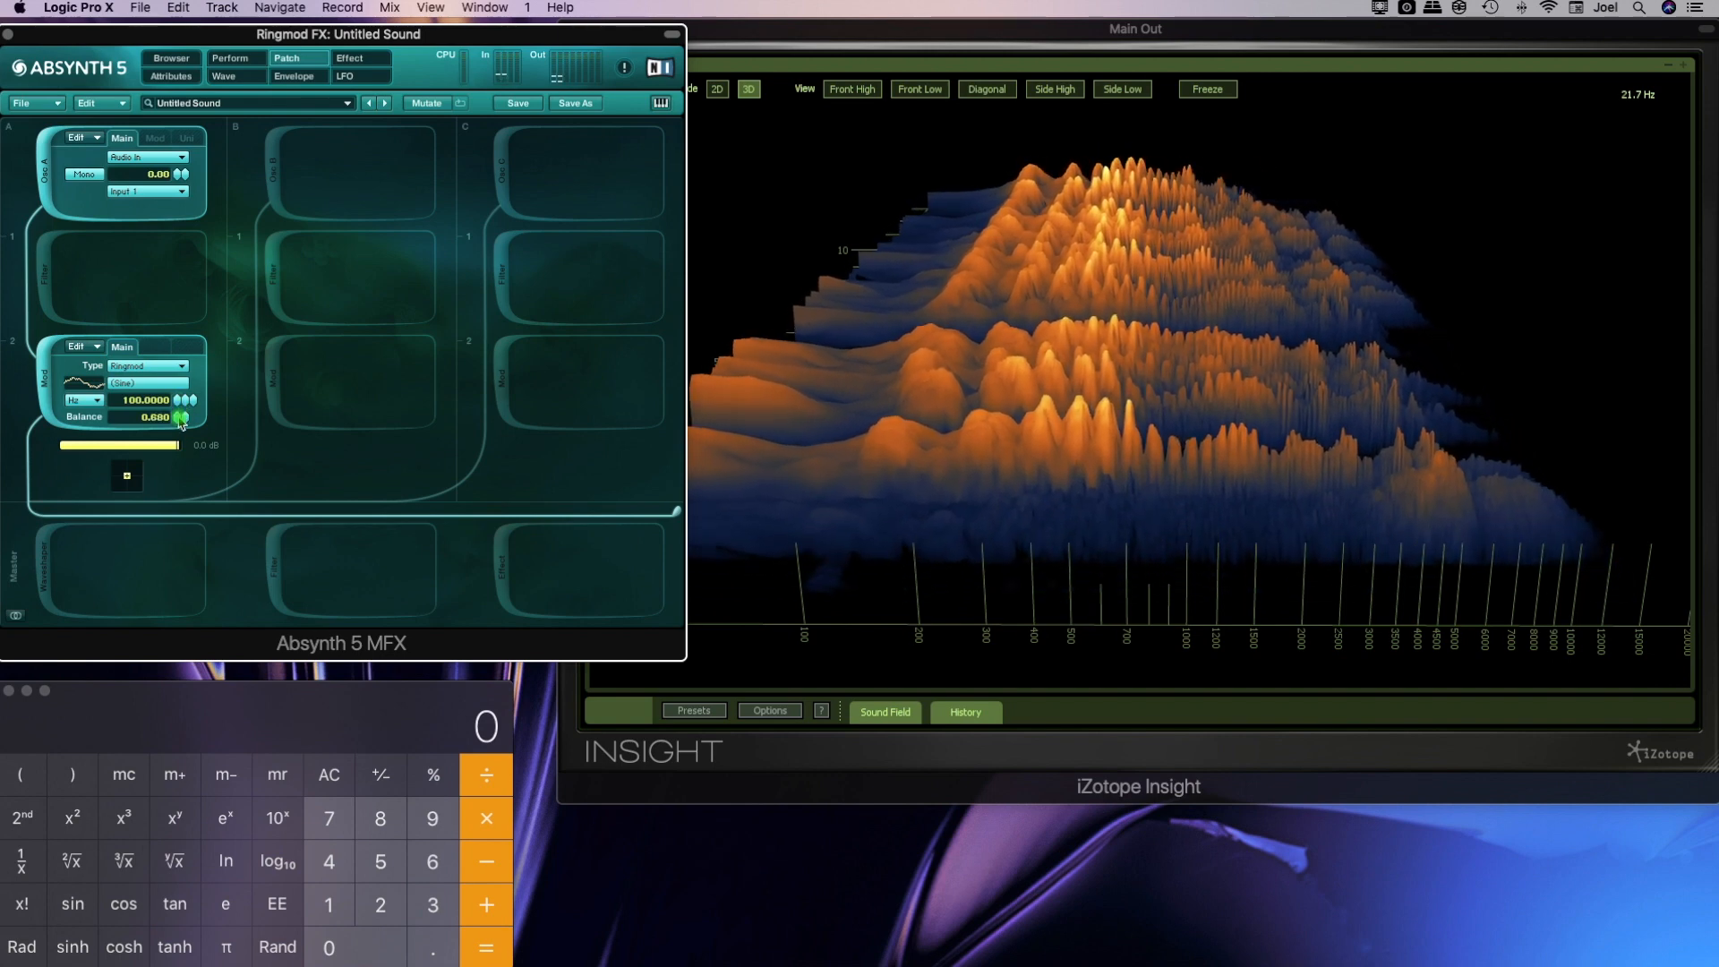
click(153, 387)
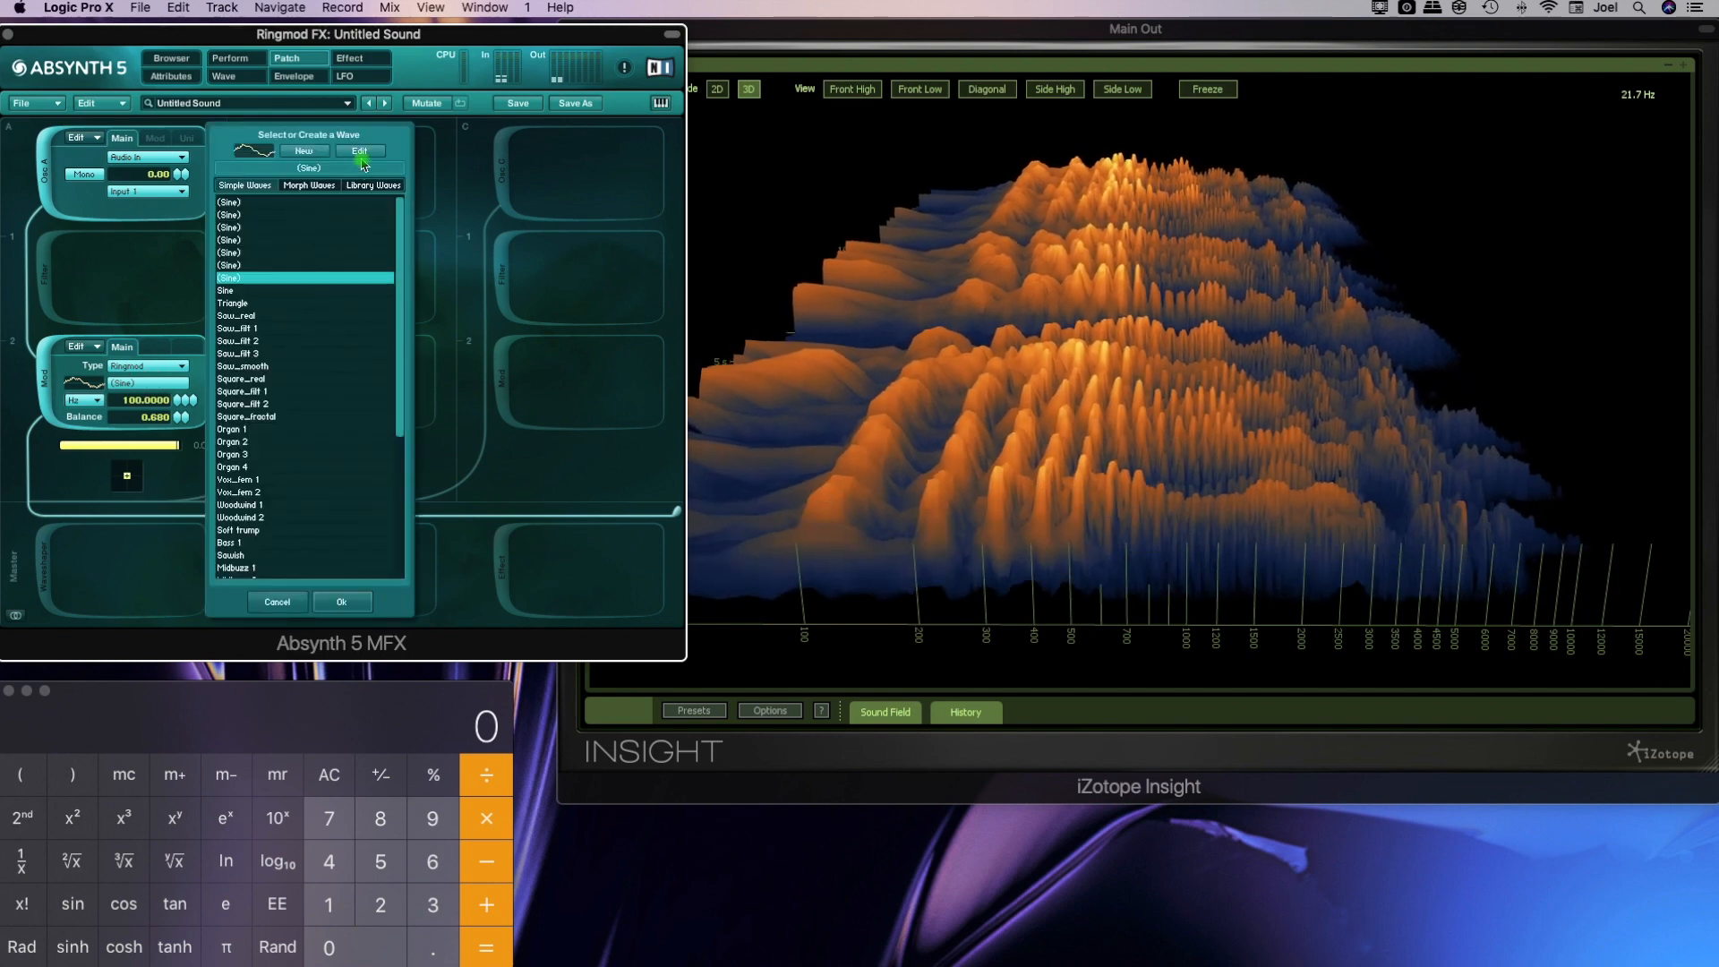
click(361, 158)
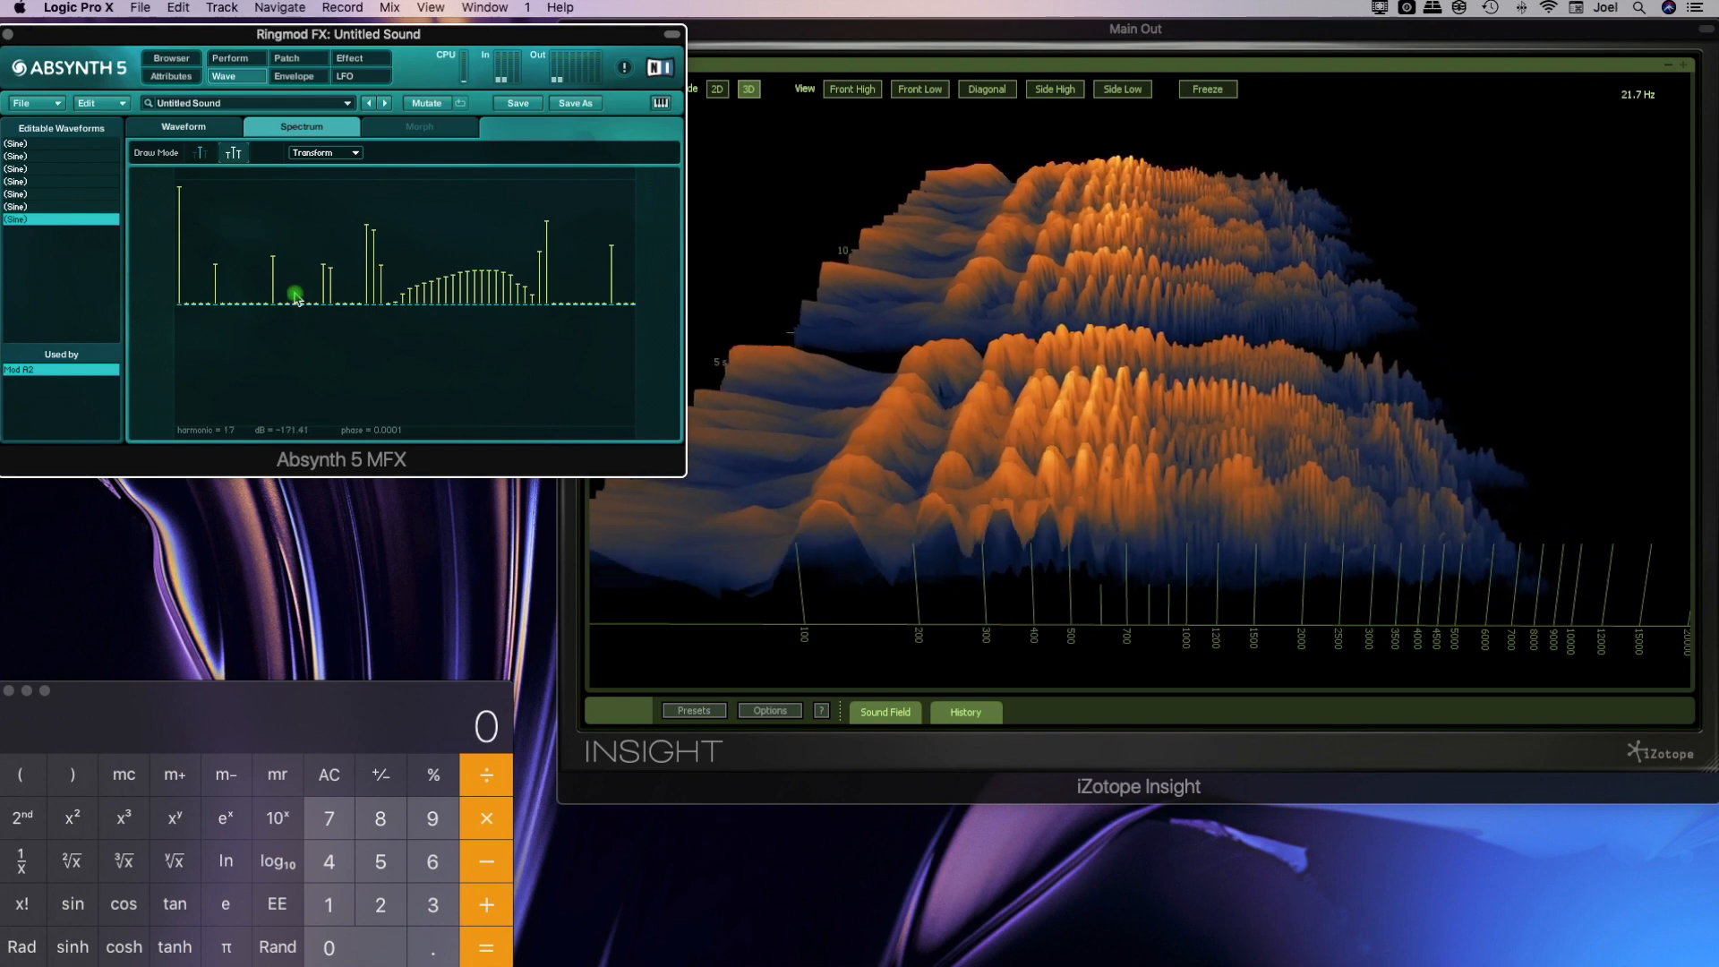
click(288, 58)
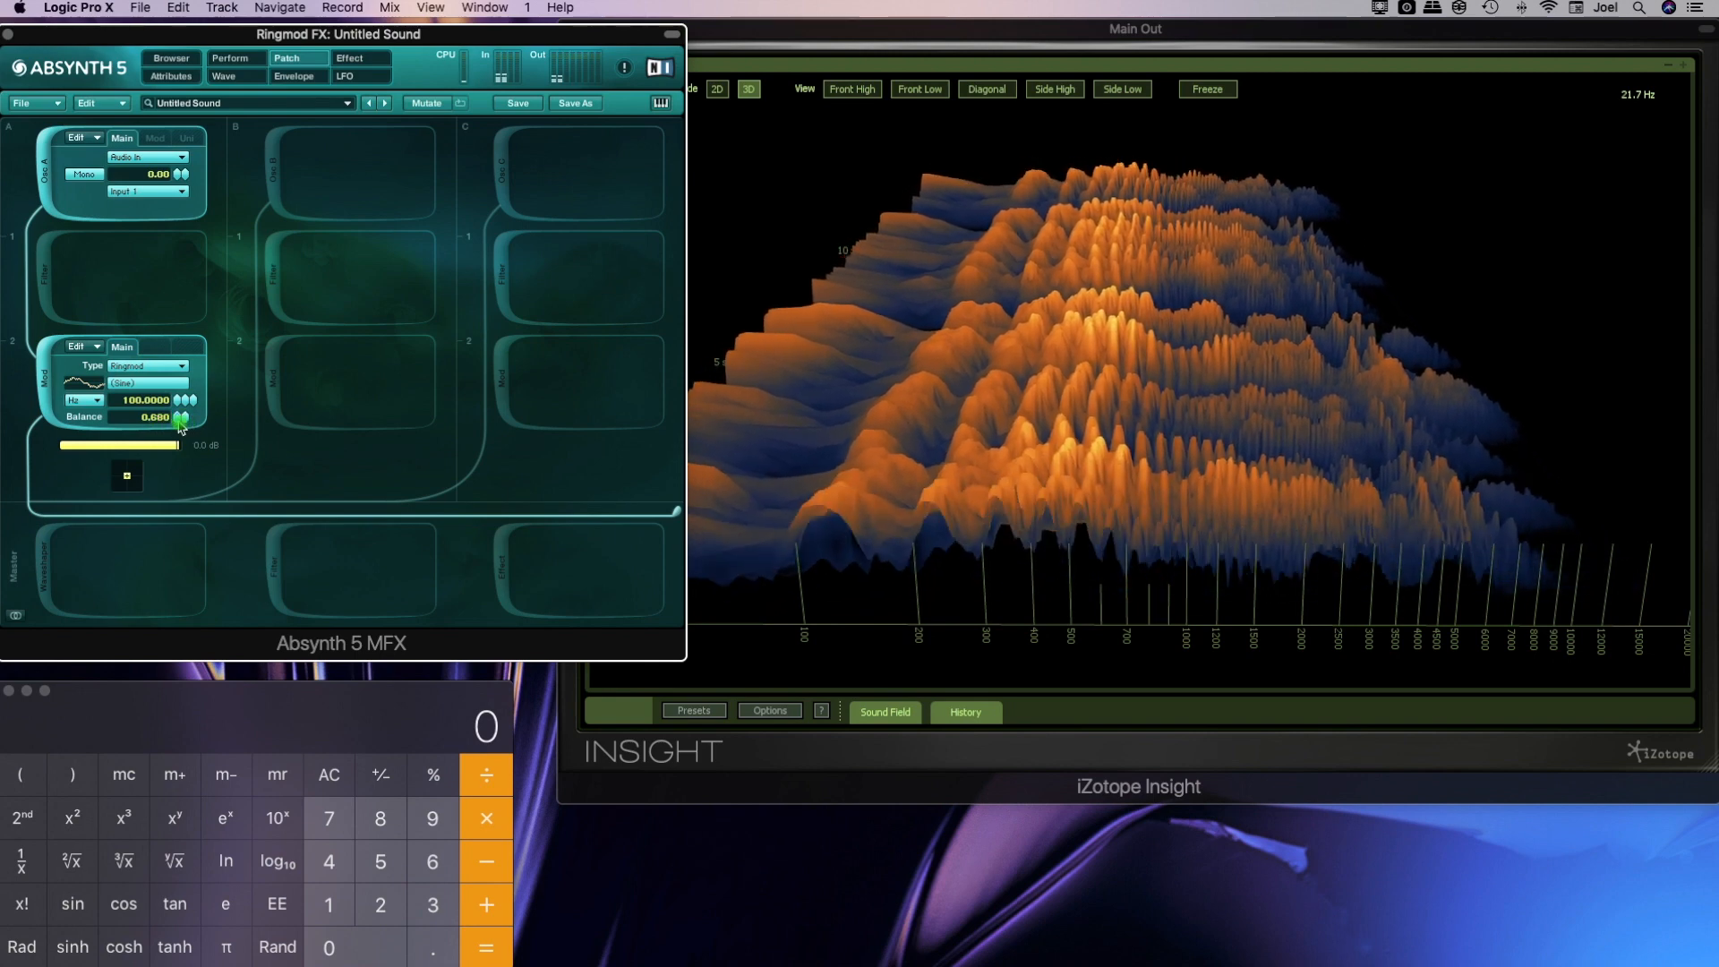
Set the Ringmod balance to 1.000 and switch the Insight spectrogram to 2D mode
drag(181, 429, 179, 394)
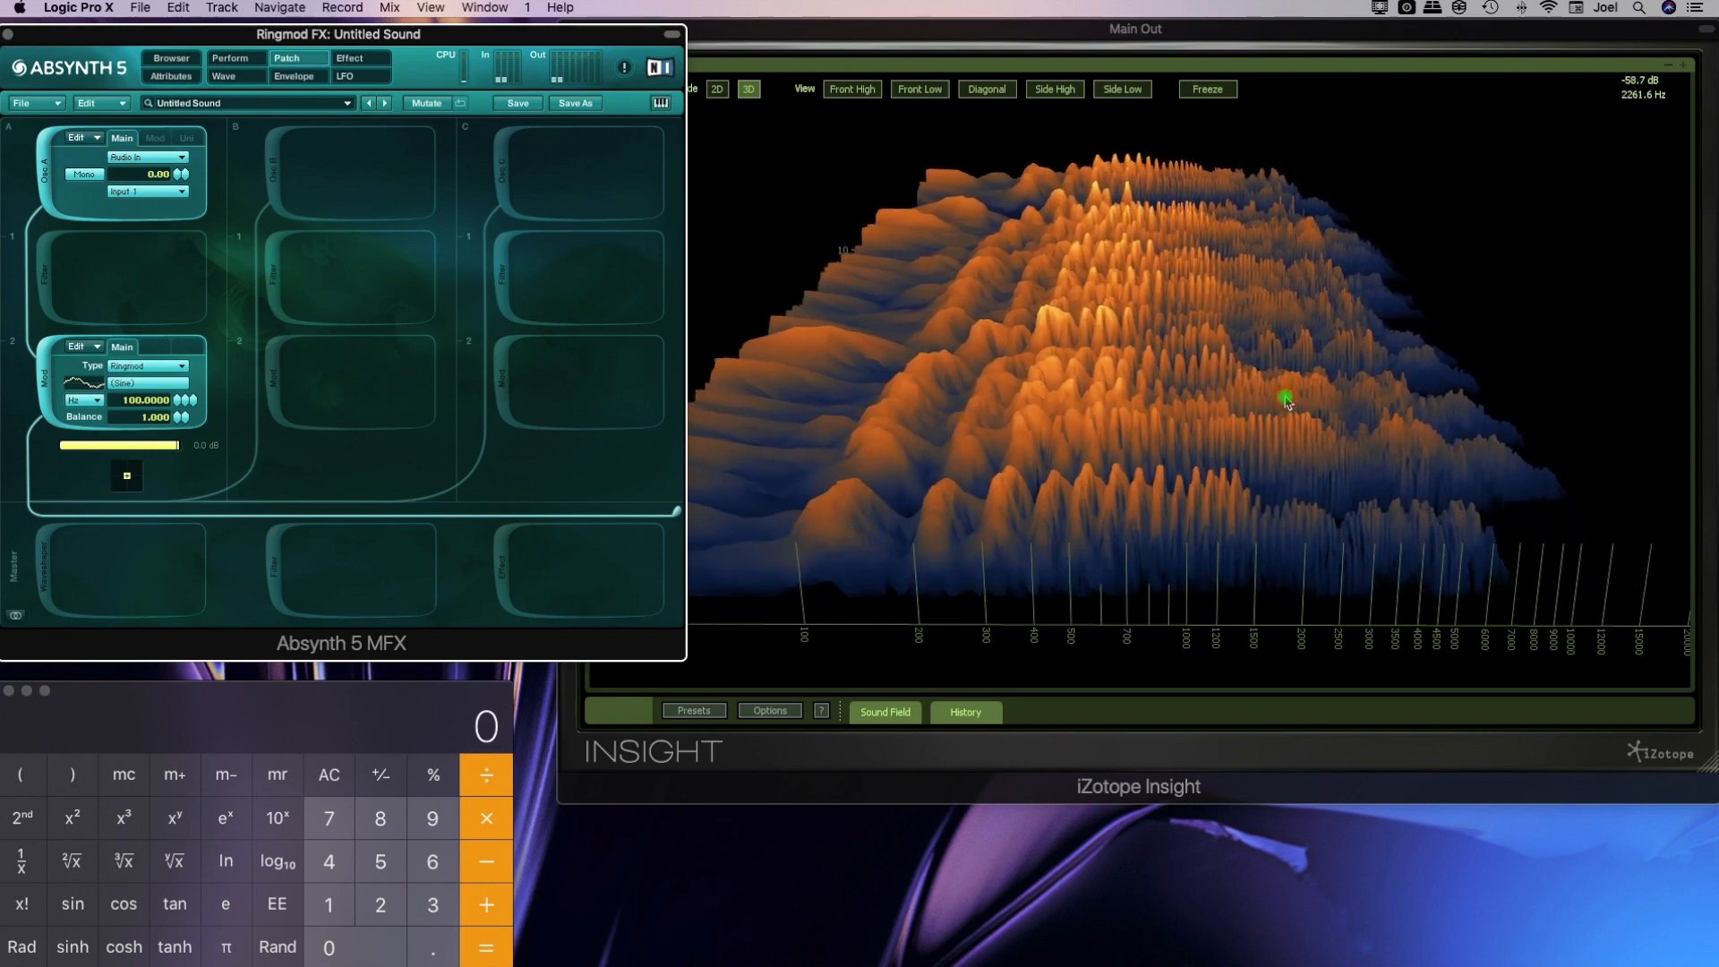
click(838, 140)
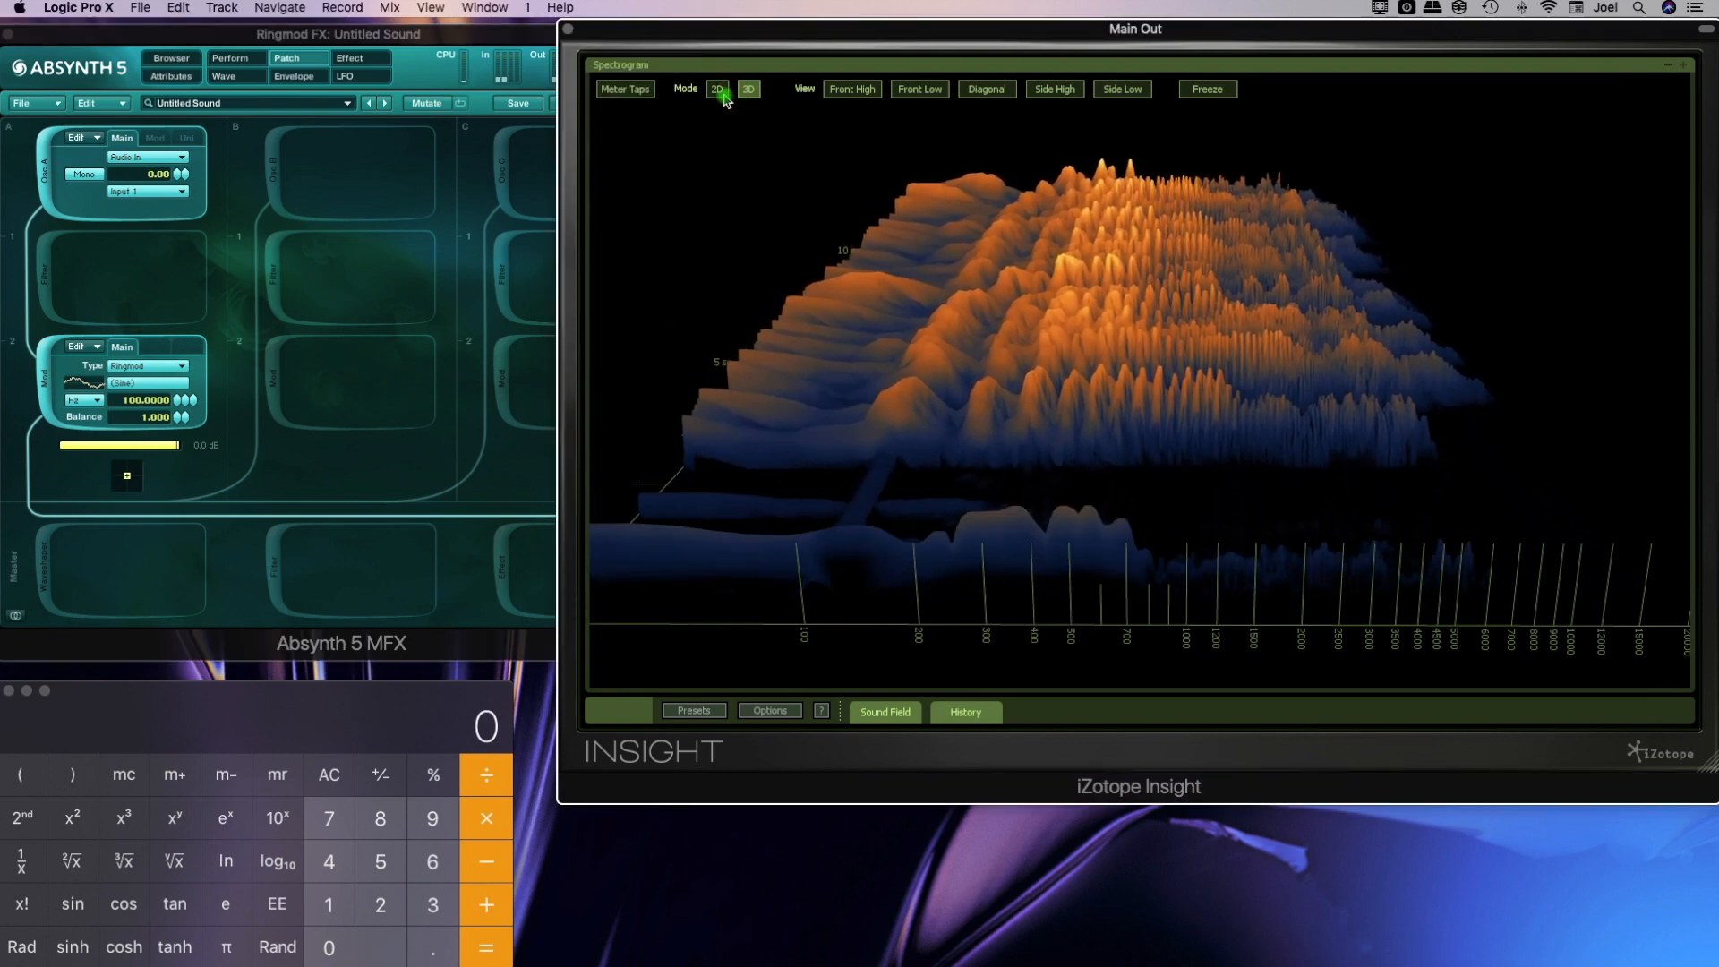
click(720, 93)
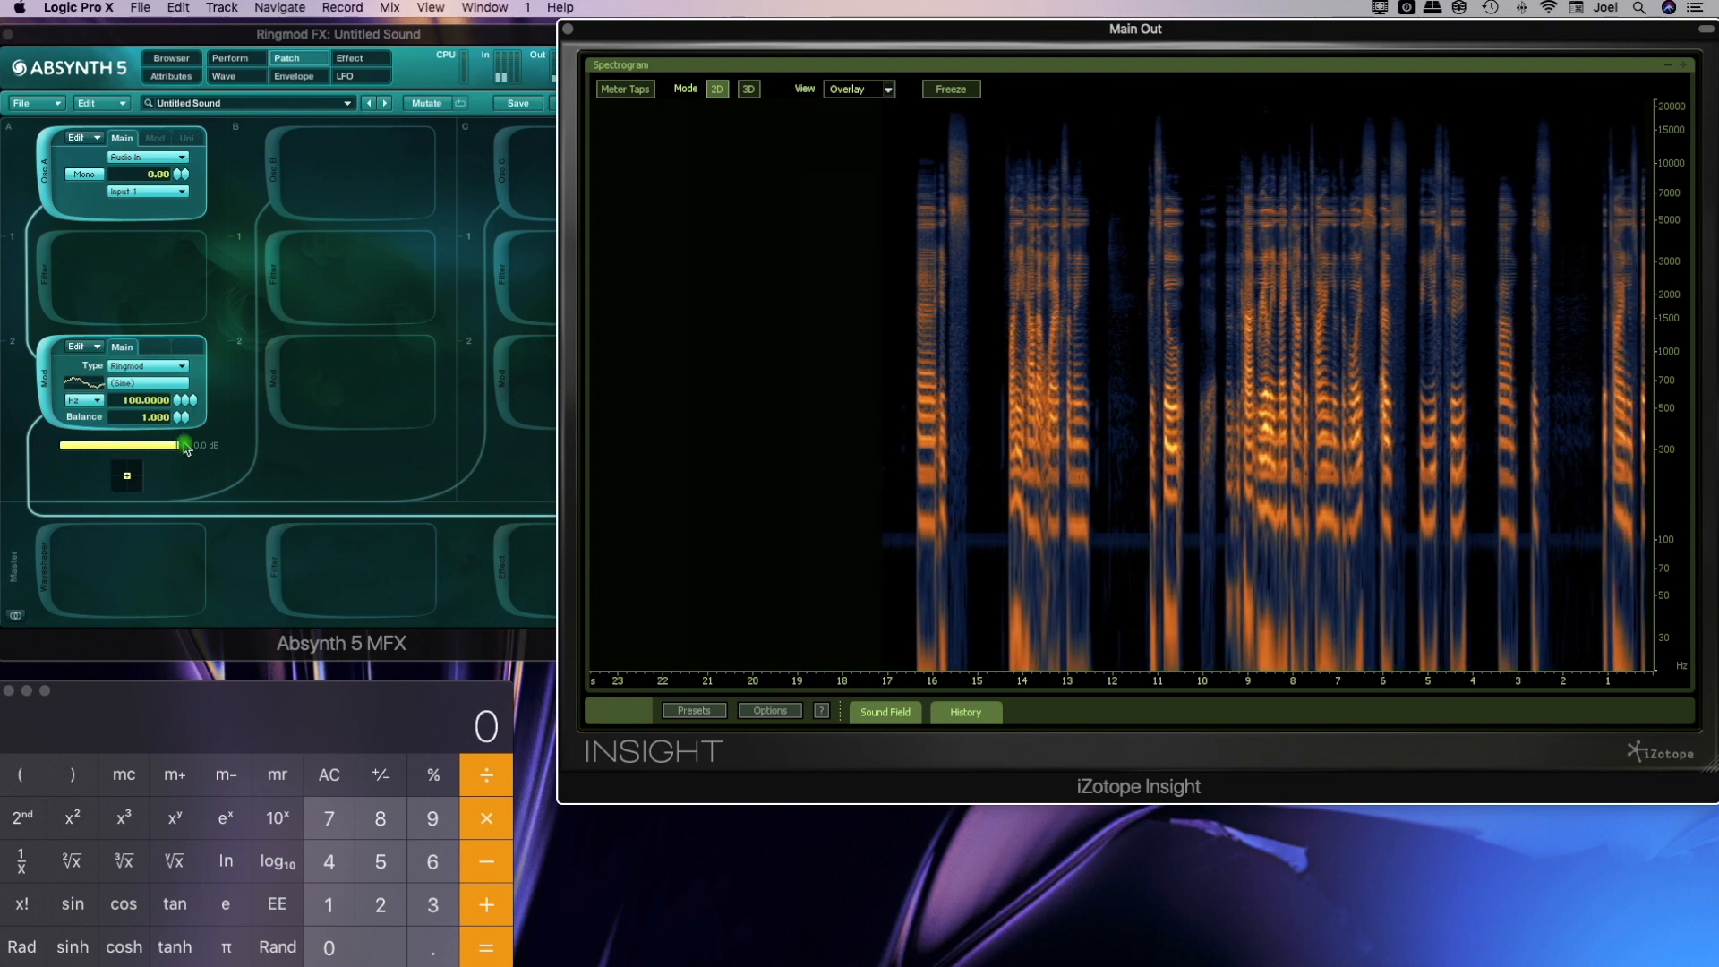
Examine the Ringmod wave's harmonic spectrum against the spectrogram, view its waveform shape, and return to the patch
click(135, 388)
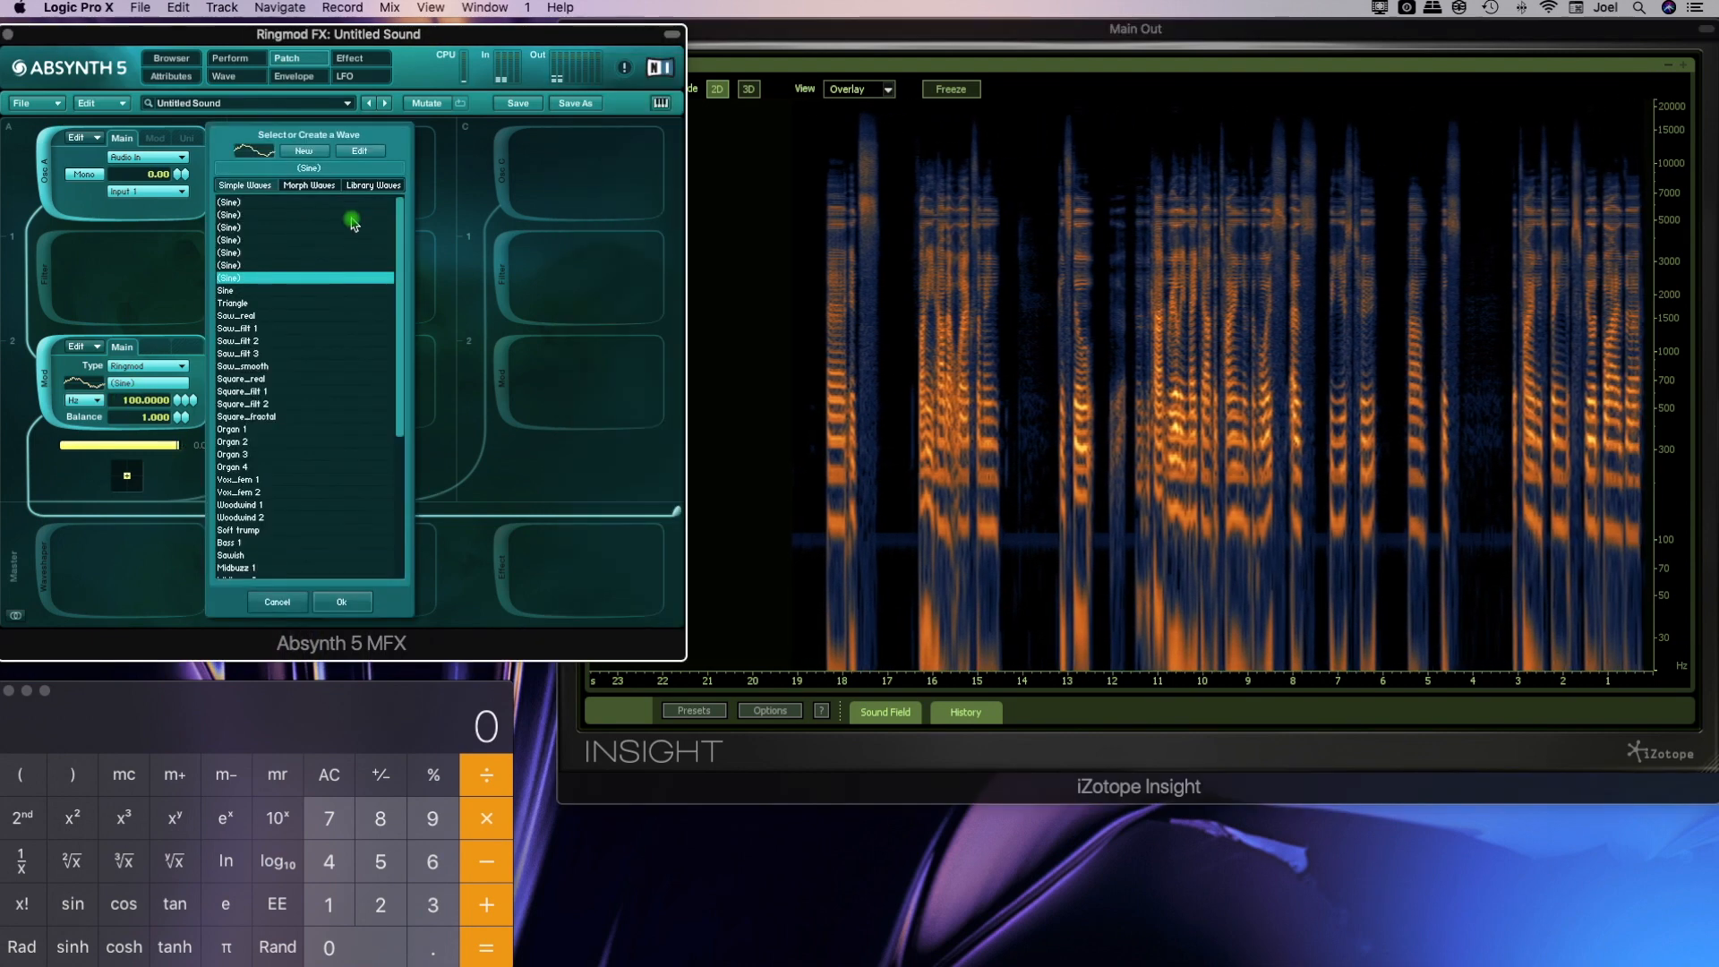
click(360, 152)
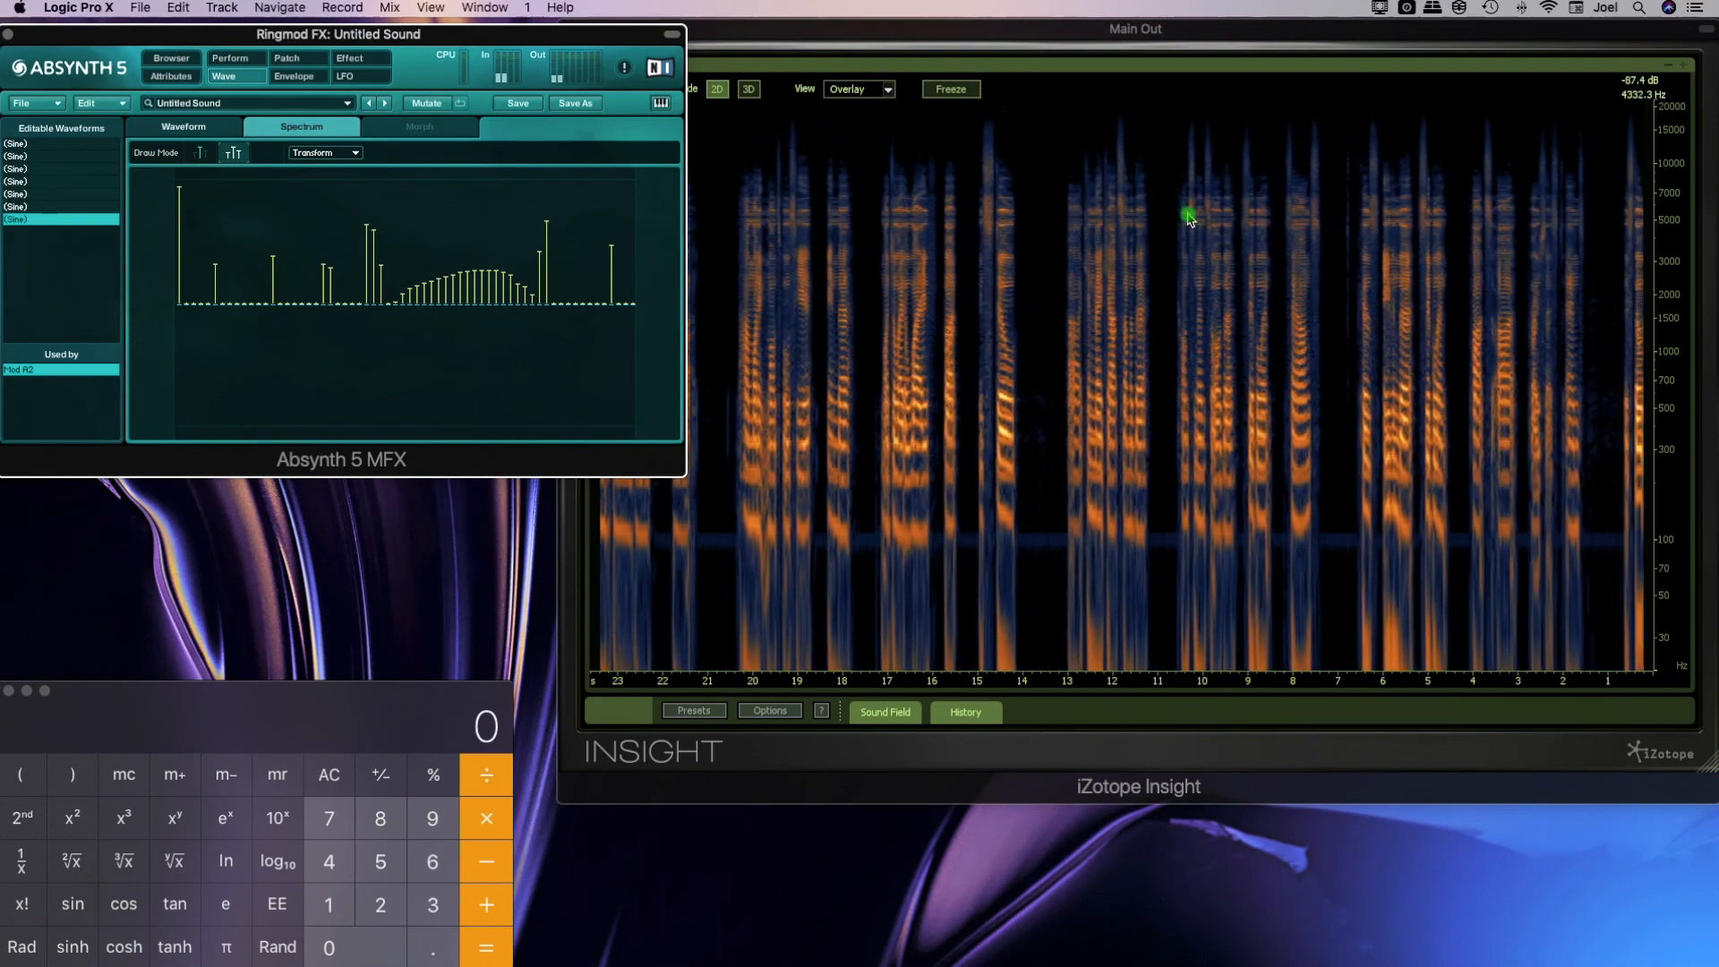
click(1190, 218)
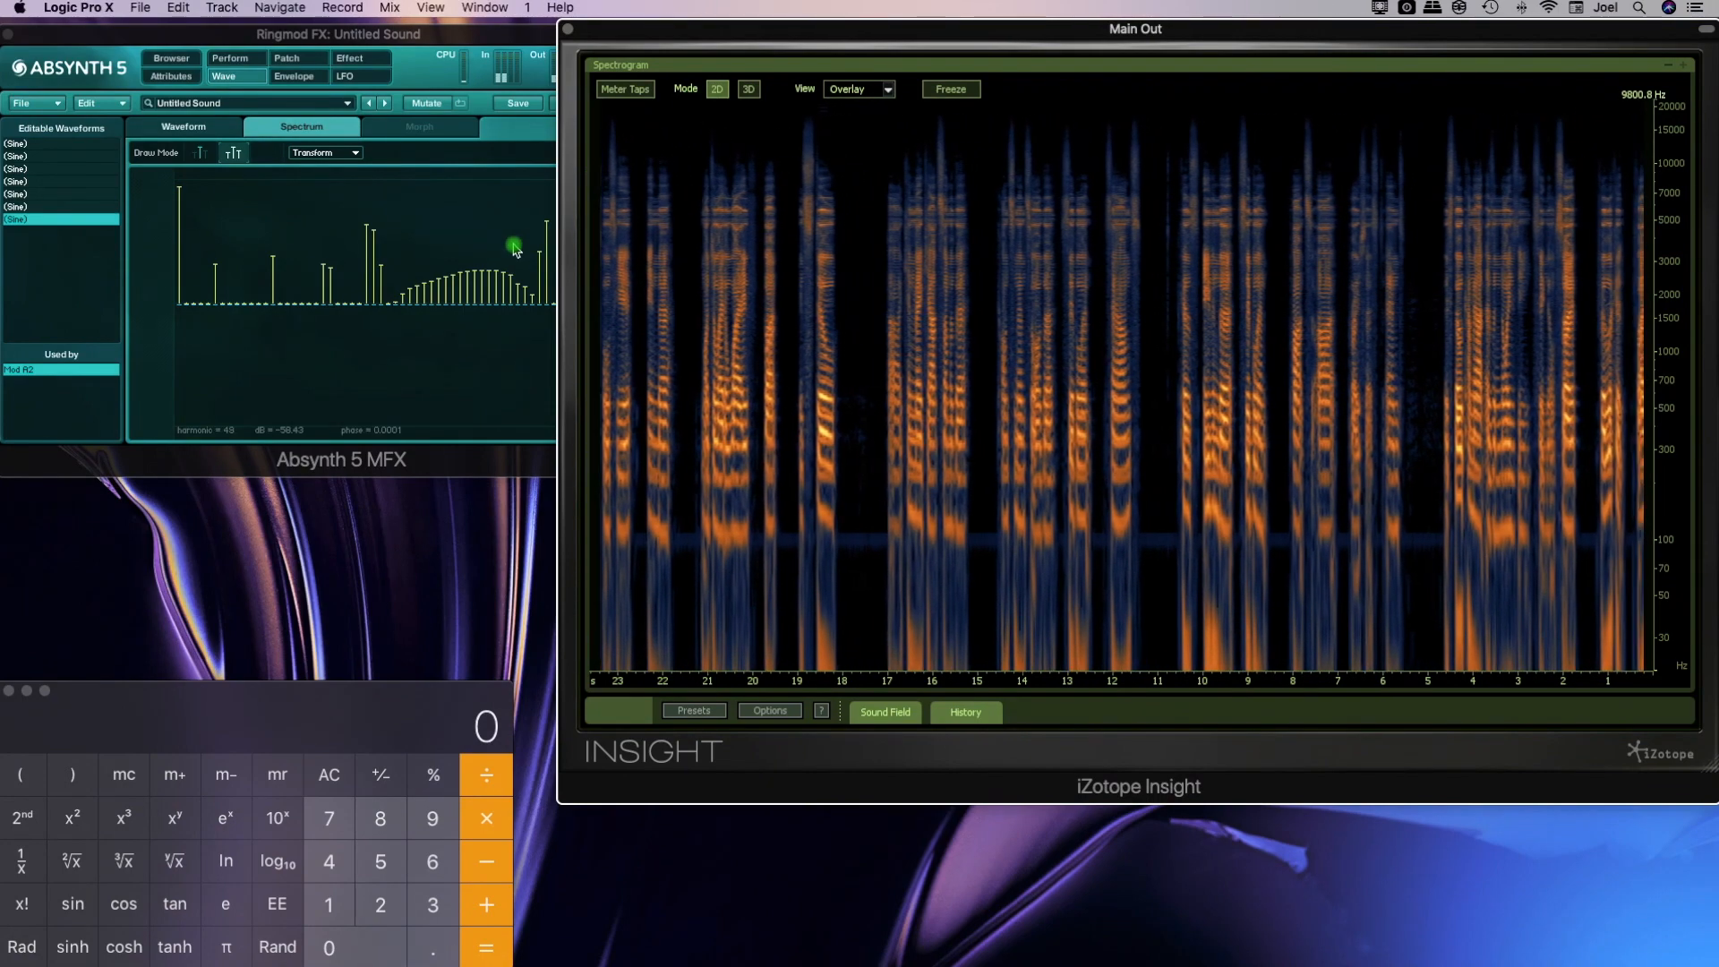
click(235, 126)
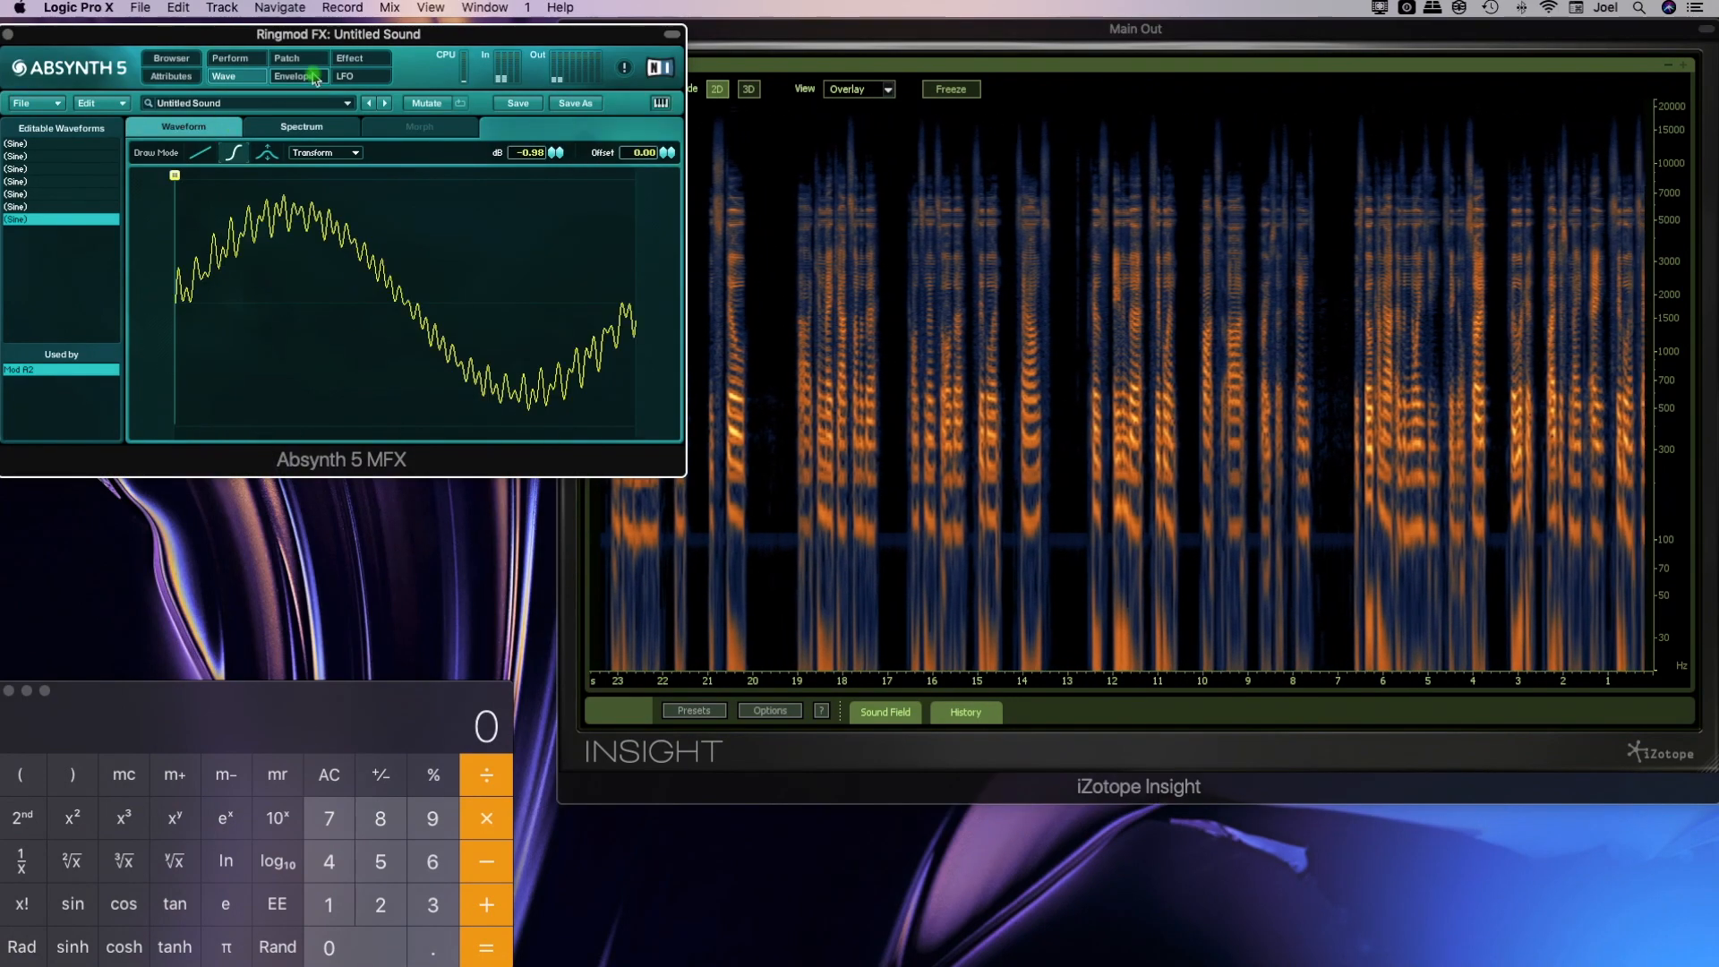
click(296, 59)
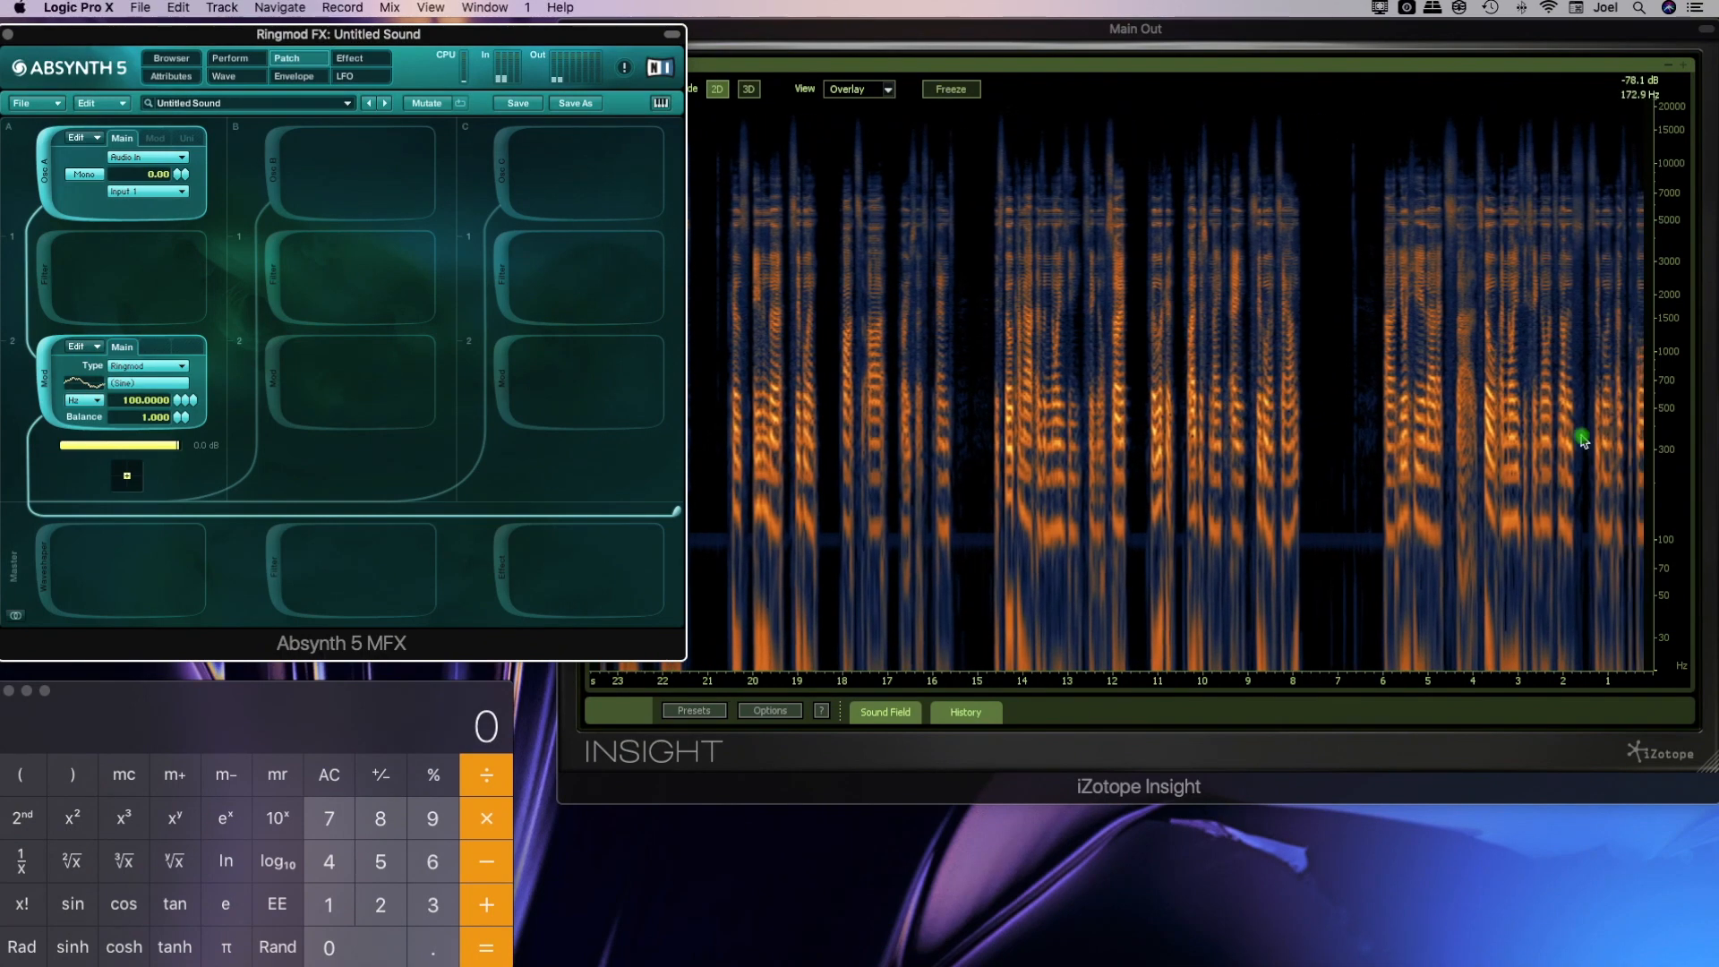
Switch the Insight spectrogram back to 3D mode and lower the Ringmod balance to 0.000
click(749, 88)
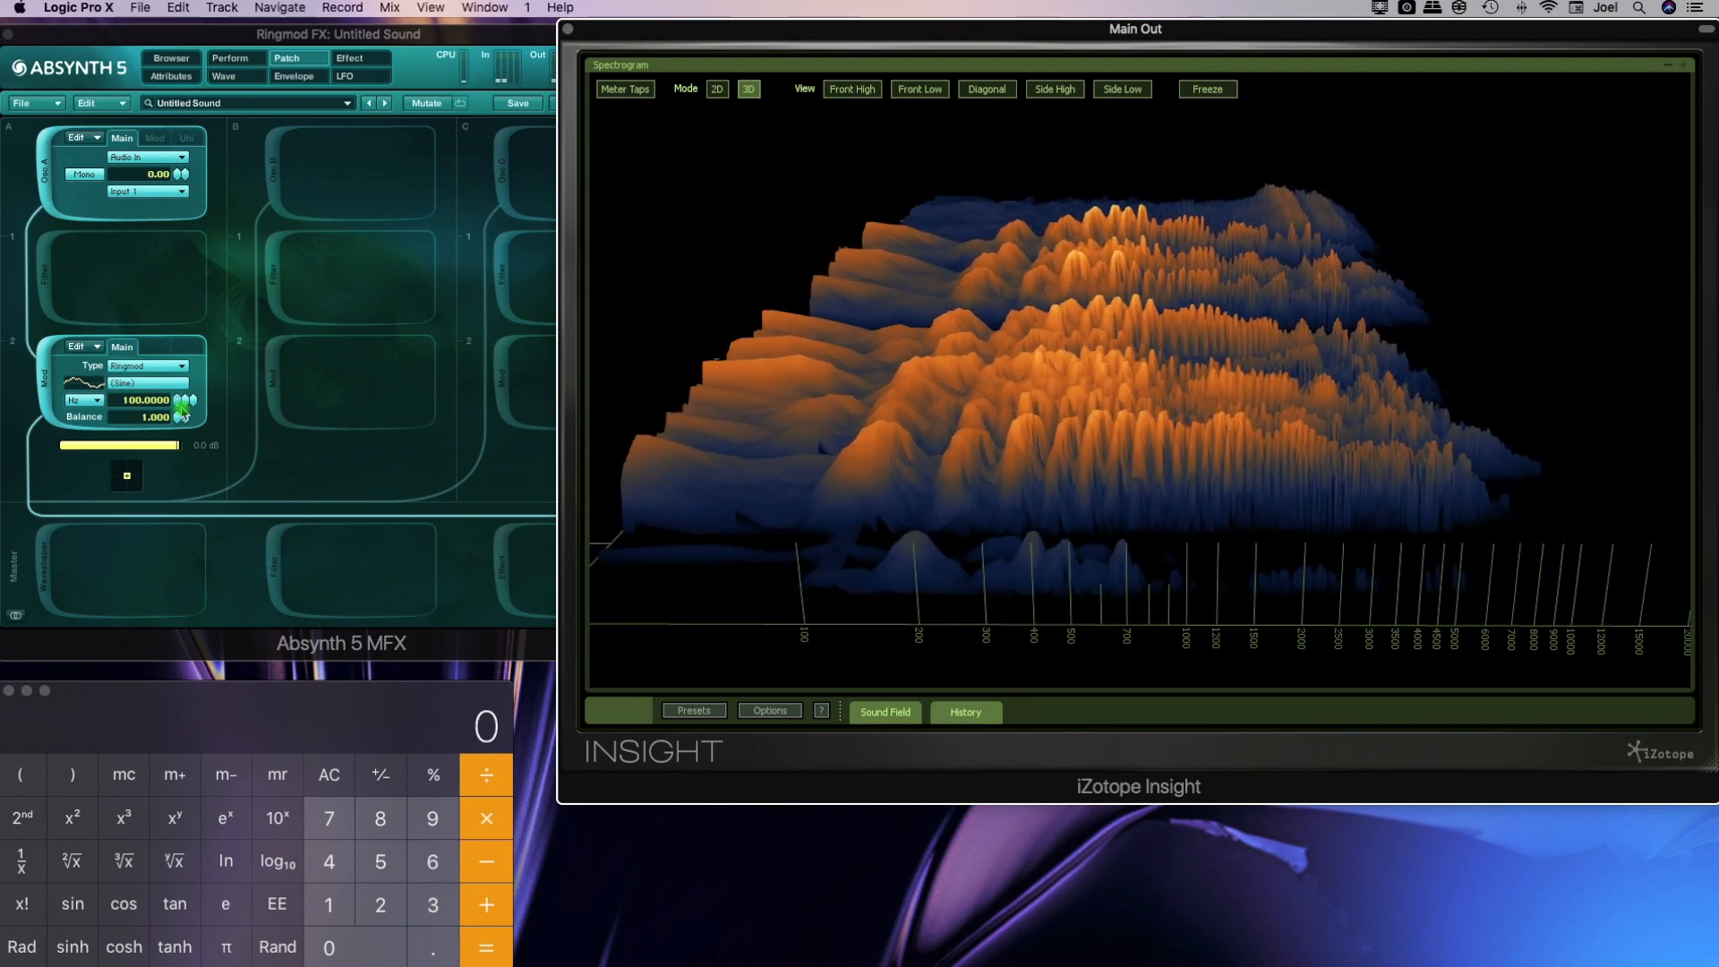
drag(181, 415, 127, 472)
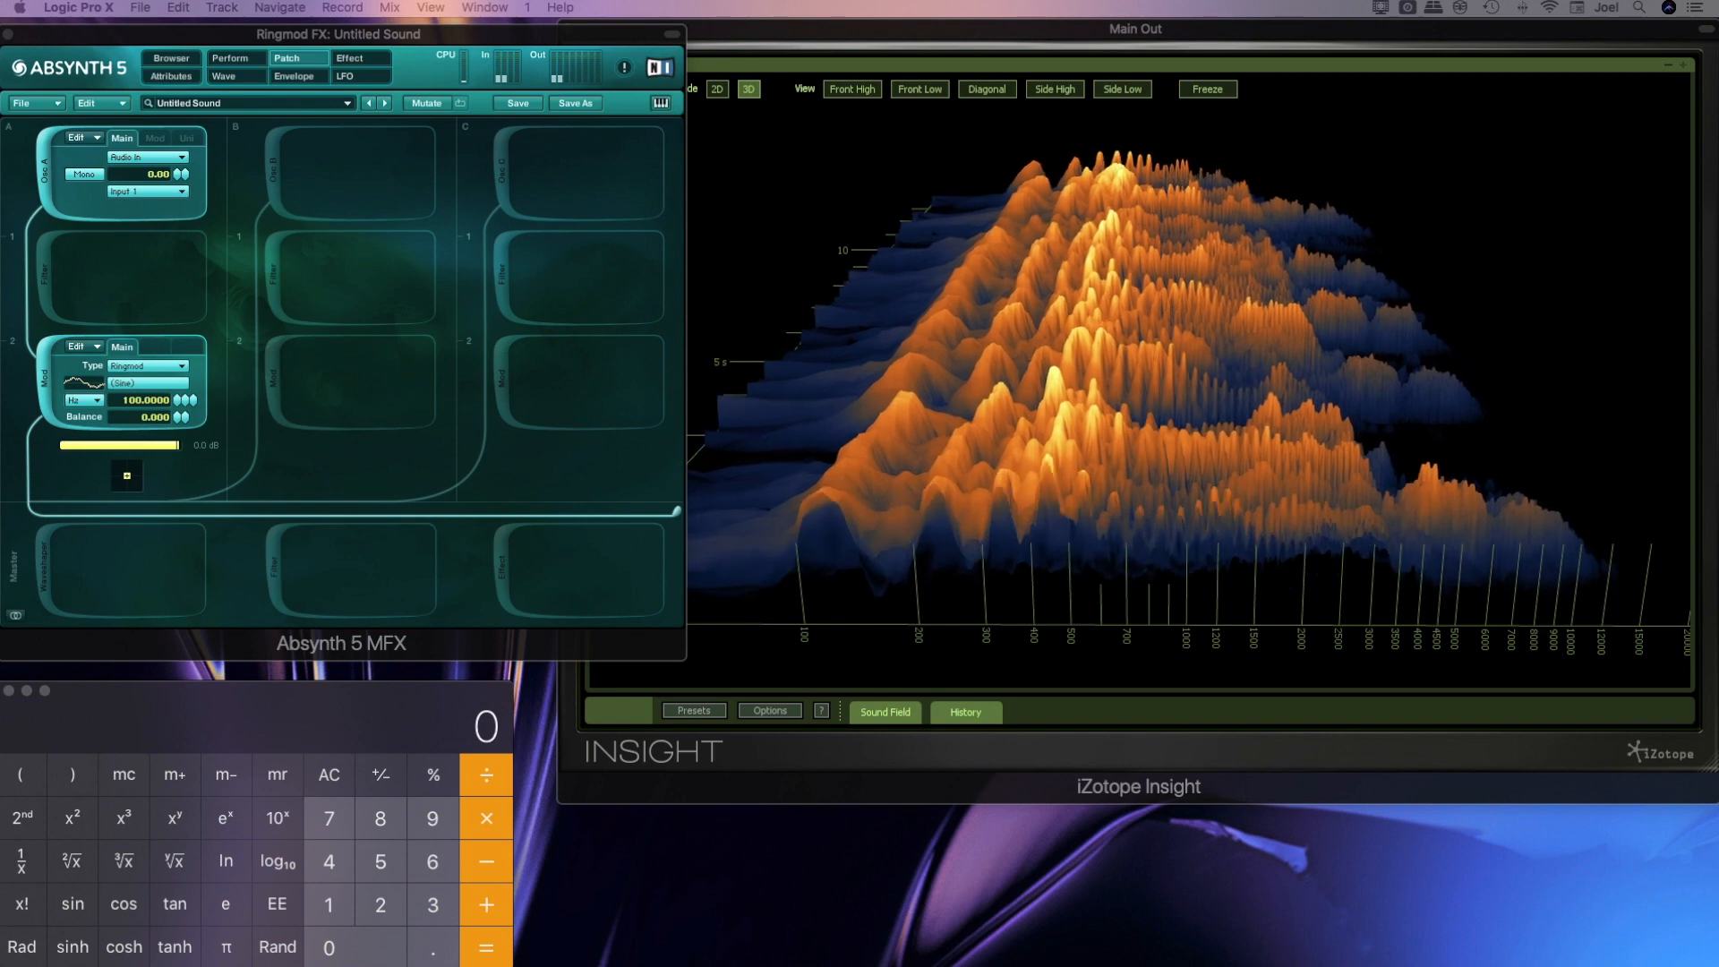
Erase the highest harmonics of the Ringmod wave, from about harmonic 51 upward, in its spectrum and return to the patch
click(148, 385)
click(381, 152)
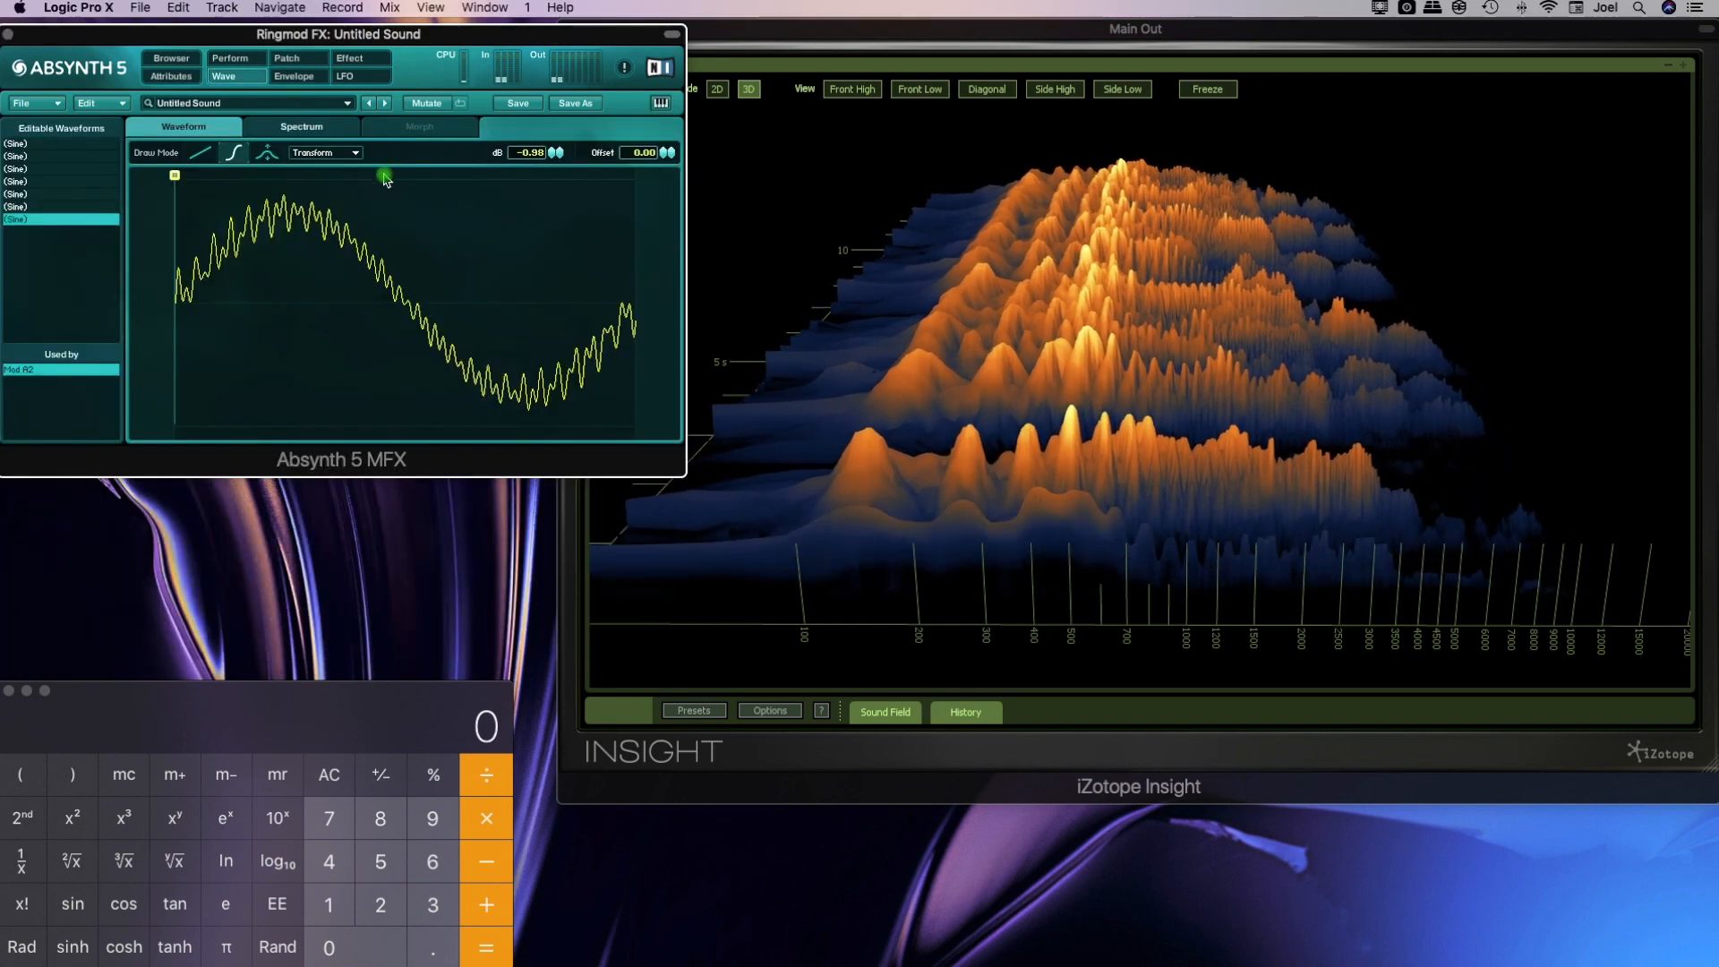
click(339, 128)
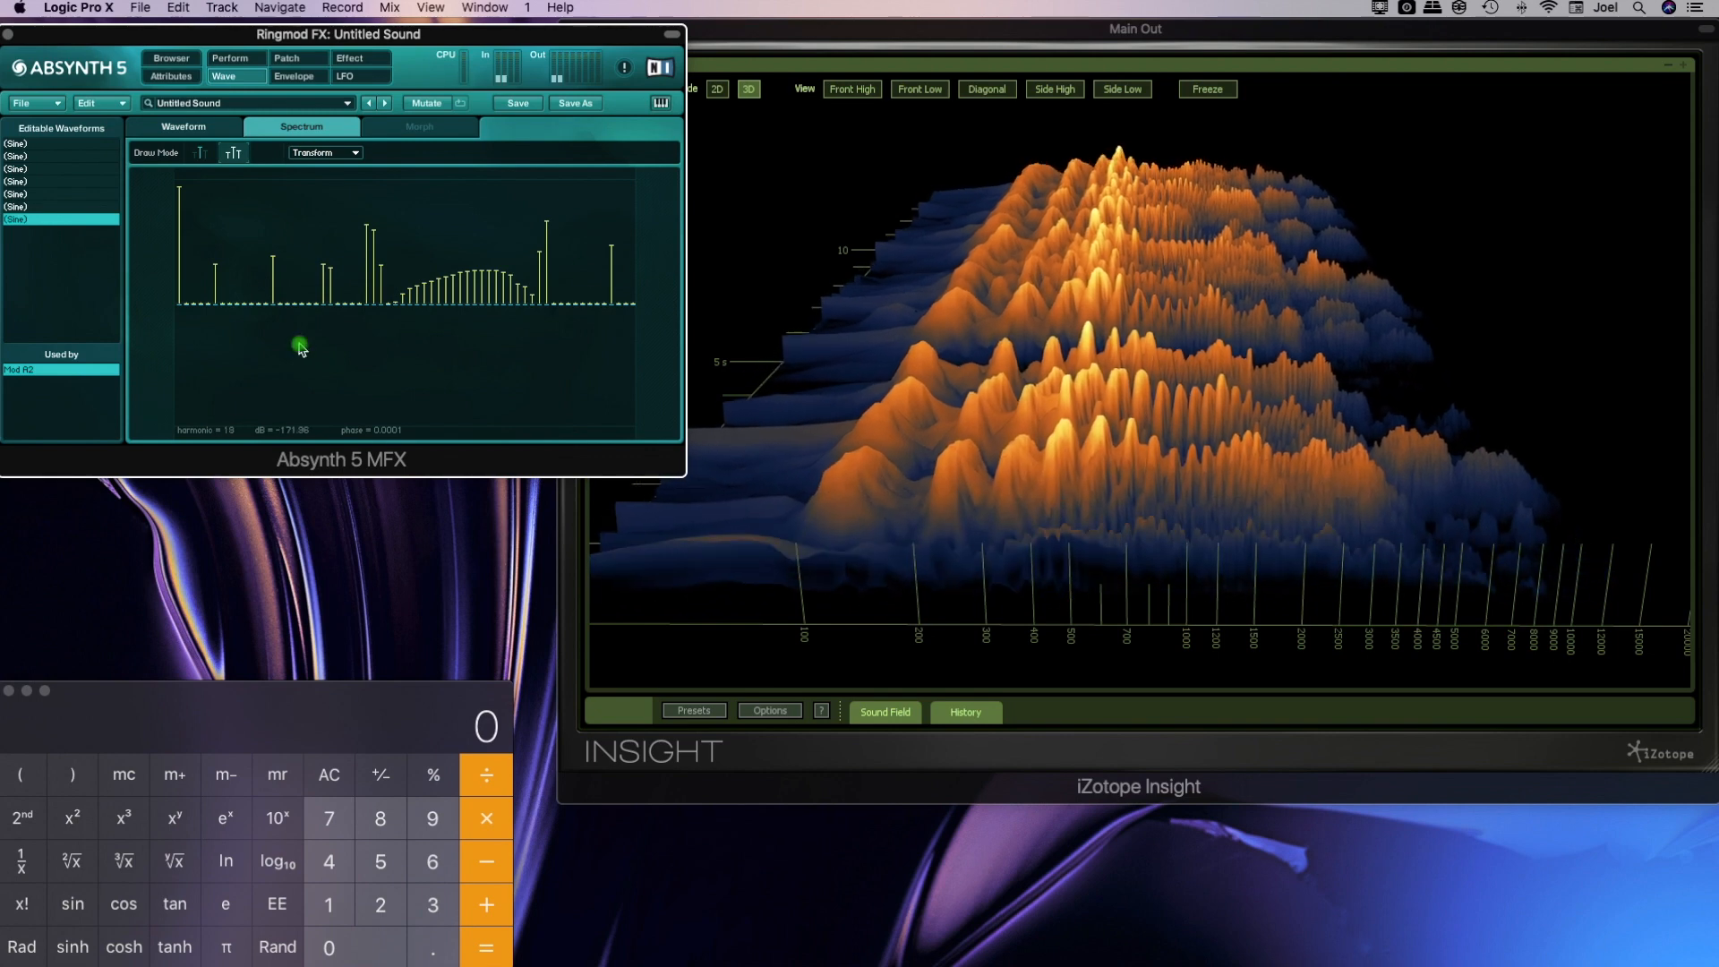
mouse_move(612, 288)
mouse_down()
mouse_move(613, 307)
mouse_move(536, 323)
mouse_up()
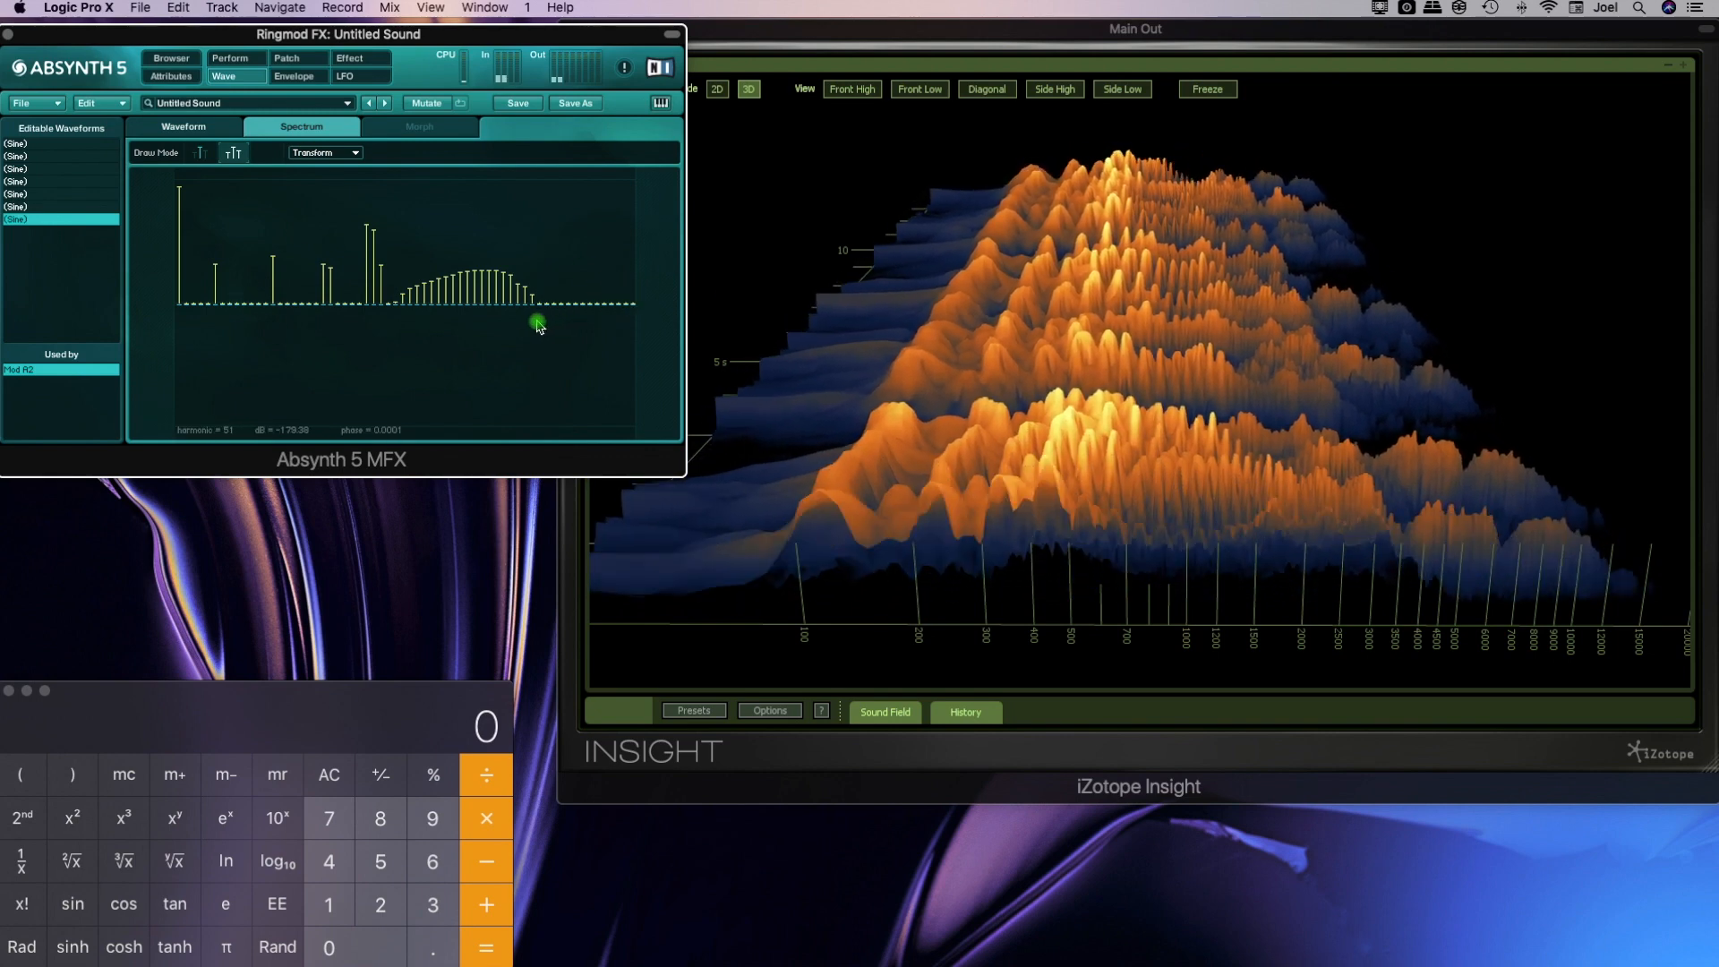
click(286, 57)
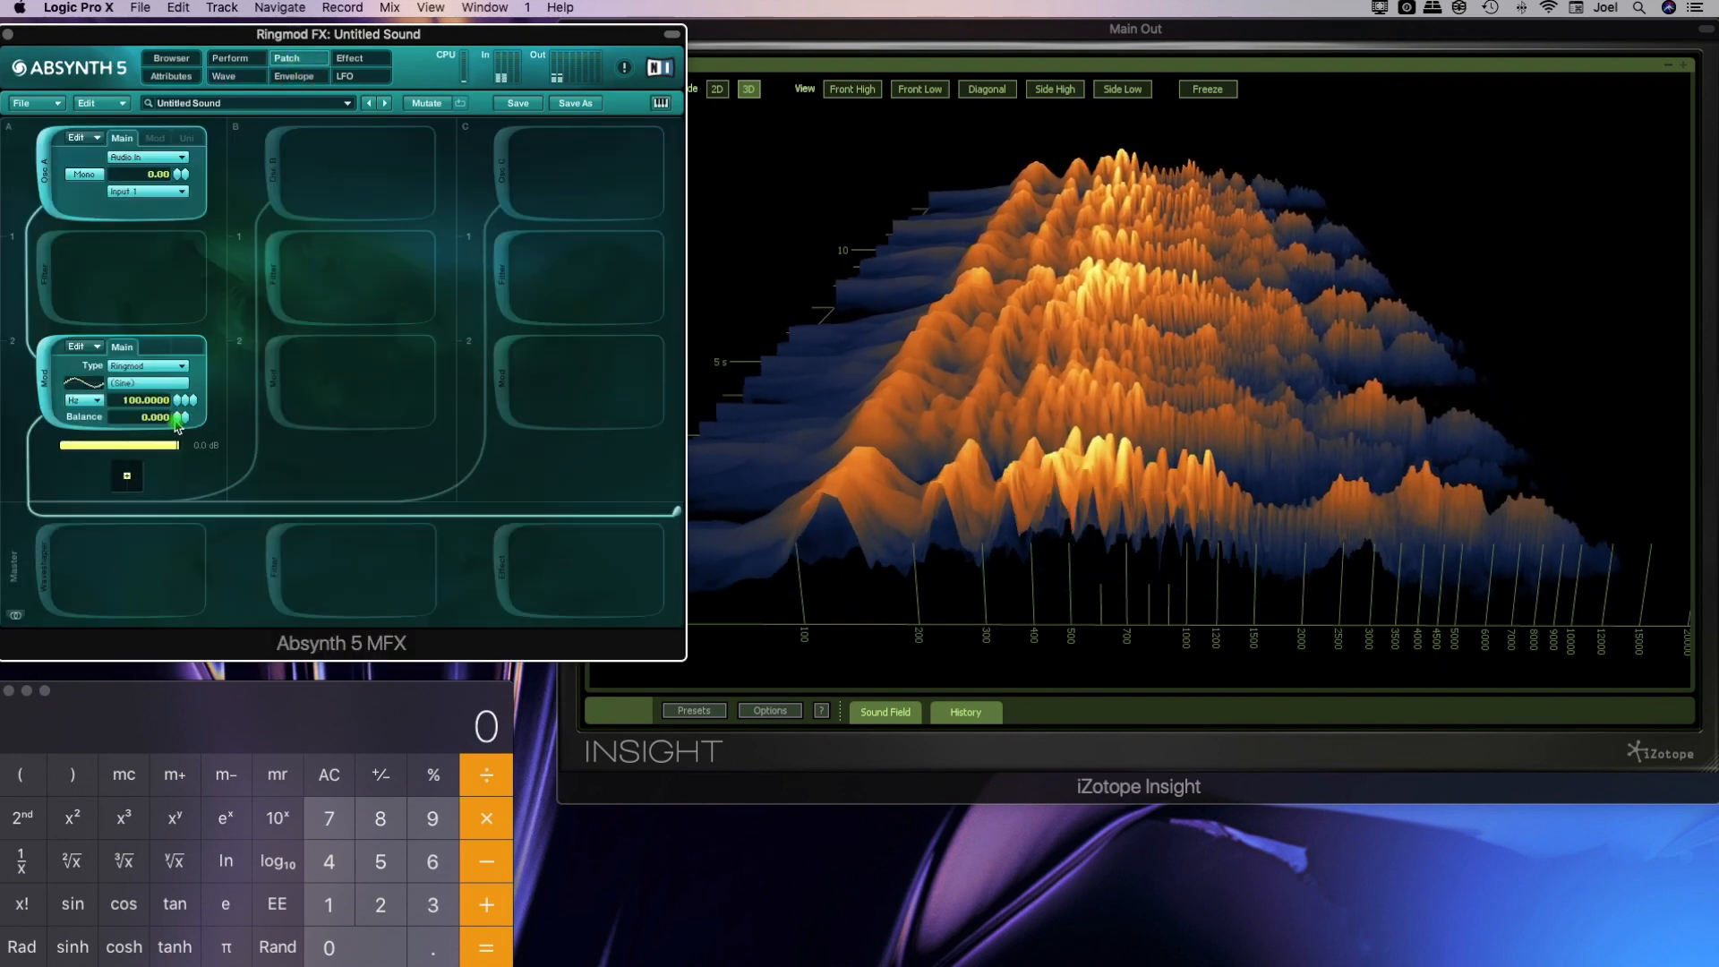
Raise the Ringmod balance to 1.000 and erase all remaining wave harmonics above the fundamental, leaving a pure sine
drag(178, 425, 176, 394)
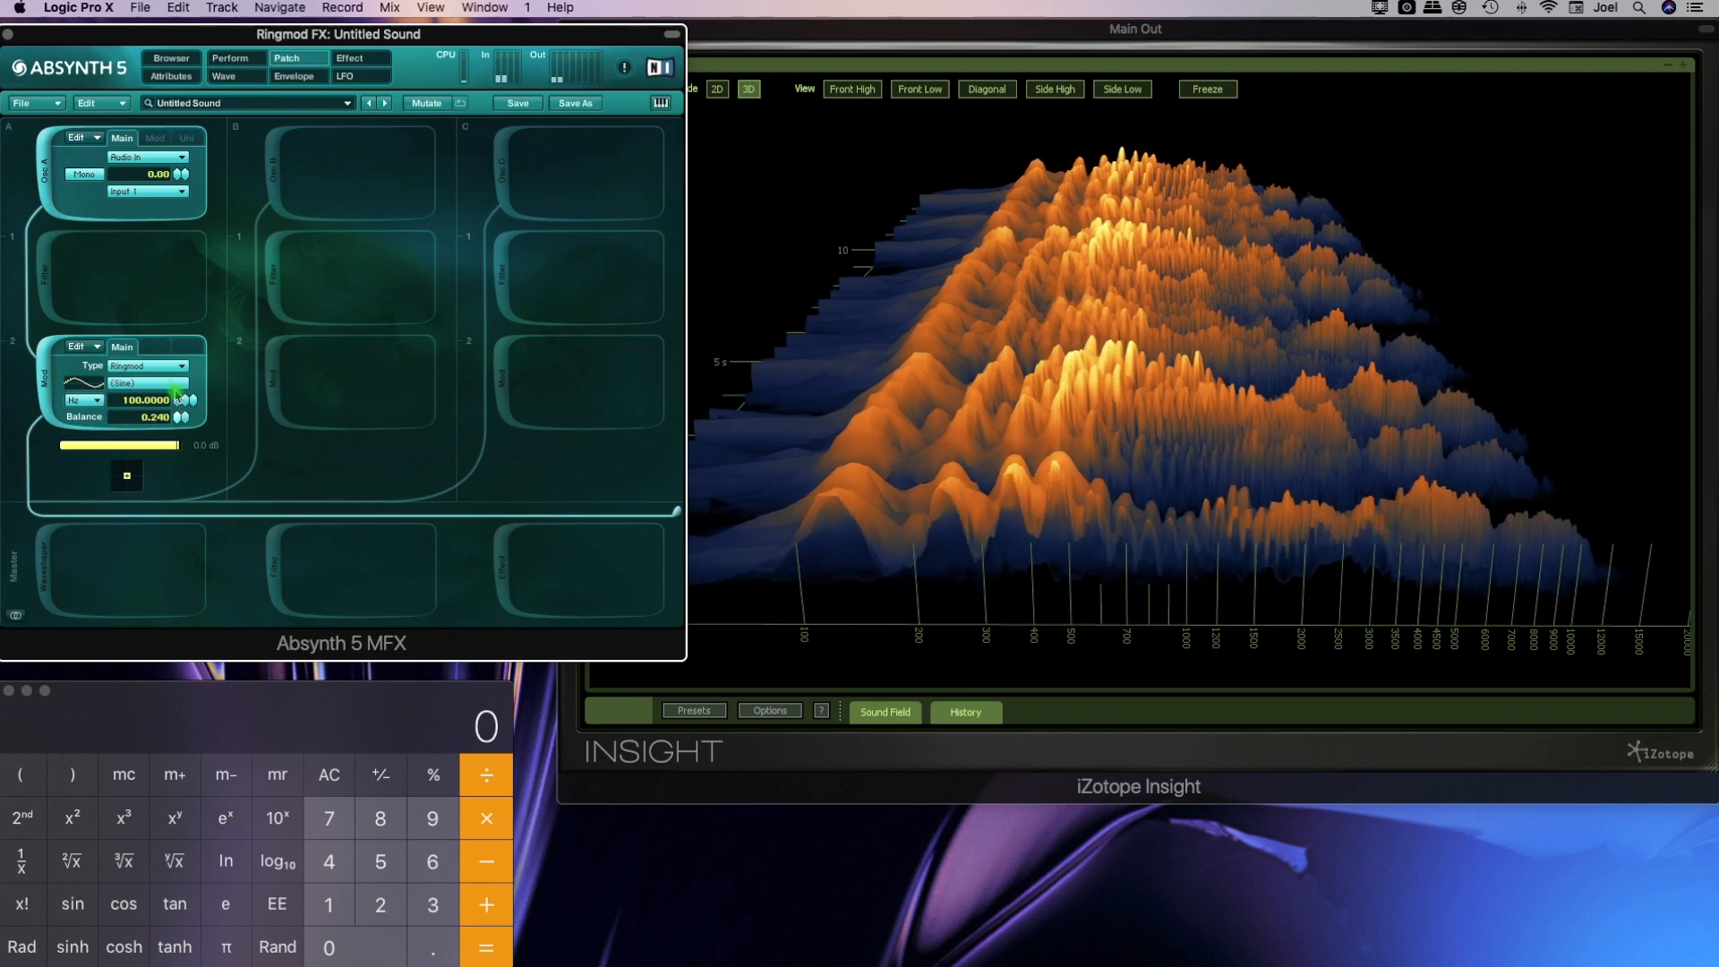
click(262, 78)
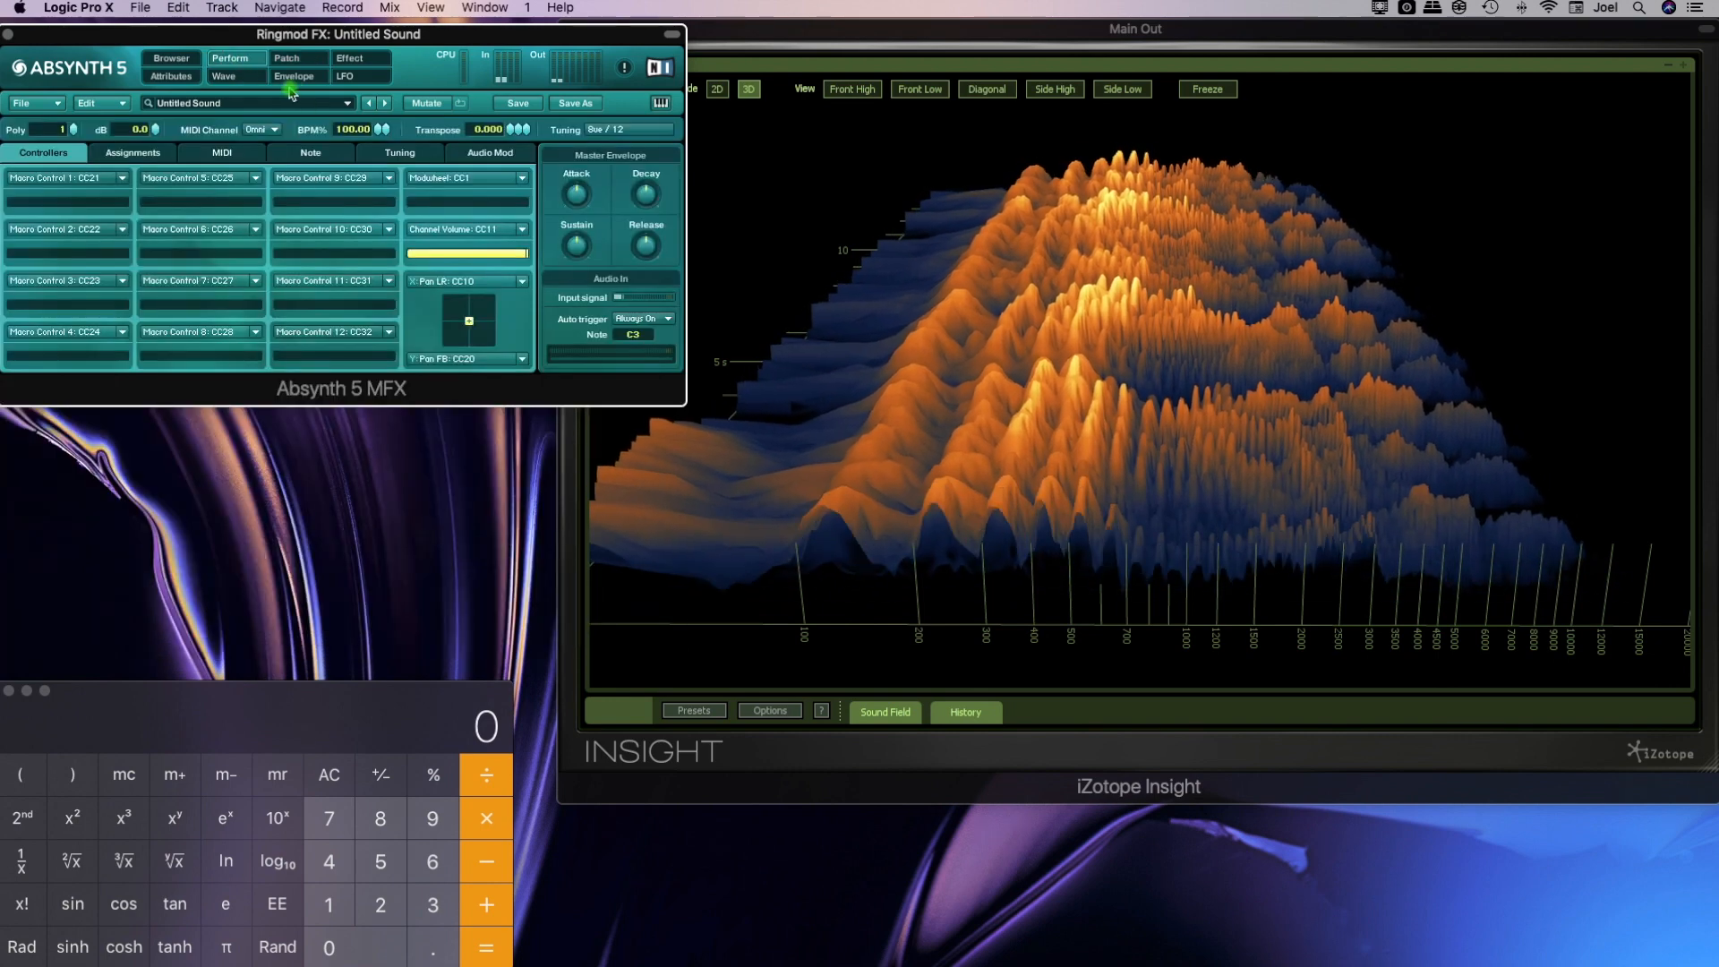
mouse_move(515, 291)
mouse_down()
mouse_move(530, 307)
mouse_move(478, 331)
mouse_move(215, 346)
mouse_up()
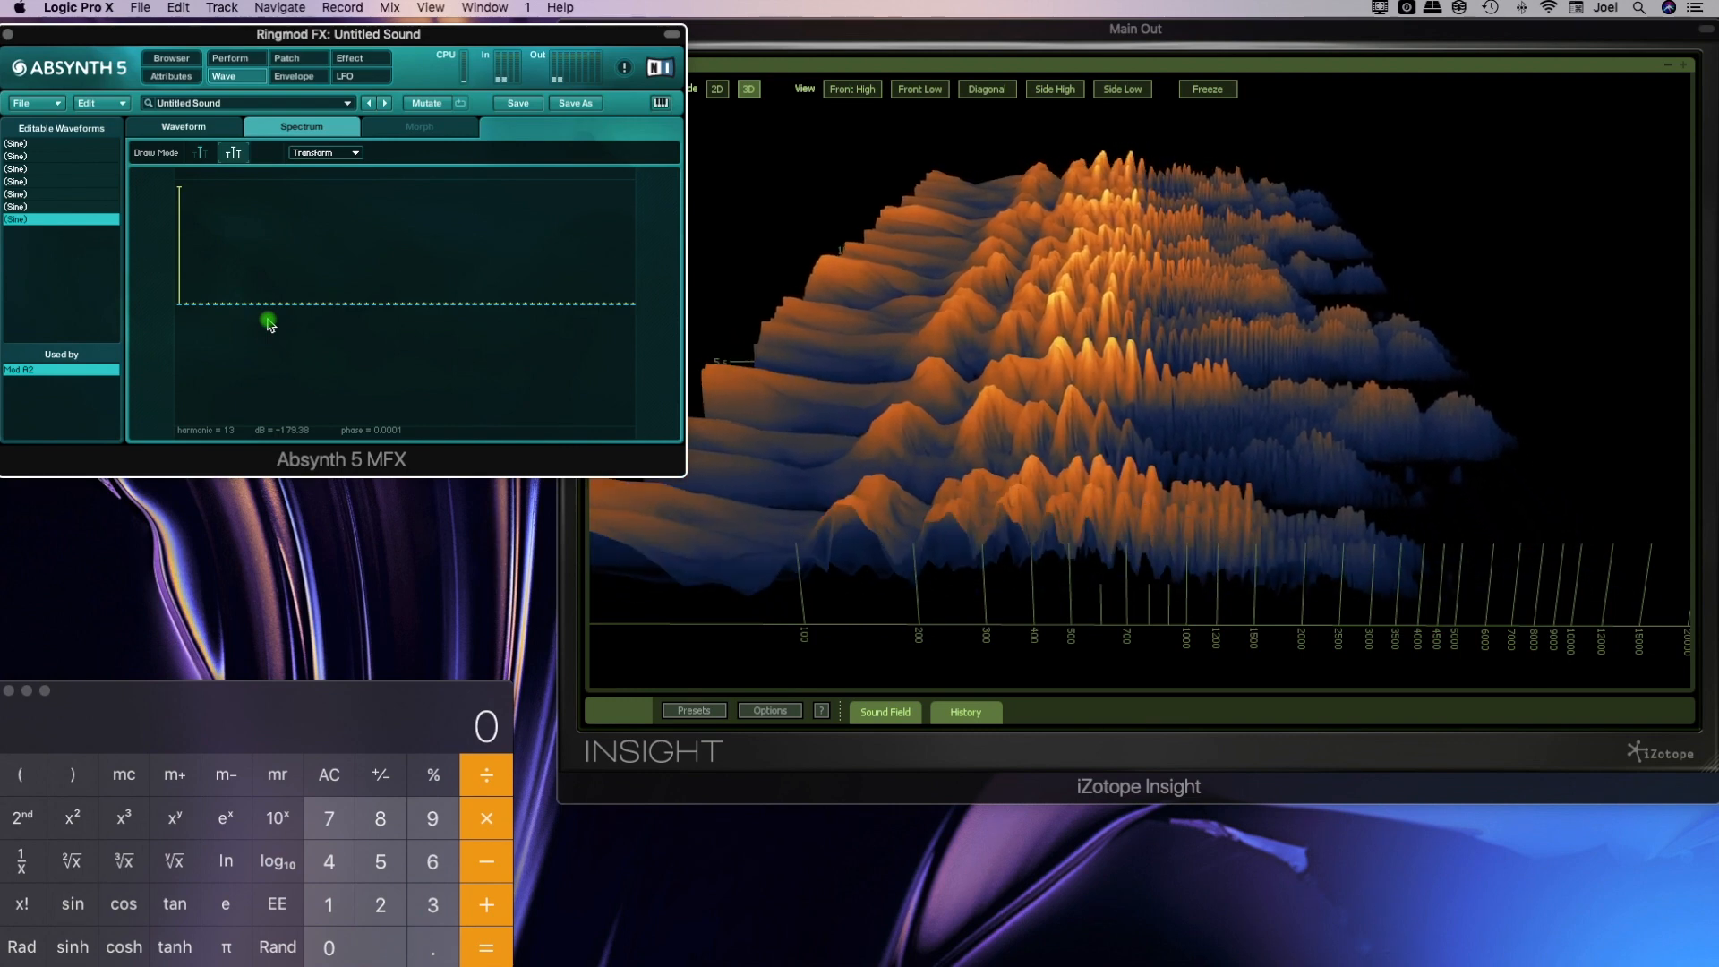
click(287, 57)
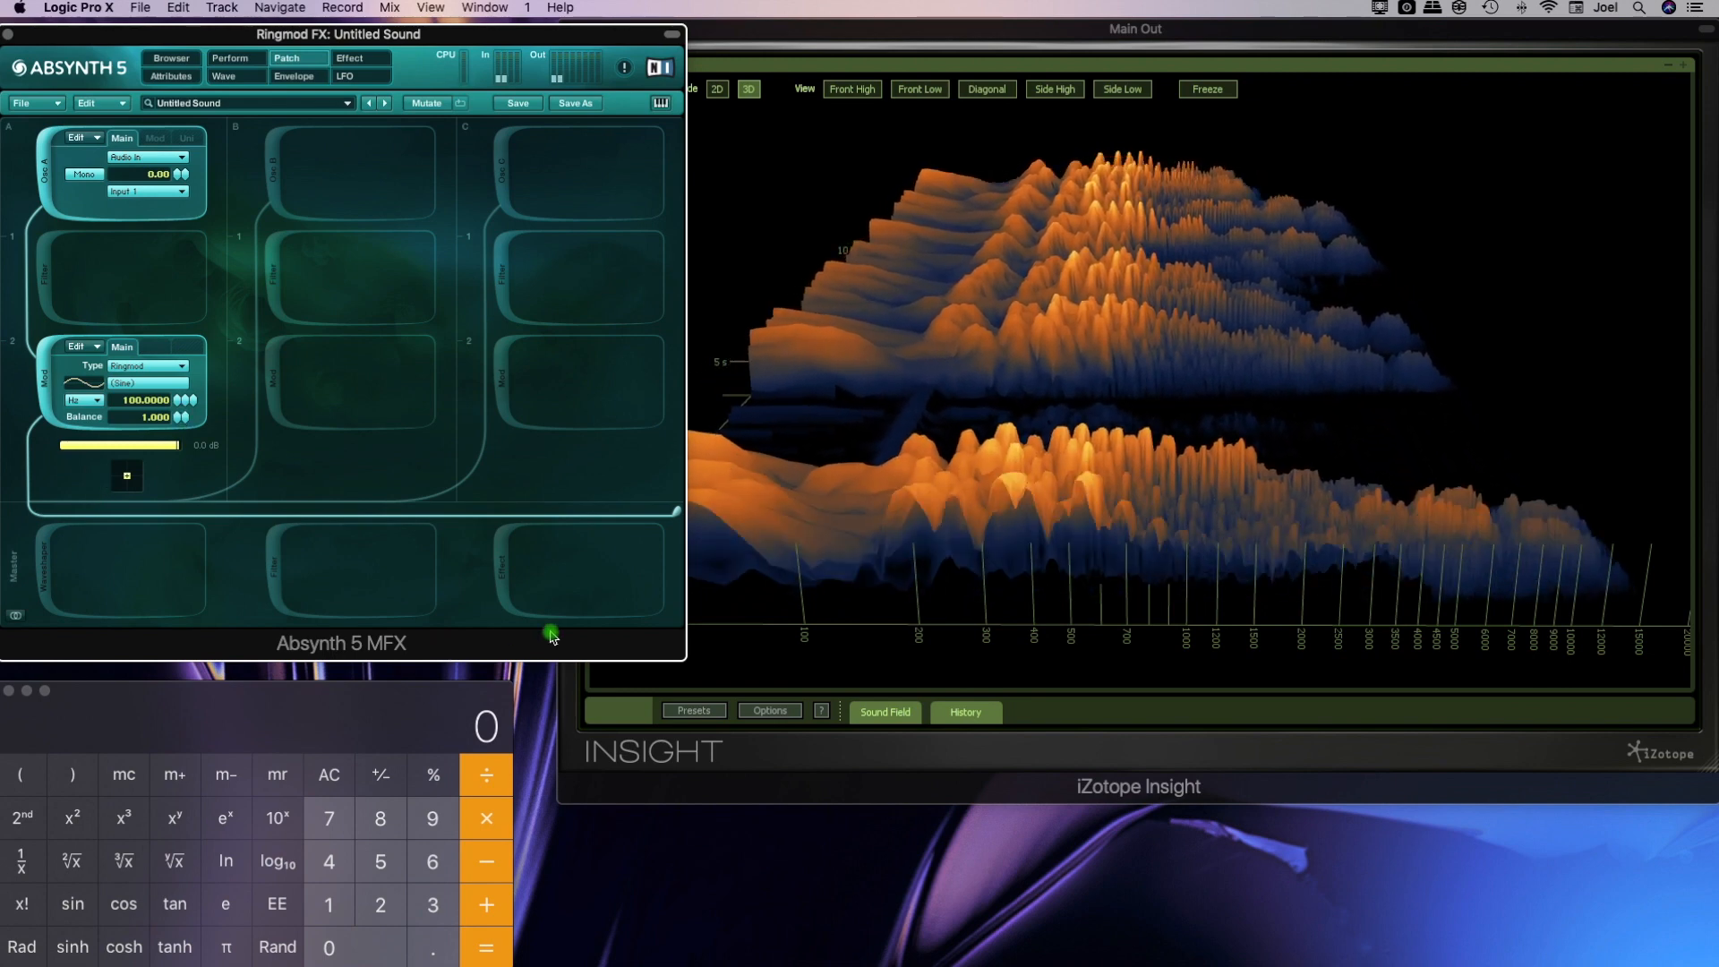
Set the Ringmod frequency to 50 Hz and check the effect in the Insight spectrogram
click(813, 598)
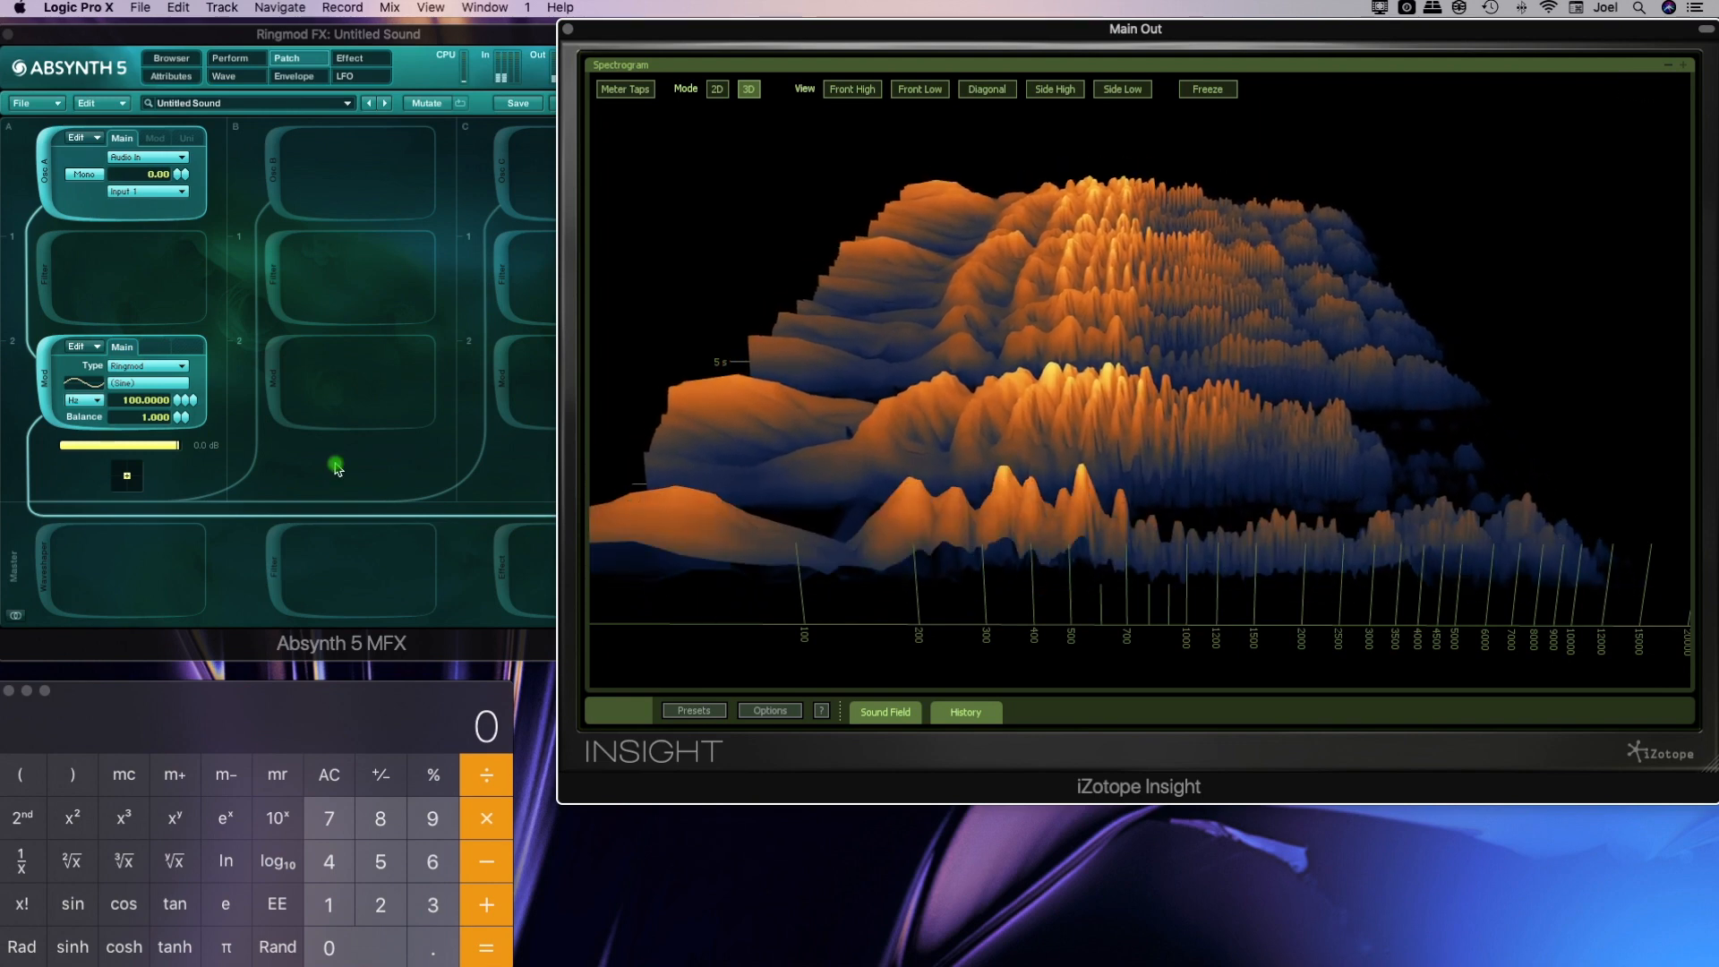
double_click(137, 404)
text(5)
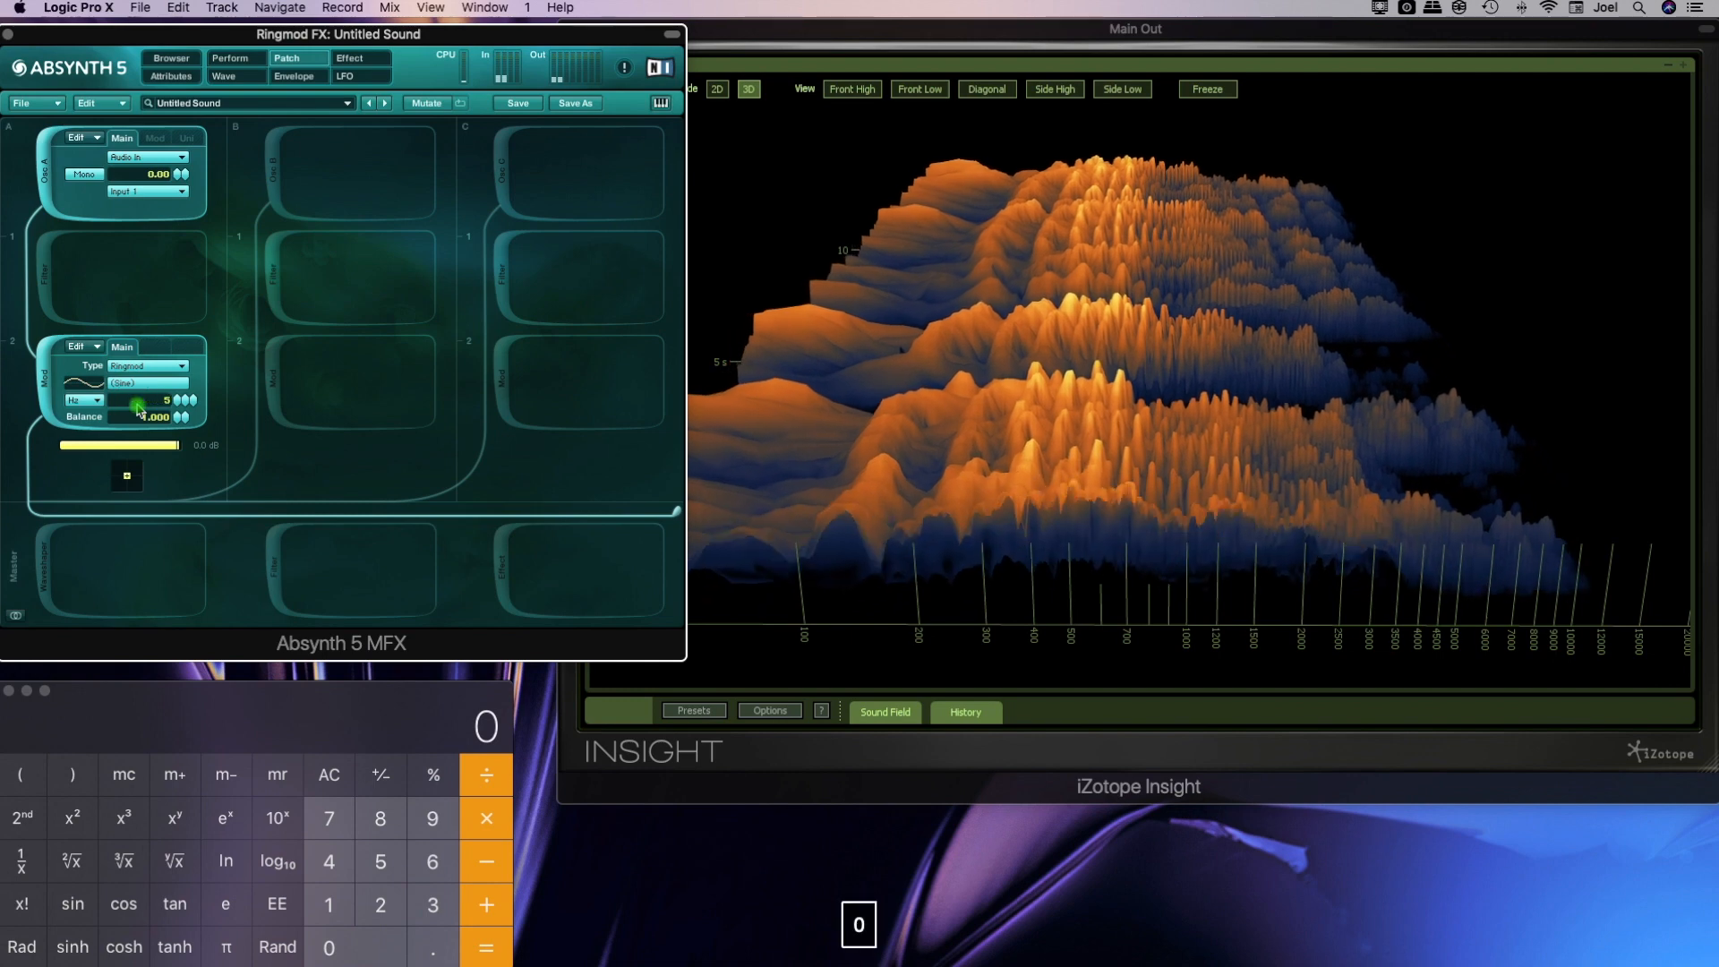
text(0)
key(Return)
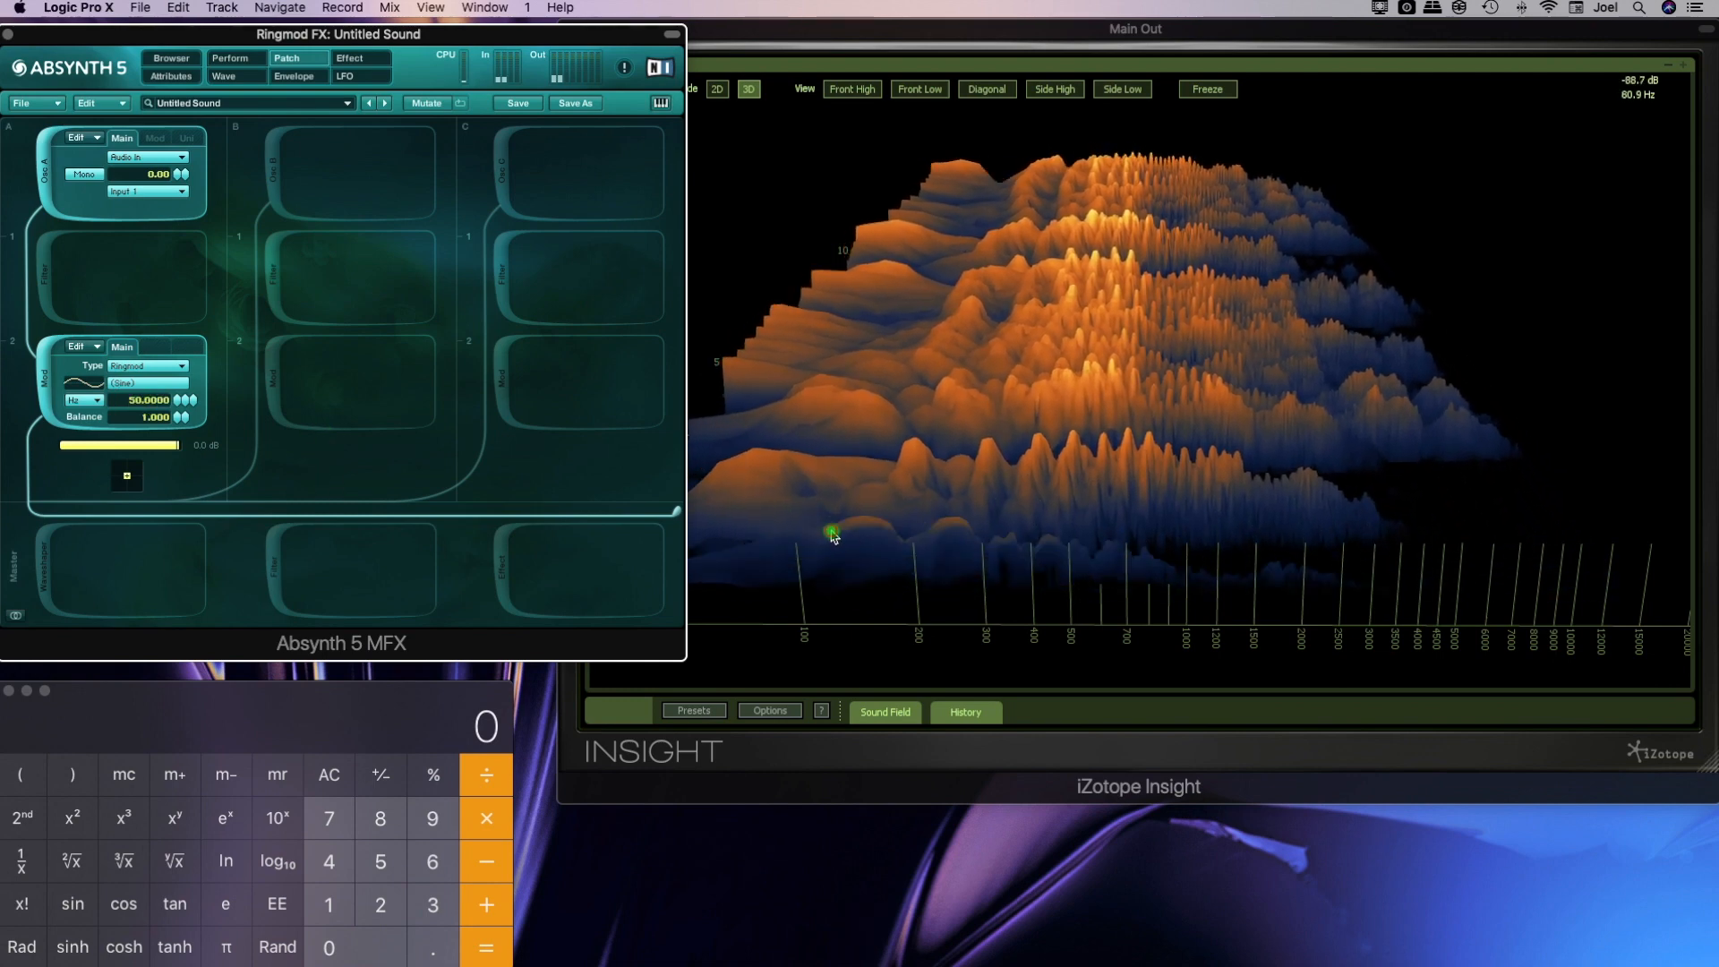
click(833, 535)
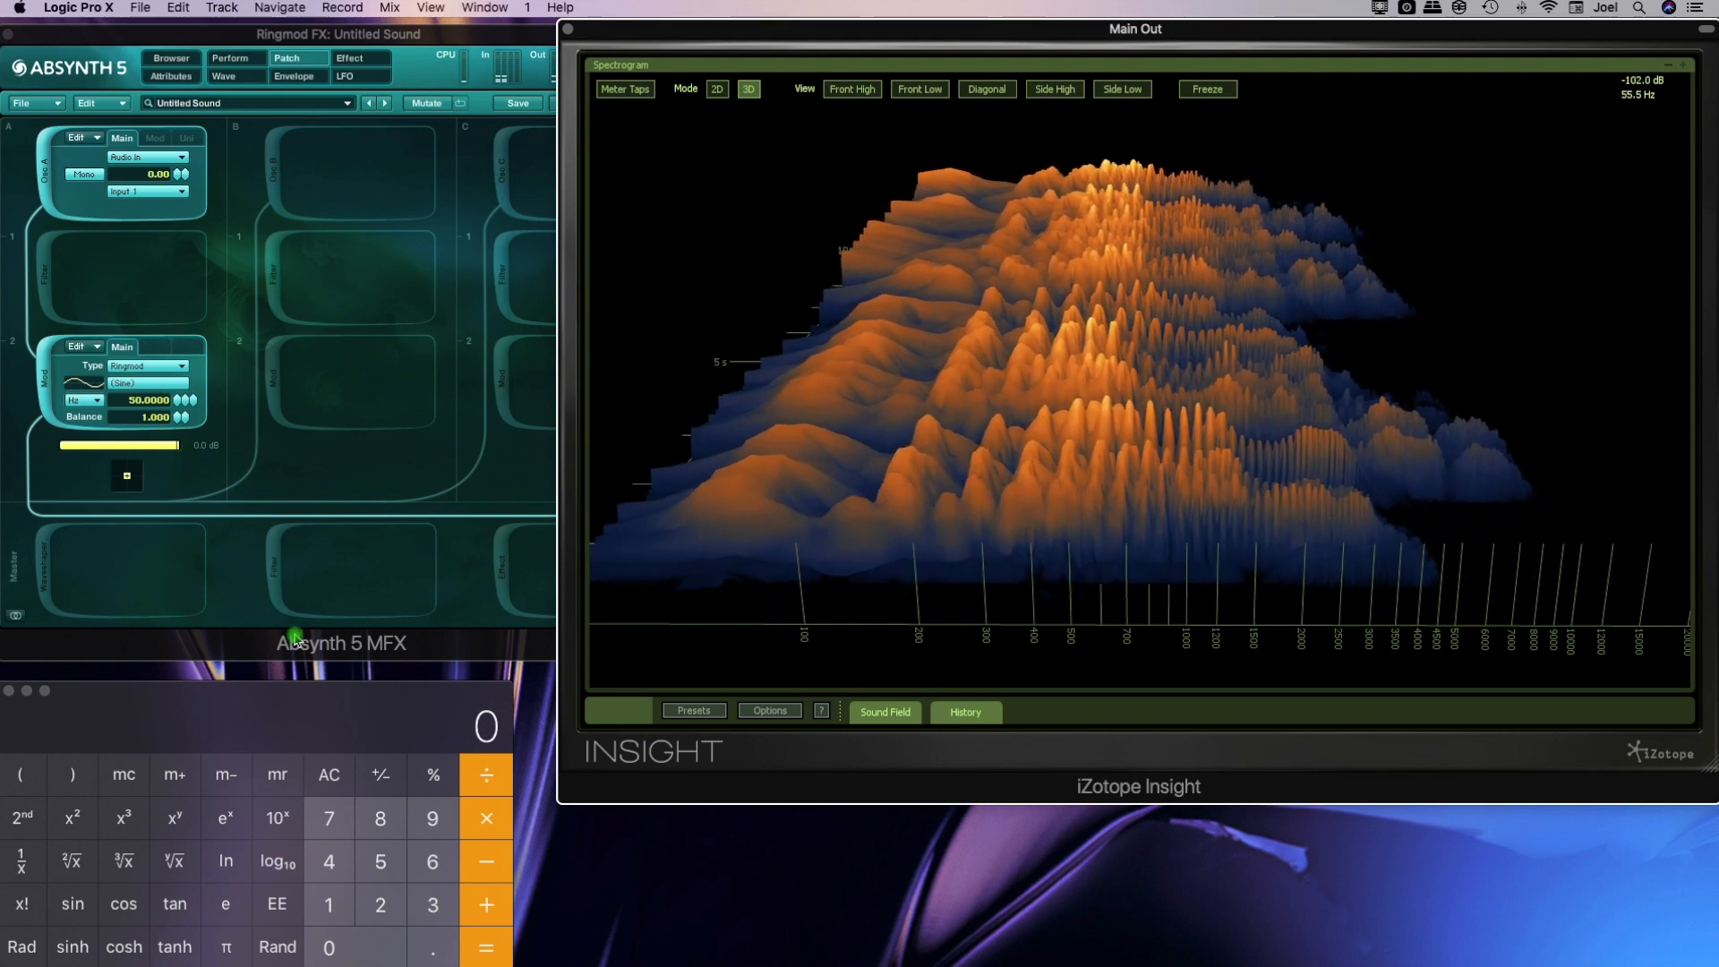
Sweep the Ringmod balance down to 0.000 and back up to 1.000 to compare the dry and modulated spectra
drag(182, 425, 150, 646)
click(1312, 385)
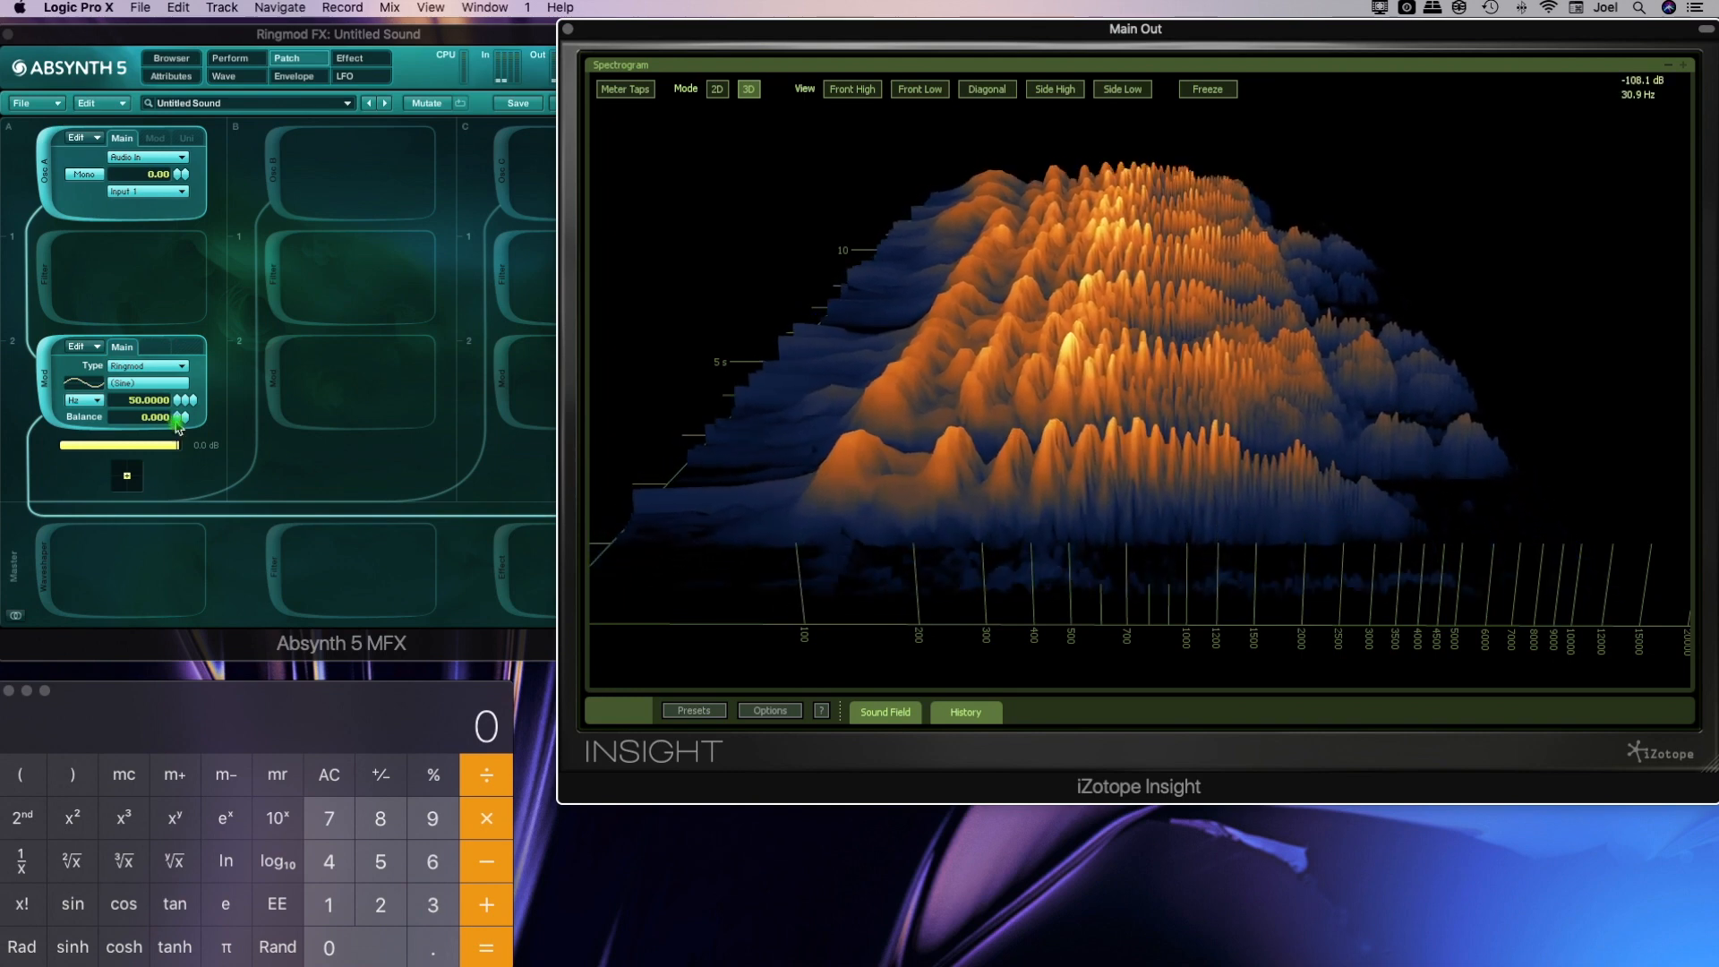
drag(177, 423, 179, 422)
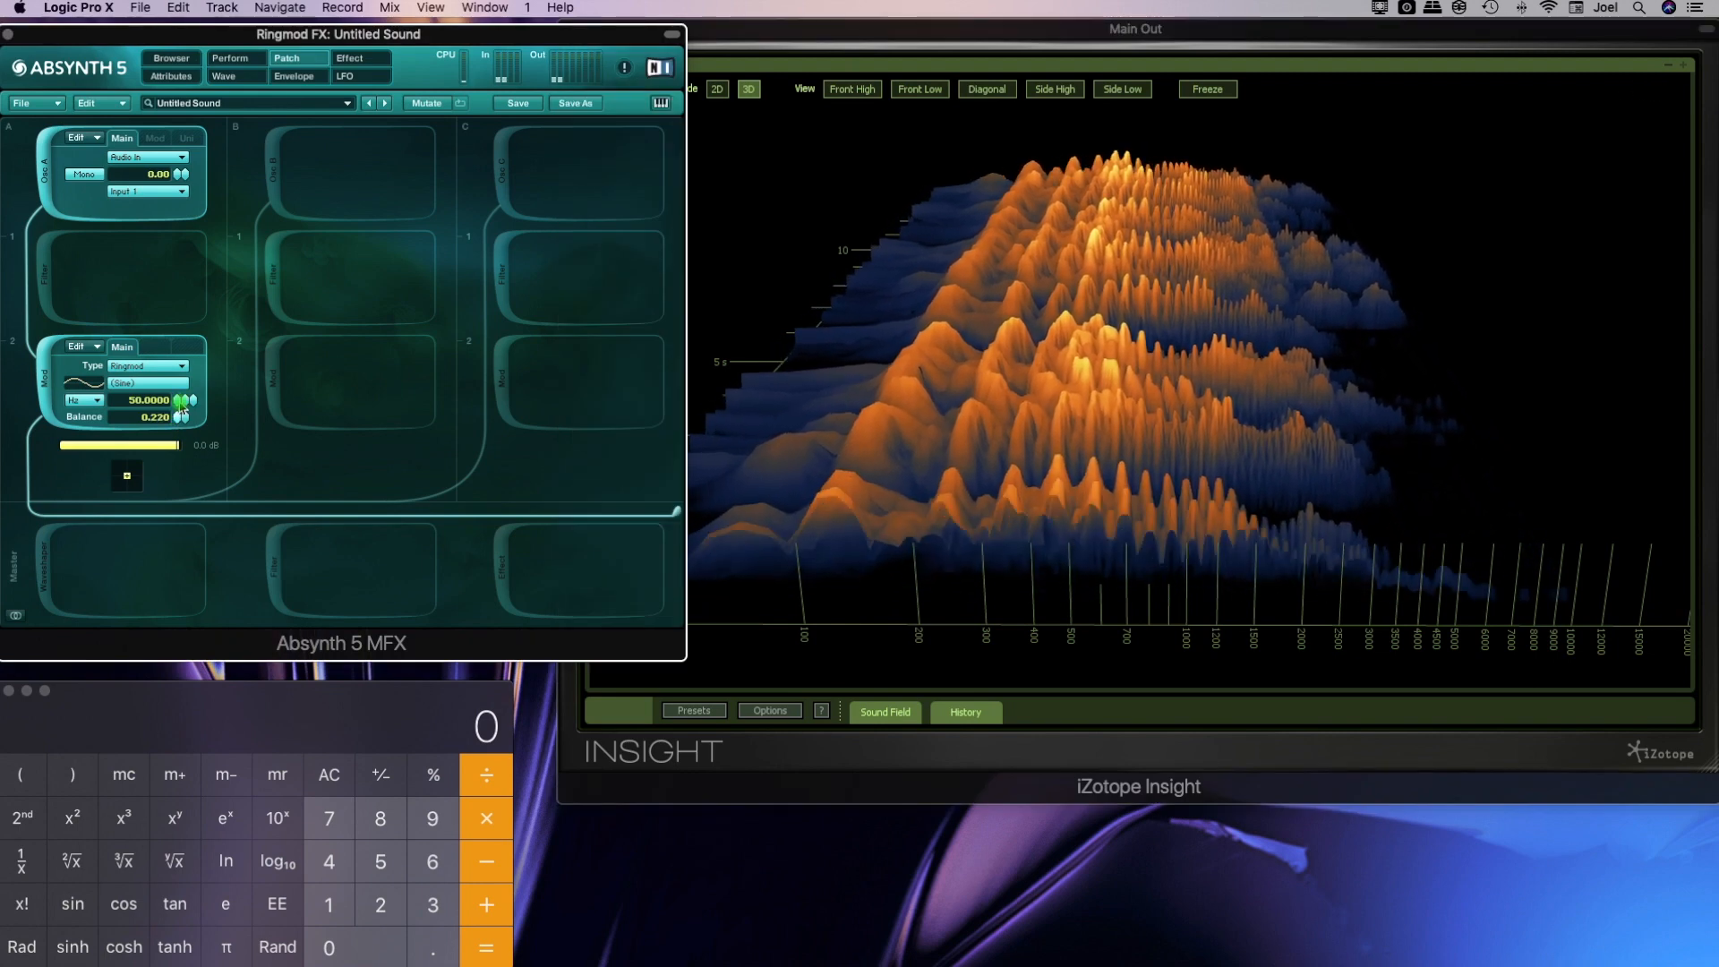
drag(181, 407, 191, 283)
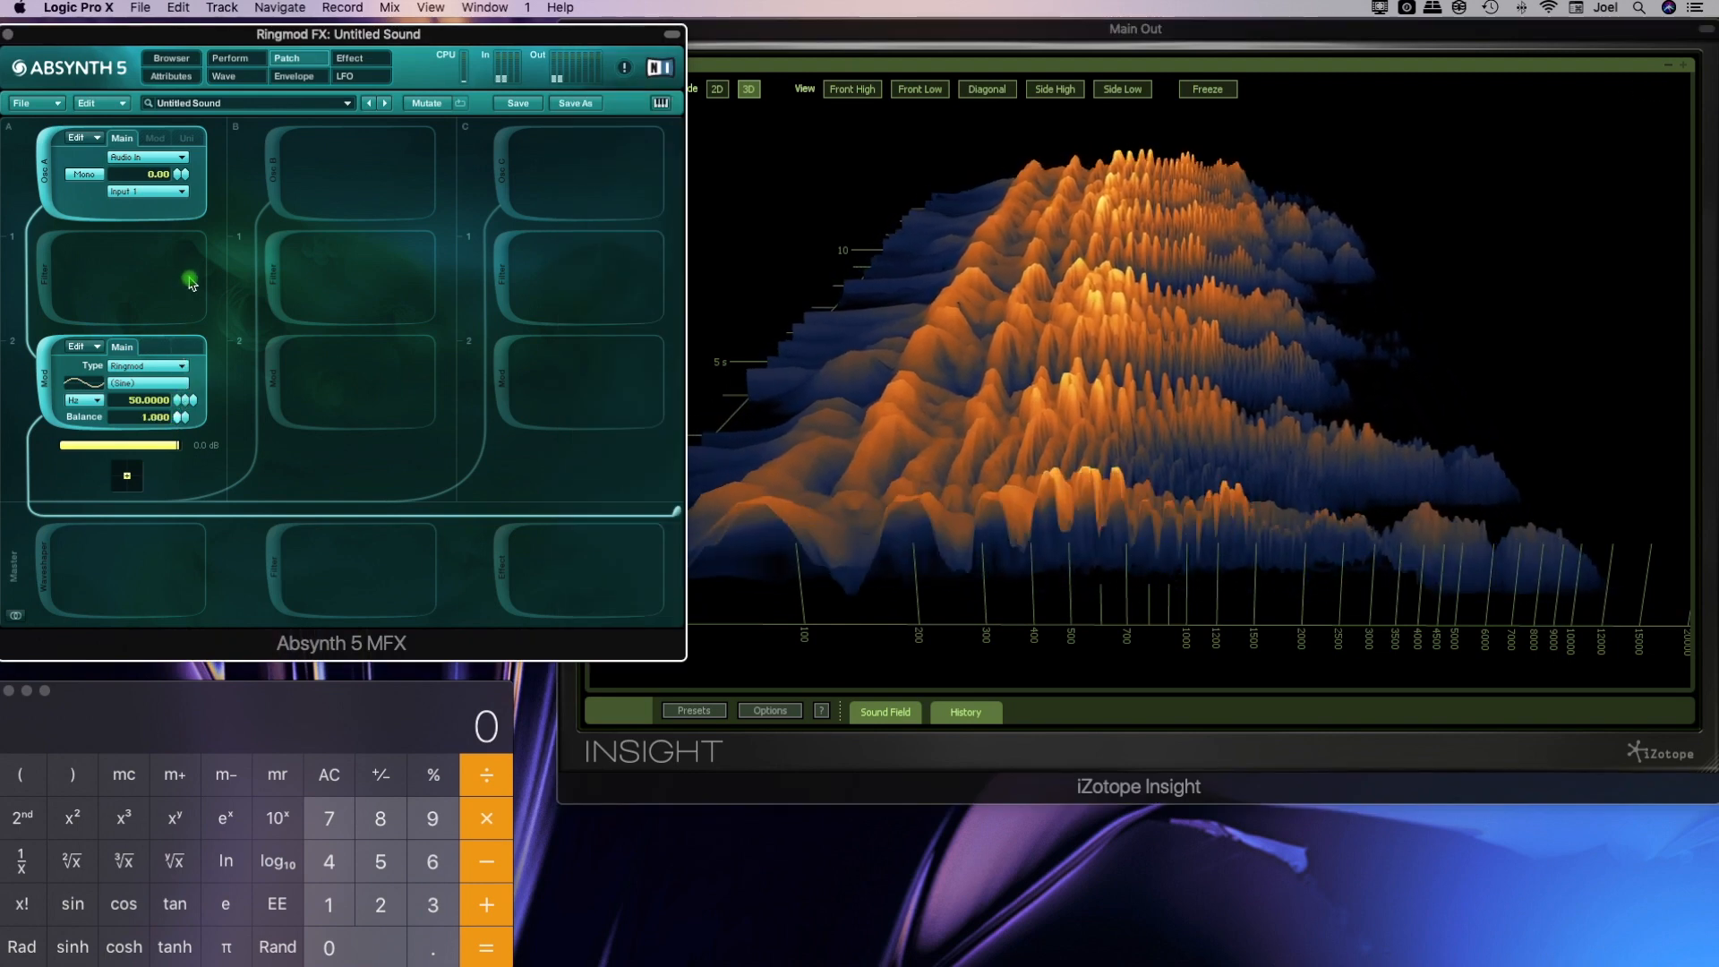
Set the Ringmod frequency to 25 Hz
click(1095, 527)
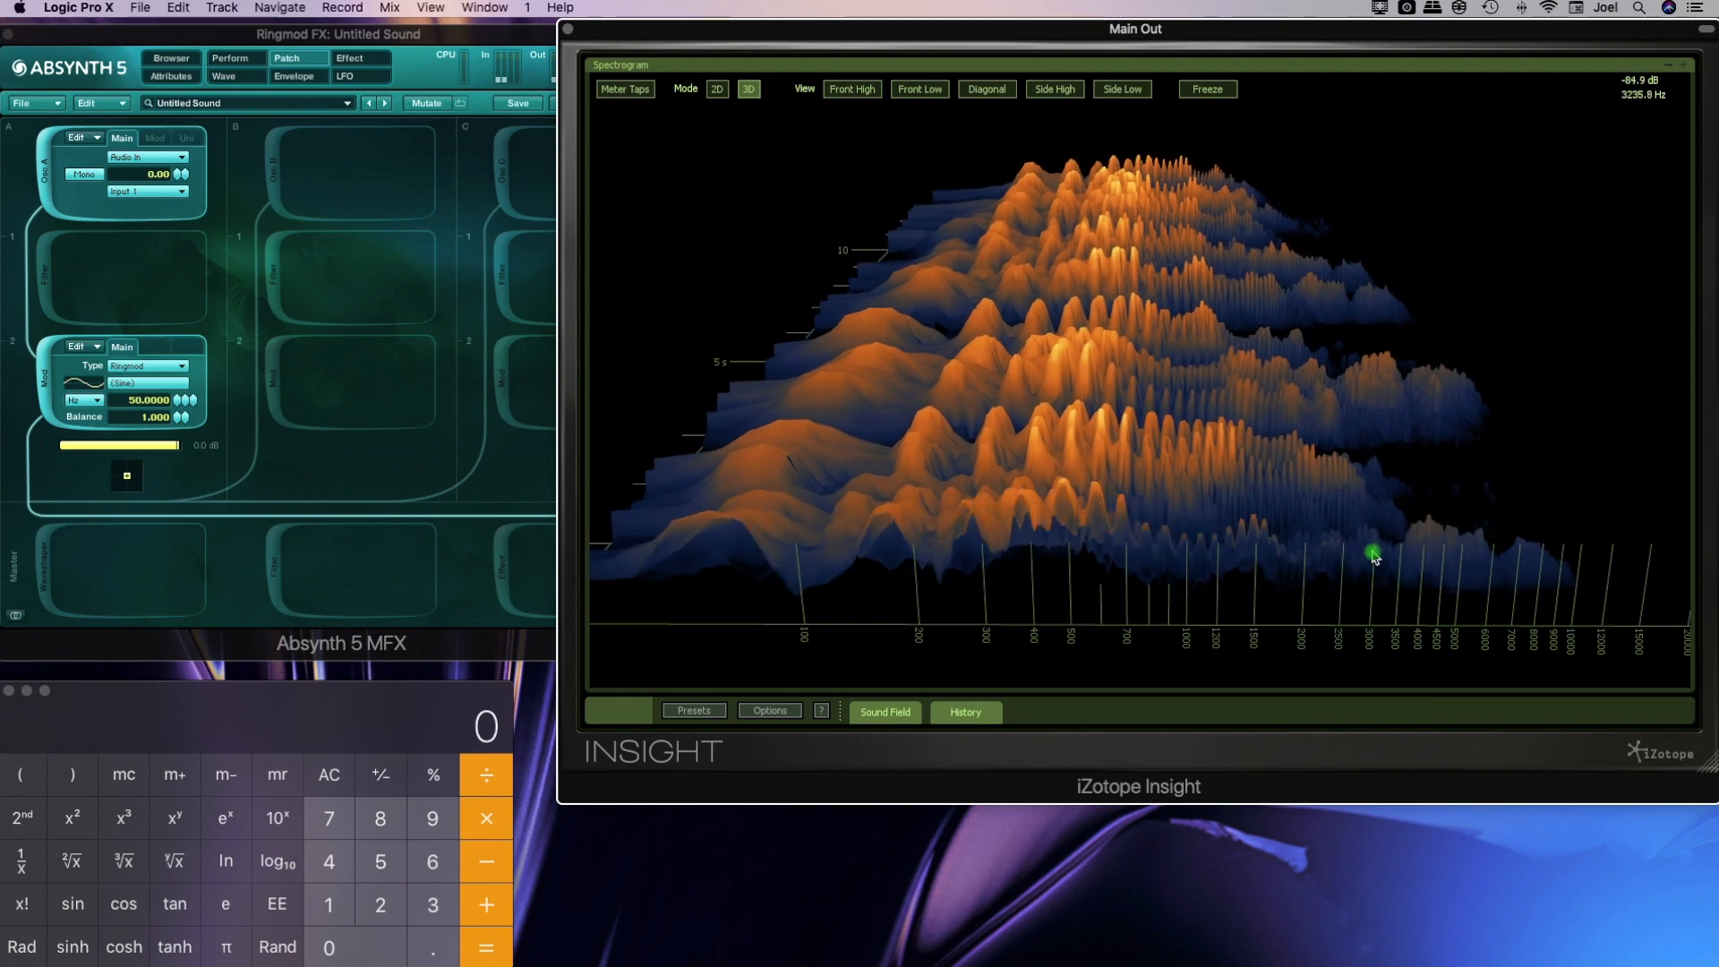
click(230, 544)
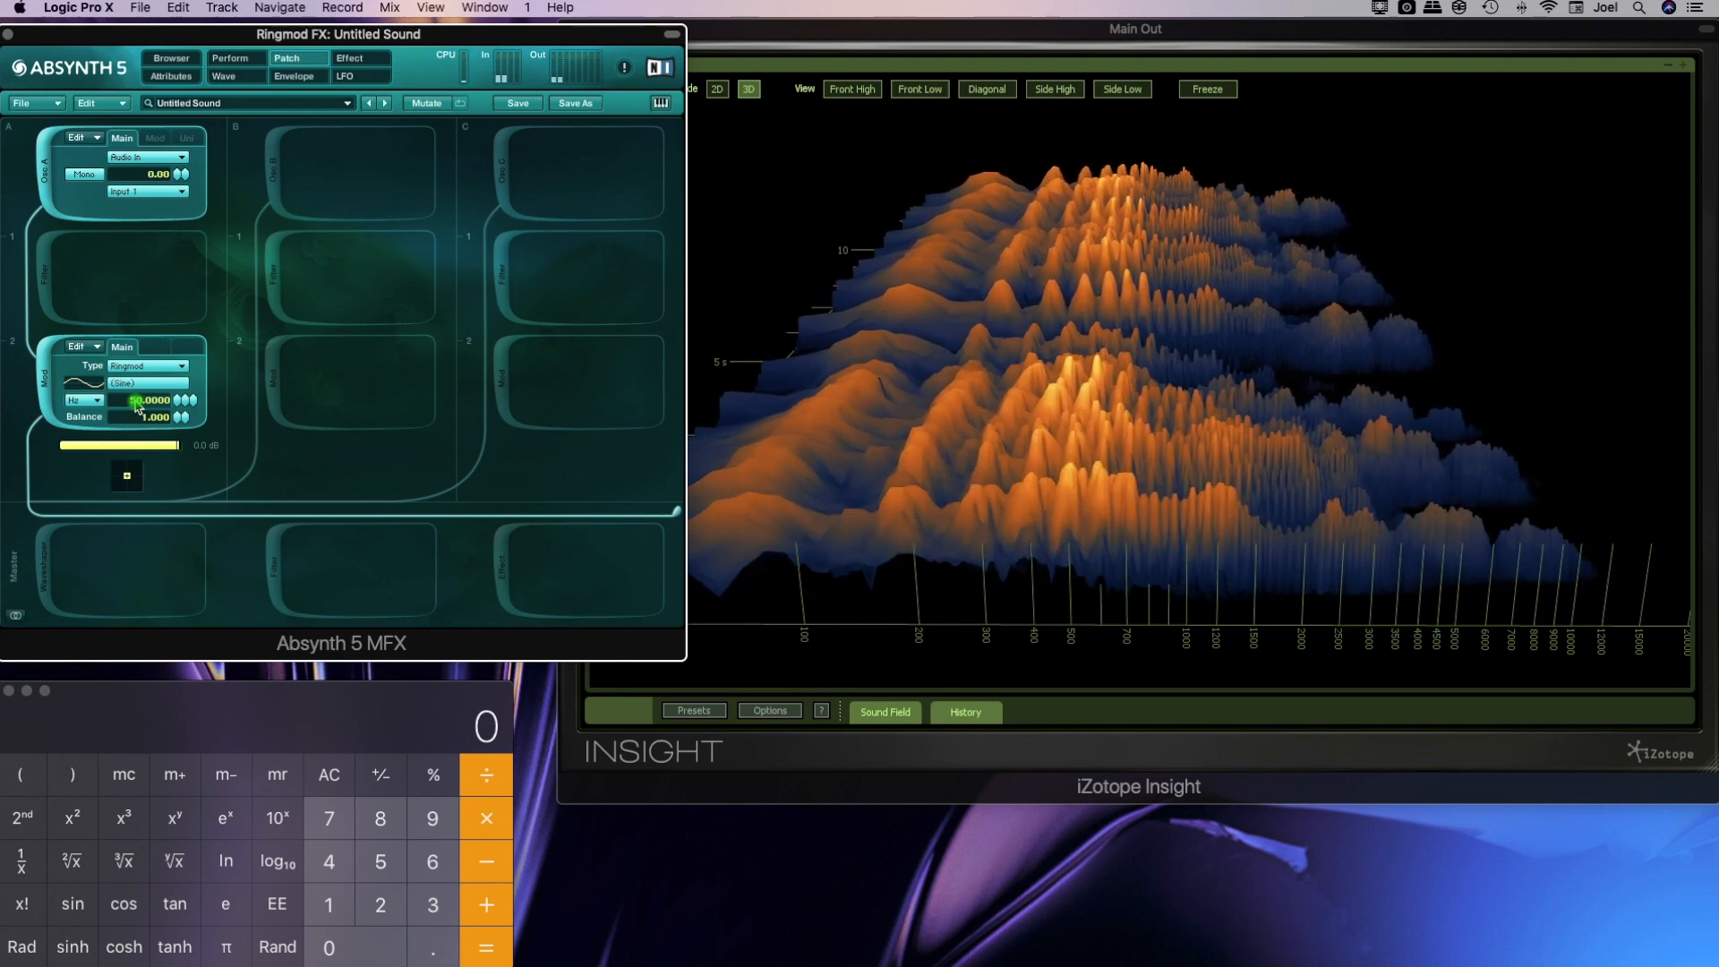
text(25)
key(Return)
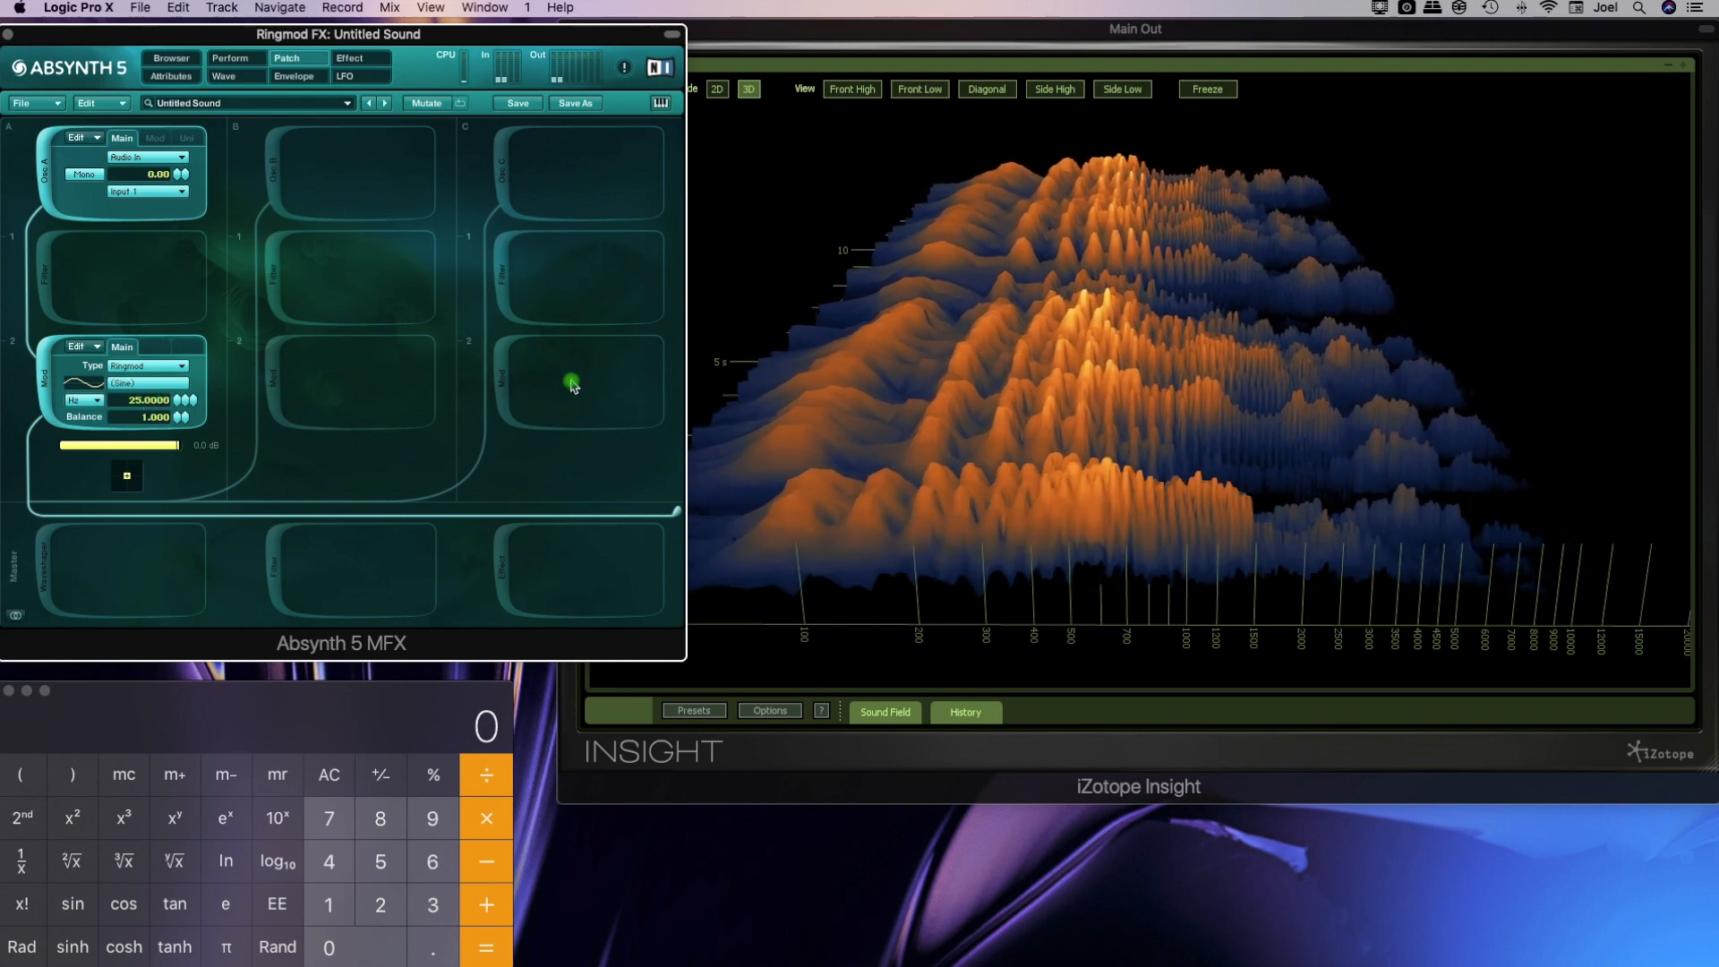
Compare the spectrogram at the new frequency and set the Ringmod frequency back to 50 Hz
click(836, 383)
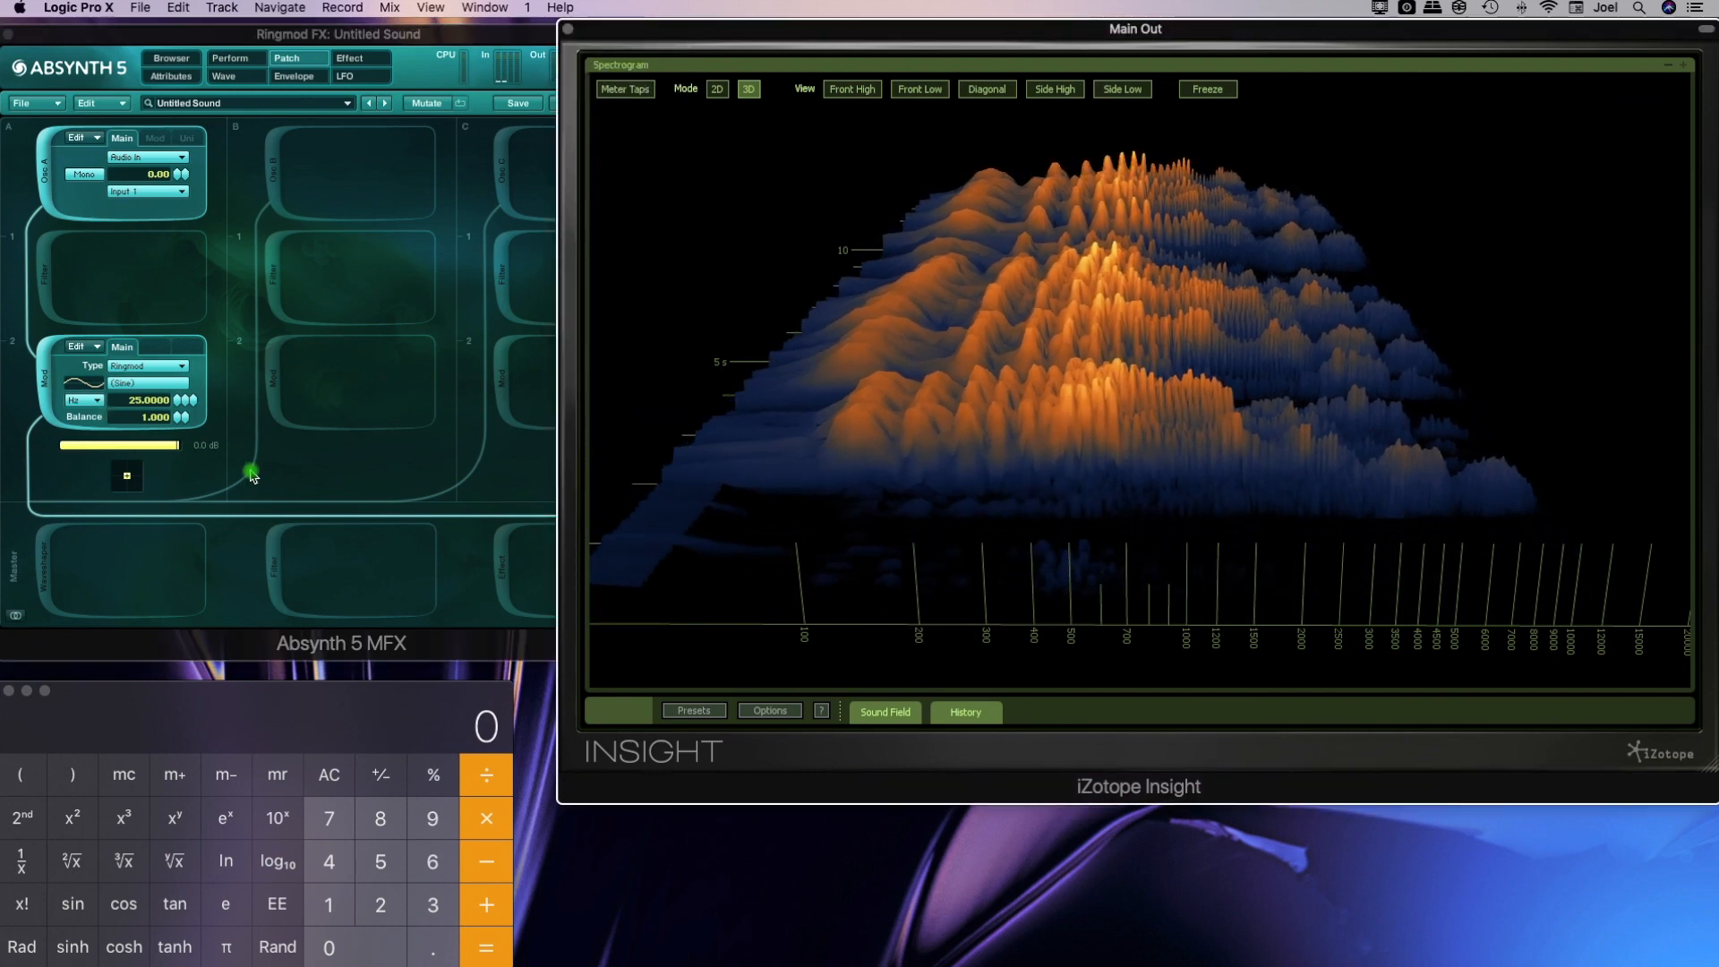
click(145, 406)
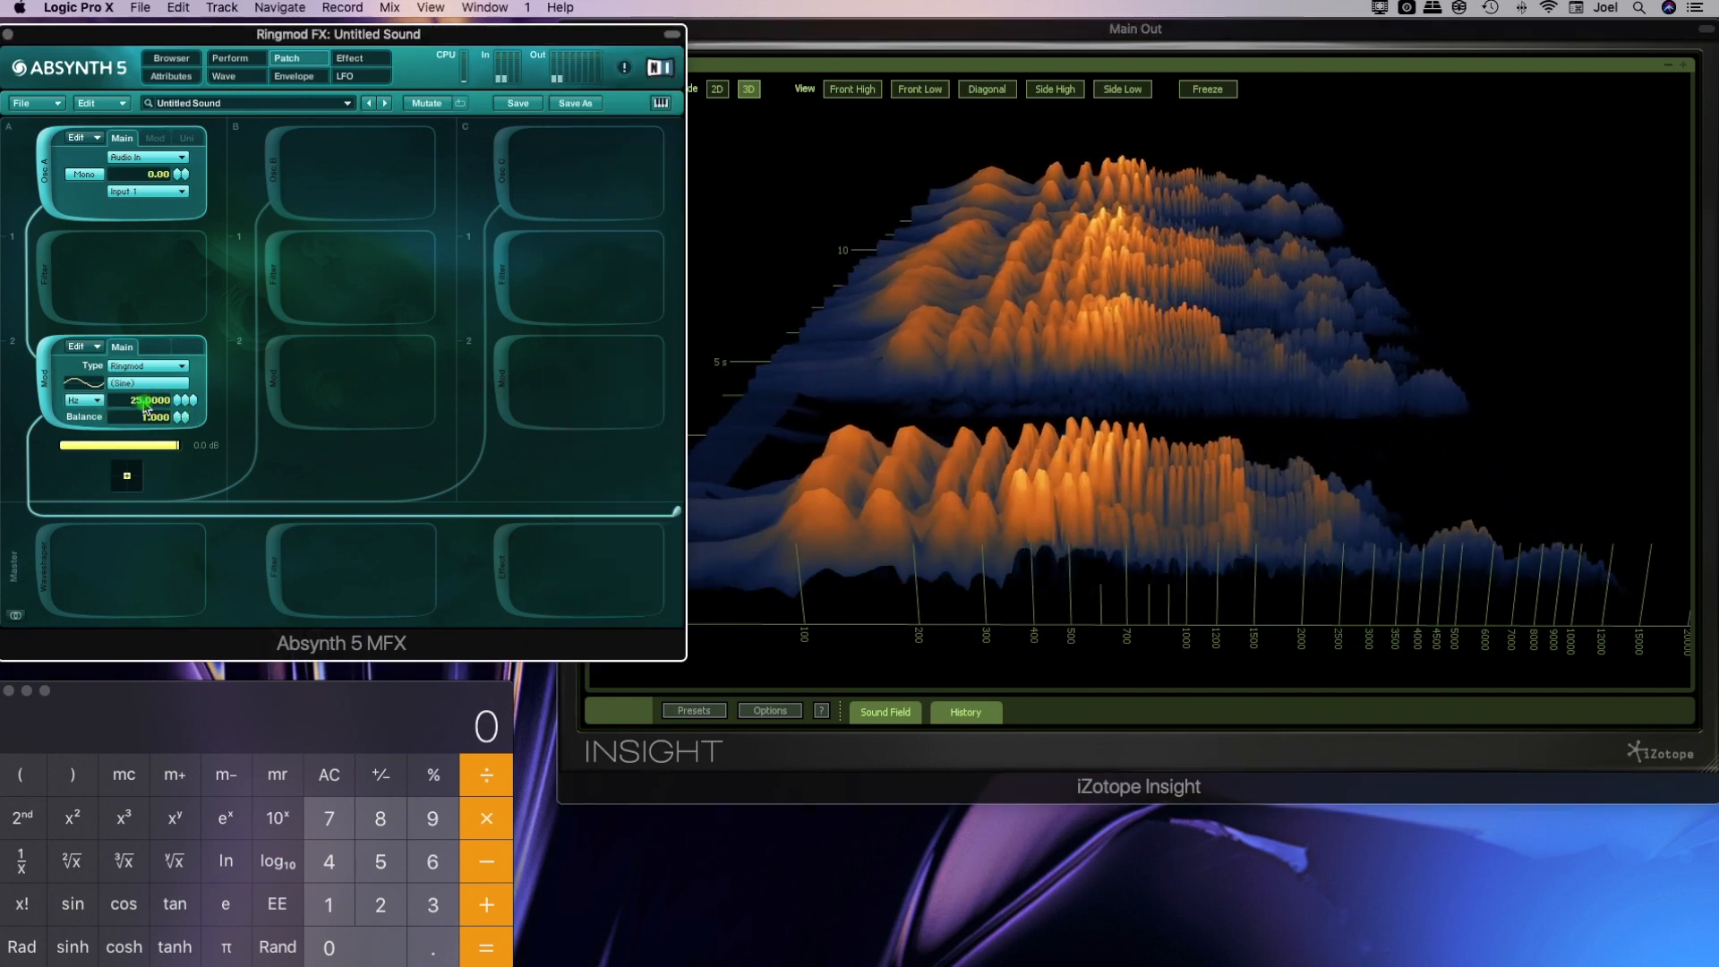
text(50)
key(Return)
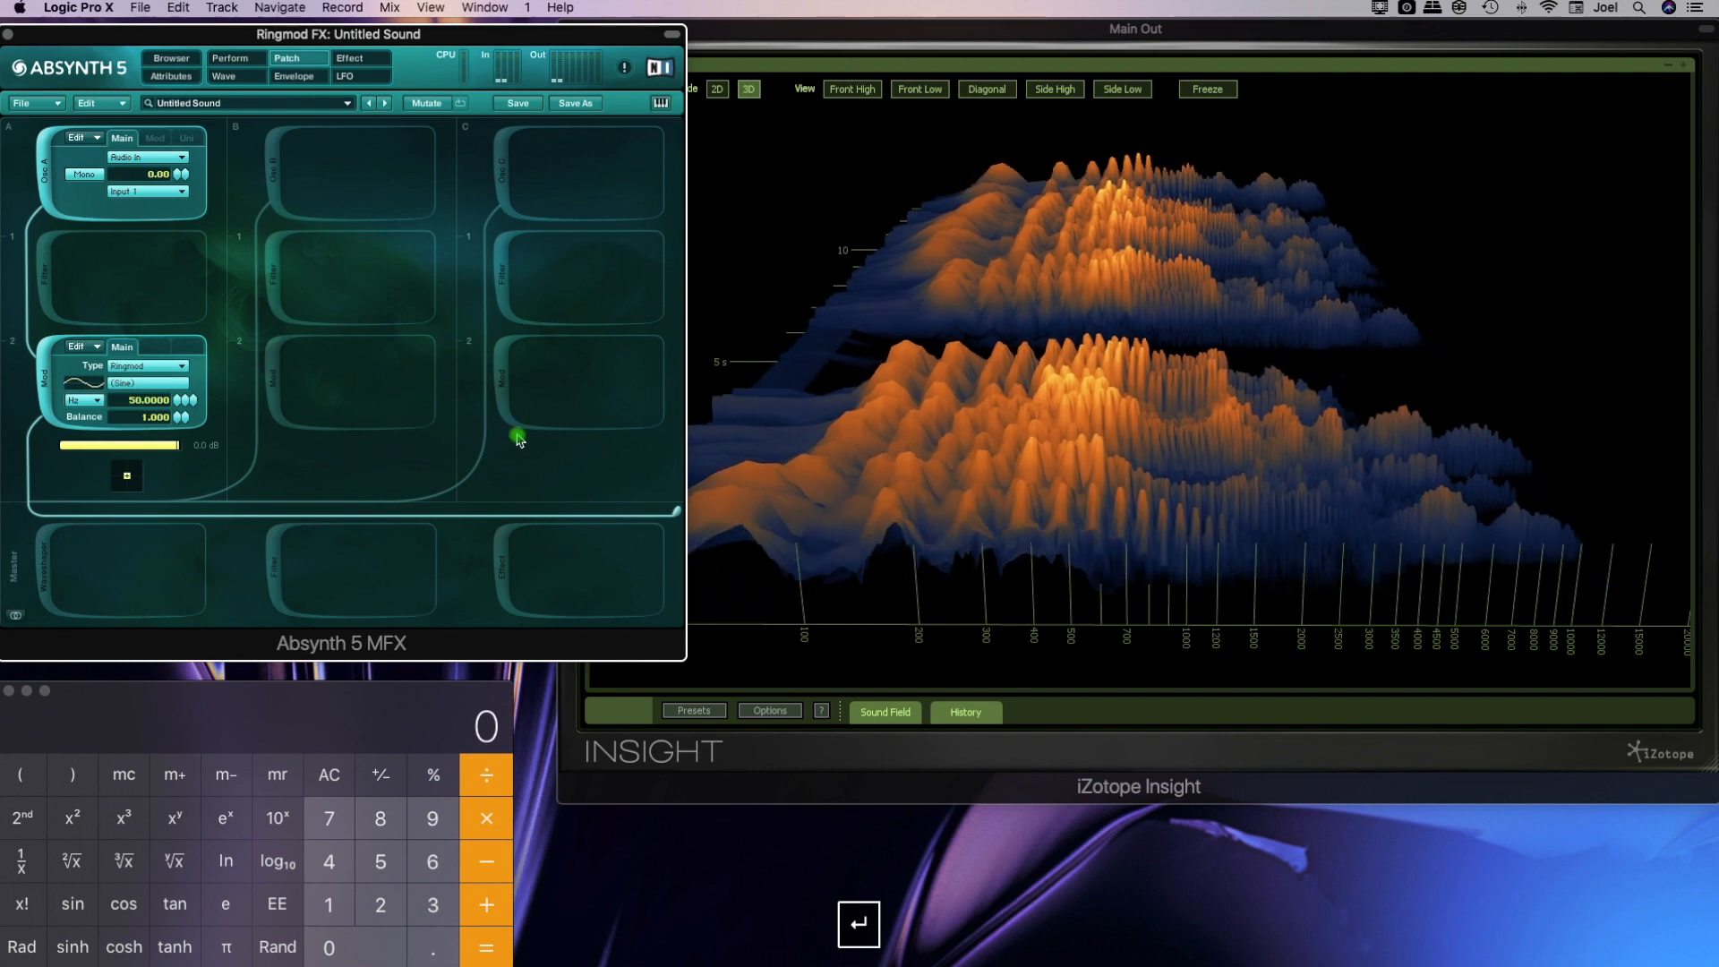
Switch the Insight spectrogram to 2D mode and lower the Ringmod frequency to about 0.002 Hz
click(1033, 440)
click(717, 88)
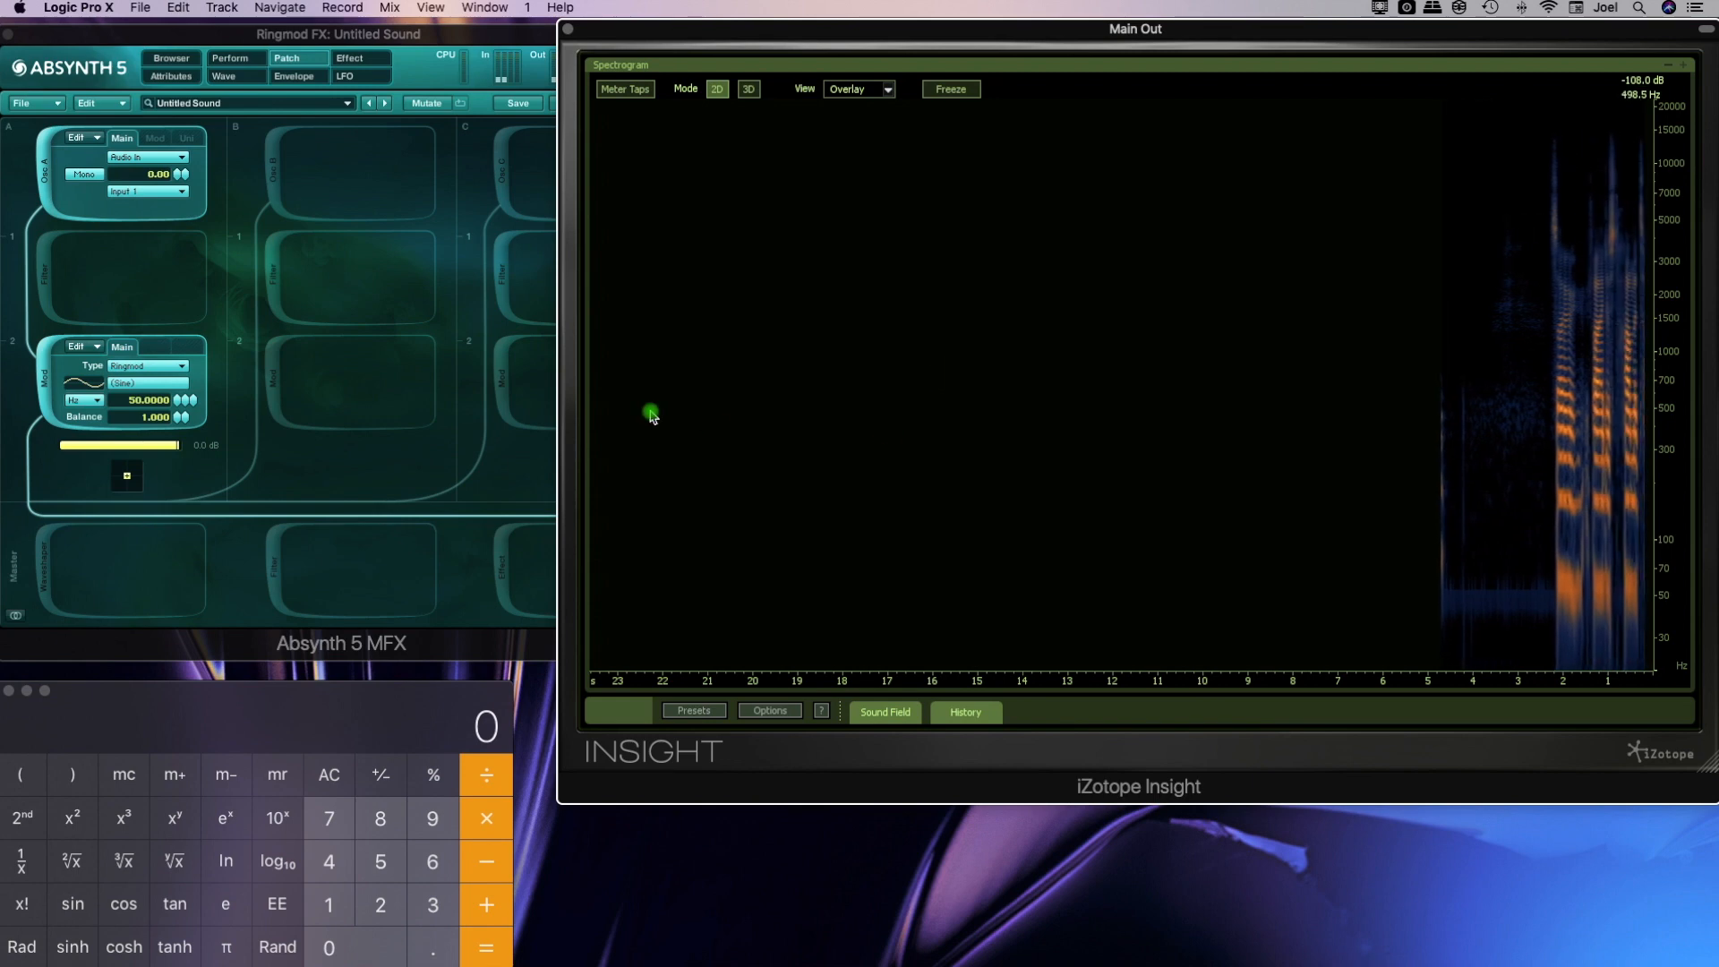
drag(177, 402, 186, 520)
drag(178, 405, 180, 419)
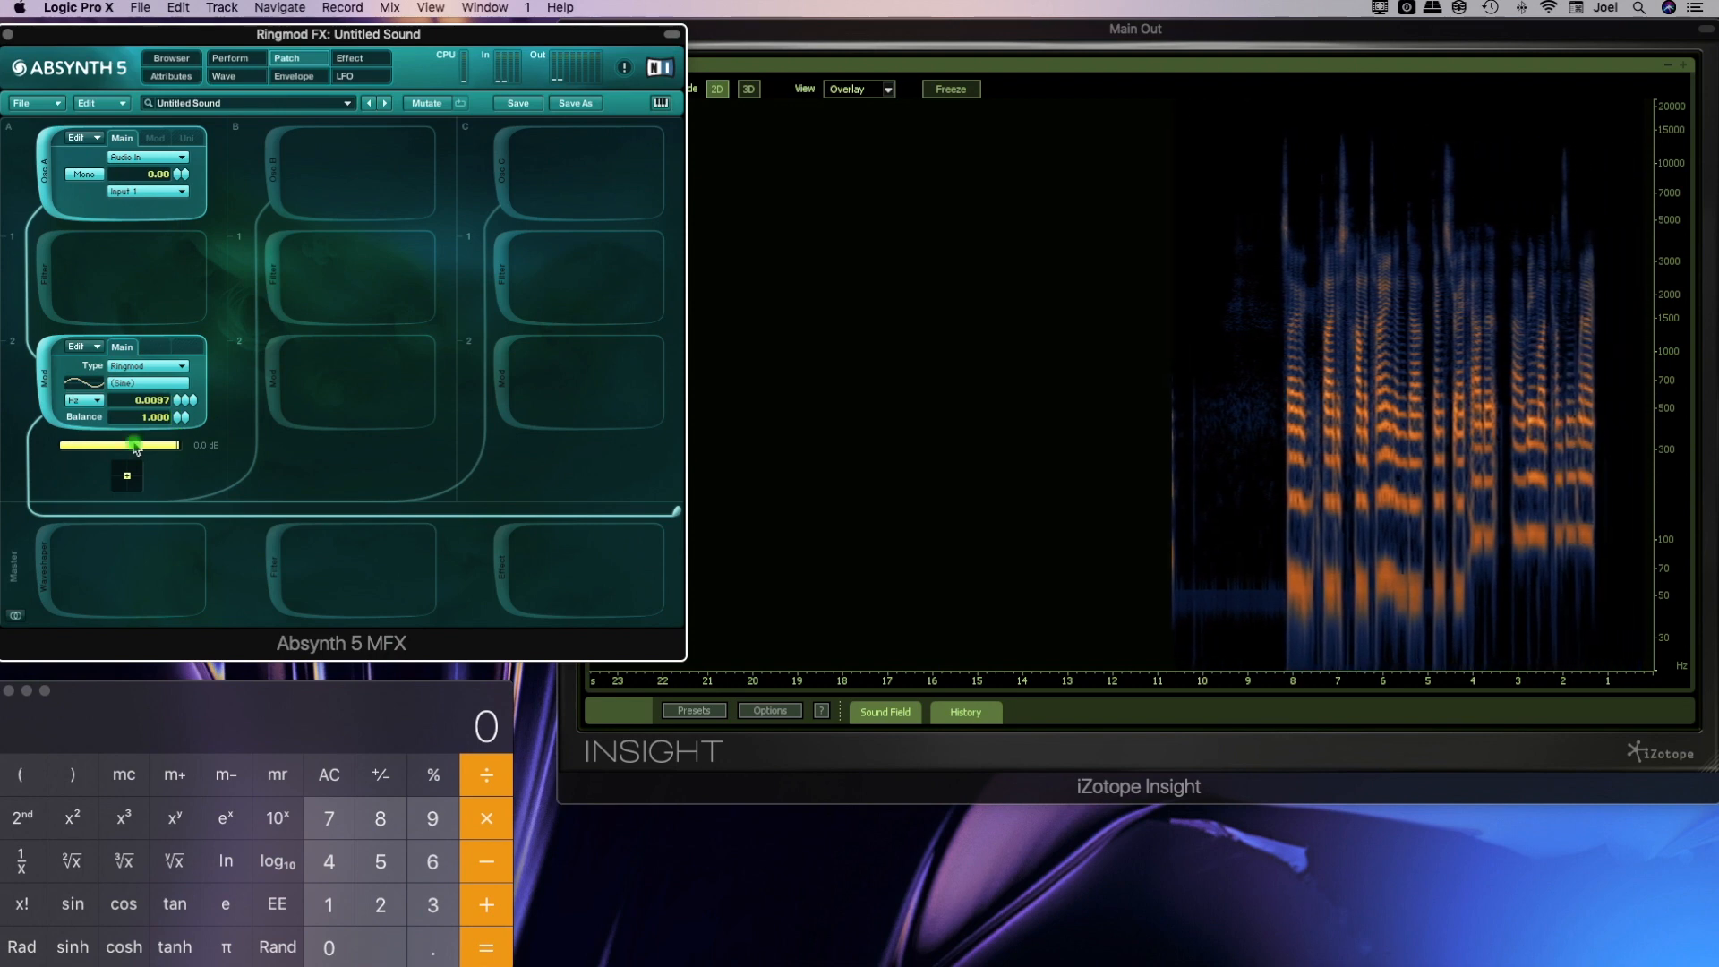
drag(181, 409, 181, 461)
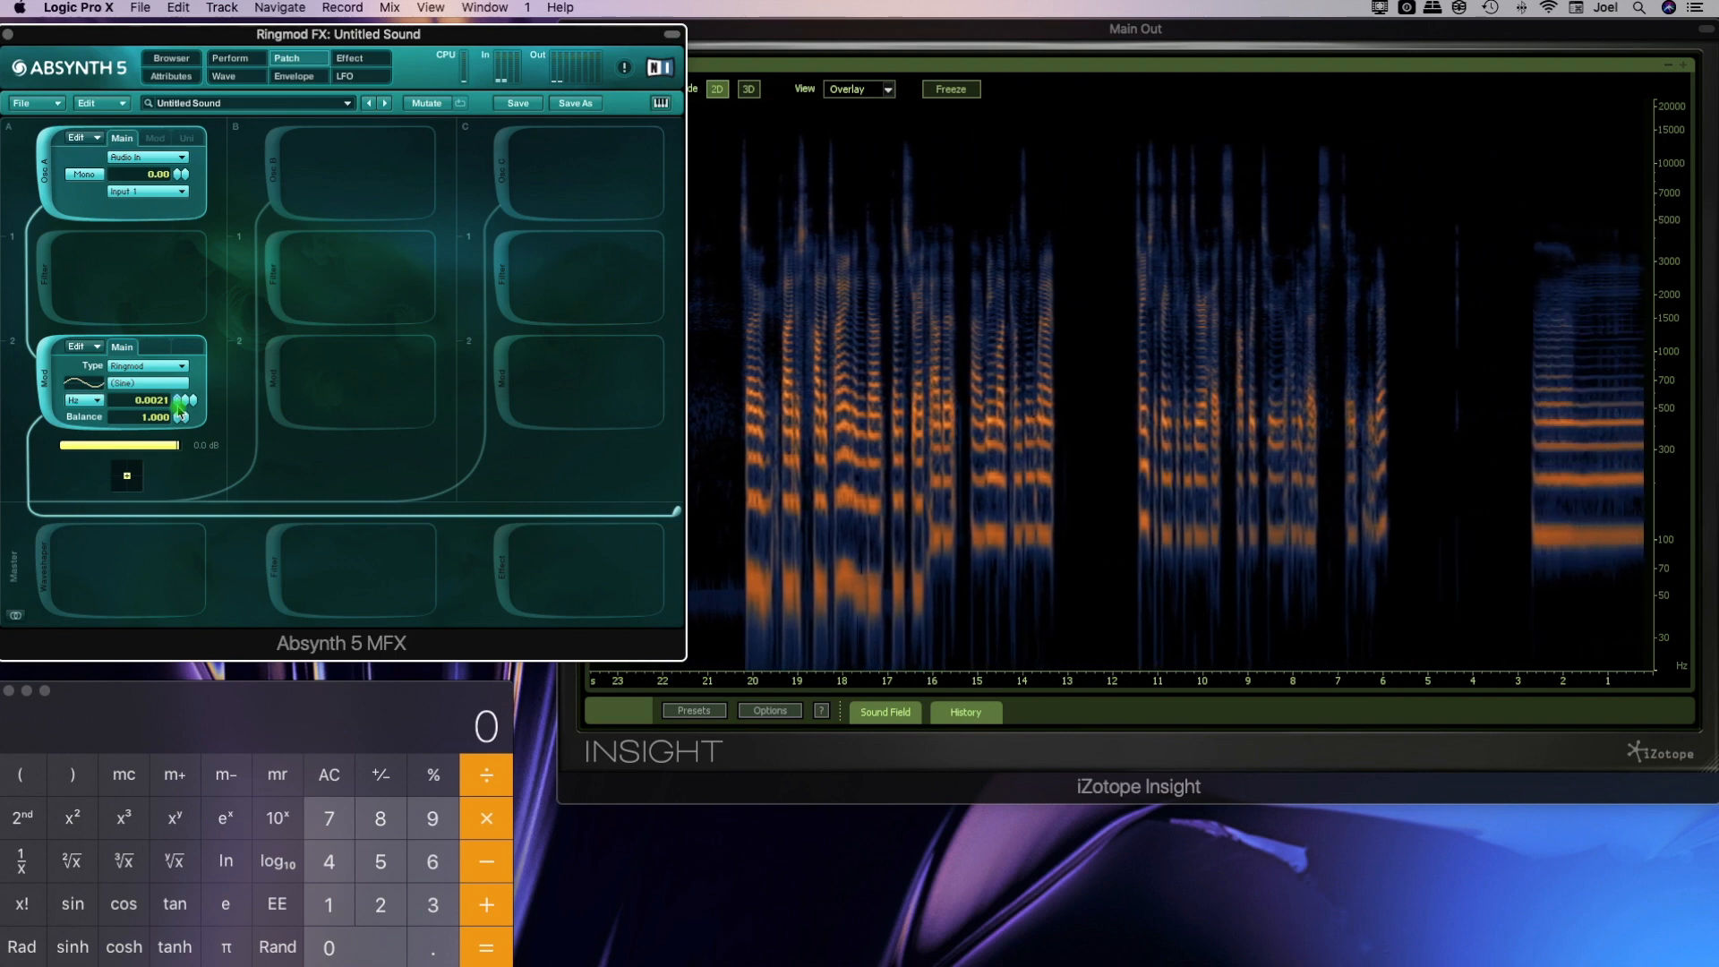
Sweep the Ringmod frequency through about 106 Hz and 200 Hz and settle it at 100 Hz while watching the spectrogram
mouse_move(178, 410)
mouse_down()
mouse_move(189, 251)
mouse_move(178, 399)
mouse_up()
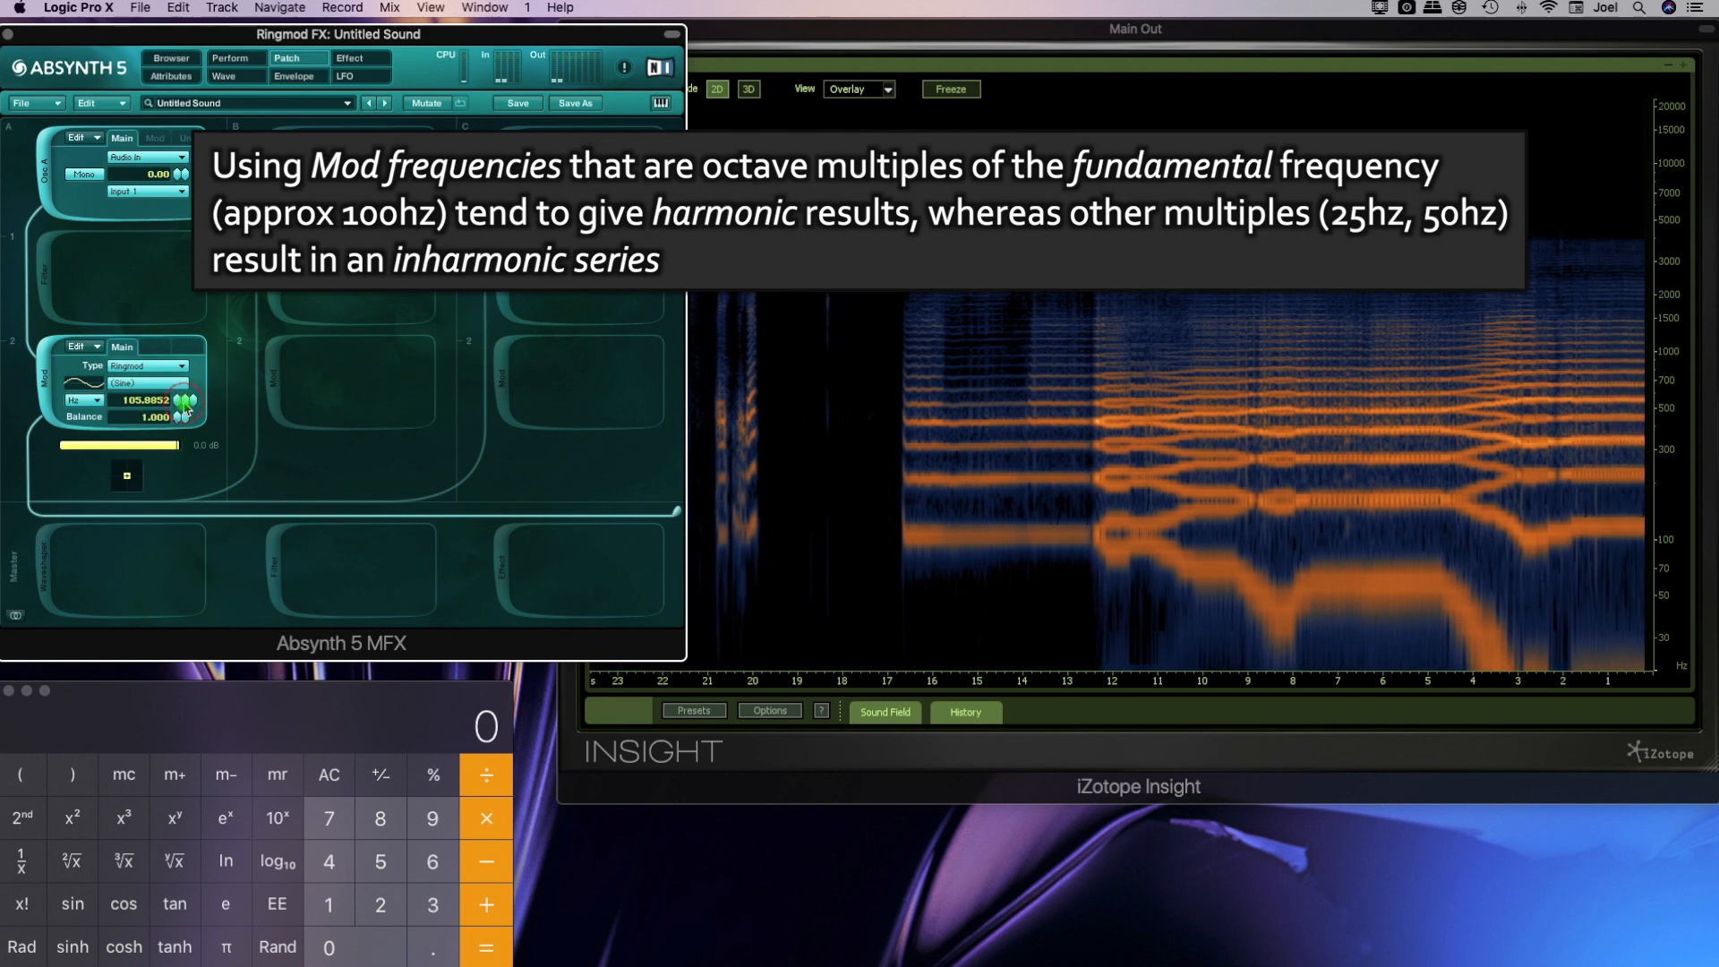
drag(185, 406, 186, 506)
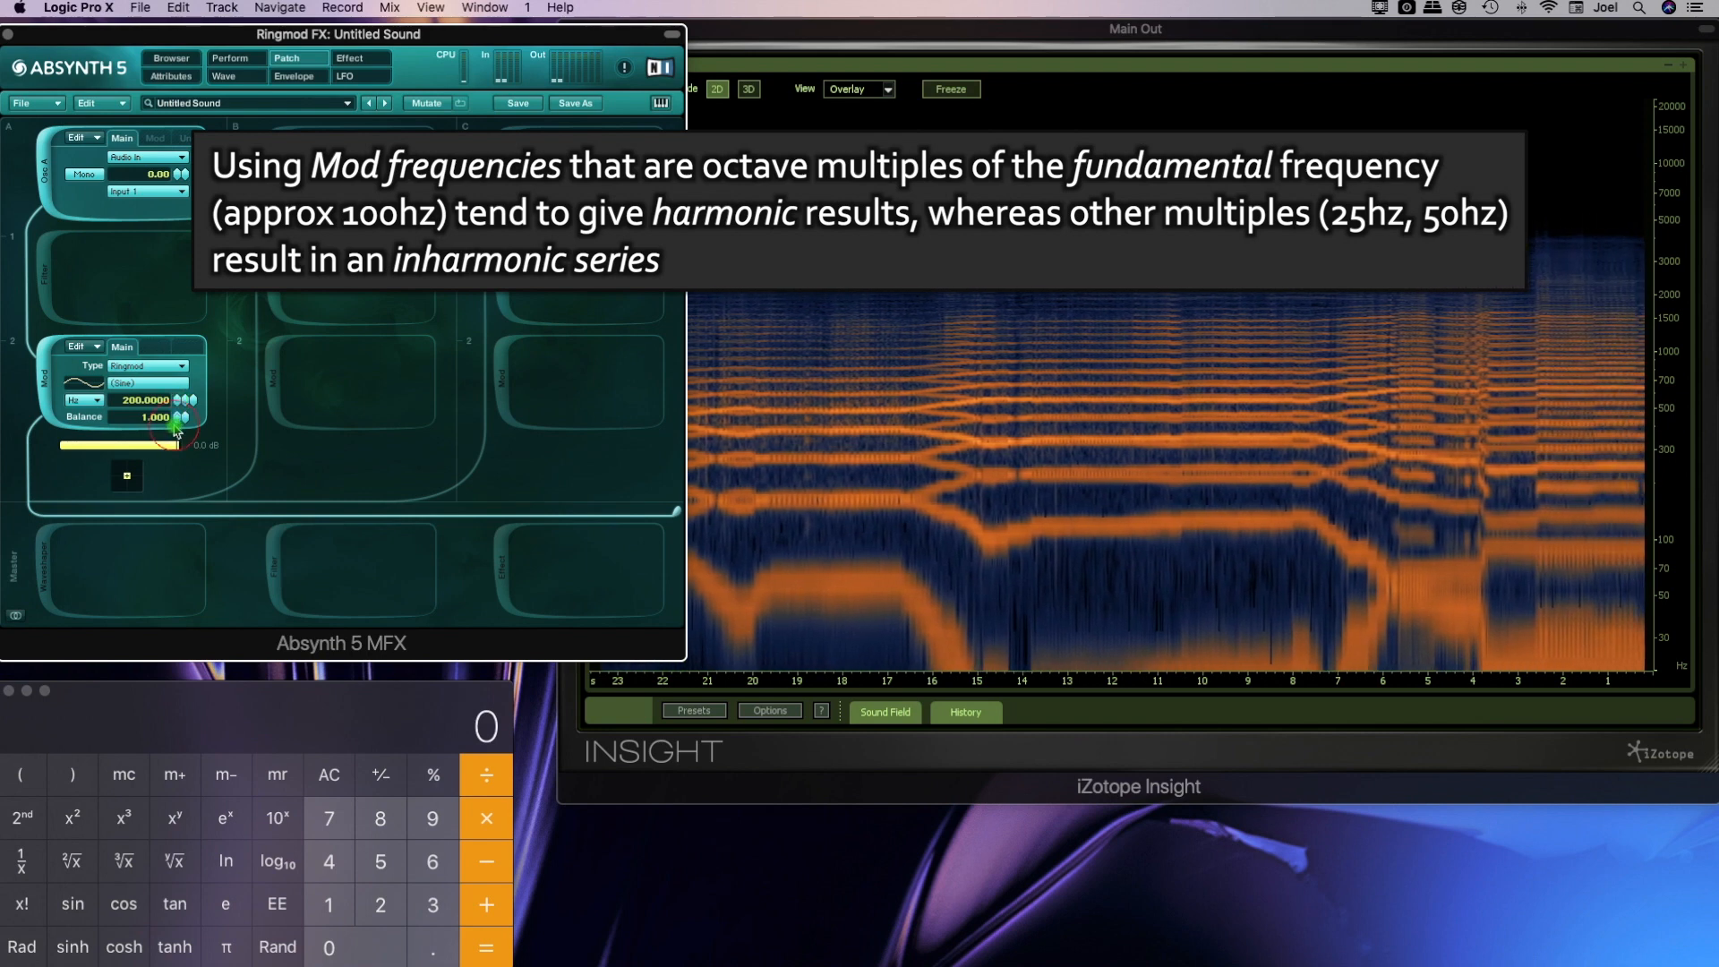
drag(176, 440, 180, 404)
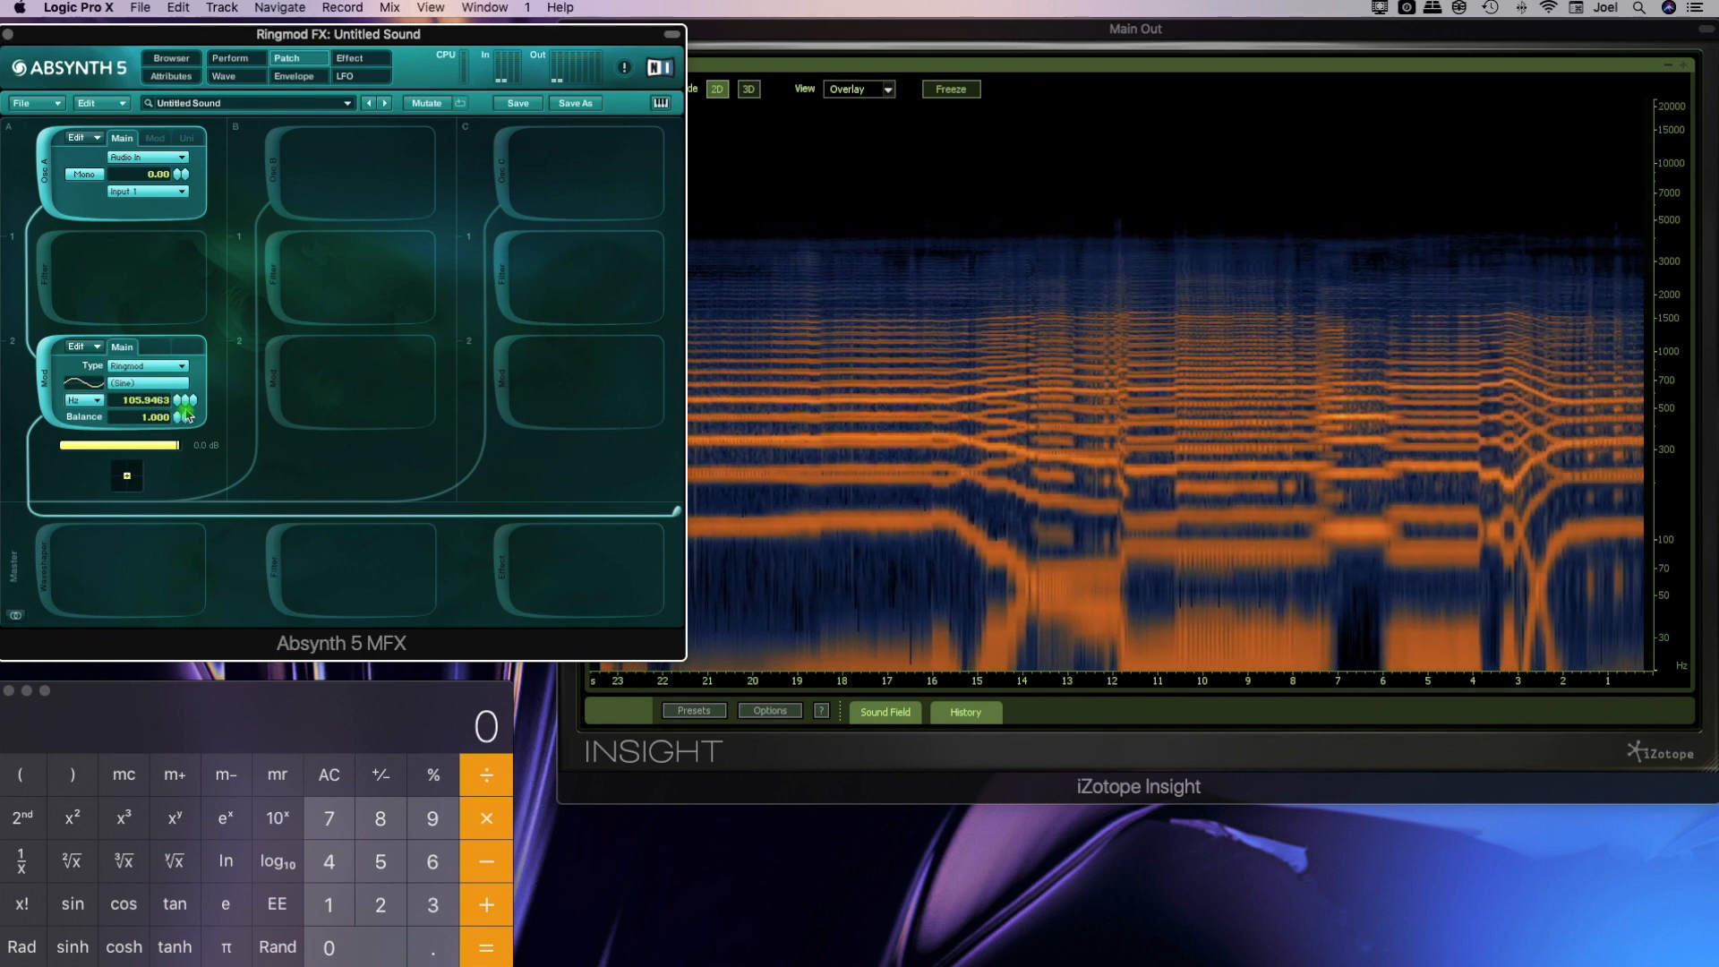
drag(188, 416, 188, 506)
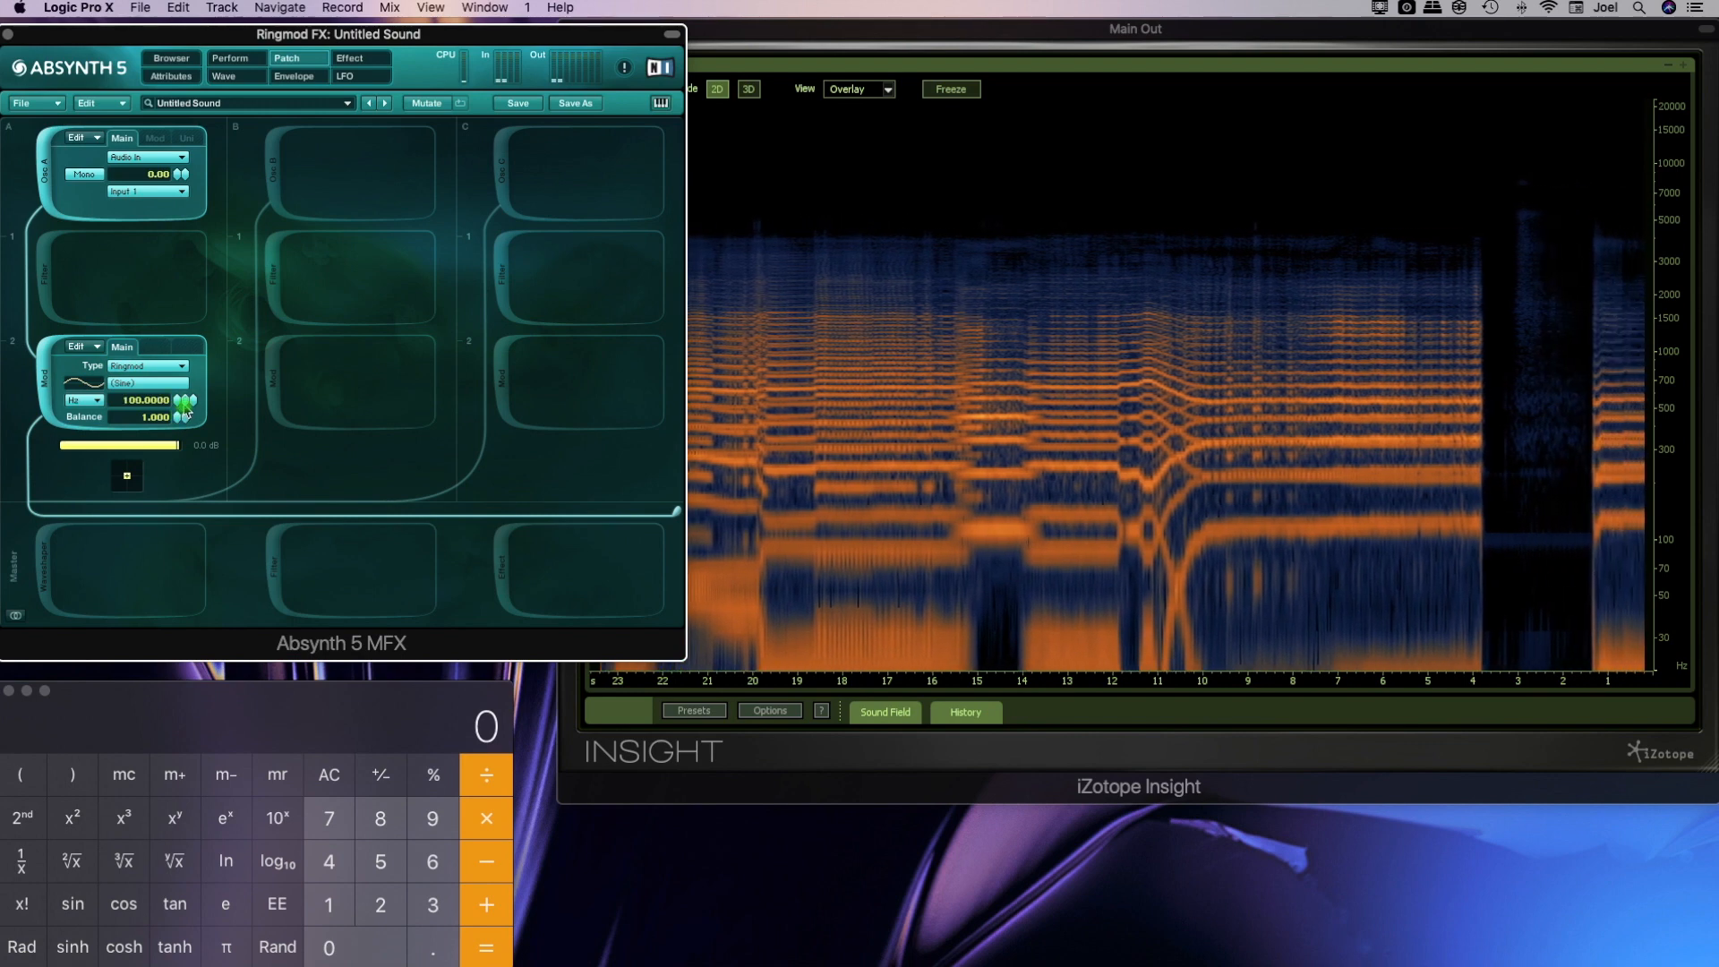
Alternate the Ringmod balance between dry and 1.000 at 100 Hz and again at 50 Hz to compare the spectra
drag(181, 419, 203, 348)
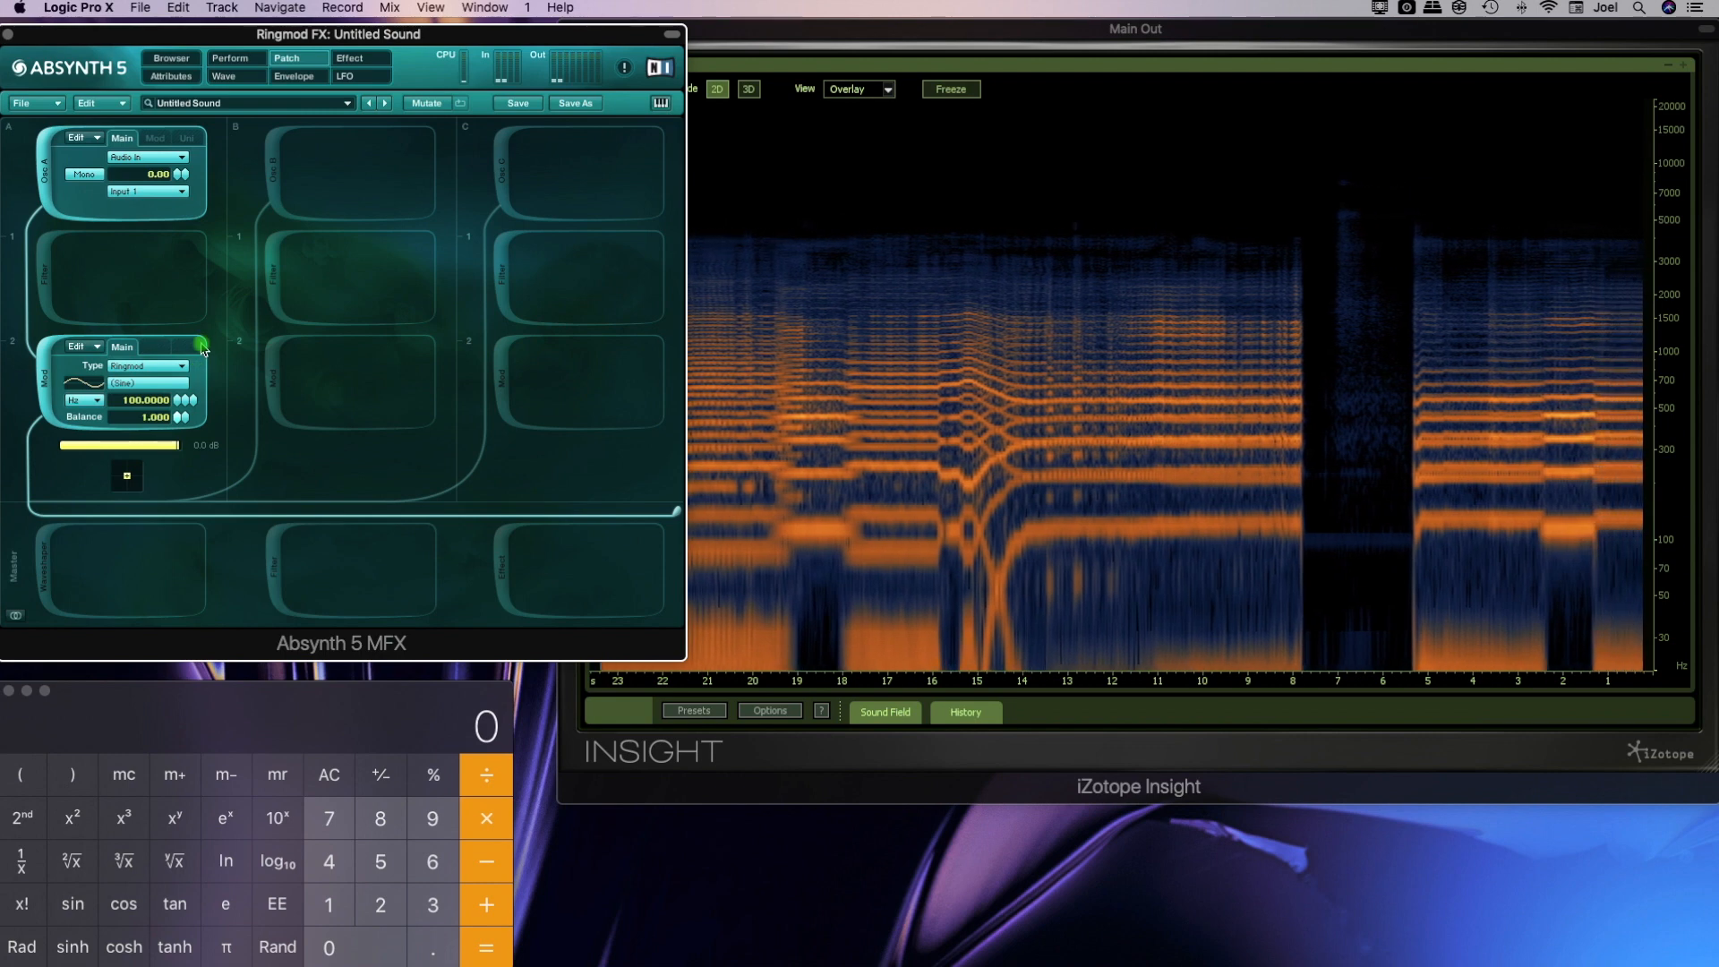
drag(179, 422, 192, 374)
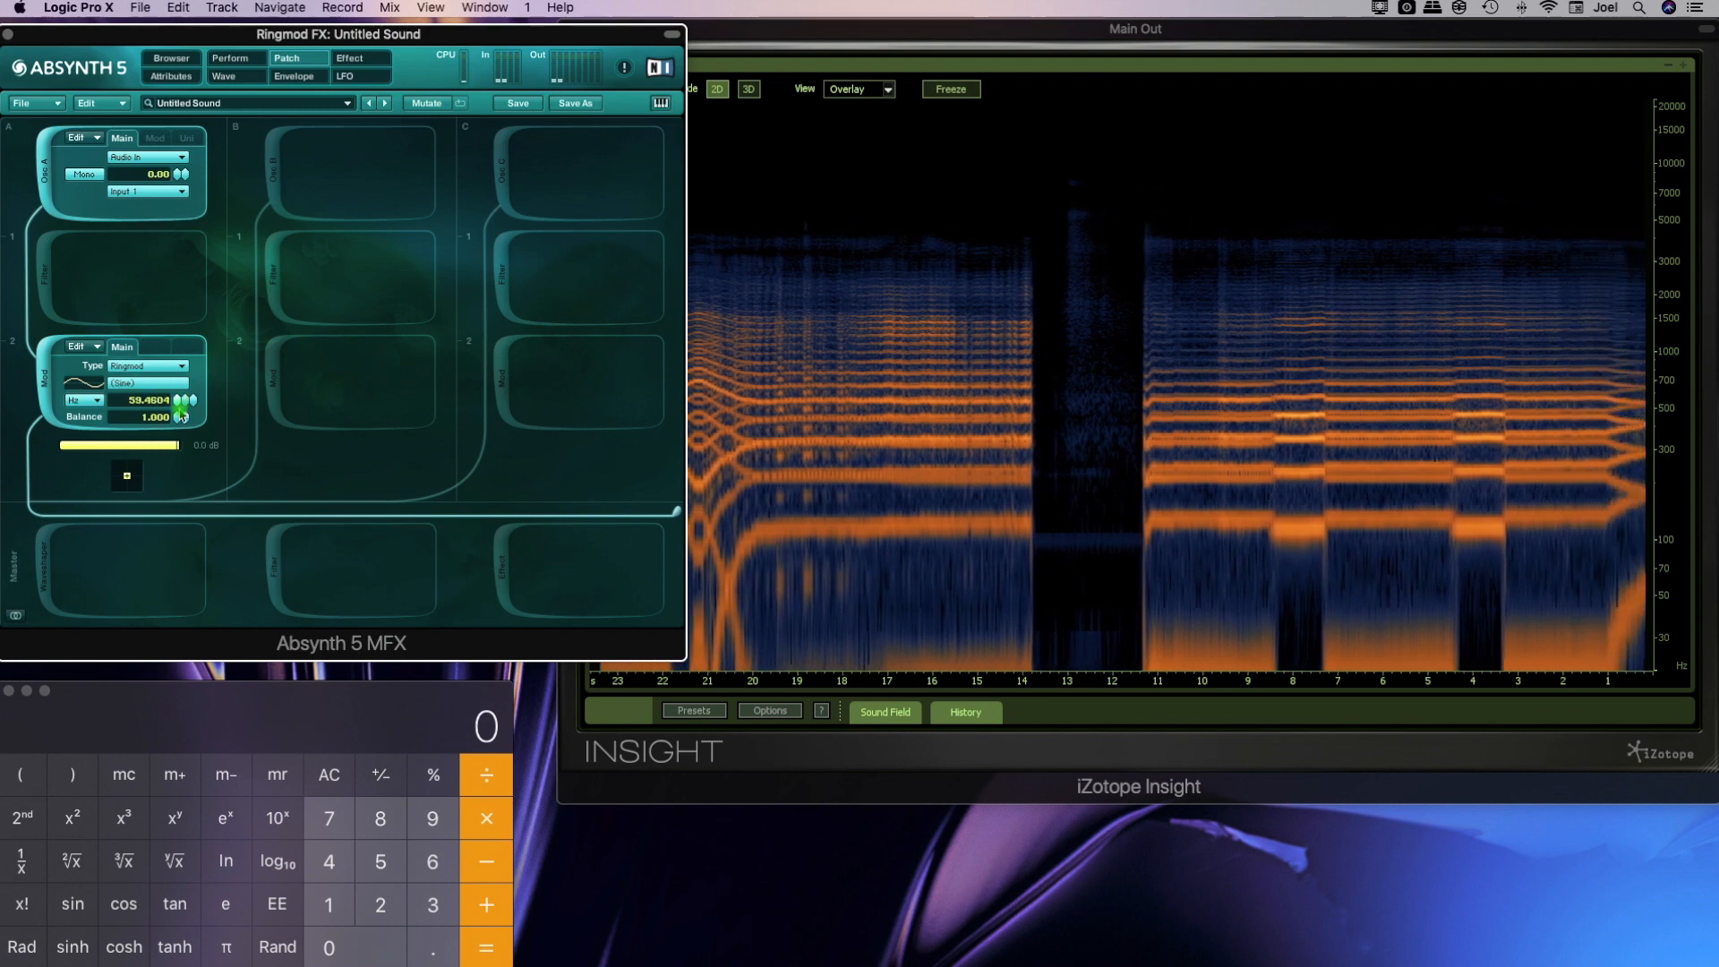
drag(179, 419, 178, 334)
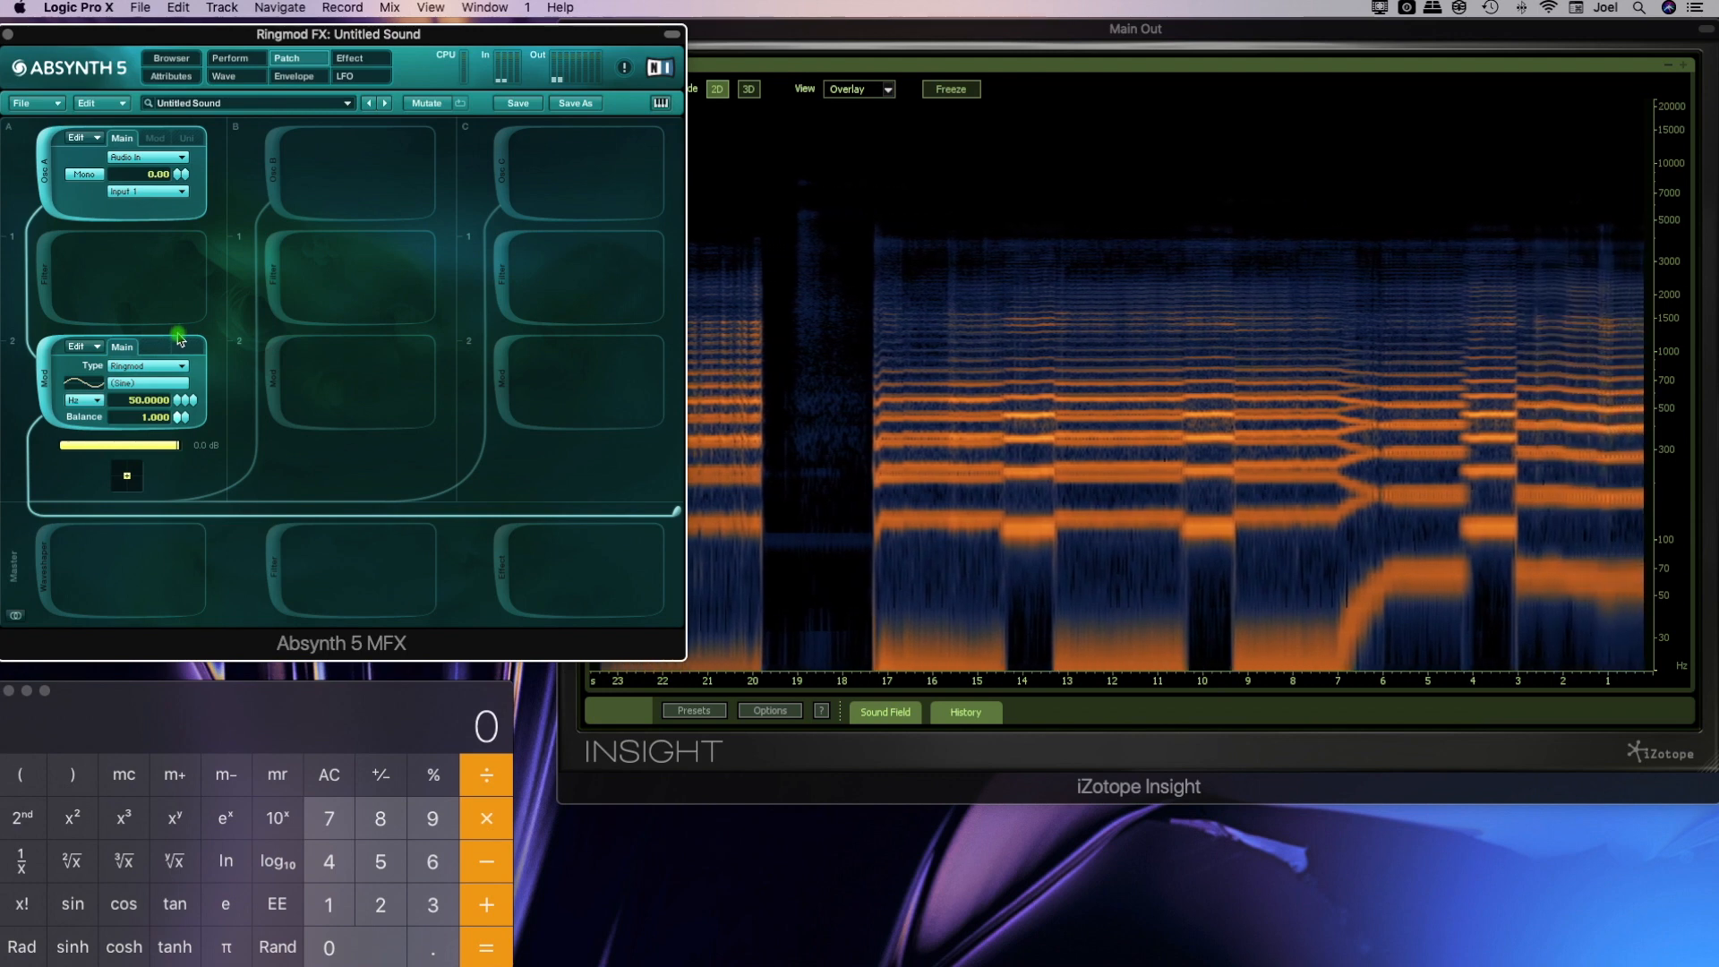
mouse_move(180, 338)
mouse_down()
mouse_move(184, 530)
mouse_move(185, 352)
mouse_up()
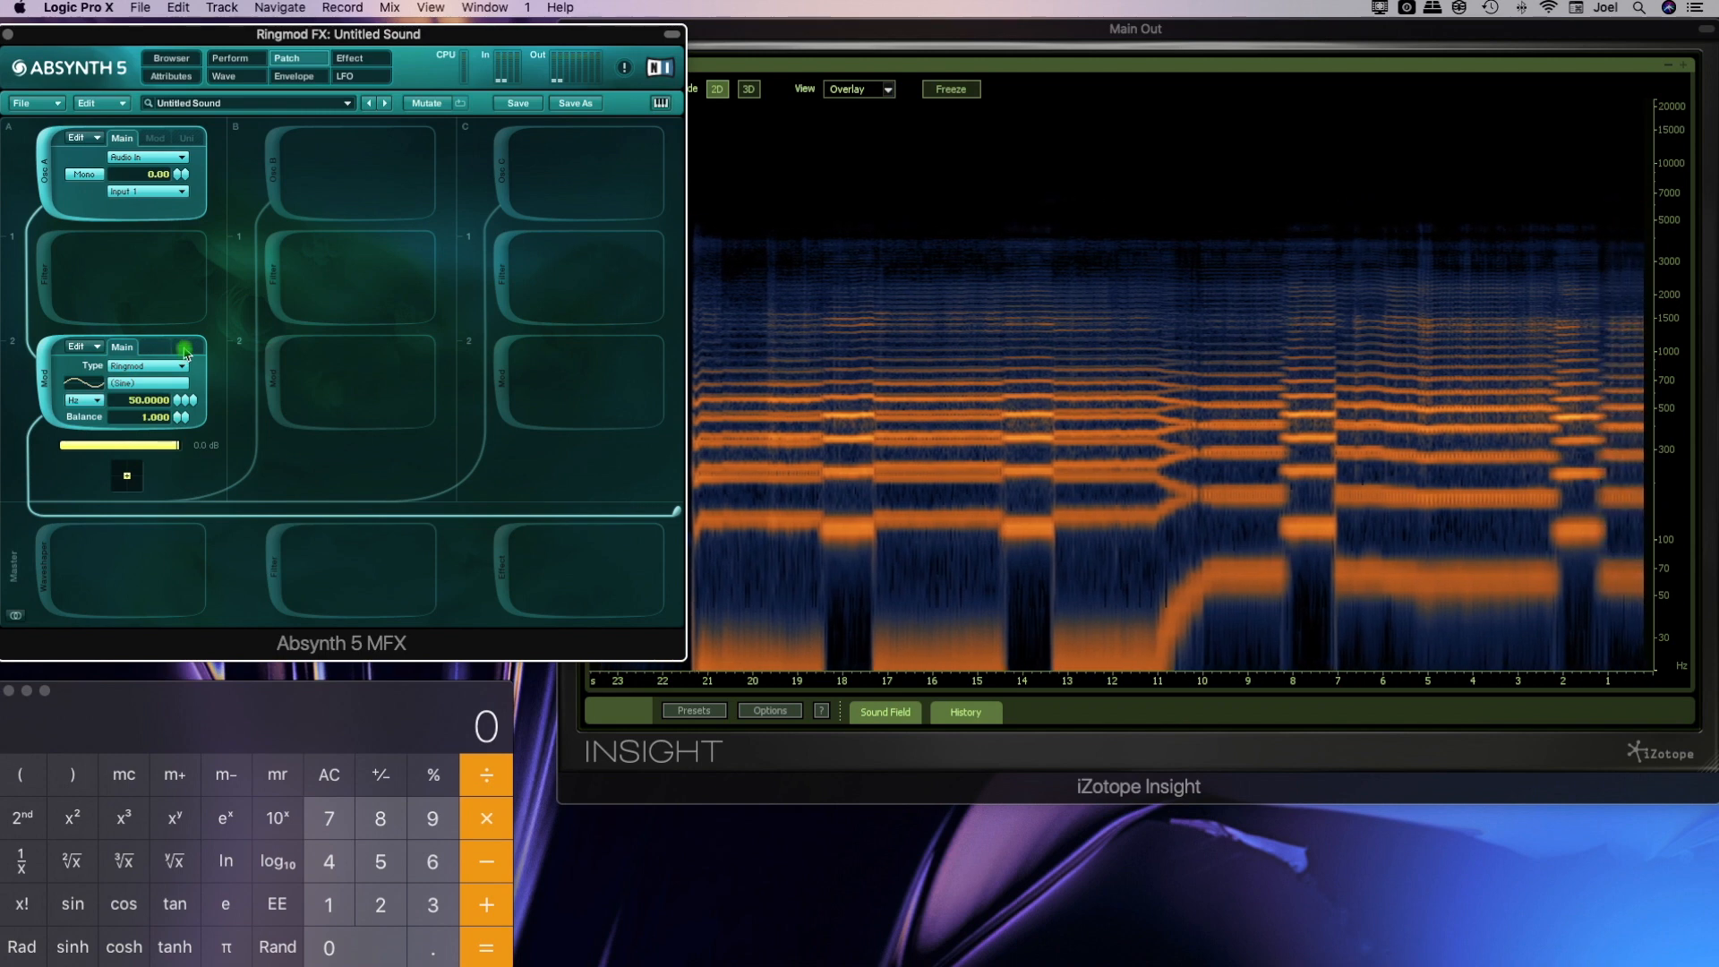
Lower the Ringmod frequency to about 23.6 Hz and set it back to 50 Hz
click(171, 401)
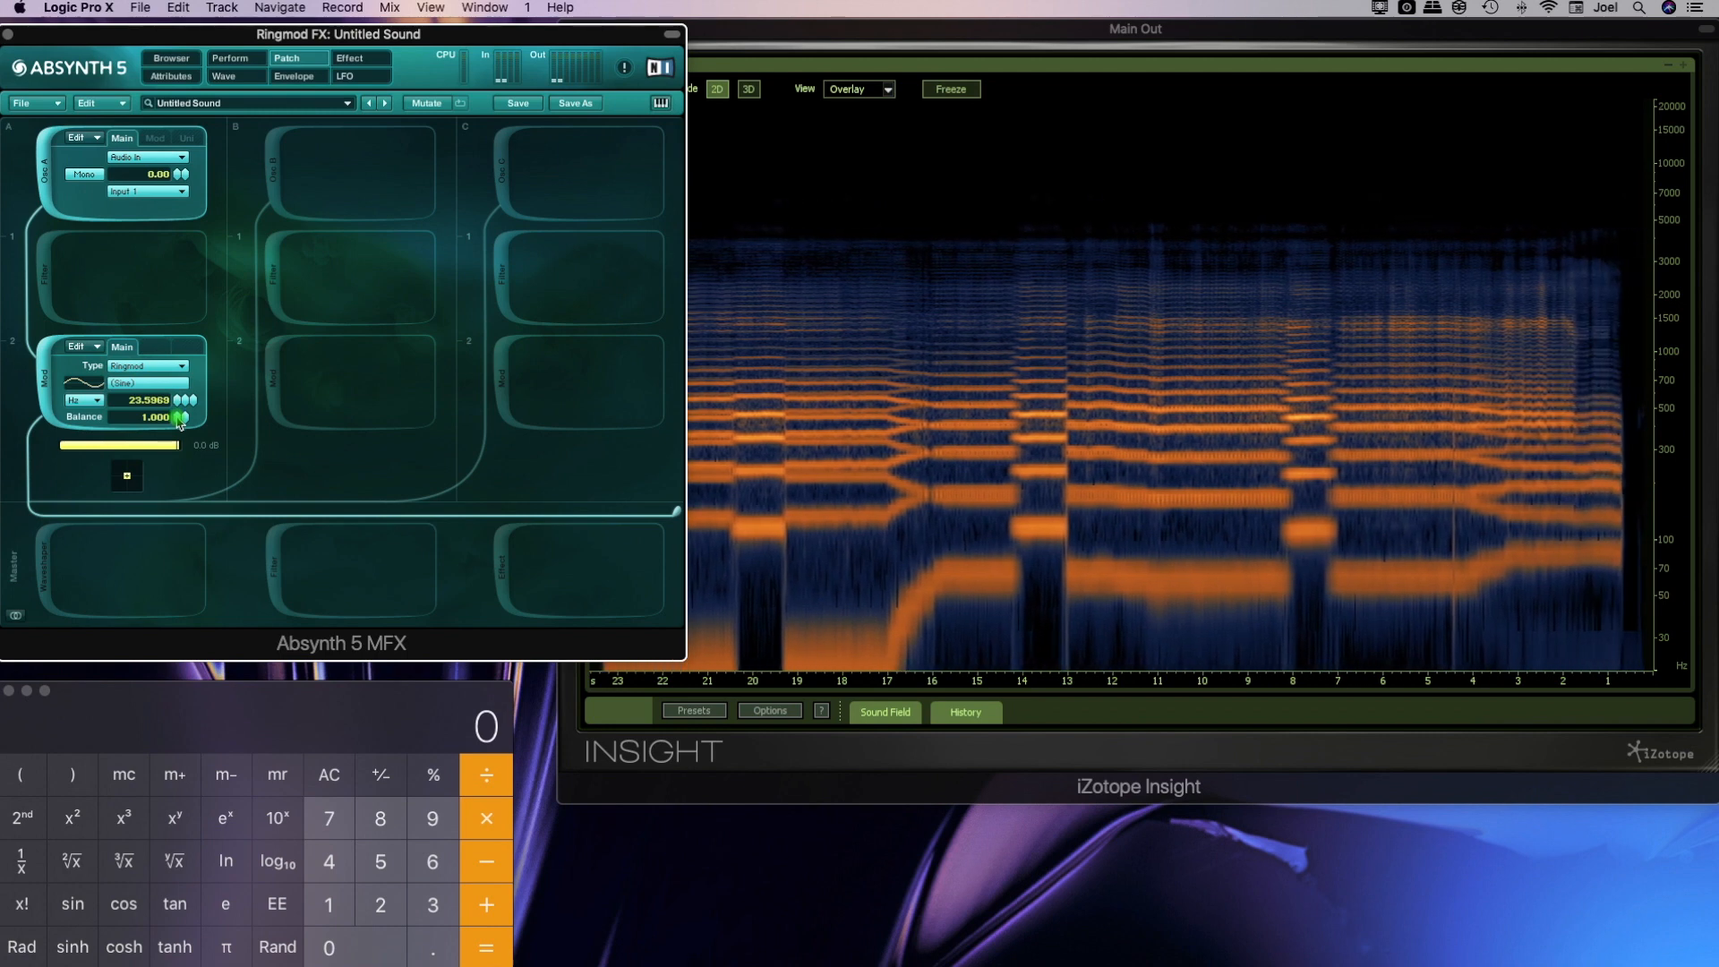
double_click(154, 401)
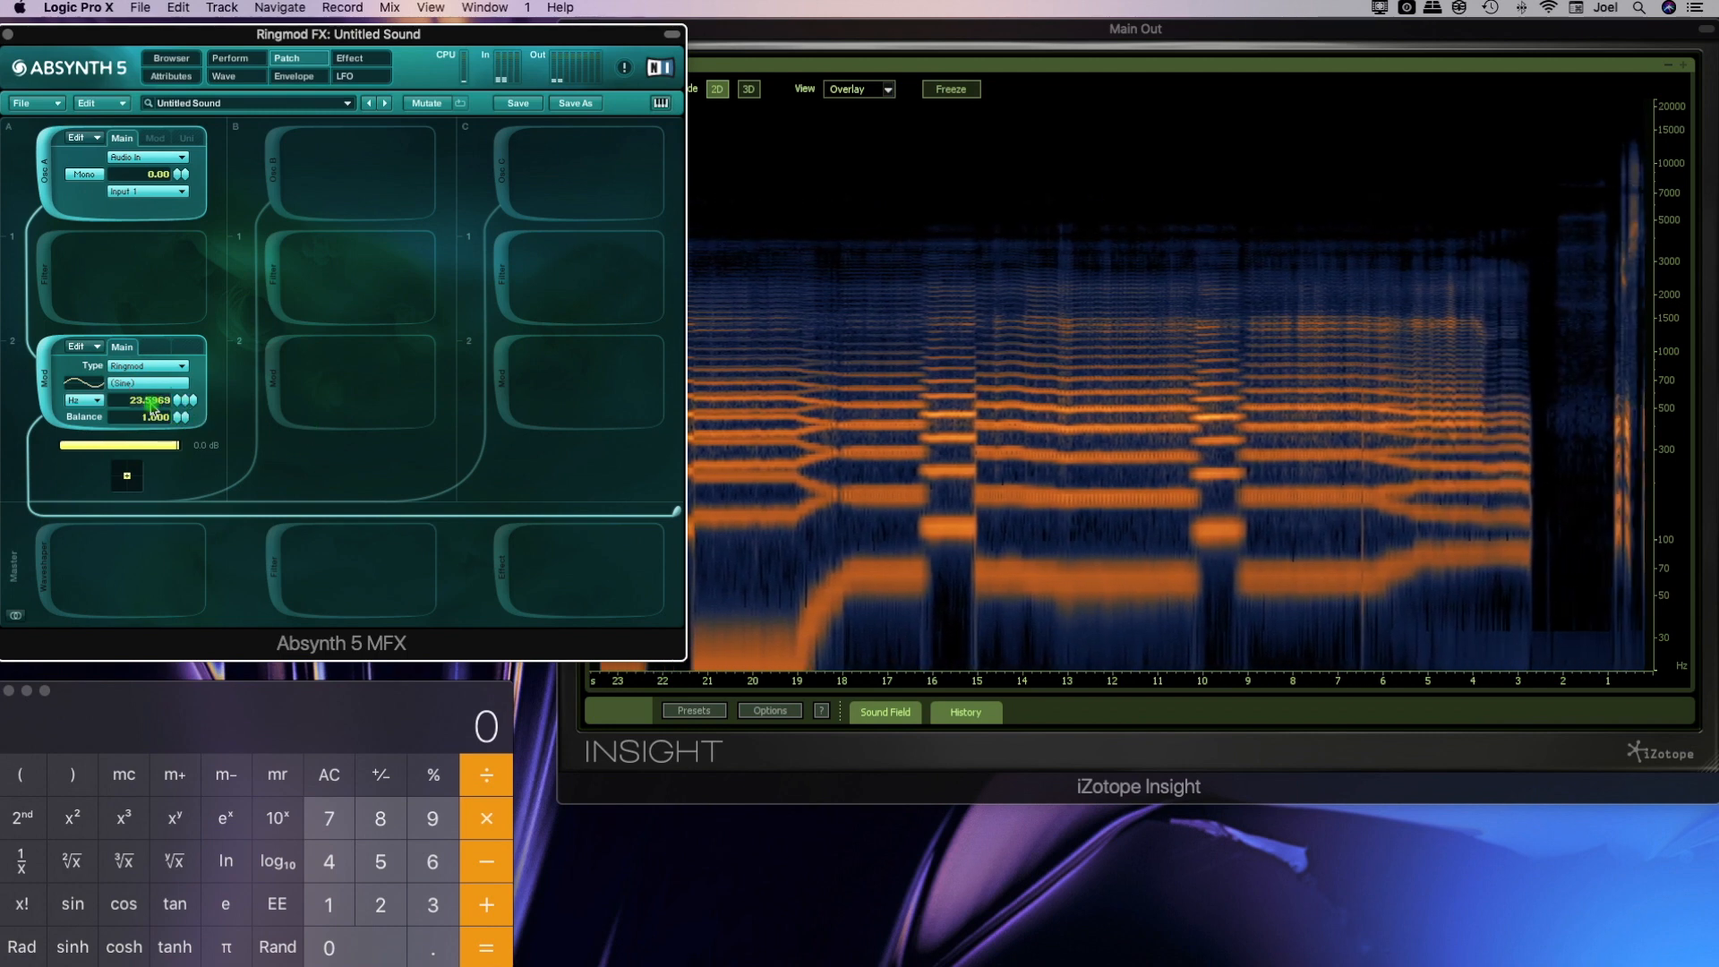
text(50)
key(Return)
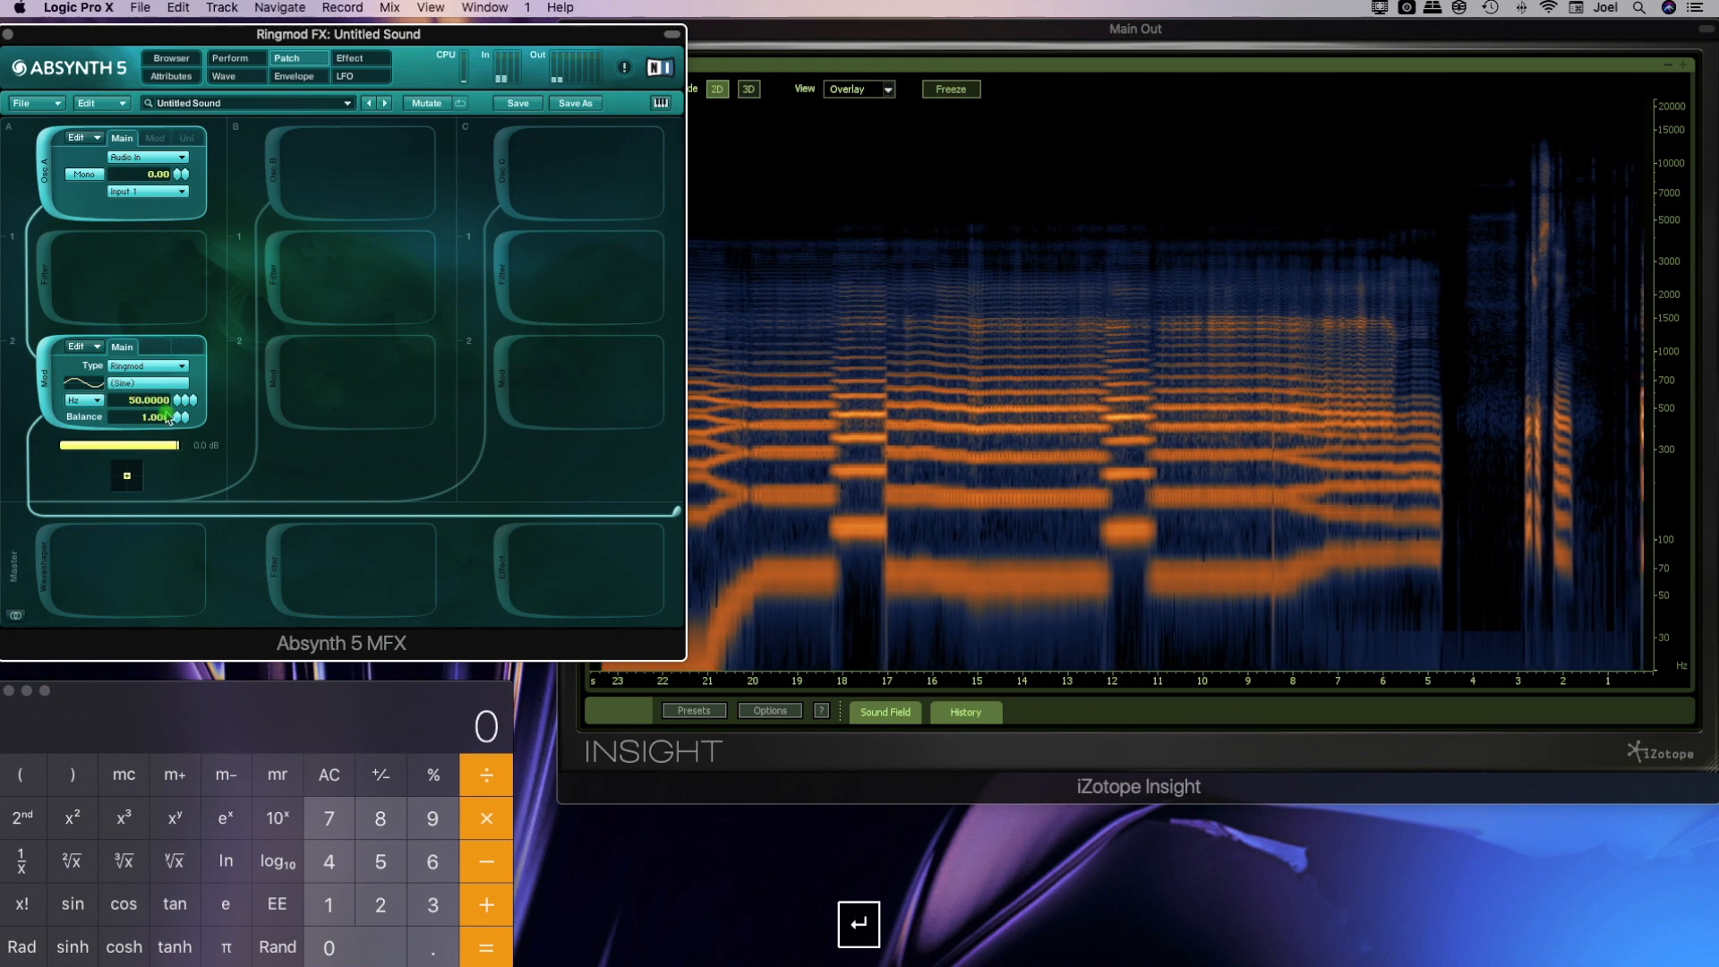
Reduce the Ringmod balance from fully modulated through 0.350 to 0.000 while comparing the spectrogram
mouse_move(177, 418)
mouse_down()
mouse_move(177, 439)
mouse_move(190, 387)
mouse_up()
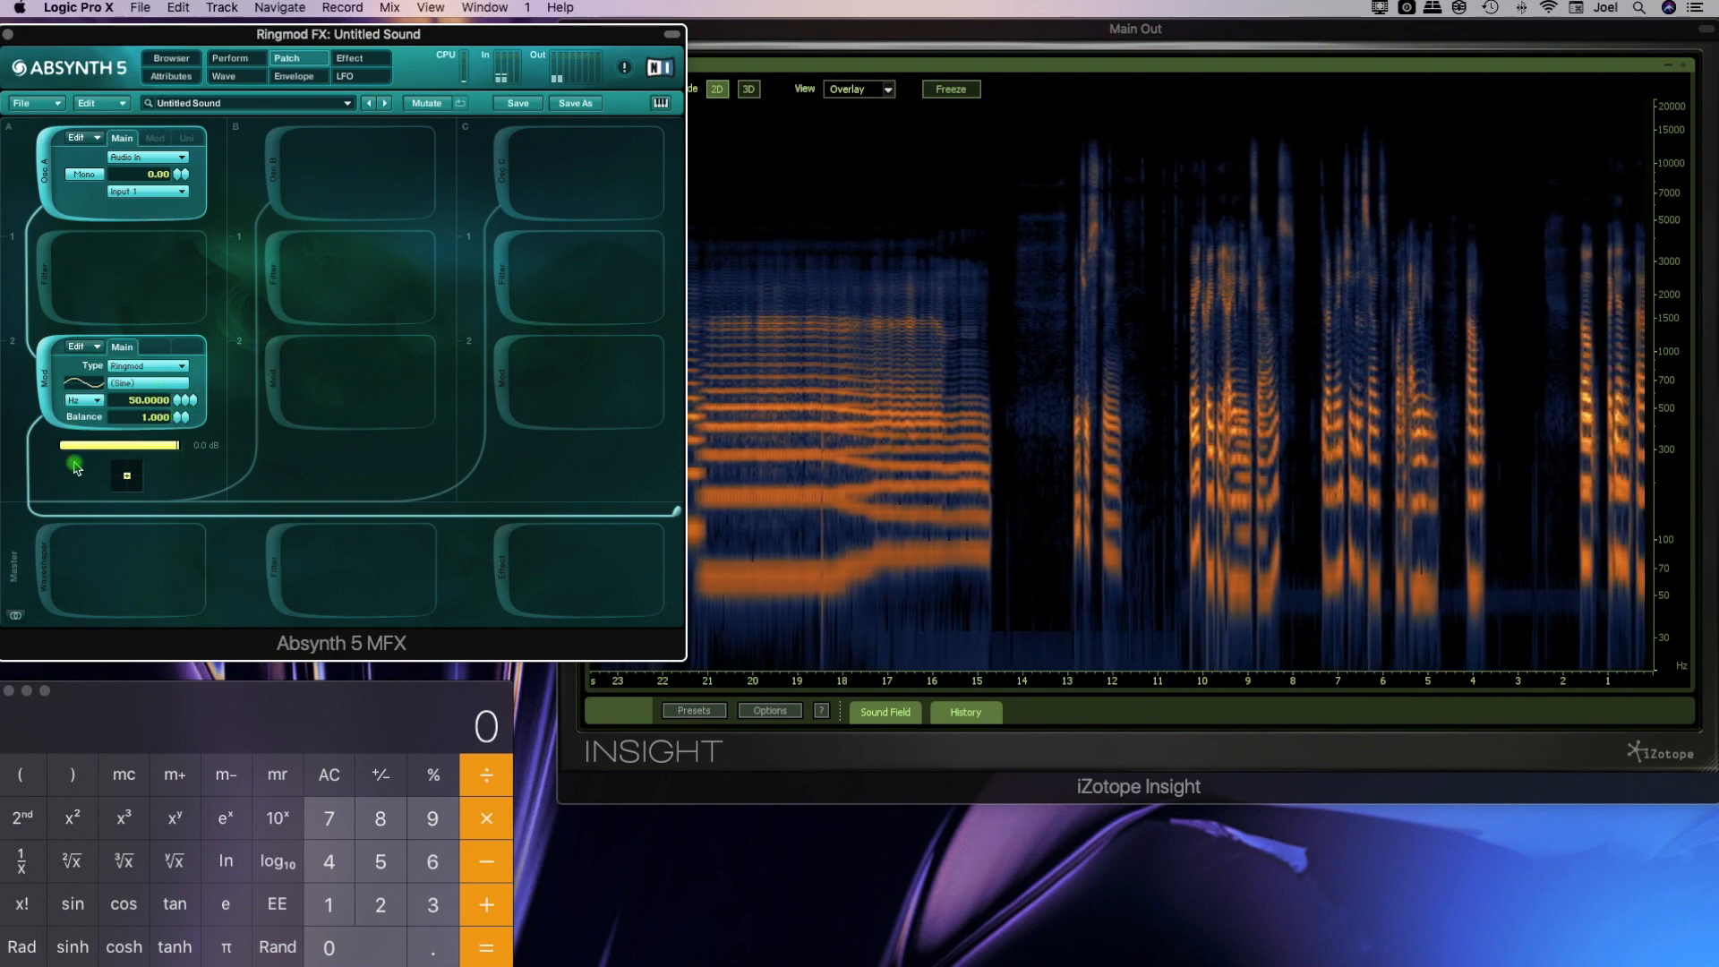
drag(179, 434, 175, 488)
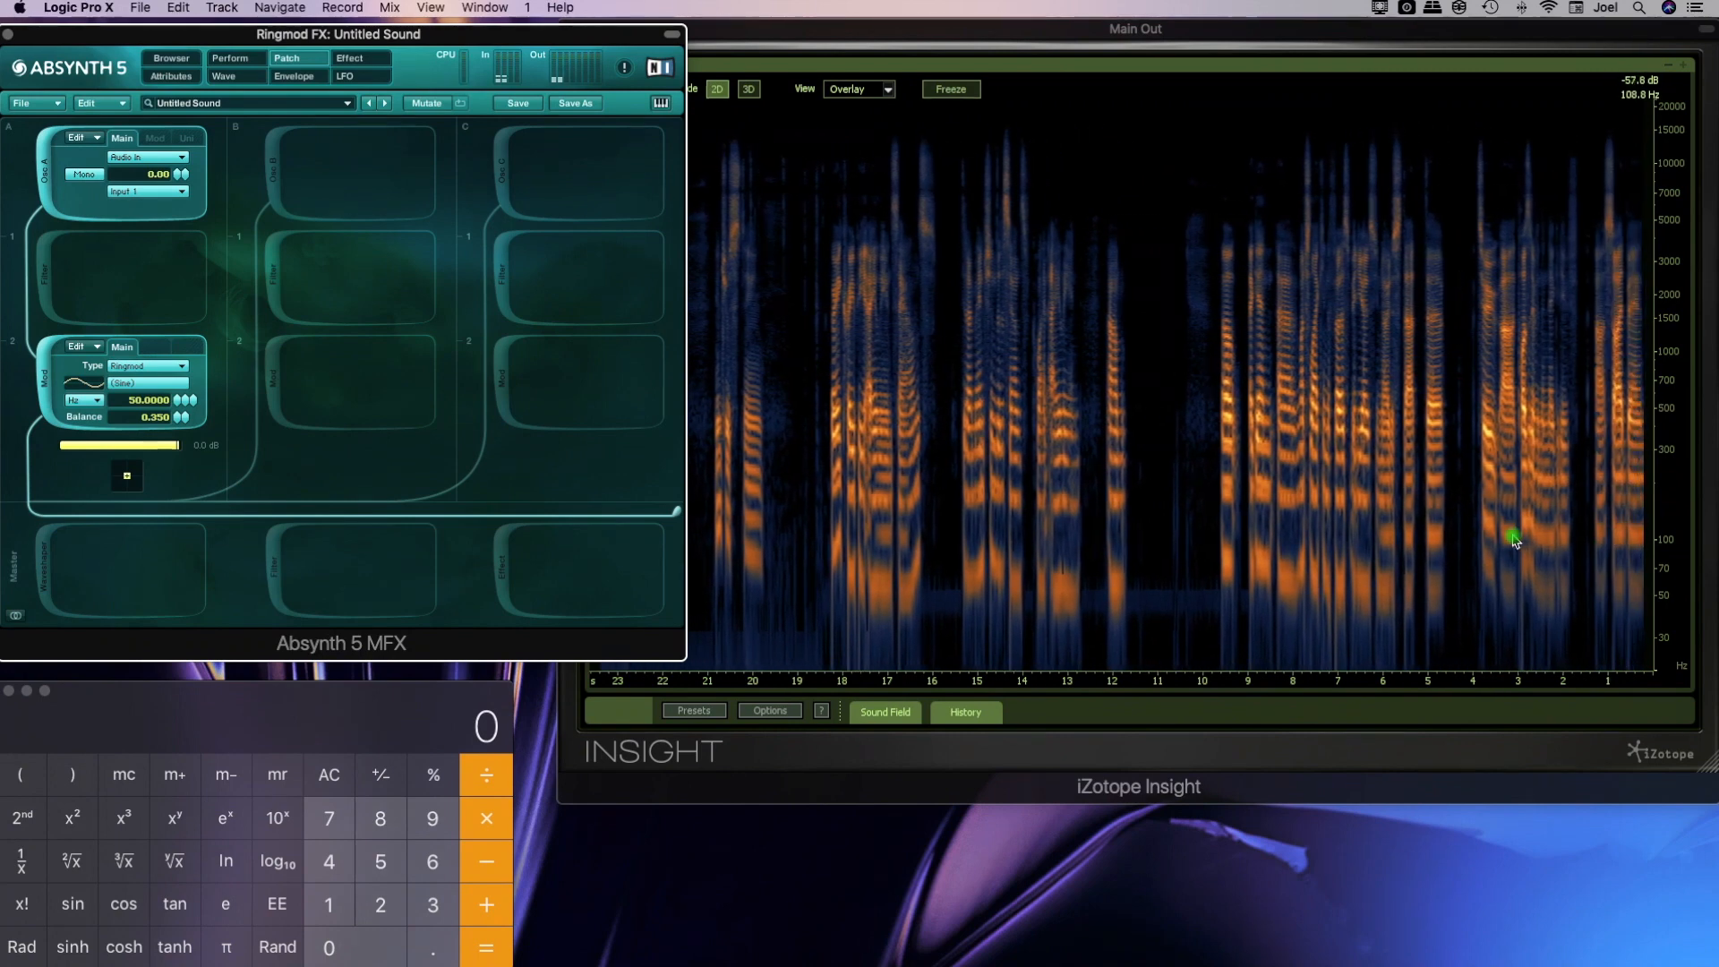
drag(179, 406, 179, 575)
Lower the Ringmod frequency to 0 Hz
drag(185, 400, 182, 476)
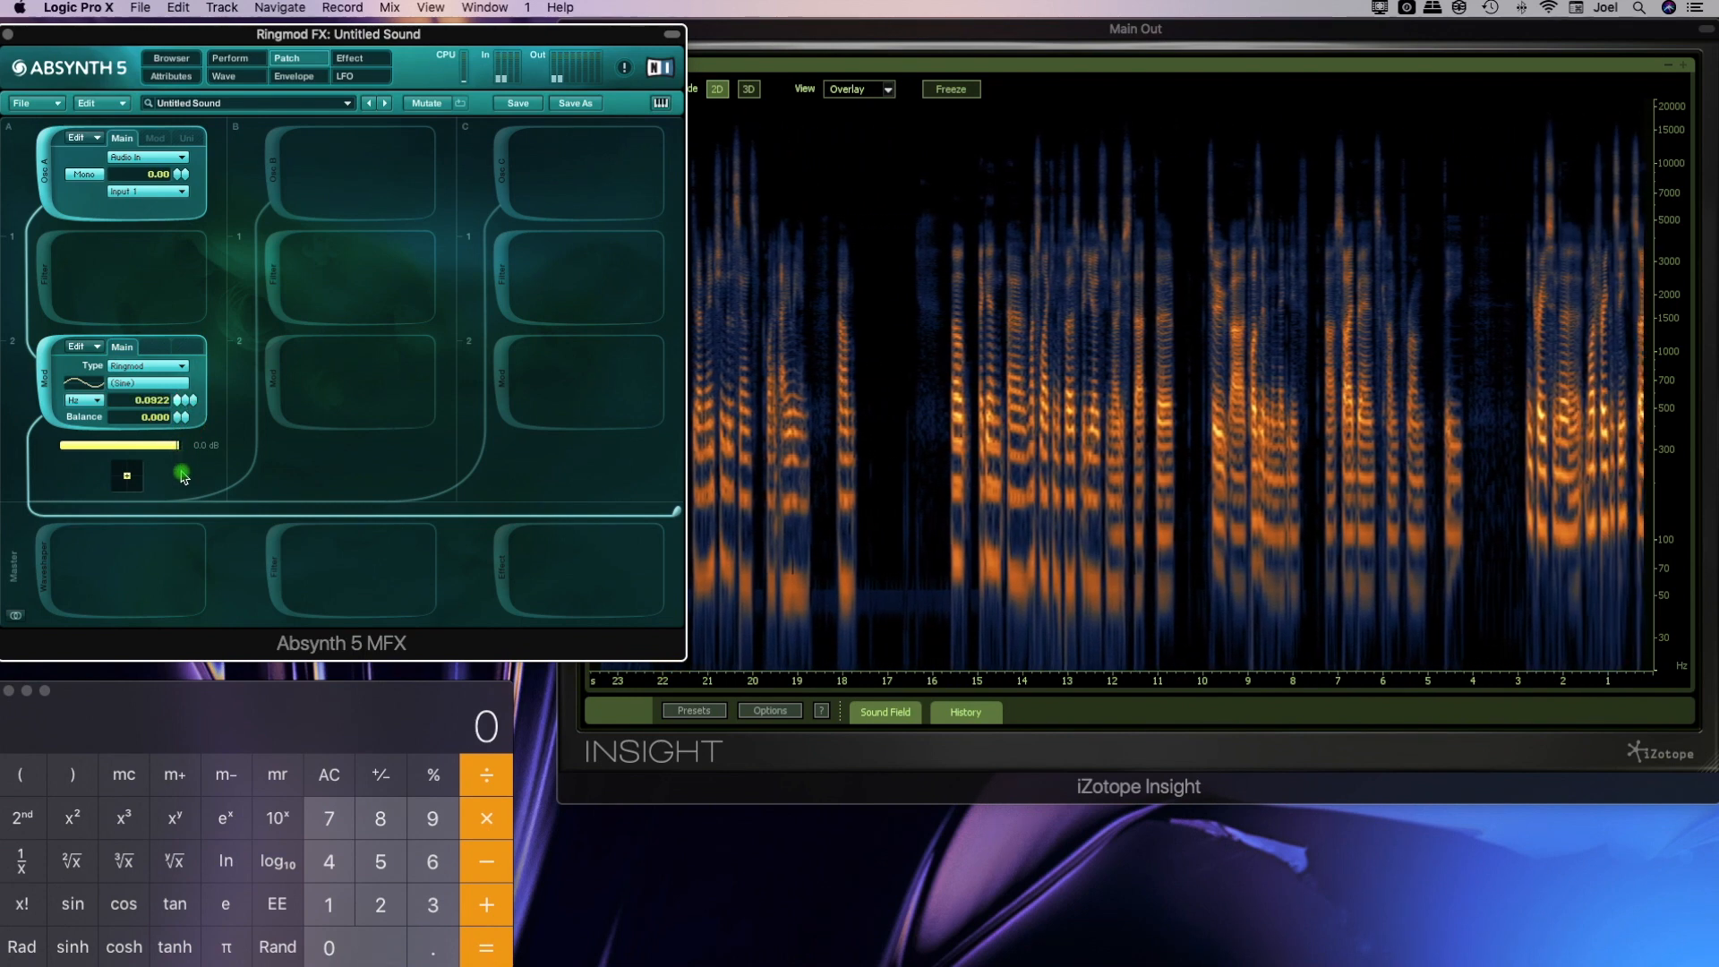
double_click(163, 400)
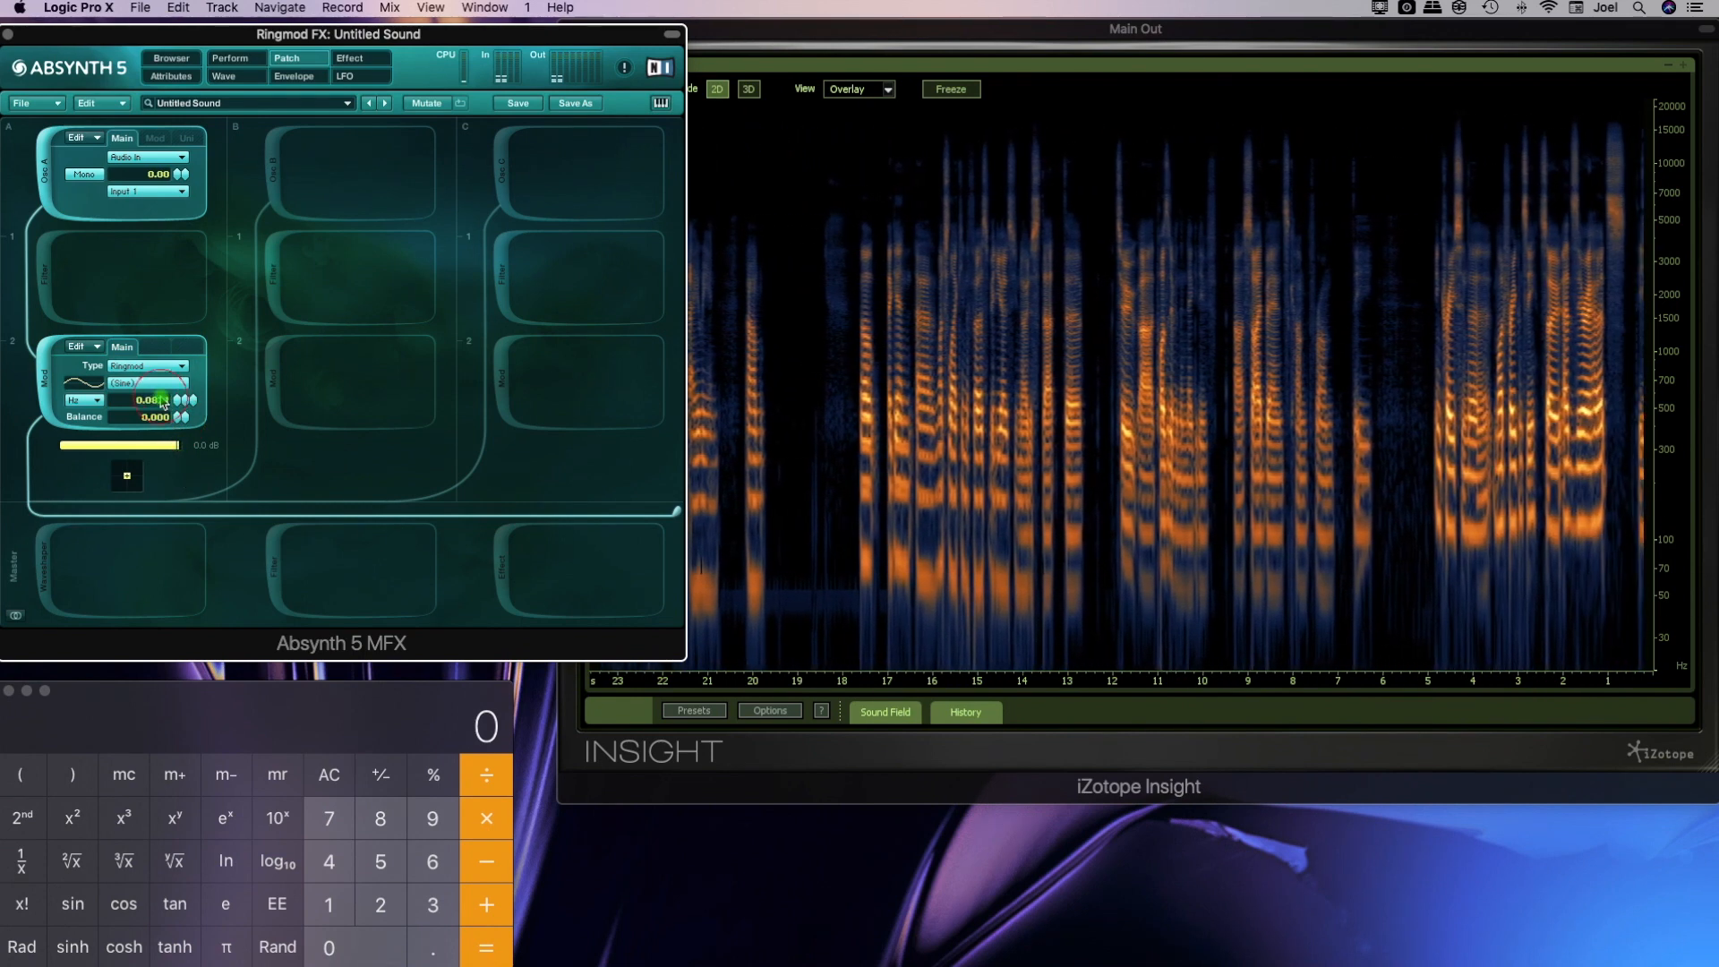
text(0)
key(Return)
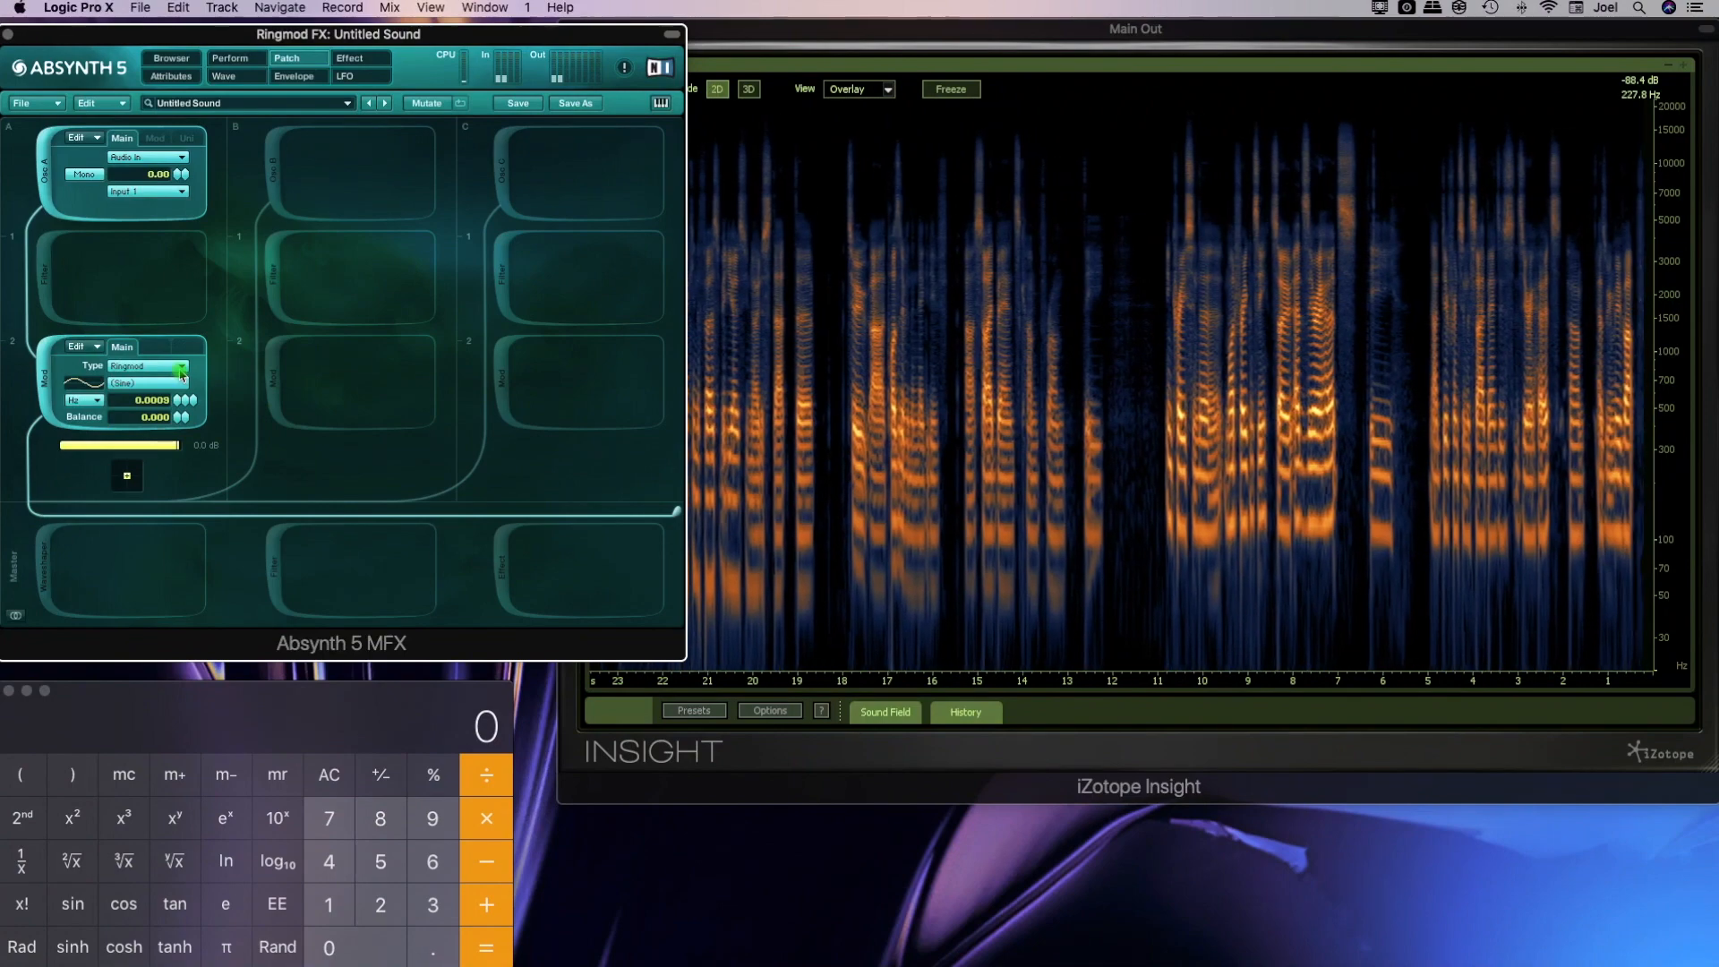
Set the Ringmod frequency to 25 Hz
drag(177, 403, 183, 346)
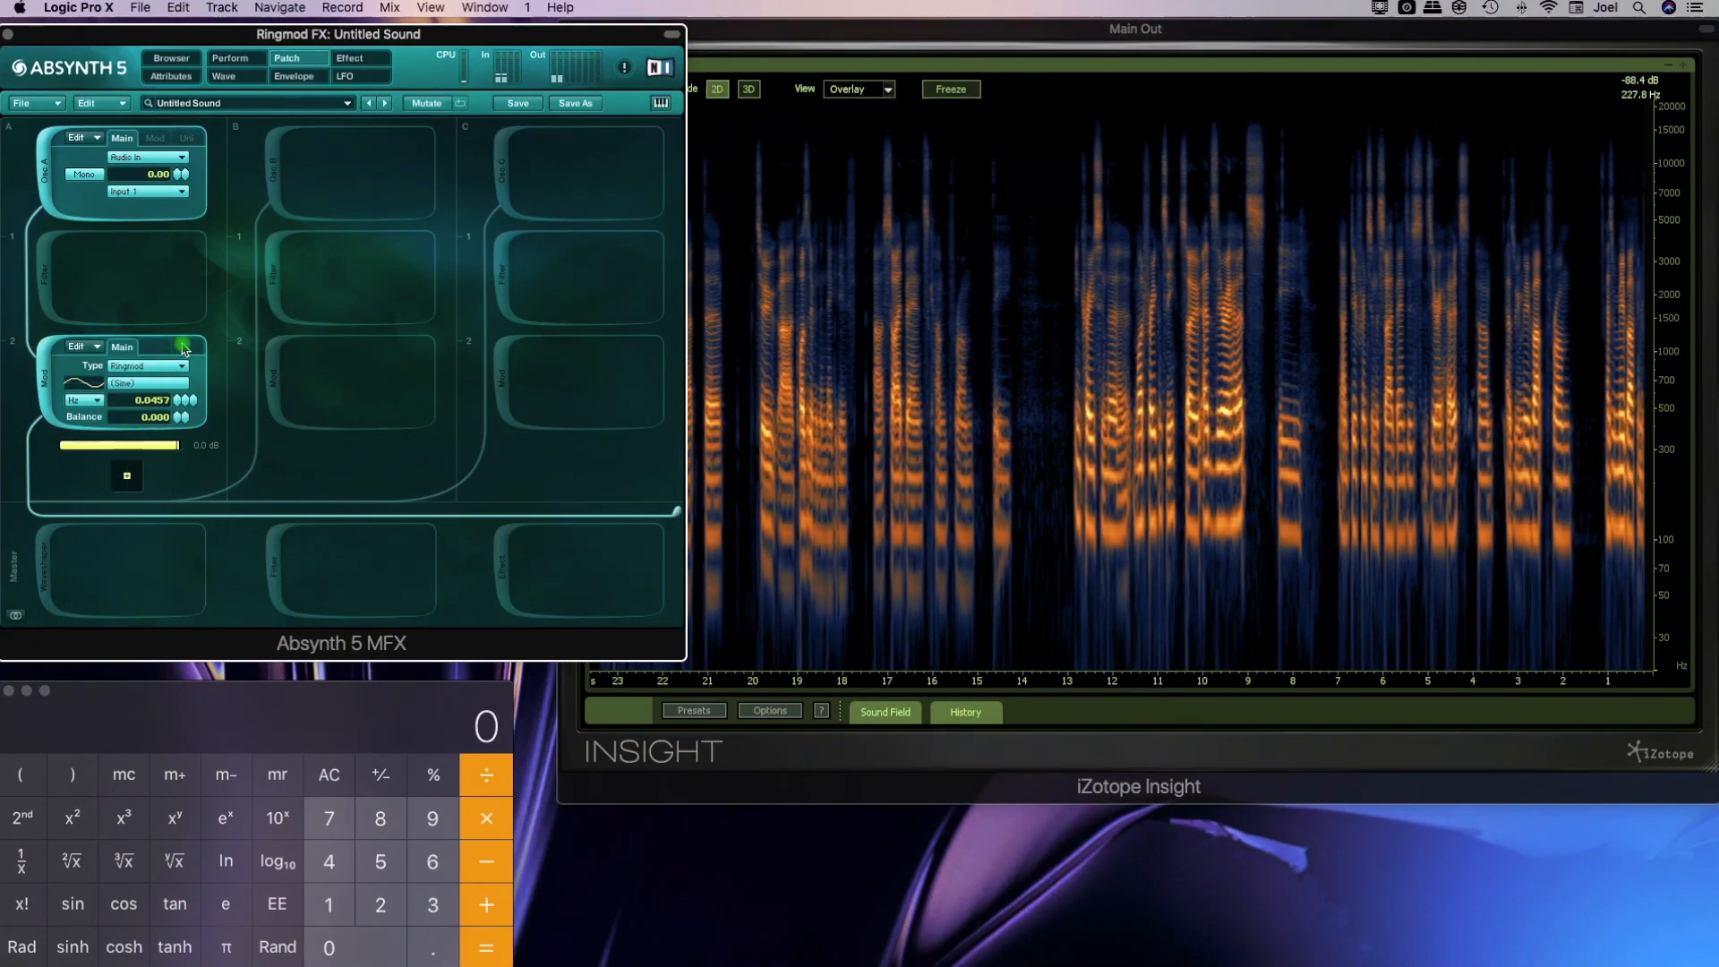
text(25)
key(Return)
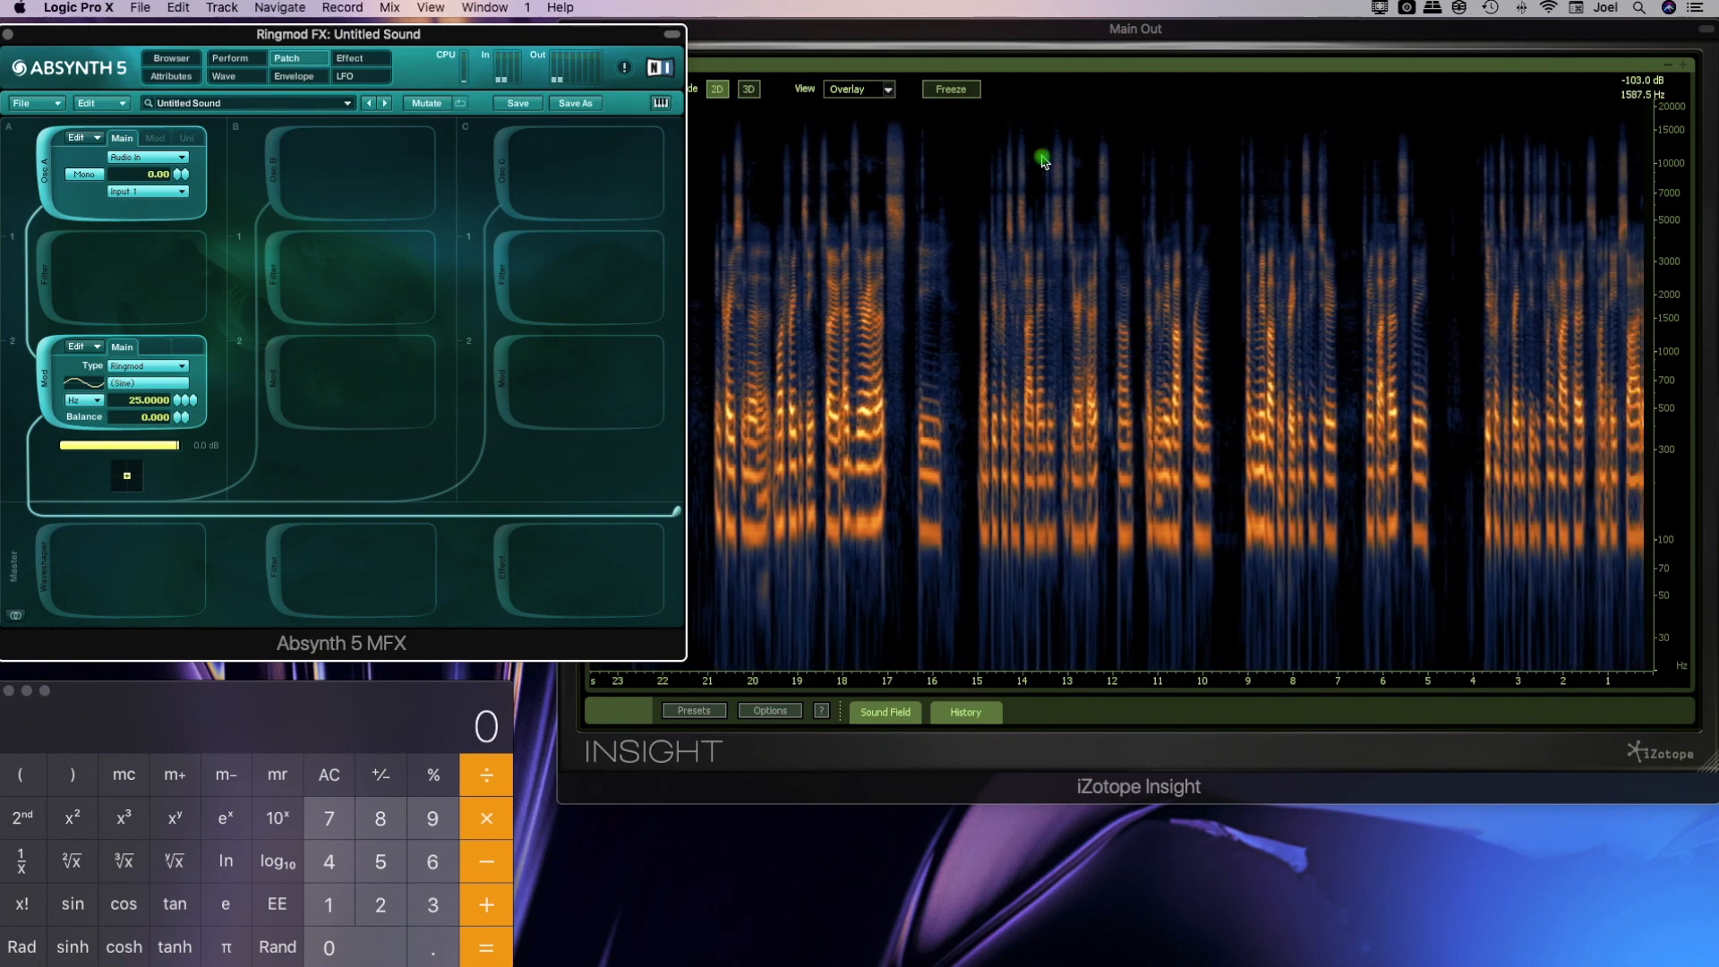
Show the Insight spectrogram in 3D mode and raise the Ringmod balance to 1.000
click(752, 90)
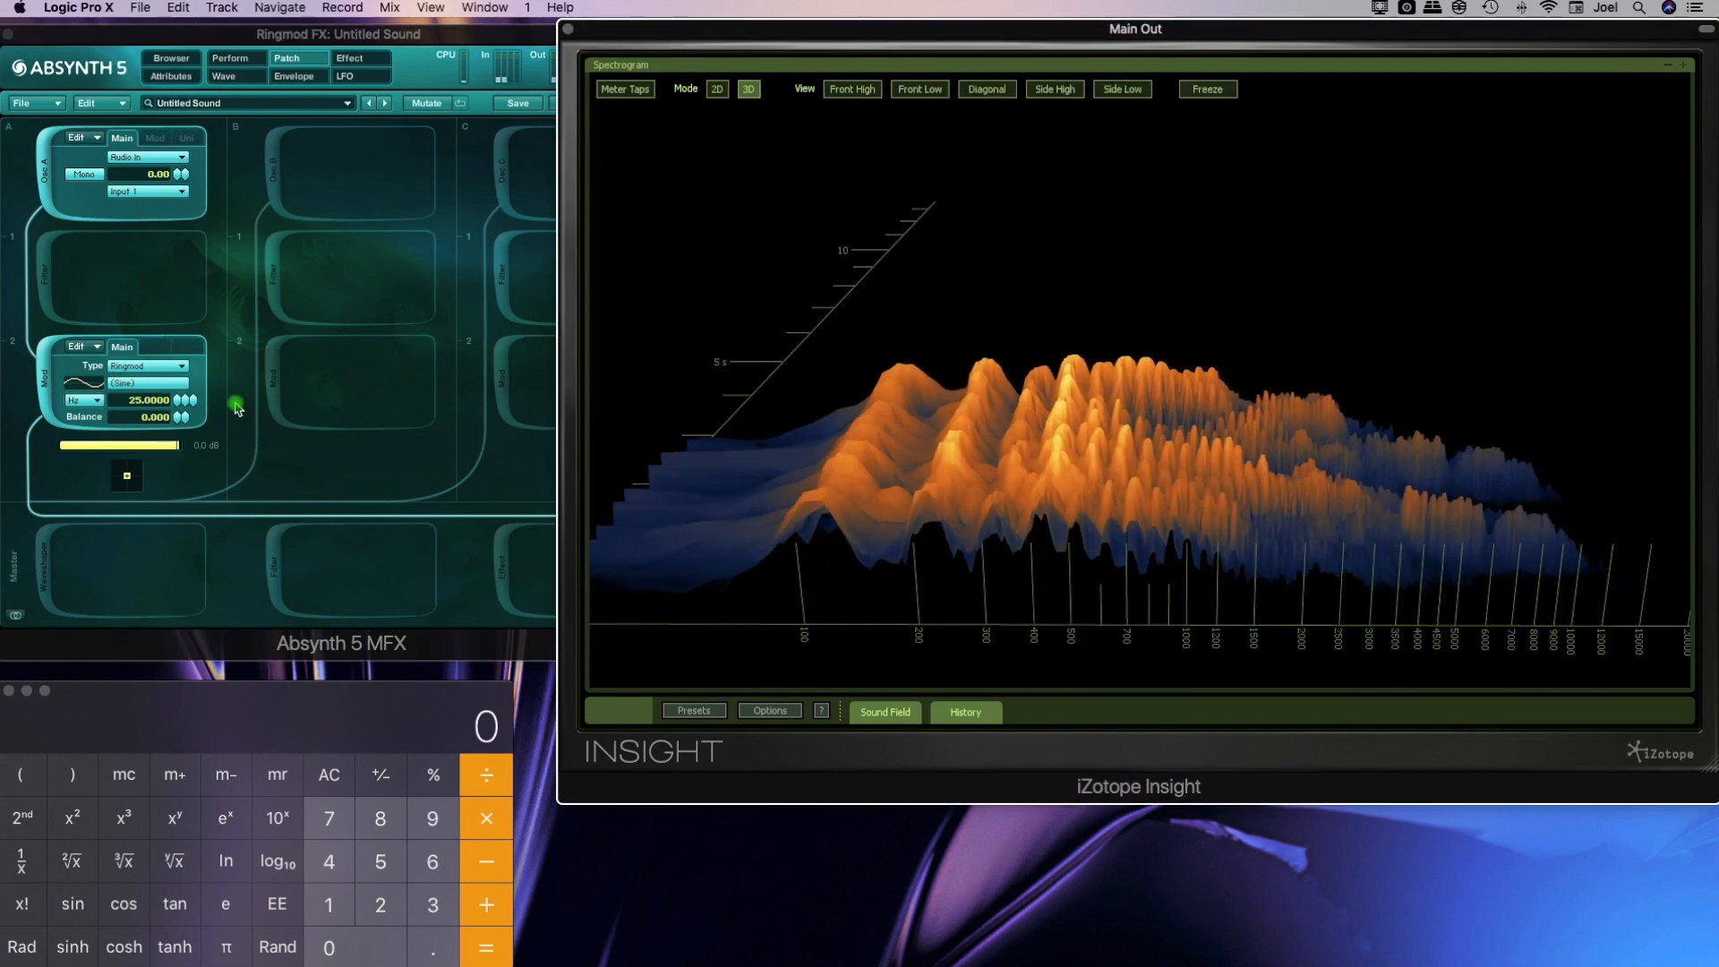
drag(181, 418, 186, 208)
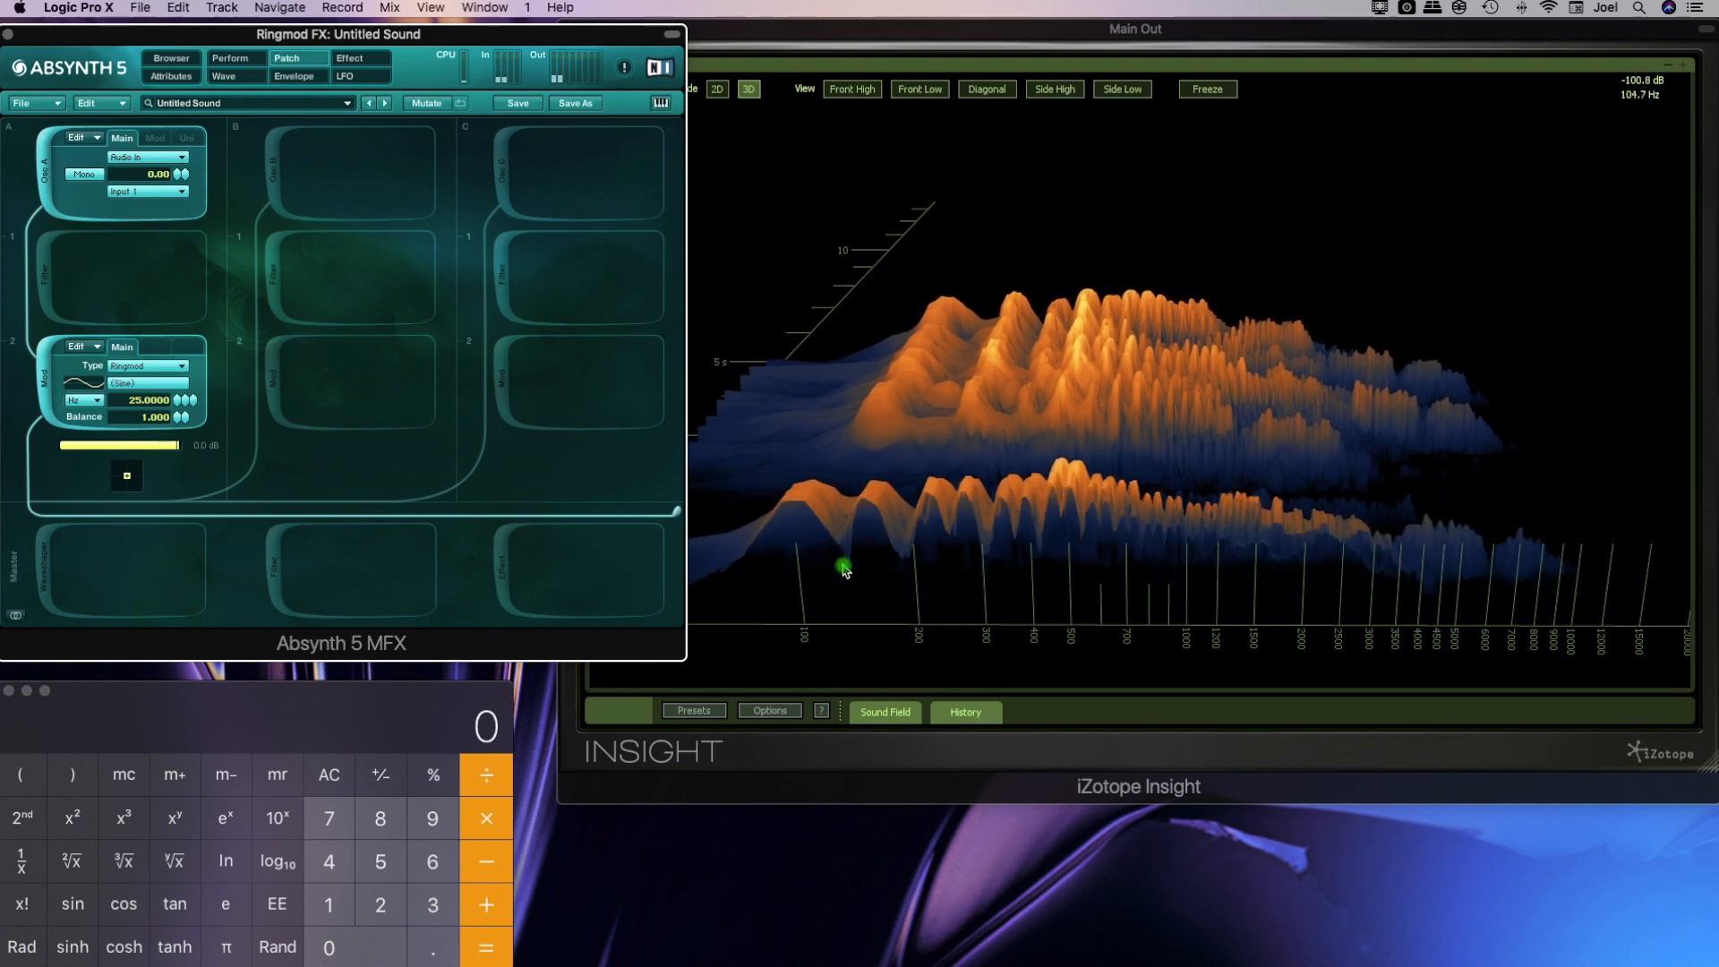
Freeze the 3D spectrogram, examine the low-frequency peaks around 100 Hz up close, and unfreeze it
scroll(823, 542, up, 3)
drag(822, 543, 983, 352)
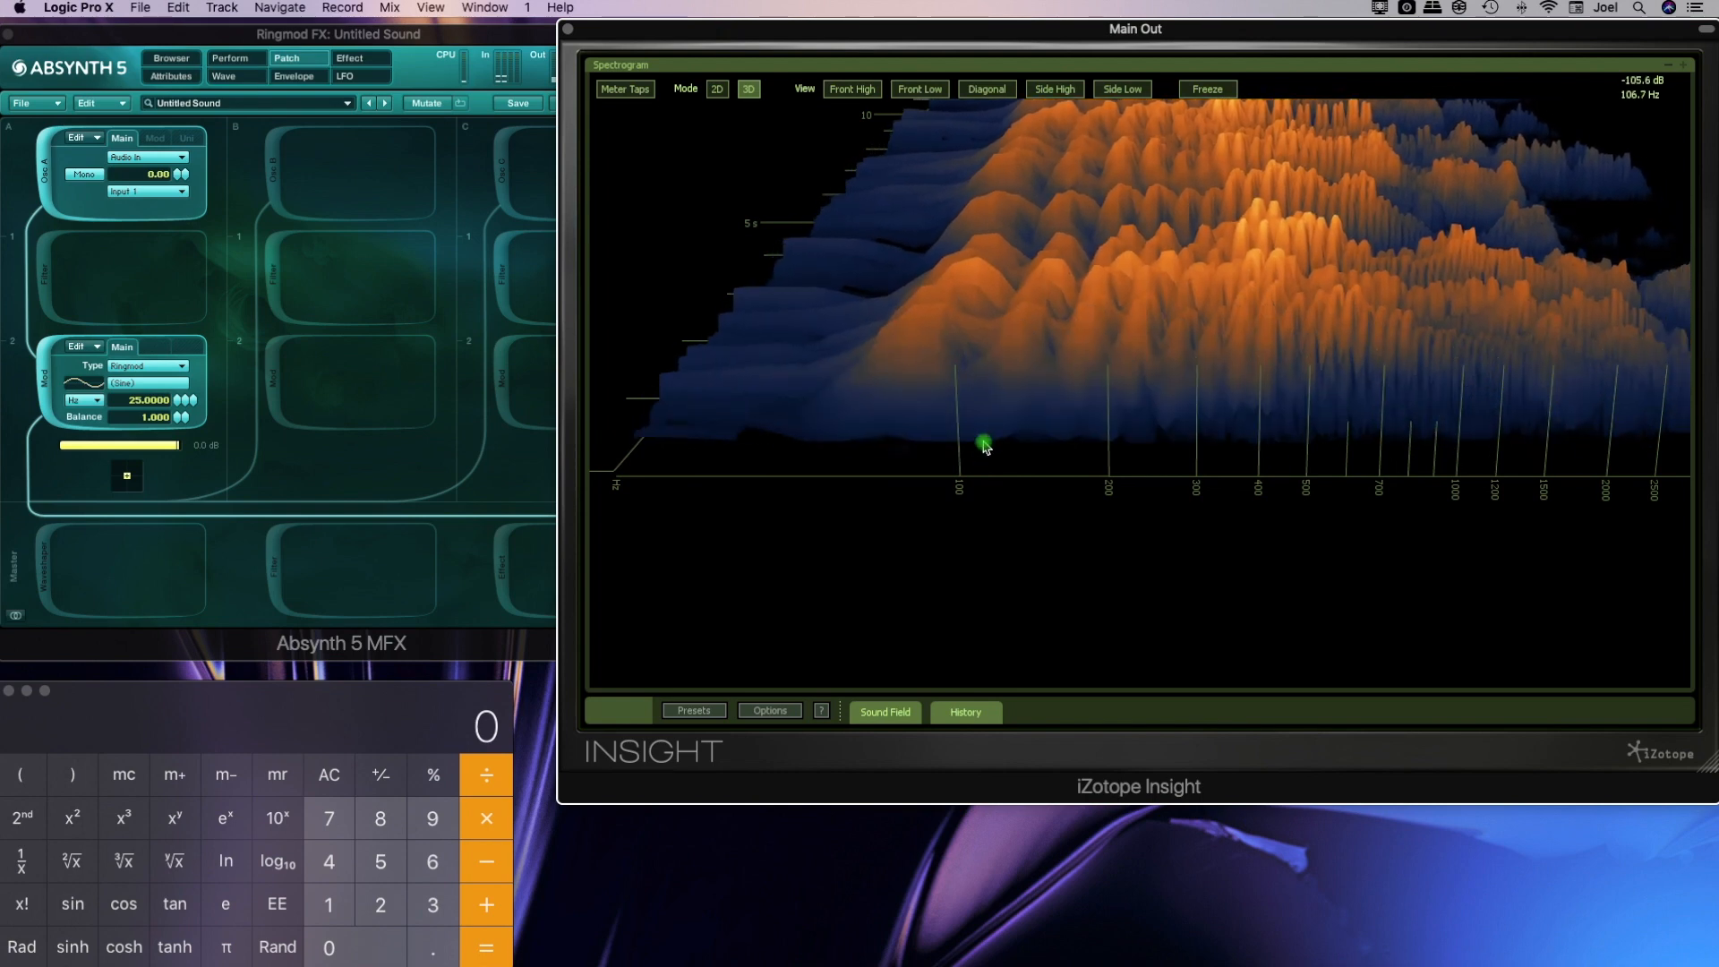
click(1207, 89)
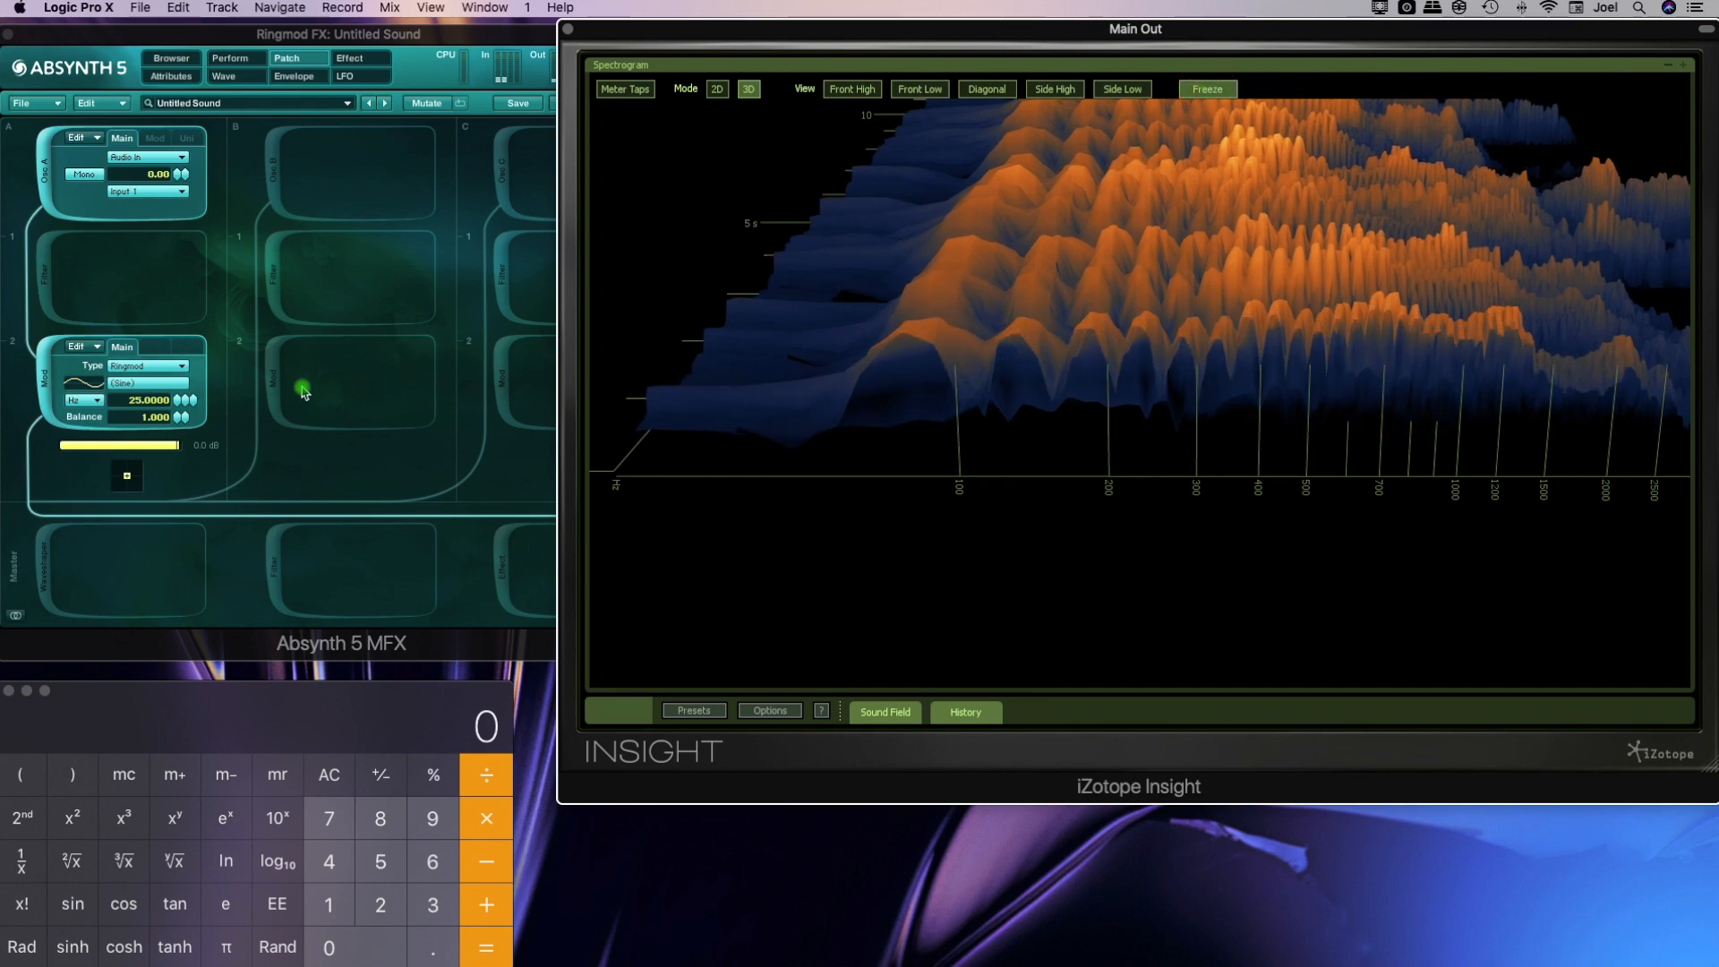
mouse_move(972, 336)
mouse_down()
mouse_move(983, 495)
mouse_move(1013, 322)
mouse_move(1070, 246)
mouse_move(1096, 243)
mouse_move(1087, 338)
mouse_move(1083, 233)
mouse_move(1047, 376)
mouse_move(978, 363)
mouse_up()
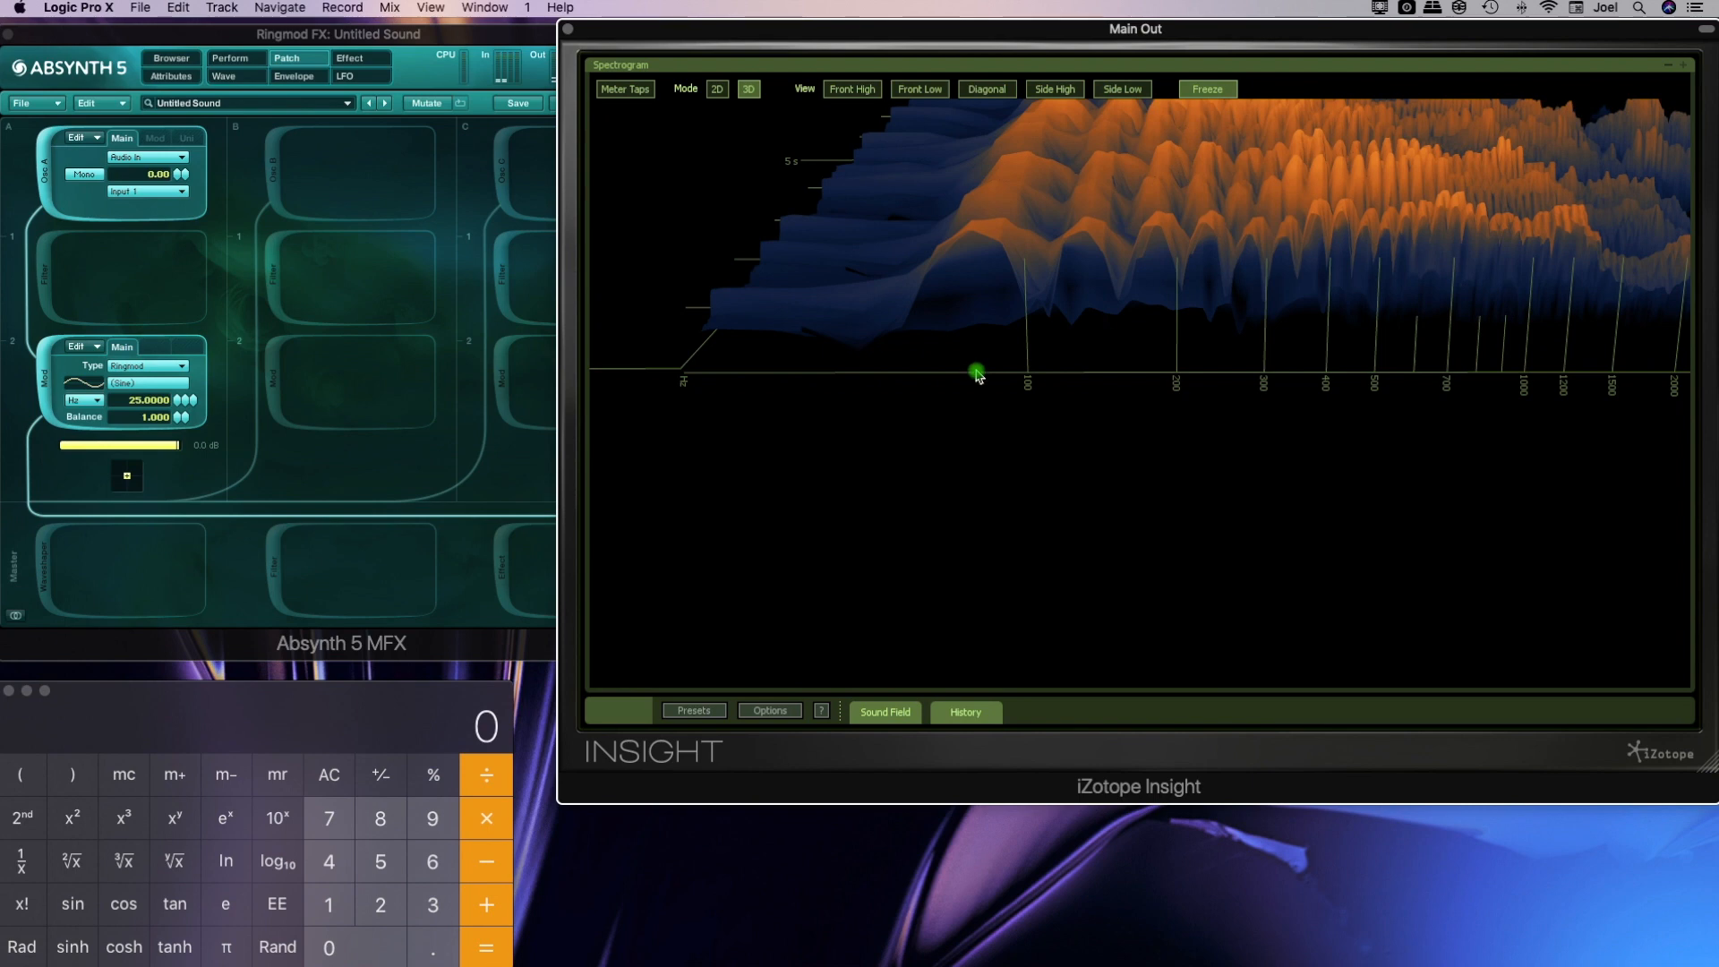
drag(978, 374, 1491, 7)
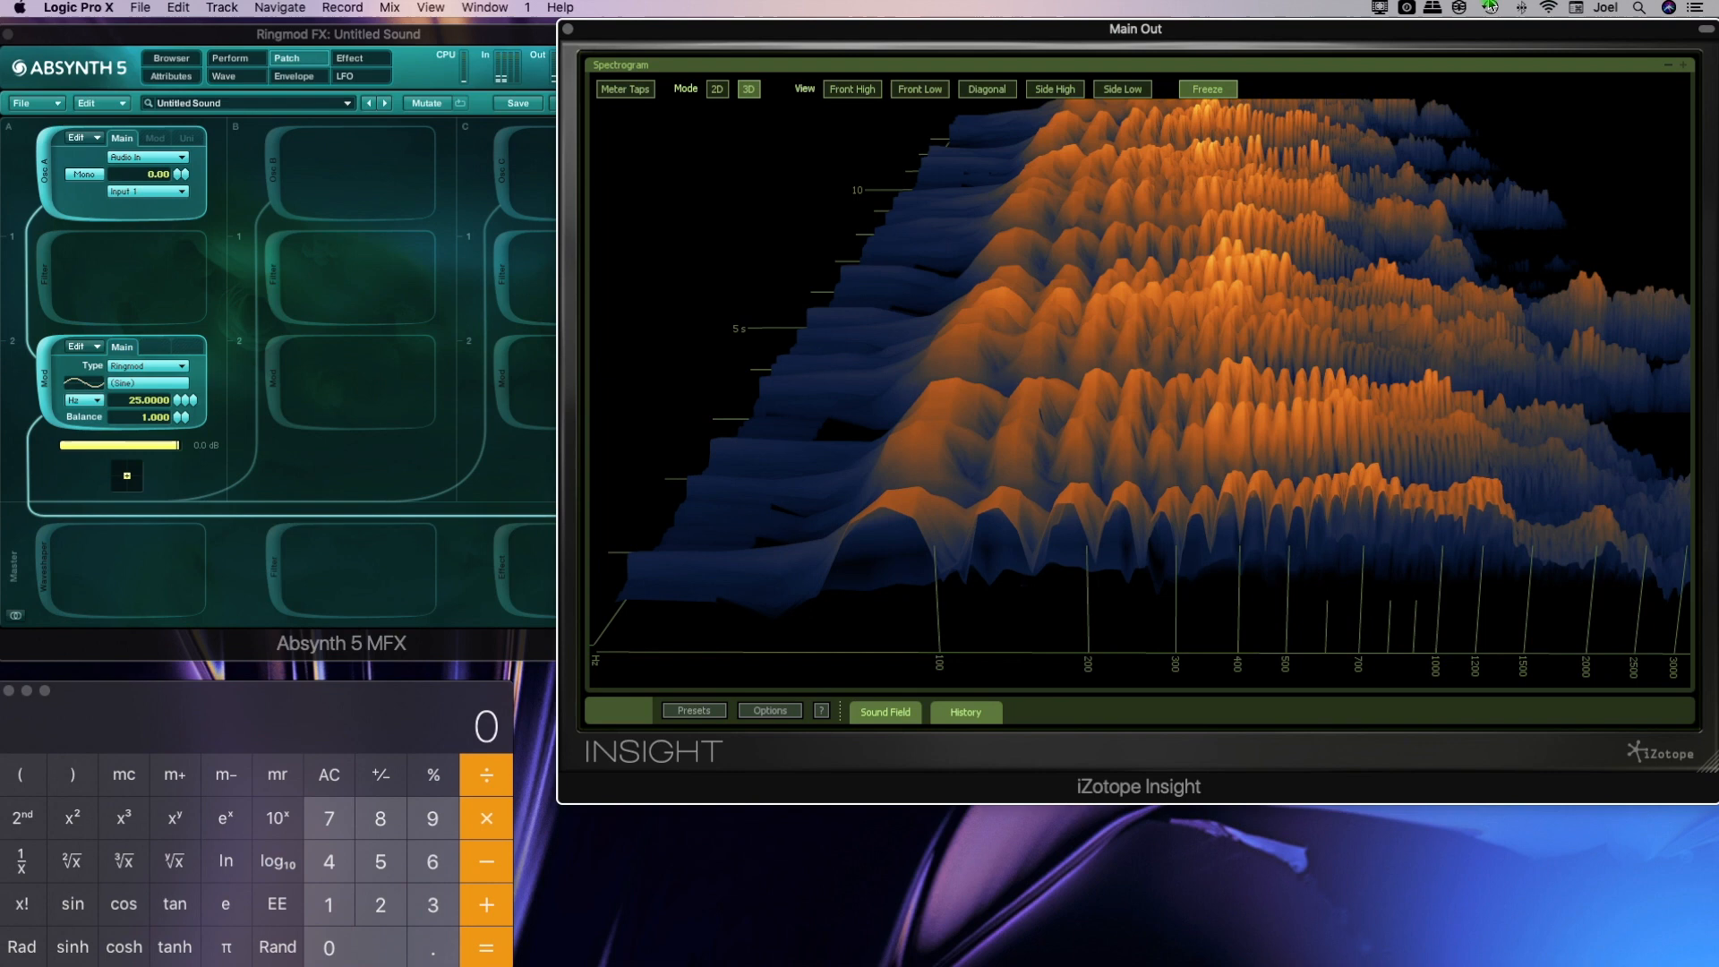
click(1184, 93)
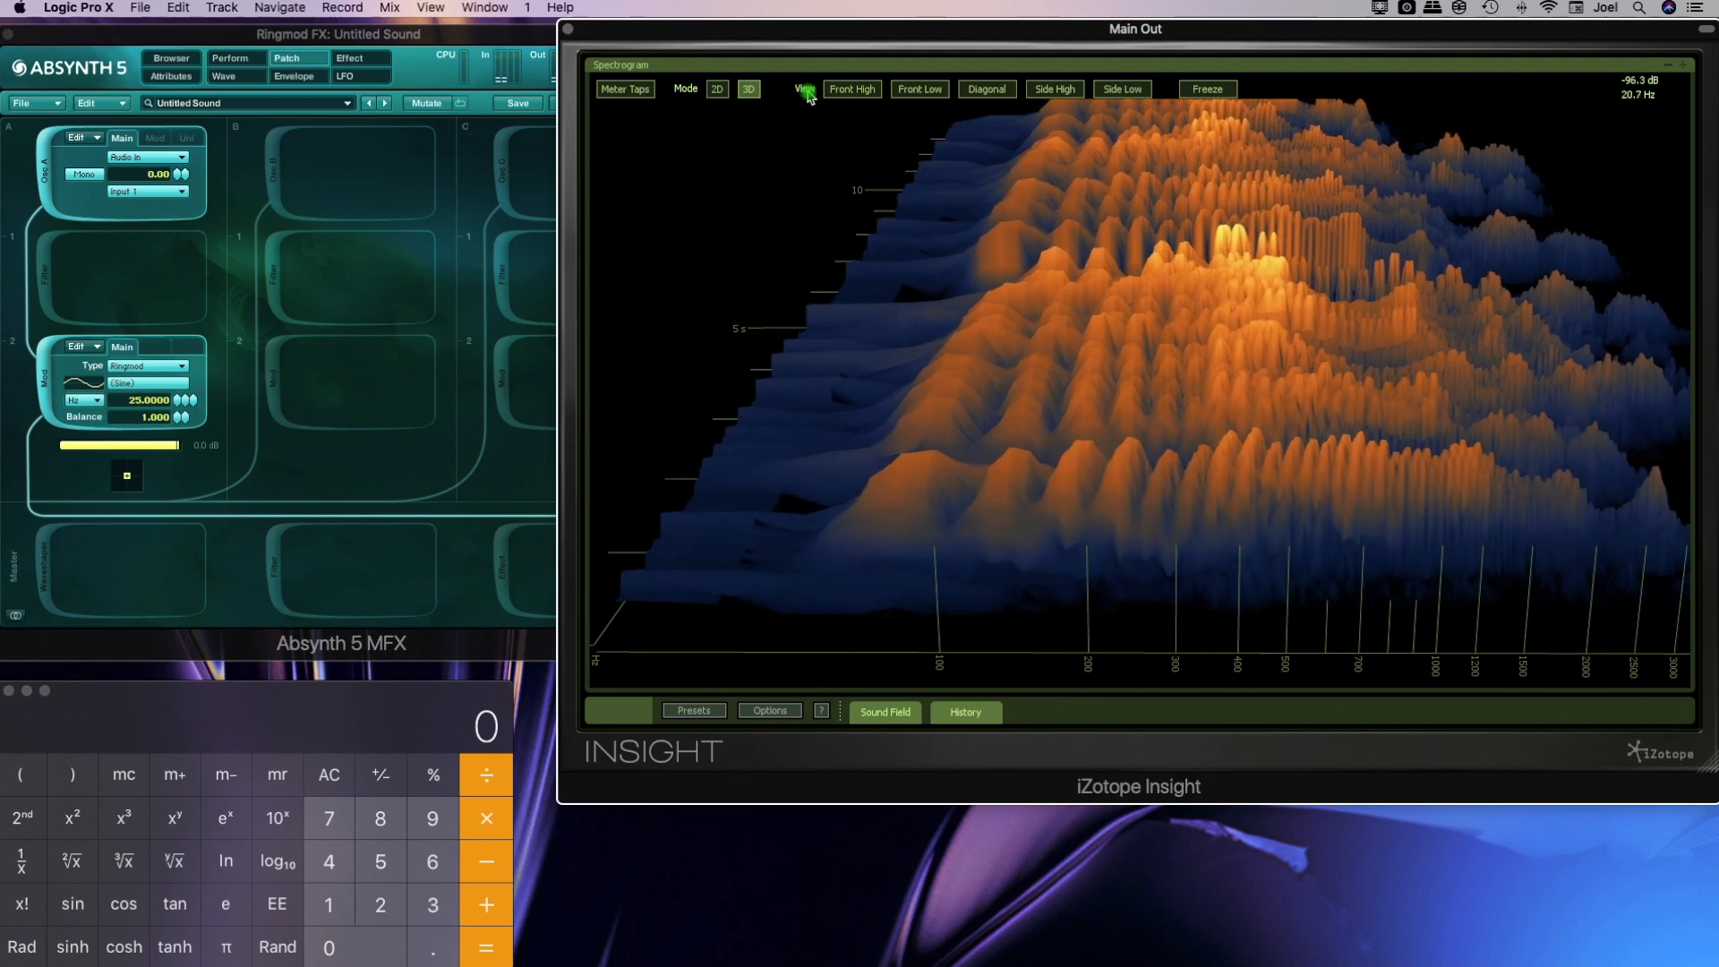
Return the Insight spectrogram to 2D mode and raise the Ringmod frequency to 74.9154 Hz
click(716, 89)
click(276, 540)
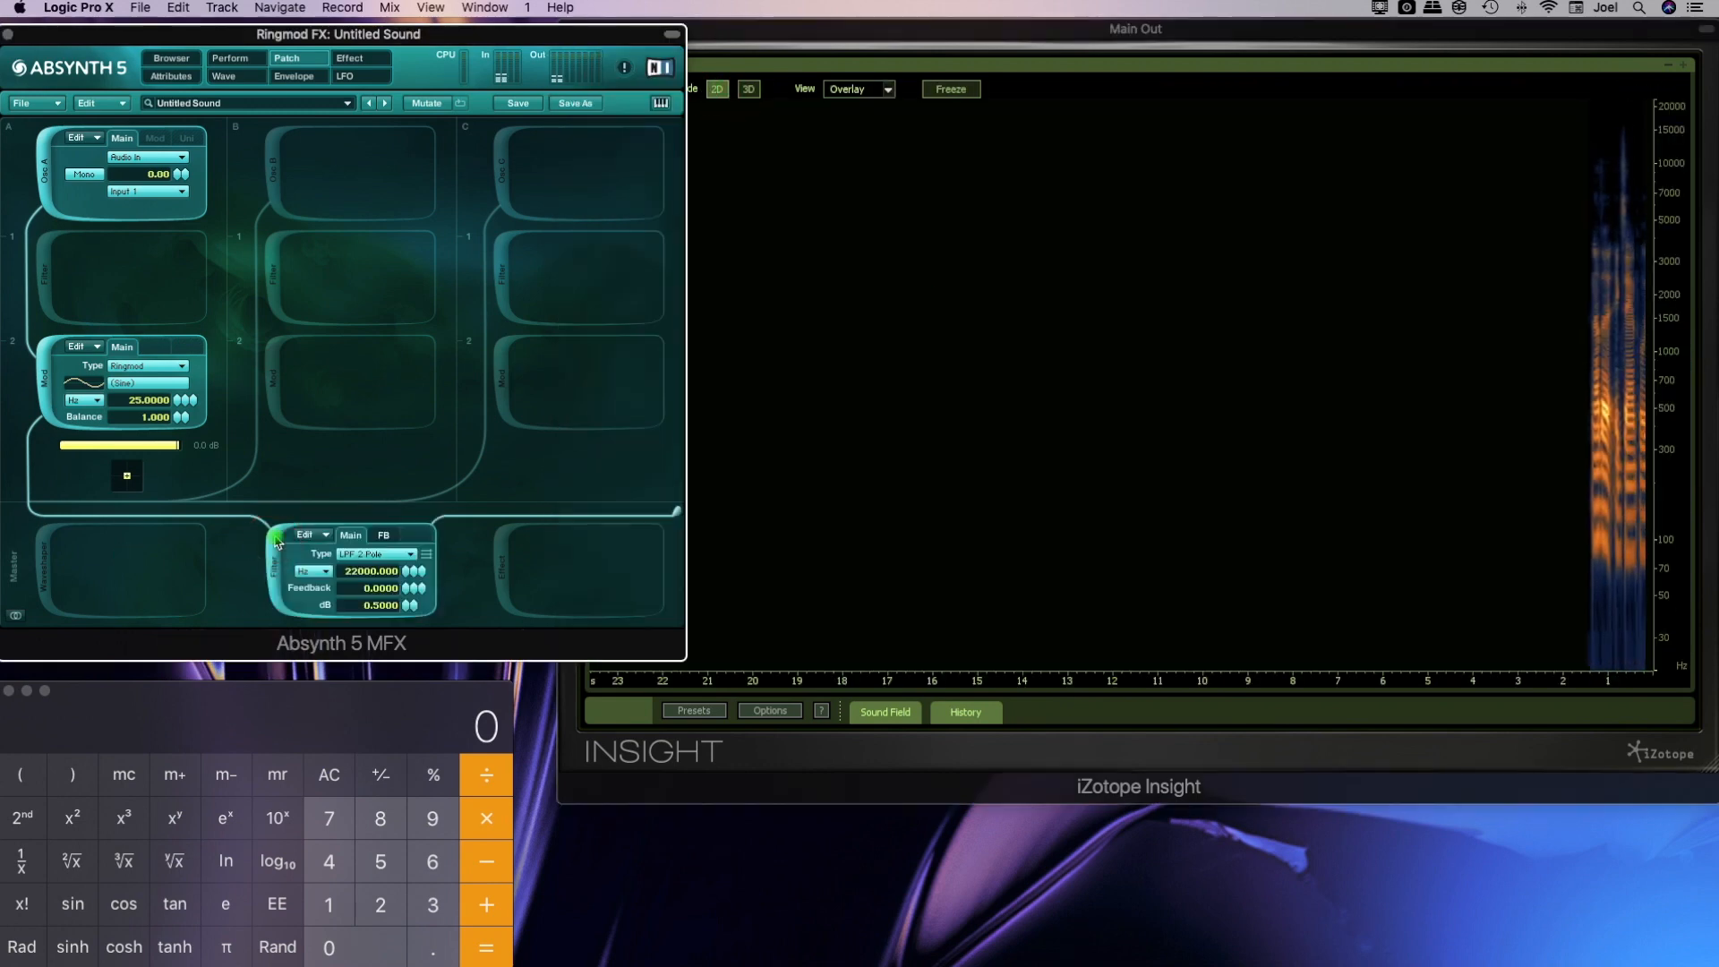
click(276, 542)
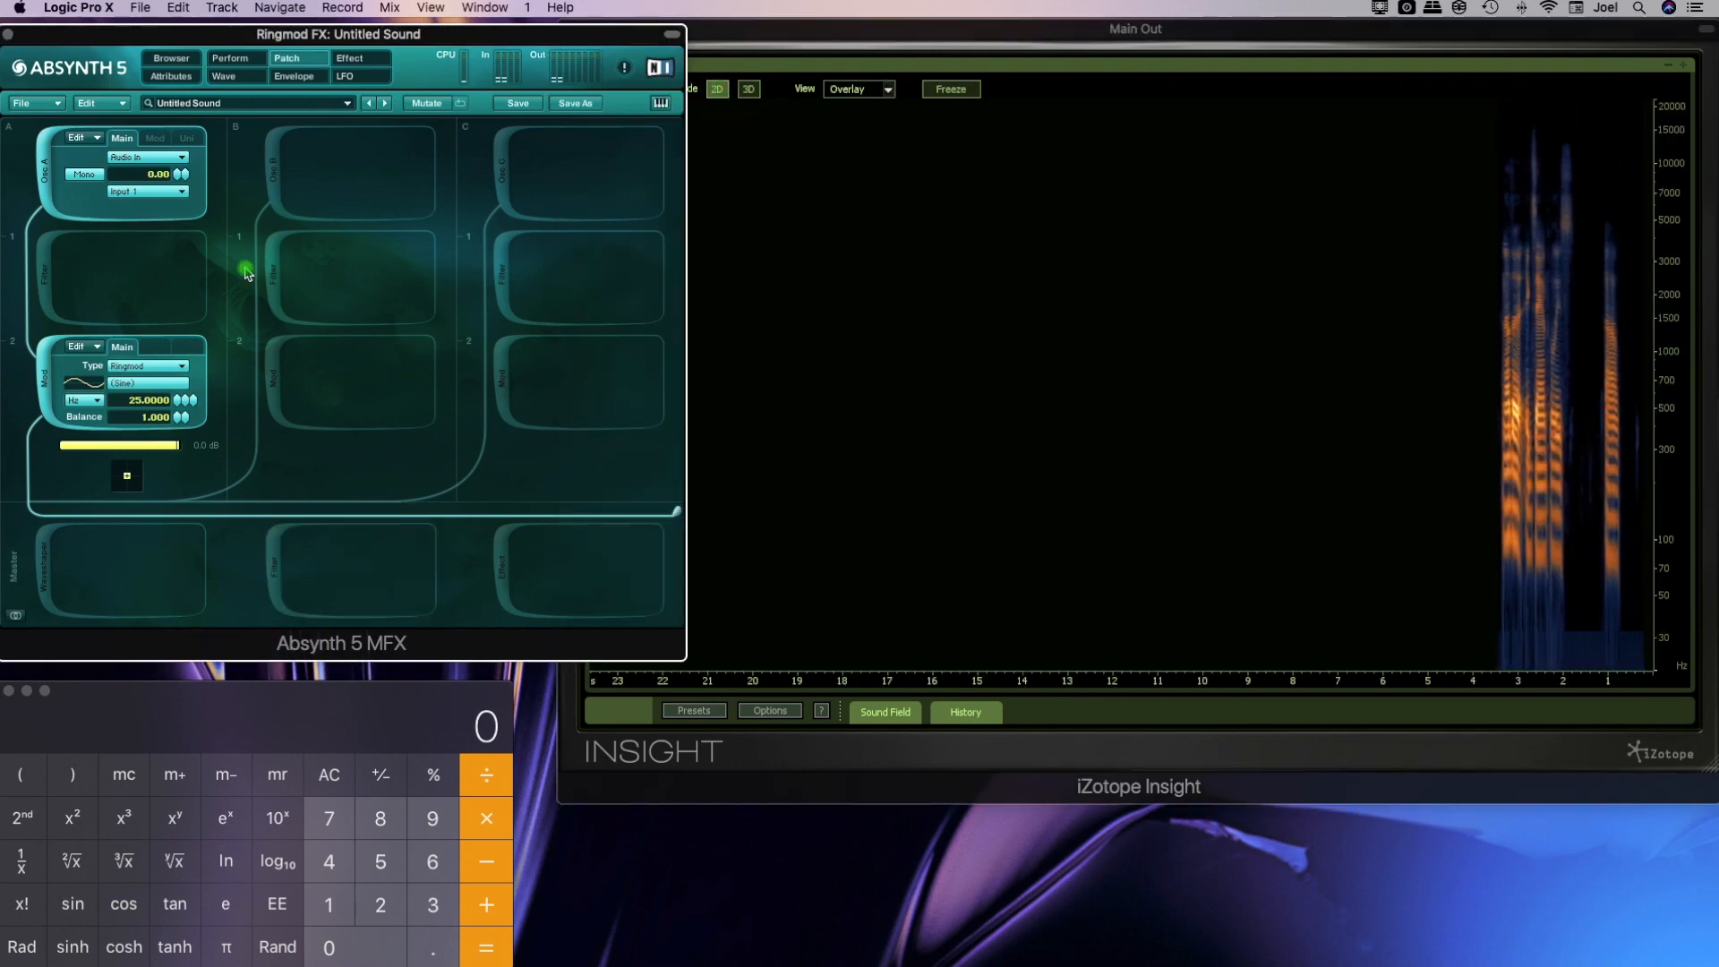
drag(176, 408, 179, 403)
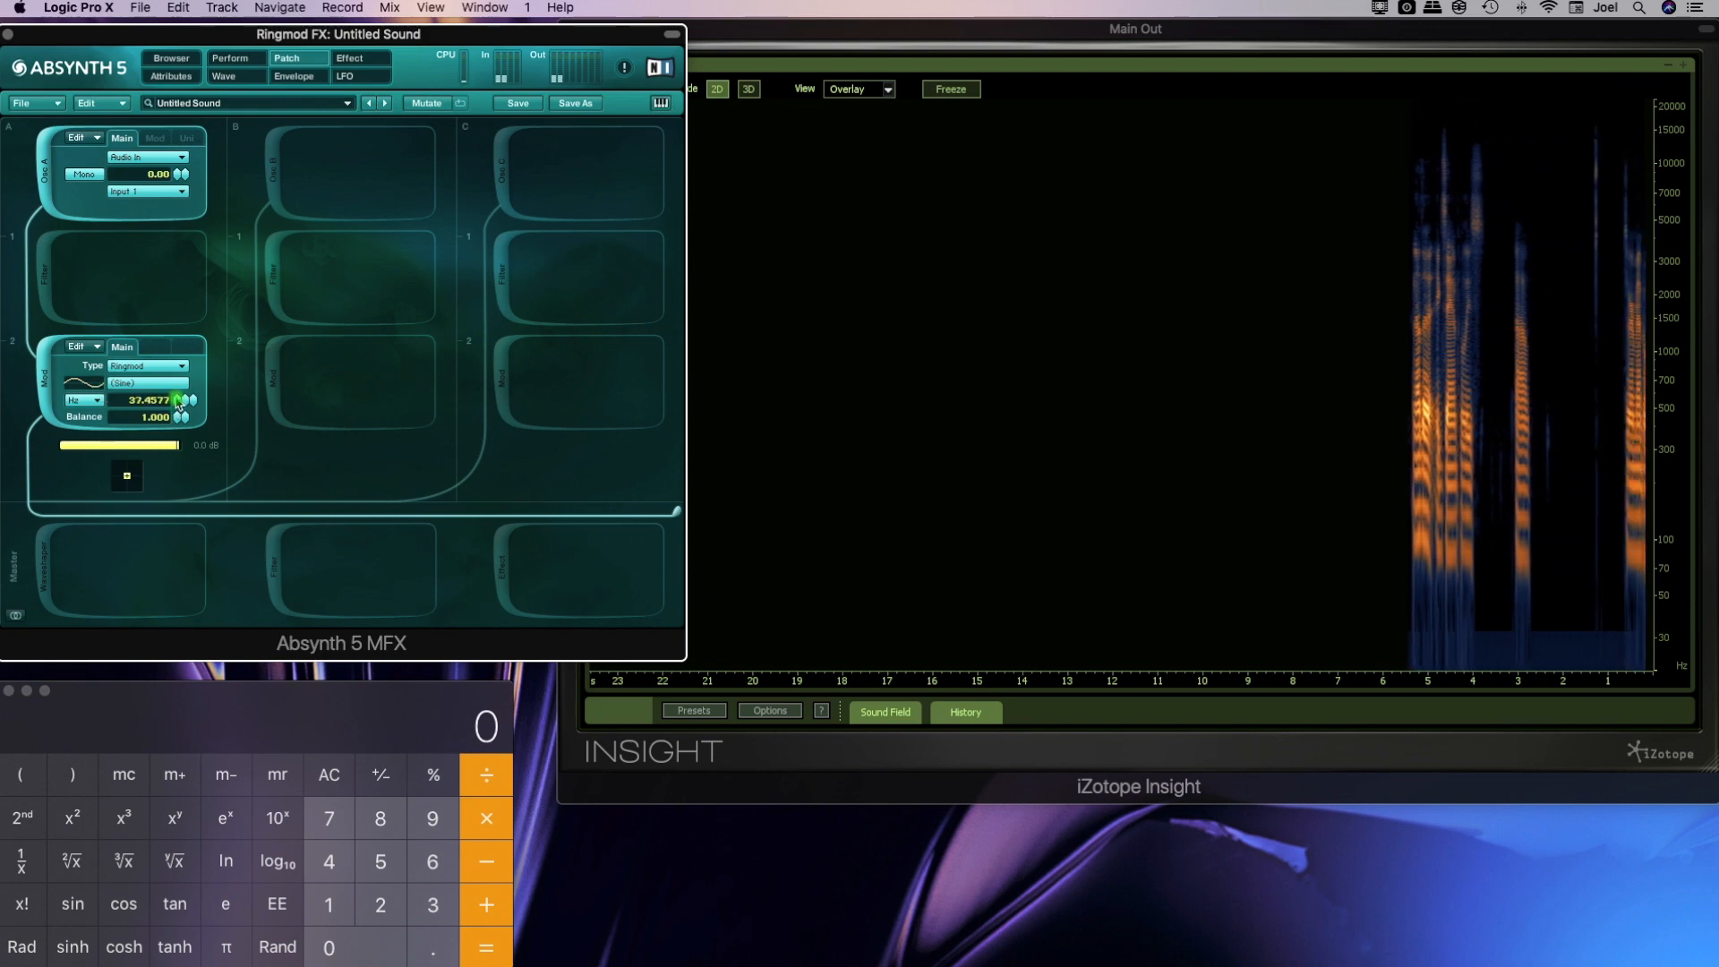
Edit the Ringmod's sine wave spectrum by adding one higher harmonic at about the fundamental's level, and return to the patch
click(122, 385)
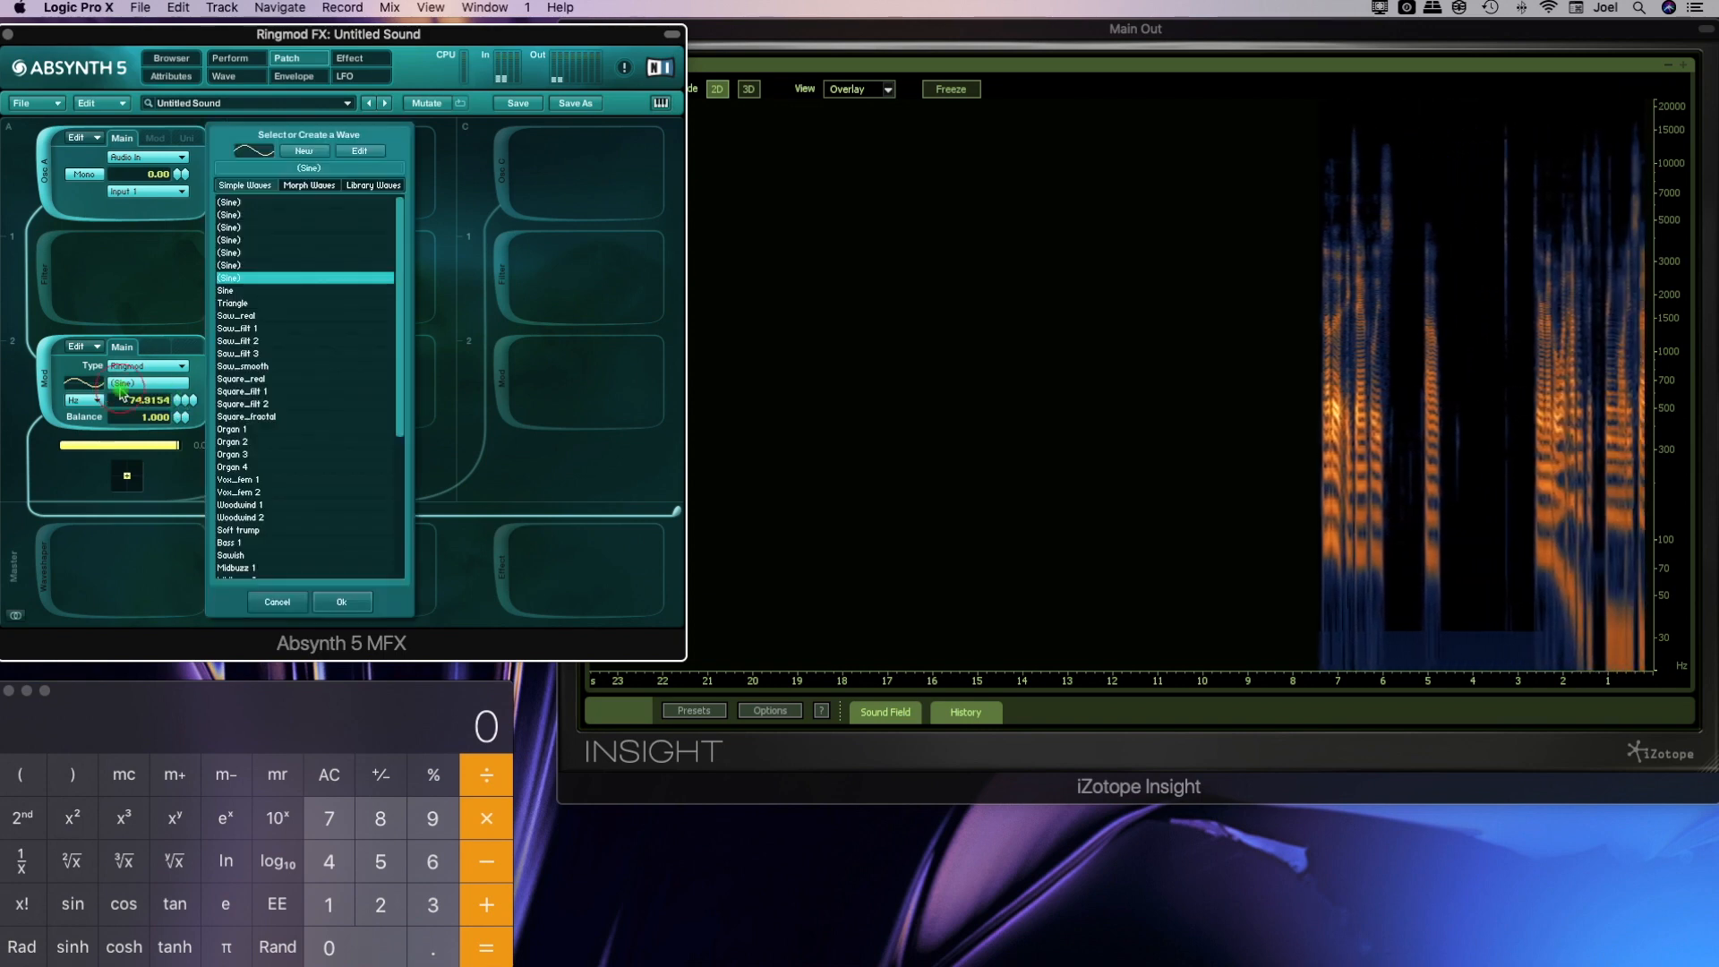
click(361, 152)
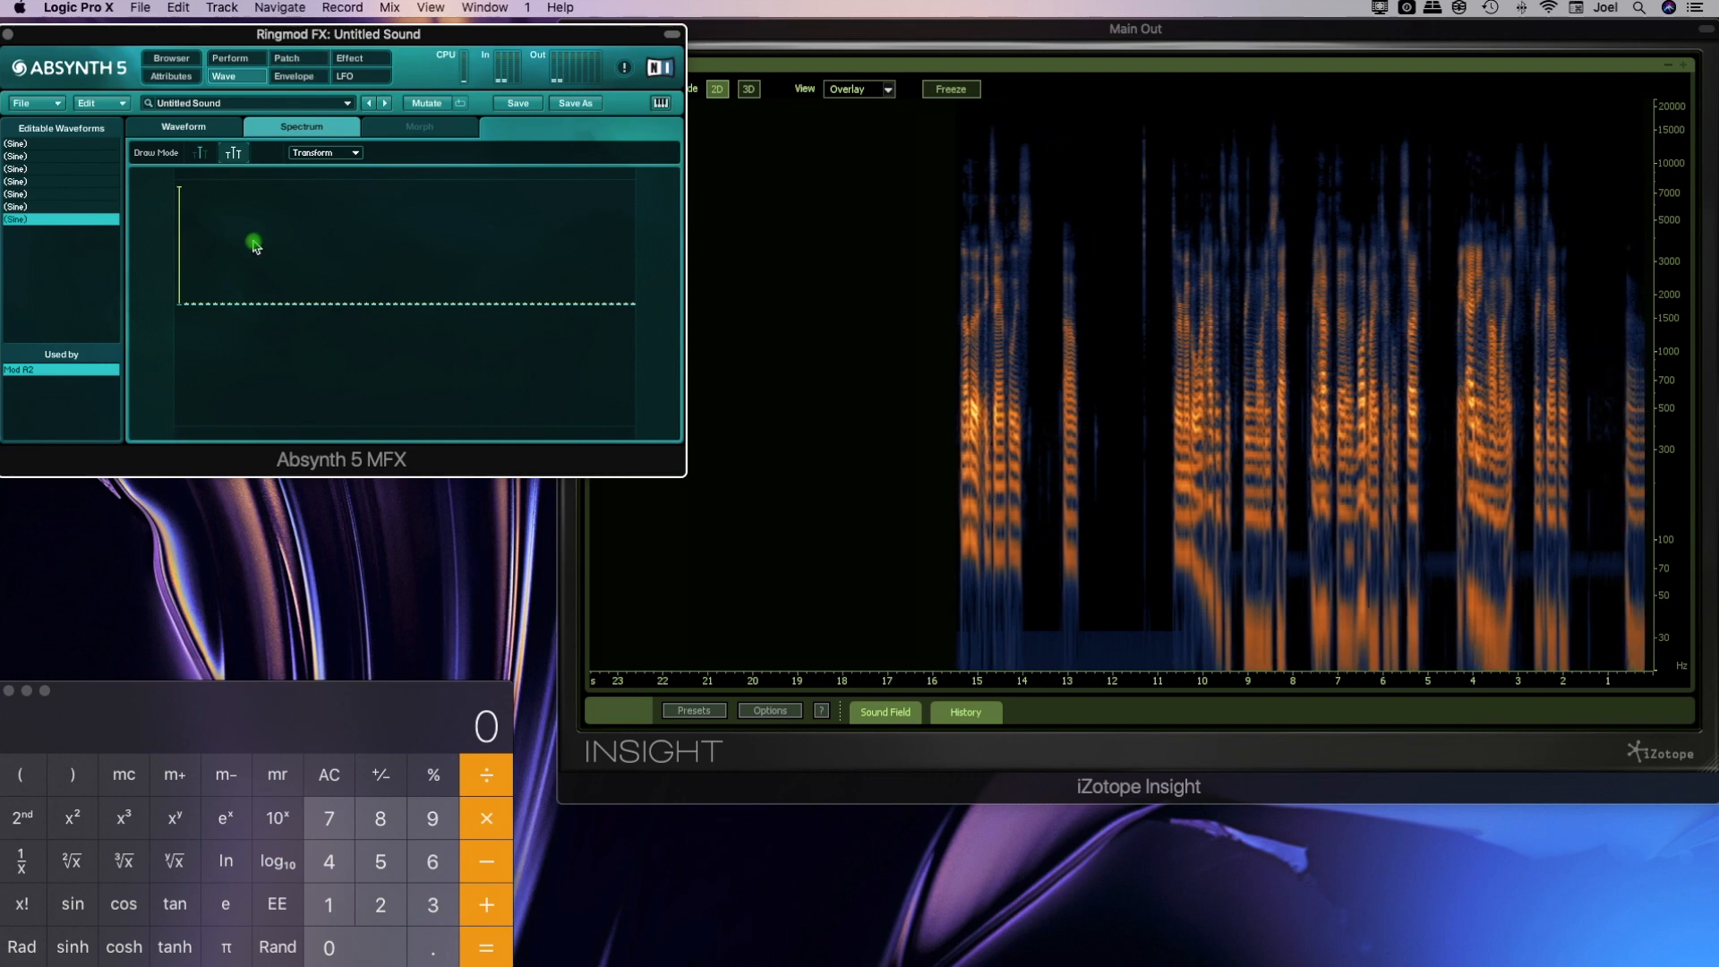
drag(248, 263, 248, 184)
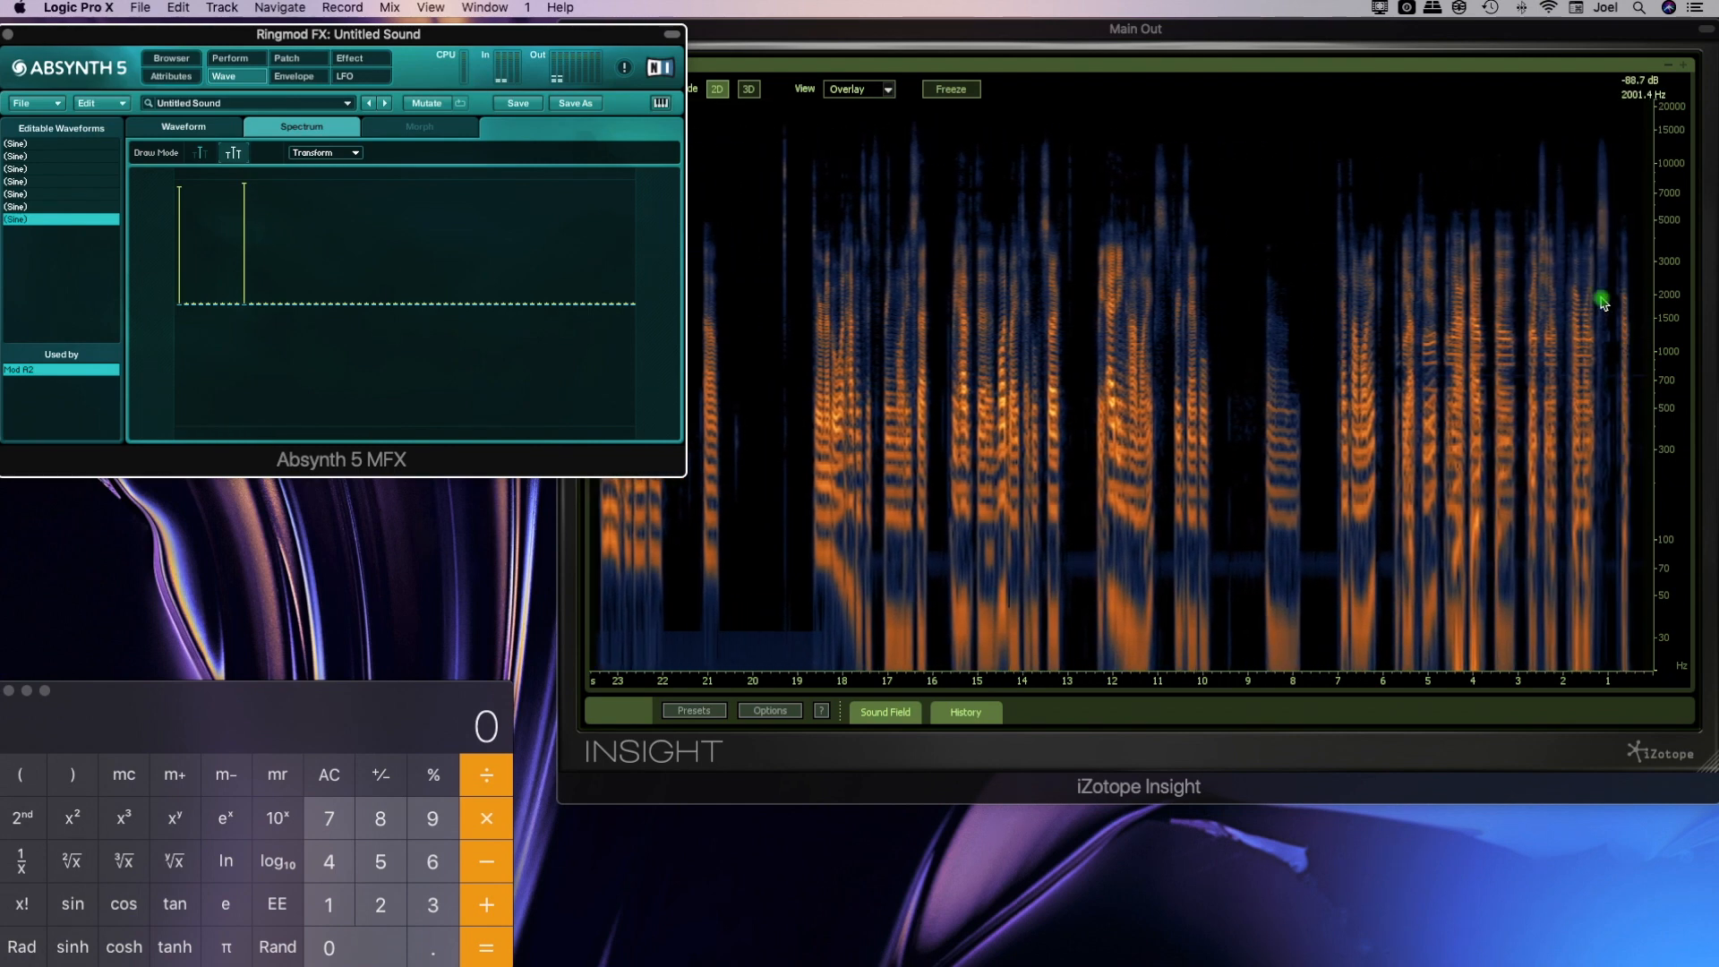
click(286, 58)
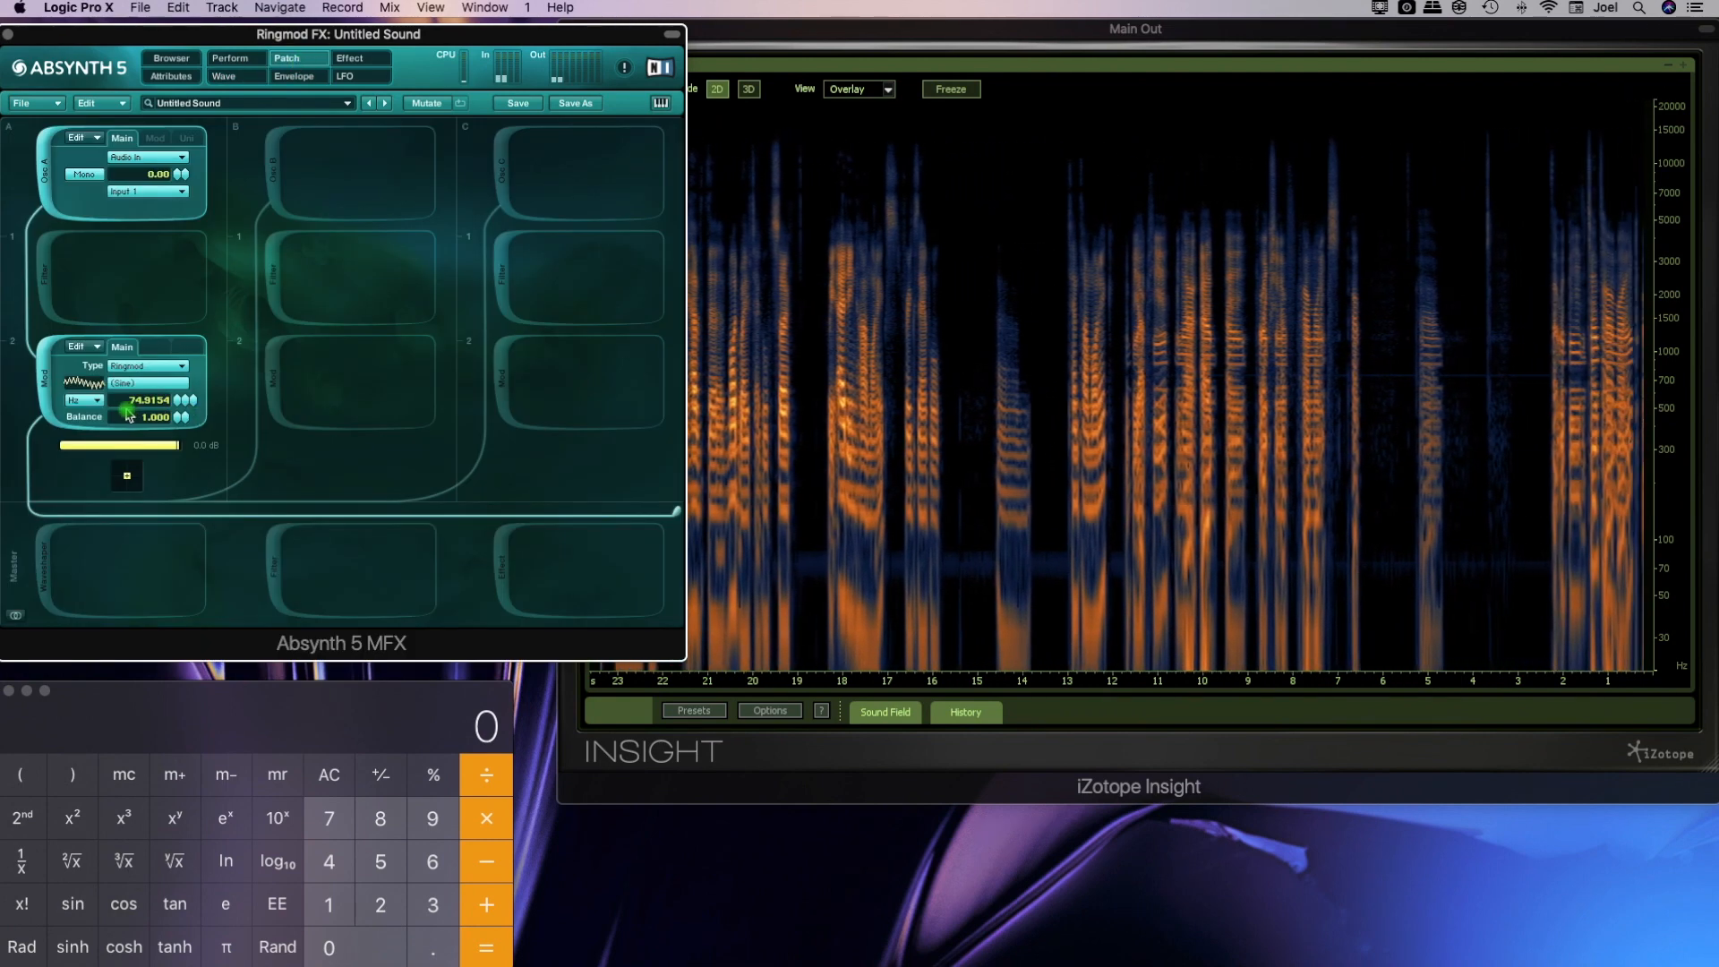
Switch to Calculator and multiply 75 by 10 to find where the added harmonic falls
drag(146, 415, 352, 676)
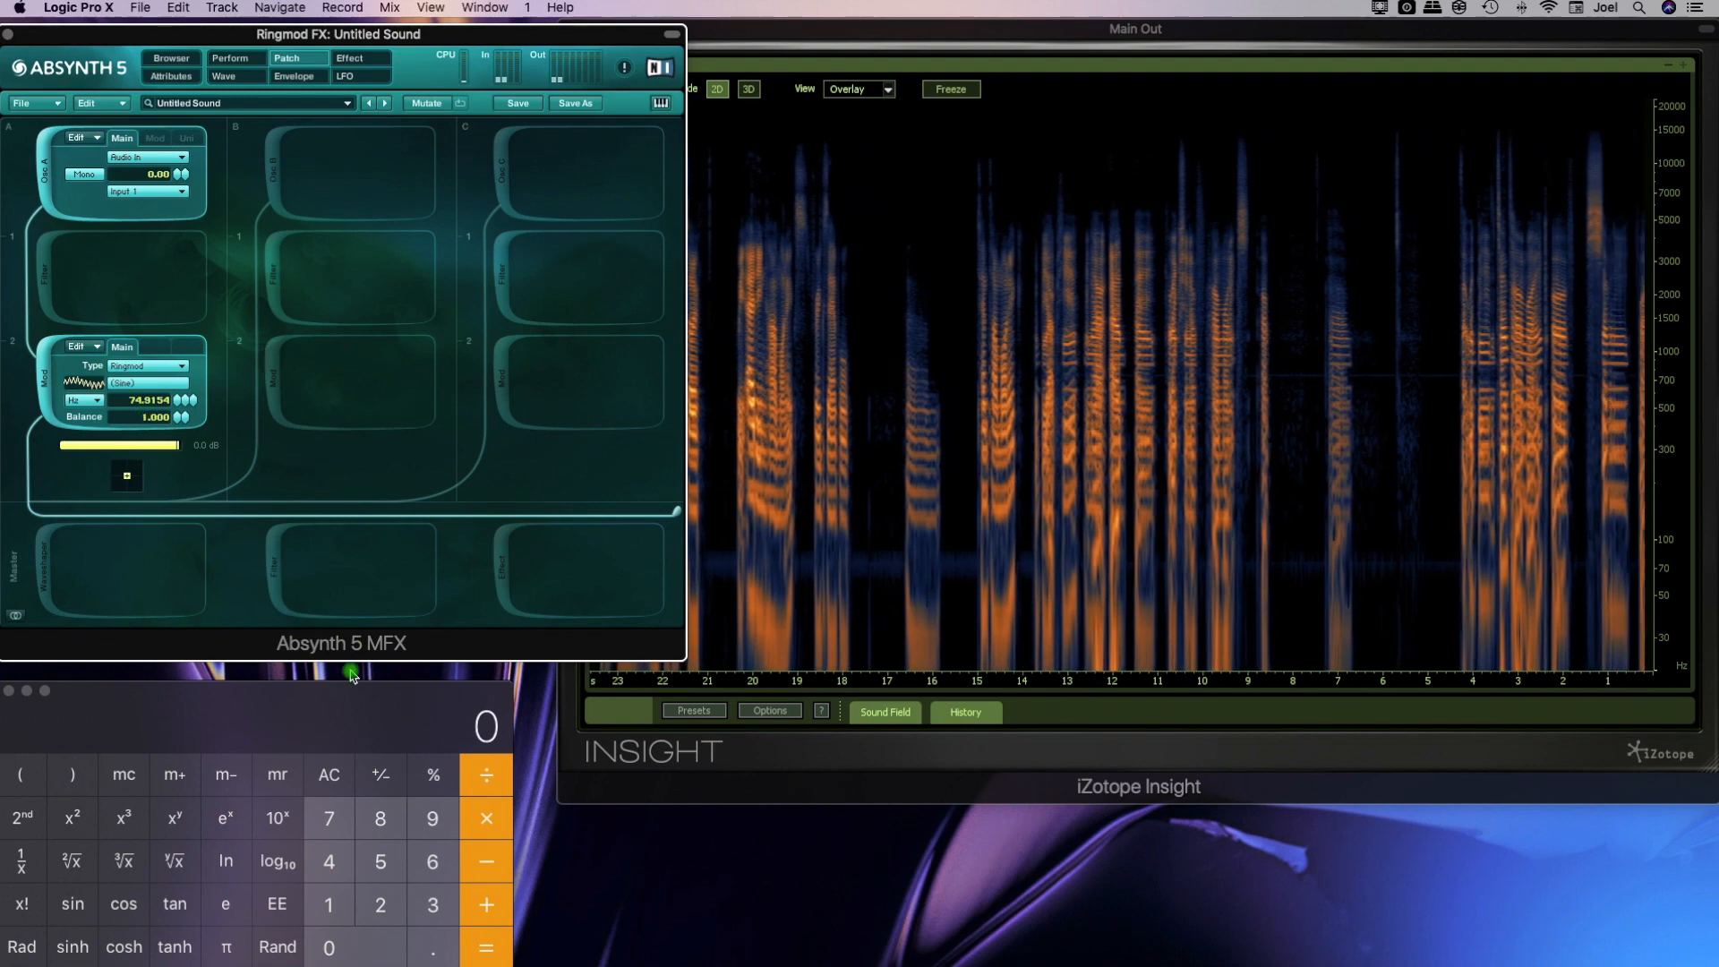
click(372, 896)
click(329, 818)
click(381, 862)
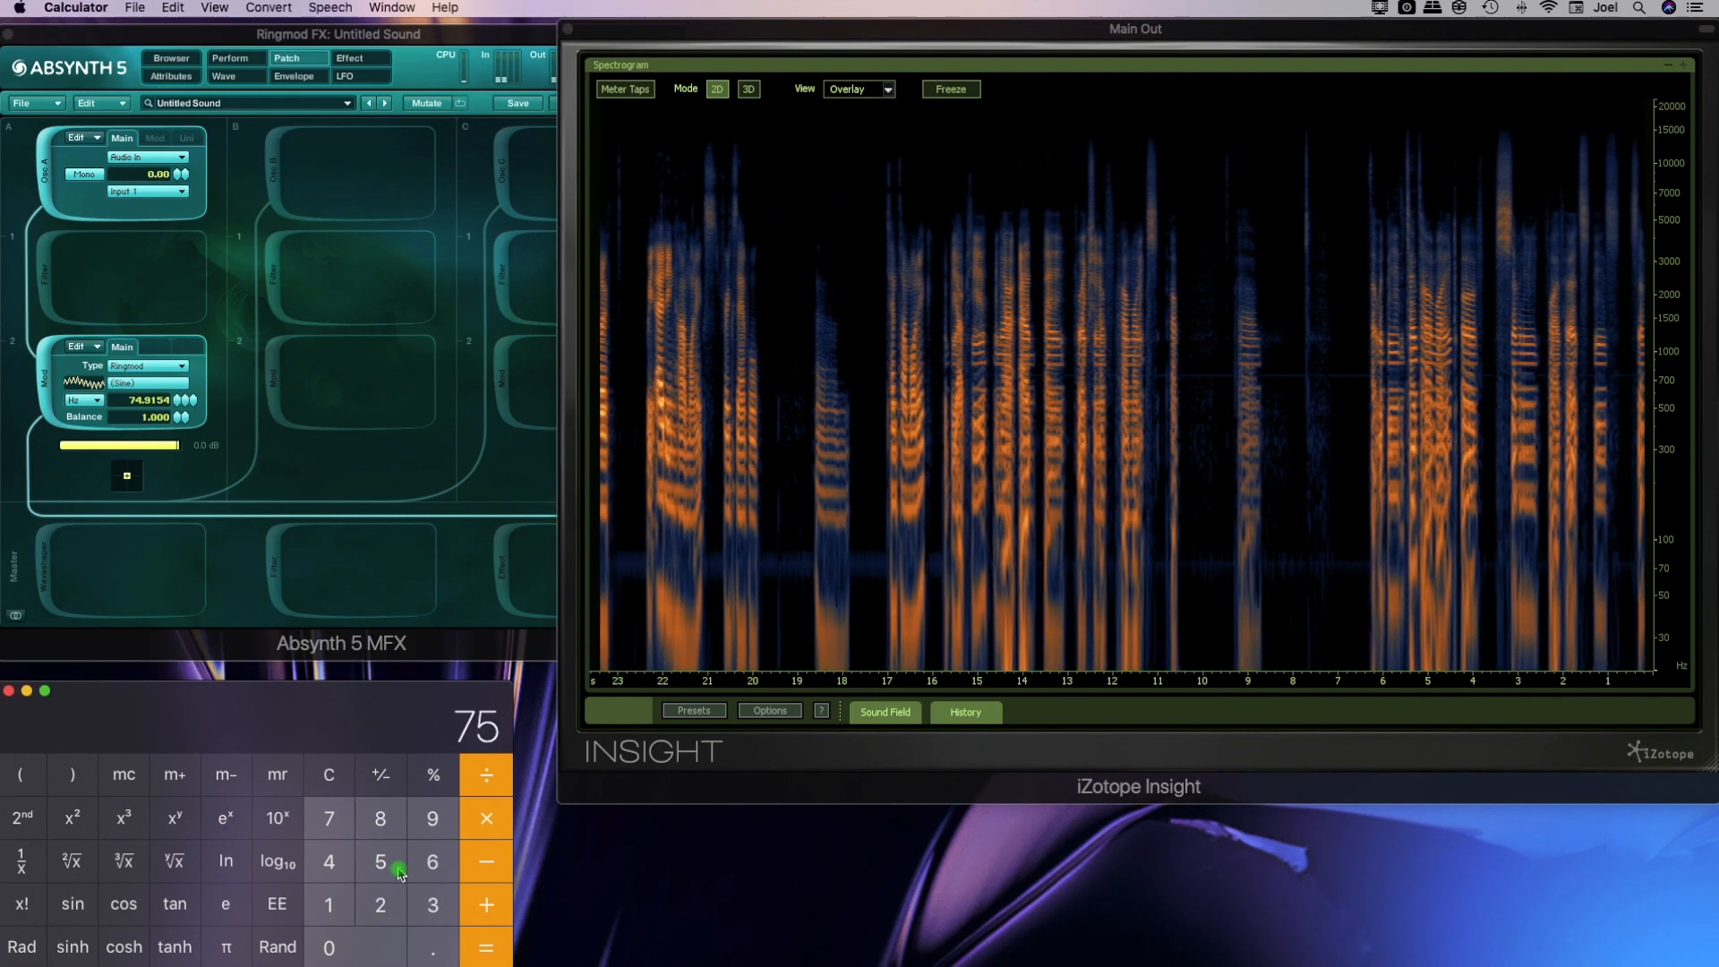
click(488, 819)
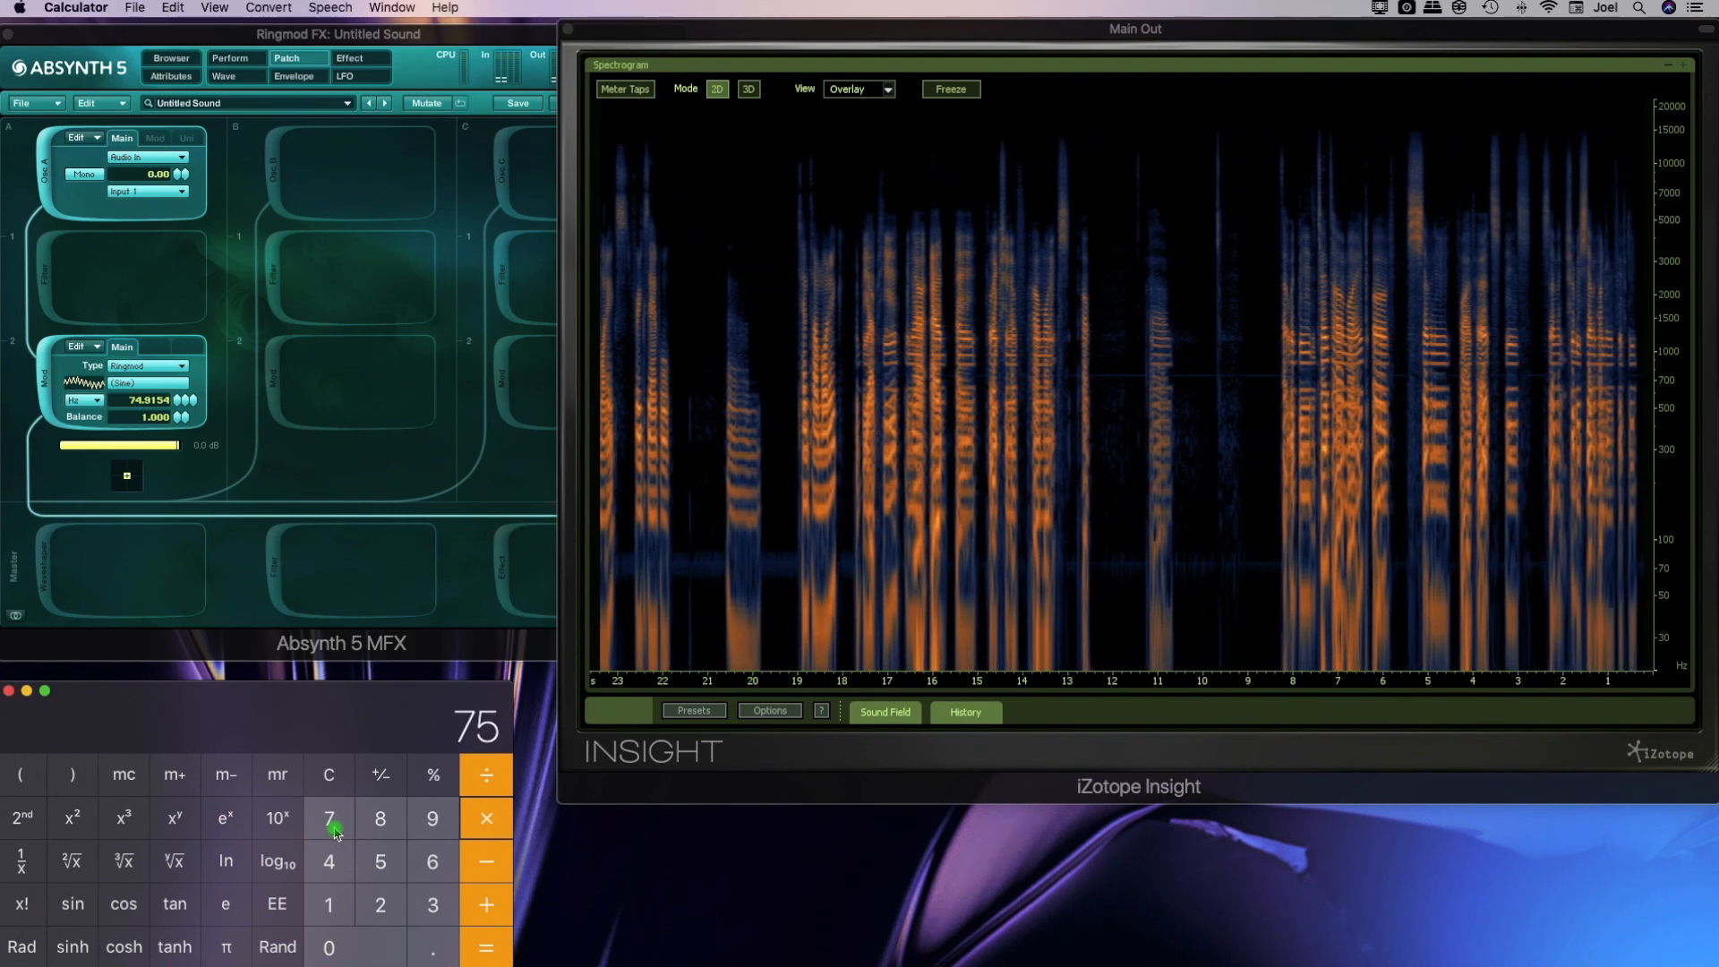
click(329, 904)
click(329, 946)
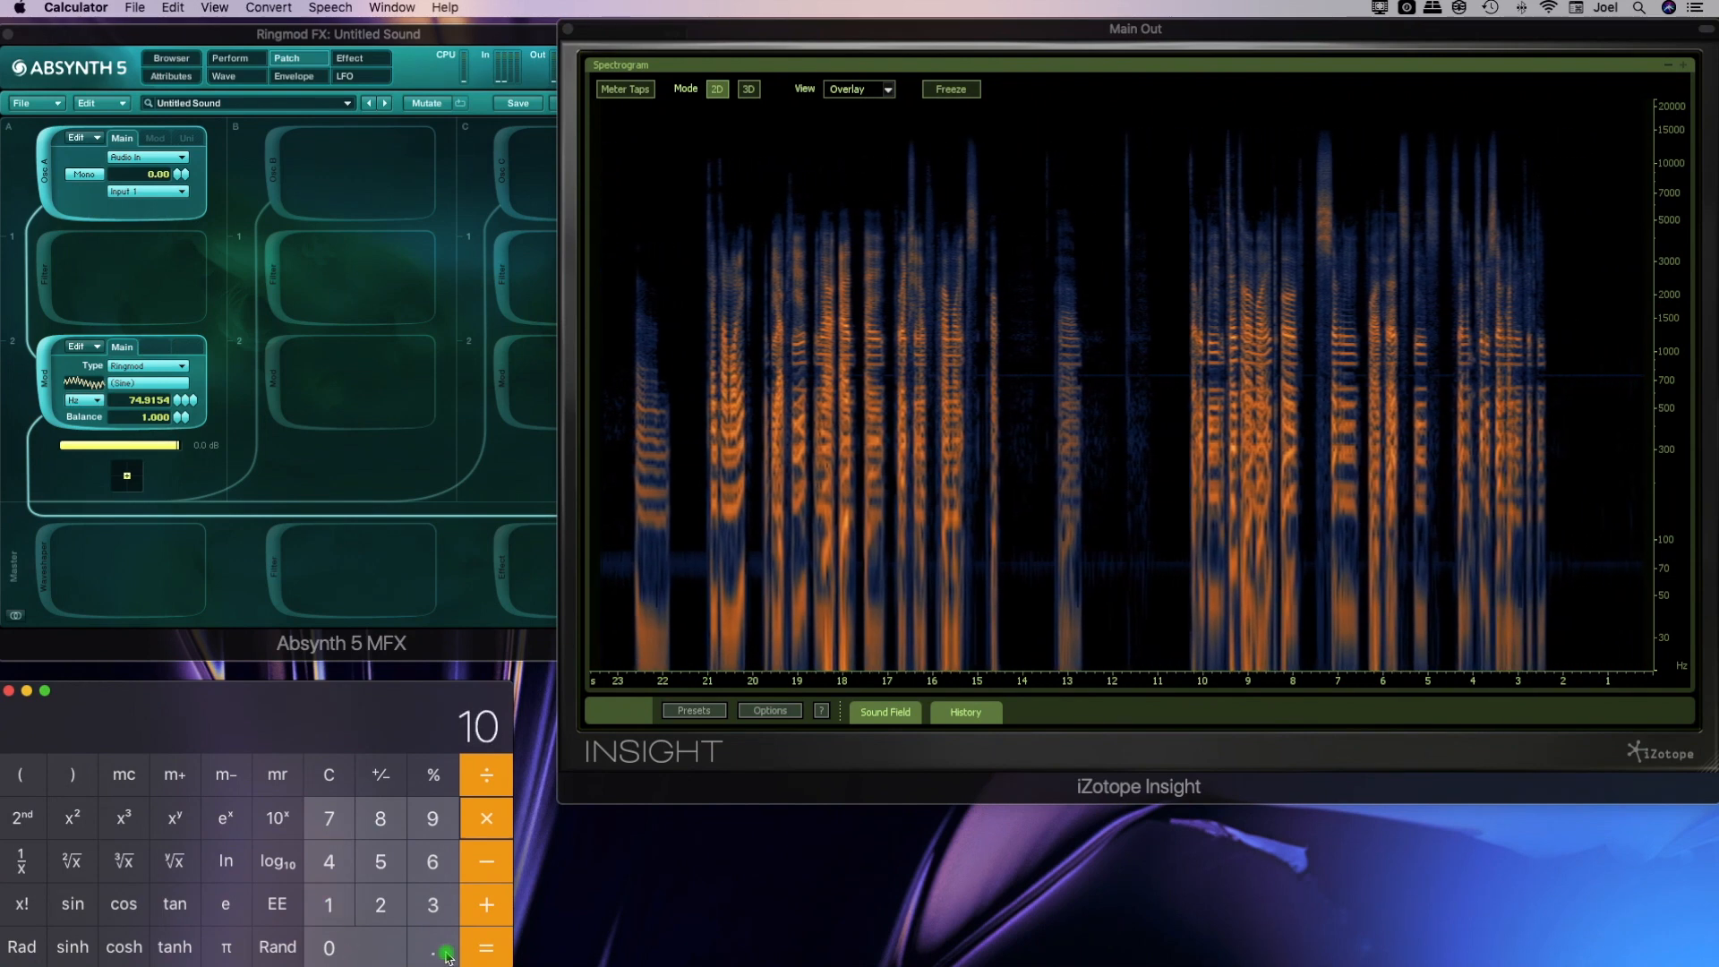
click(487, 951)
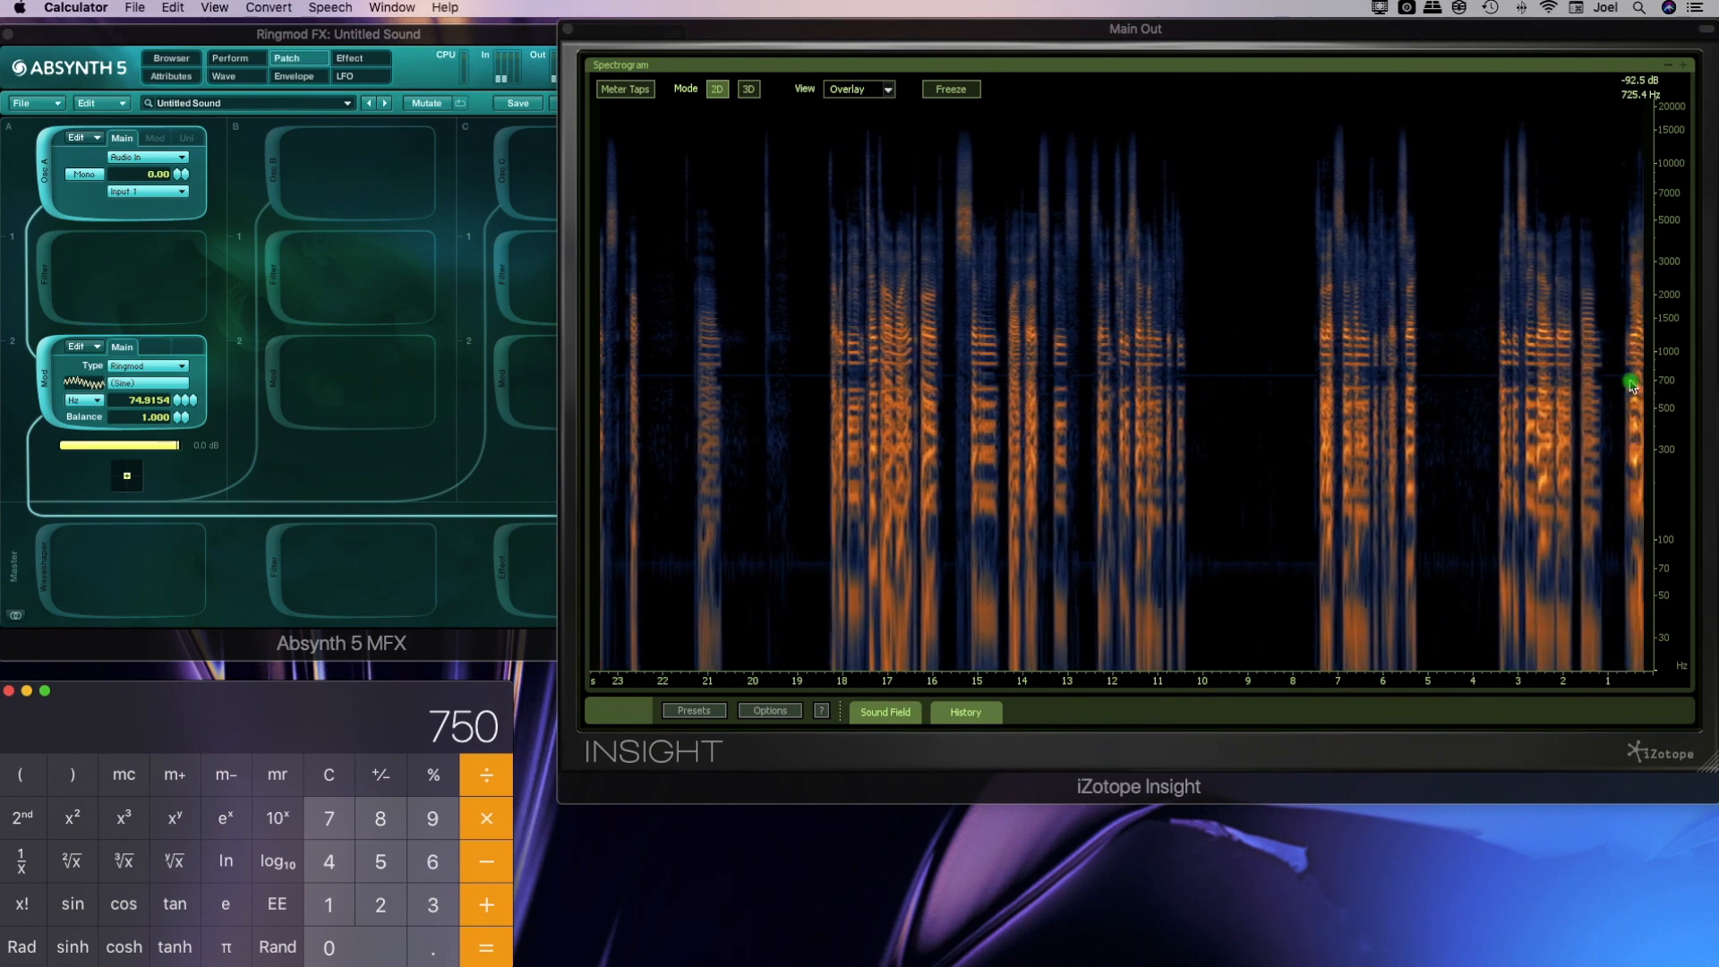
Switch the Insight spectrogram to 3D mode and reframe it to show the peaks from about 200 Hz upward
click(768, 98)
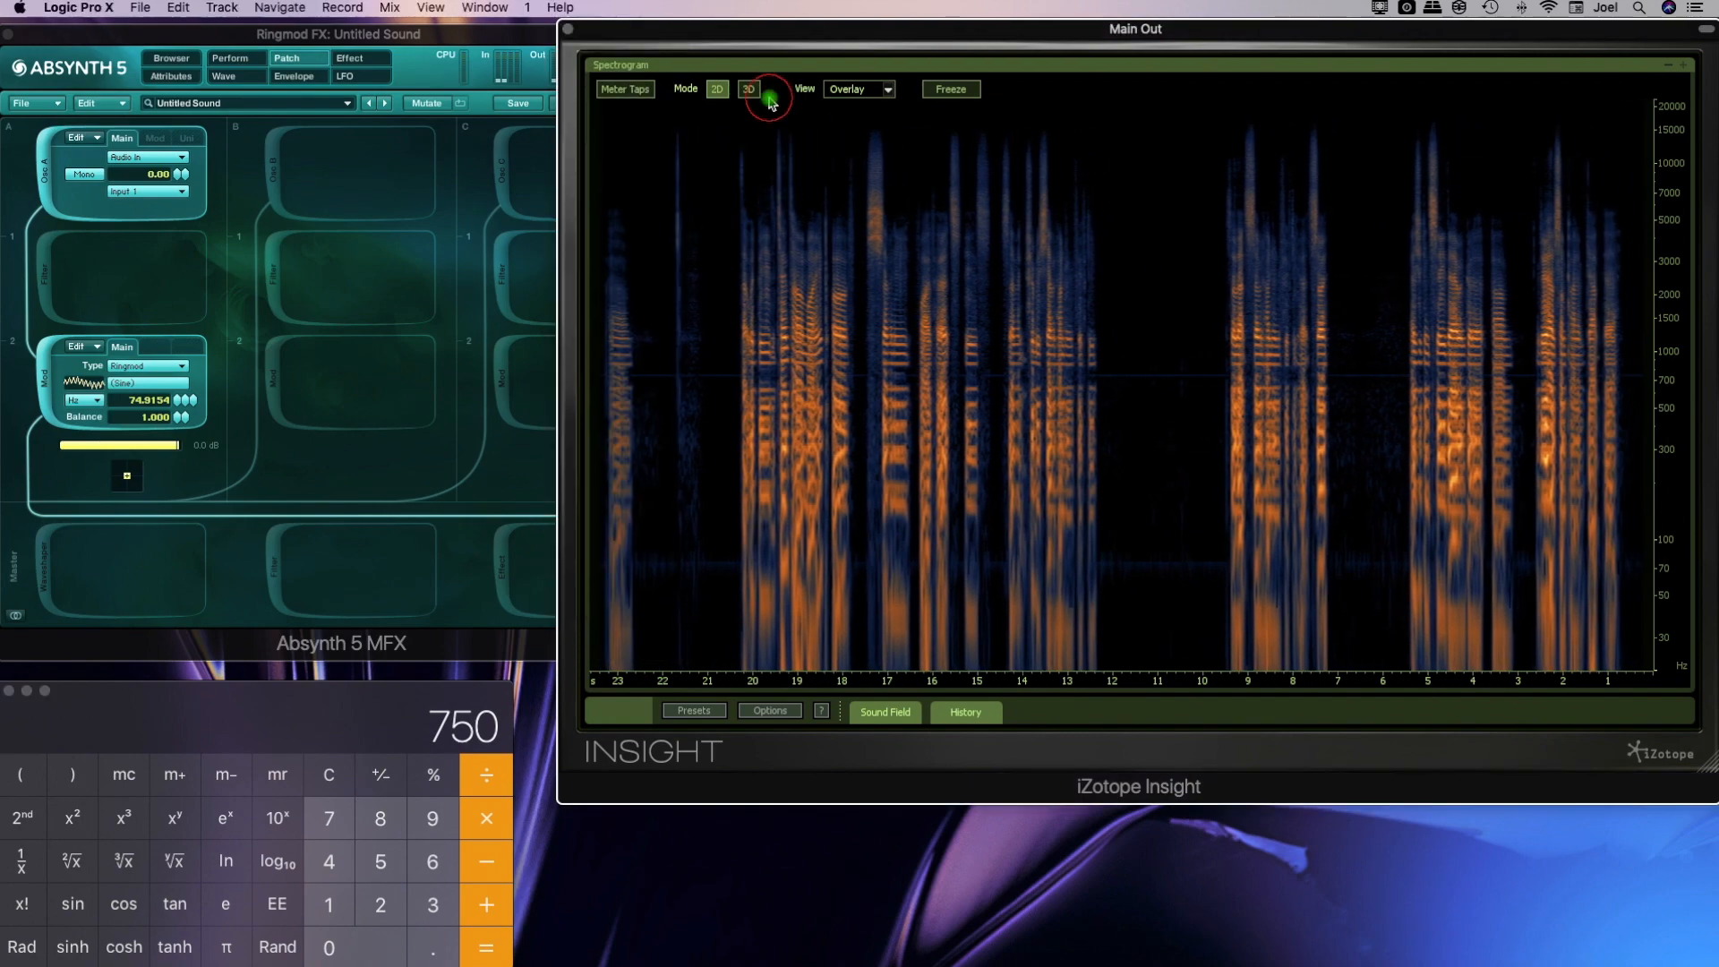
click(749, 95)
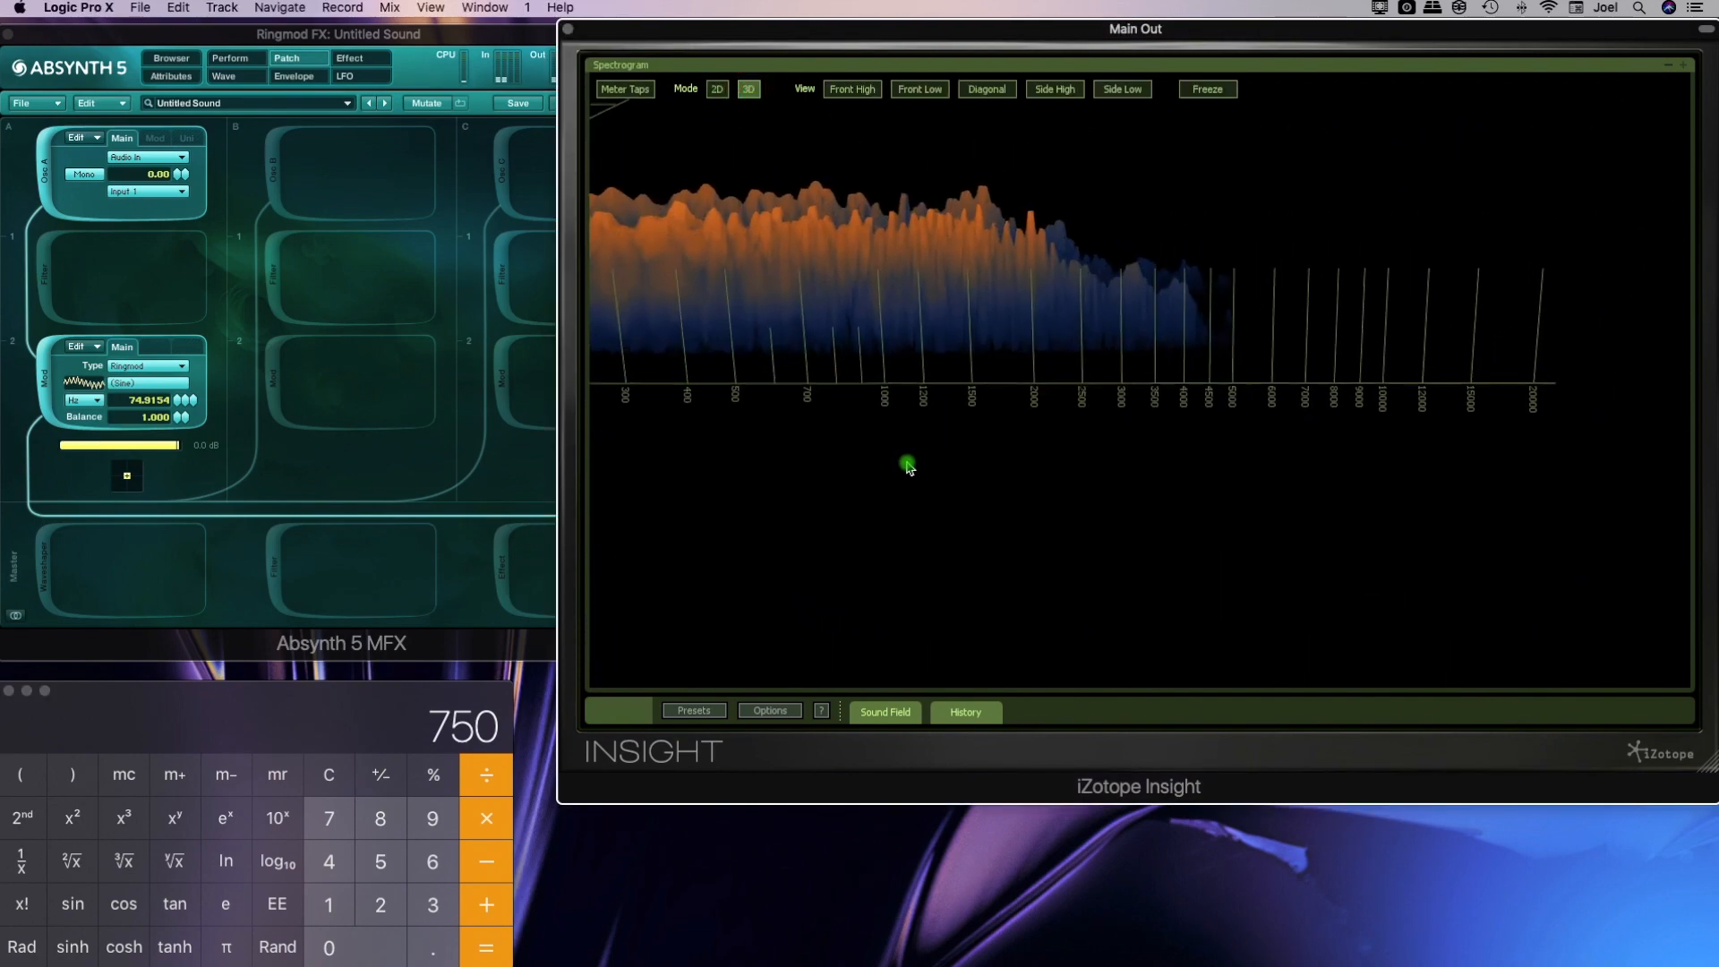
drag(982, 550, 1036, 426)
drag(1011, 541, 320, 409)
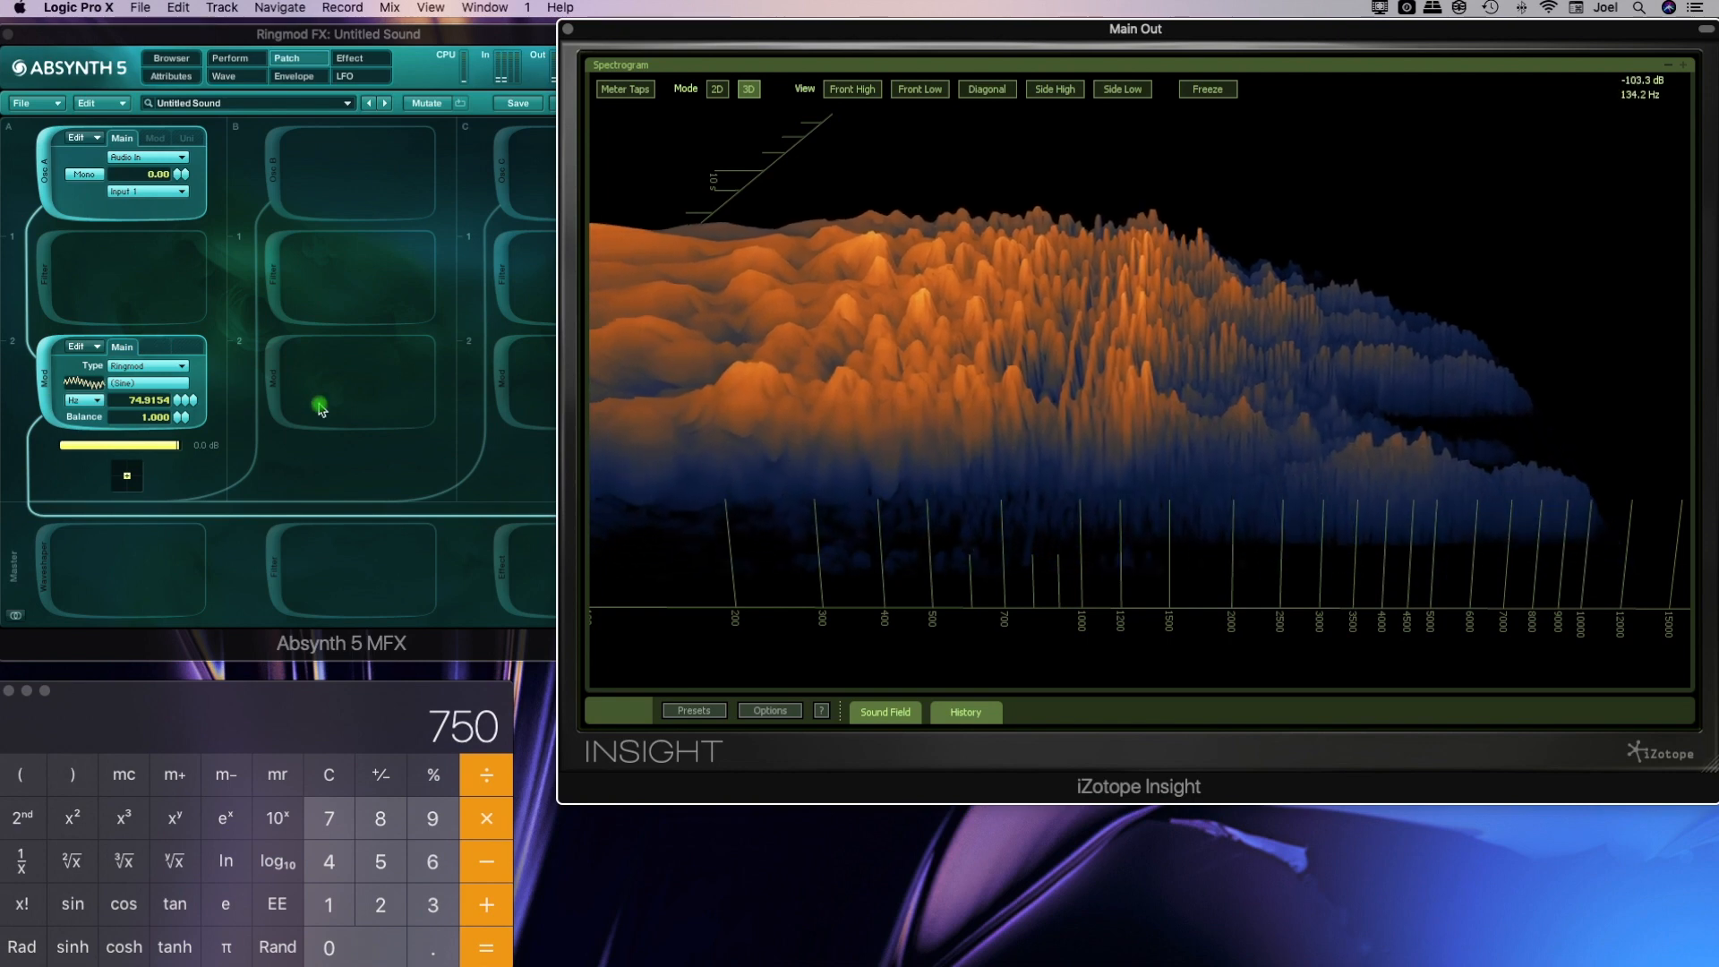
Open the Ringmod's sine wave for editing and remove its fundamental, keeping only the higher harmonic, with the 3D spectrogram reframed down to 100 Hz
click(146, 383)
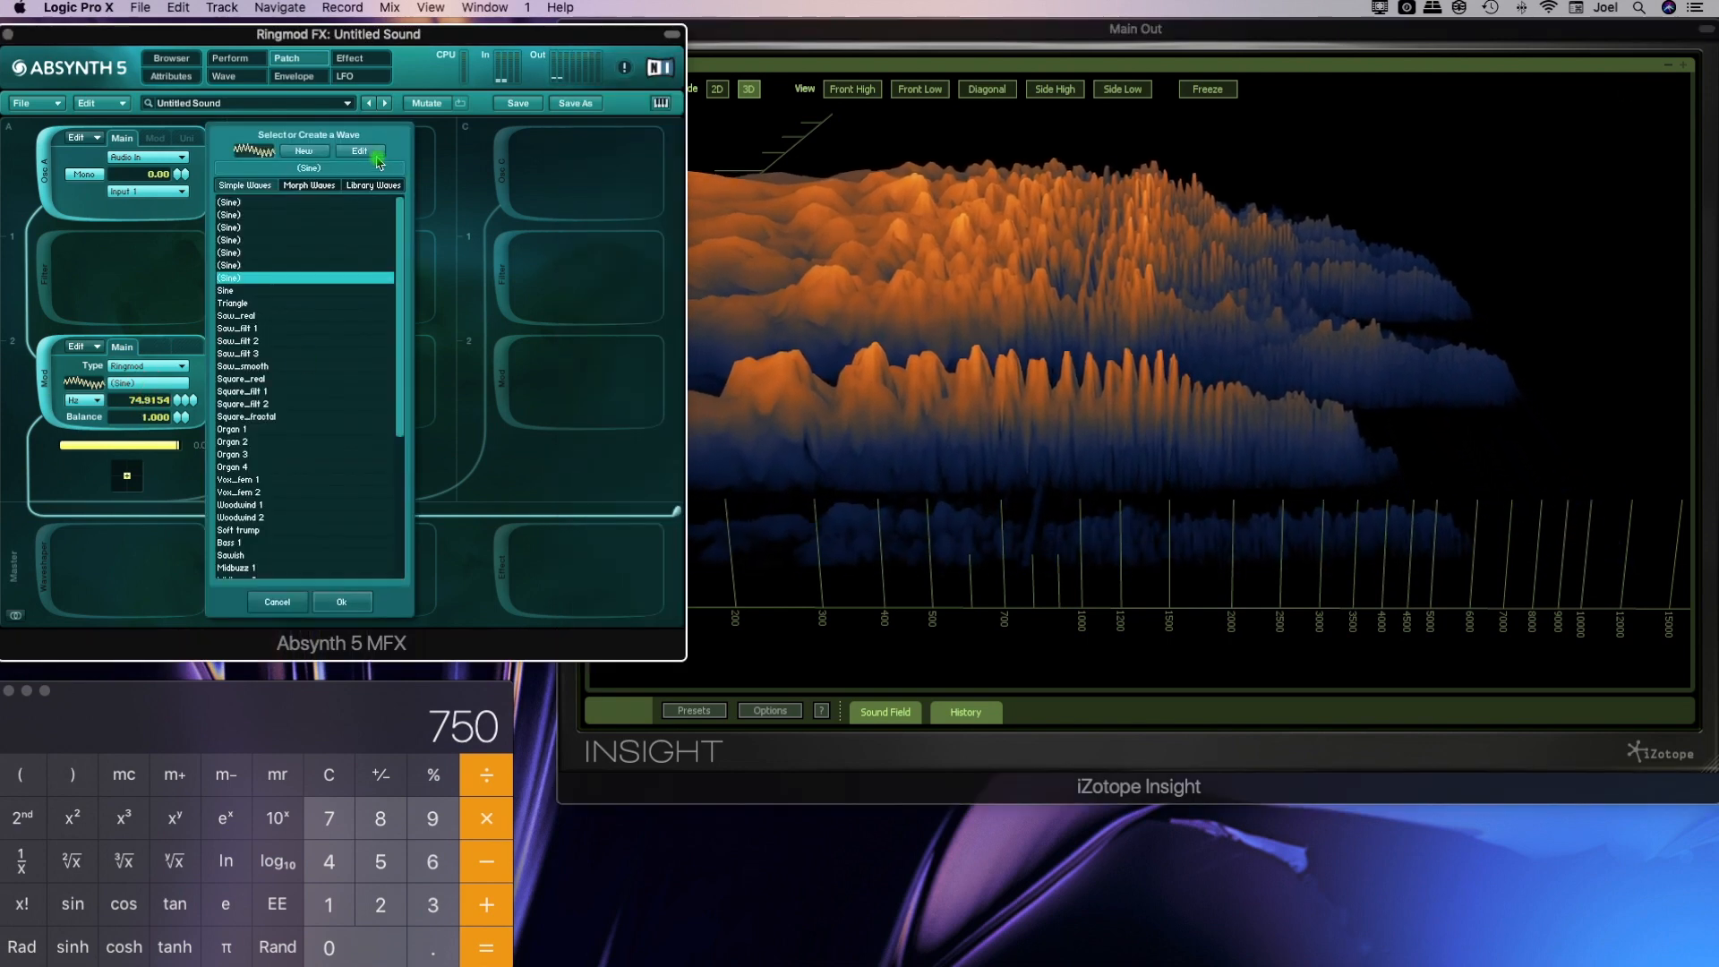
click(376, 158)
click(858, 574)
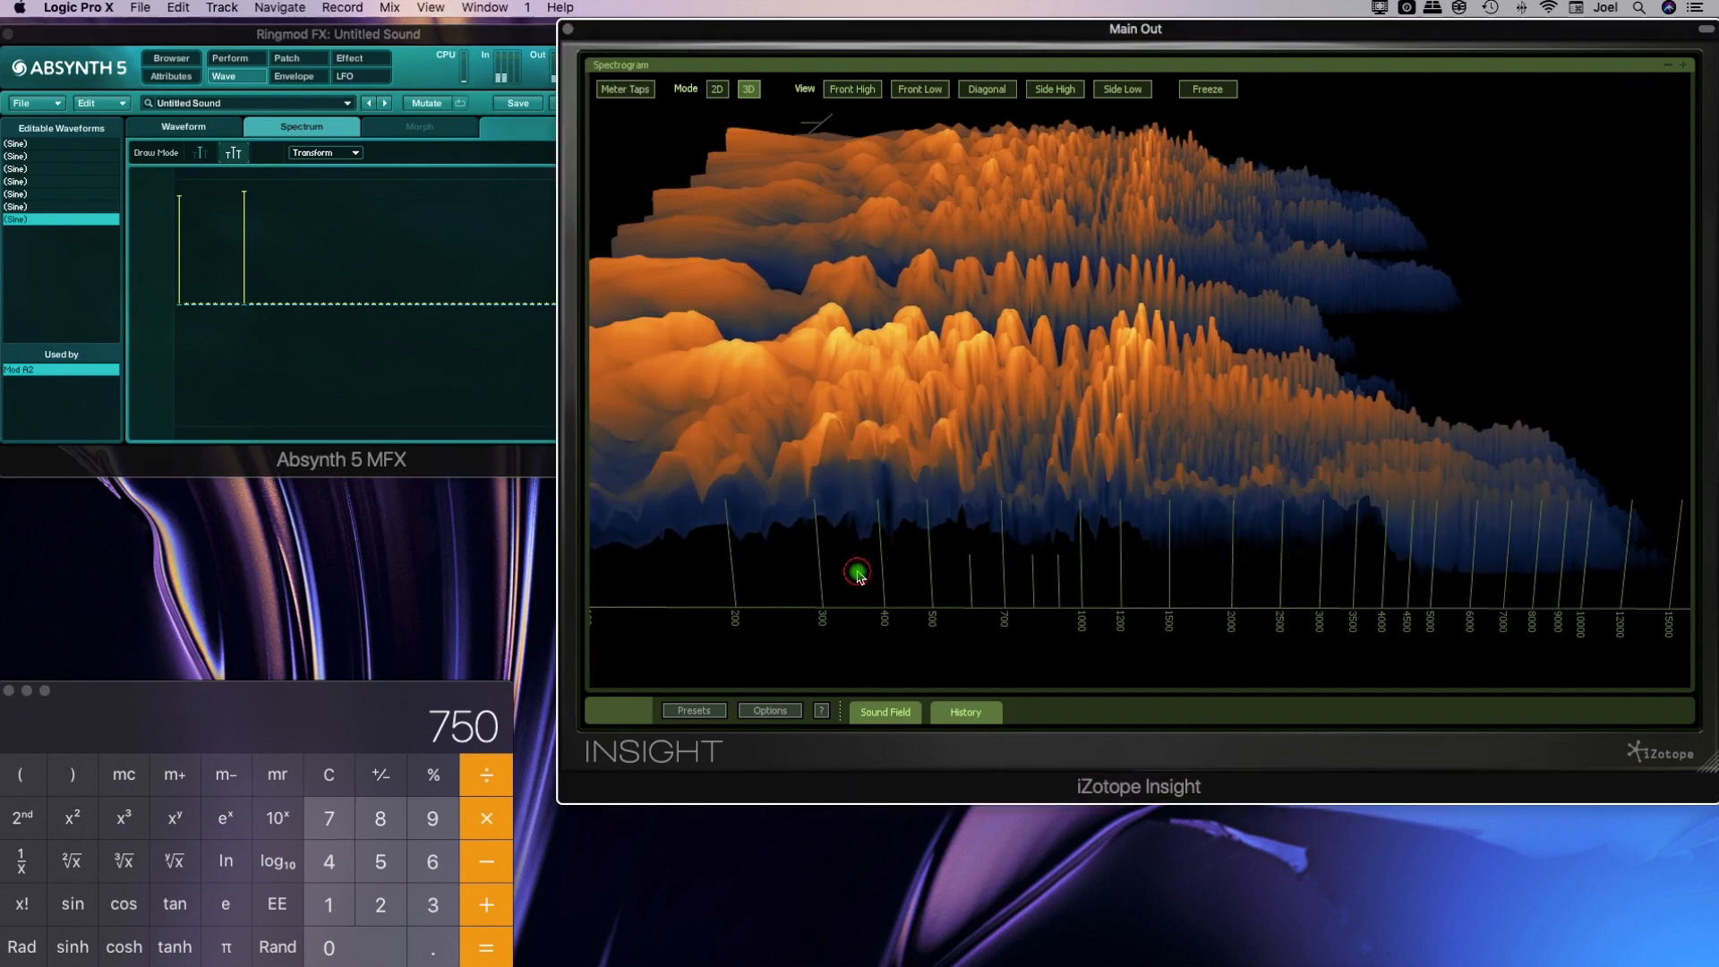
drag(872, 579, 986, 569)
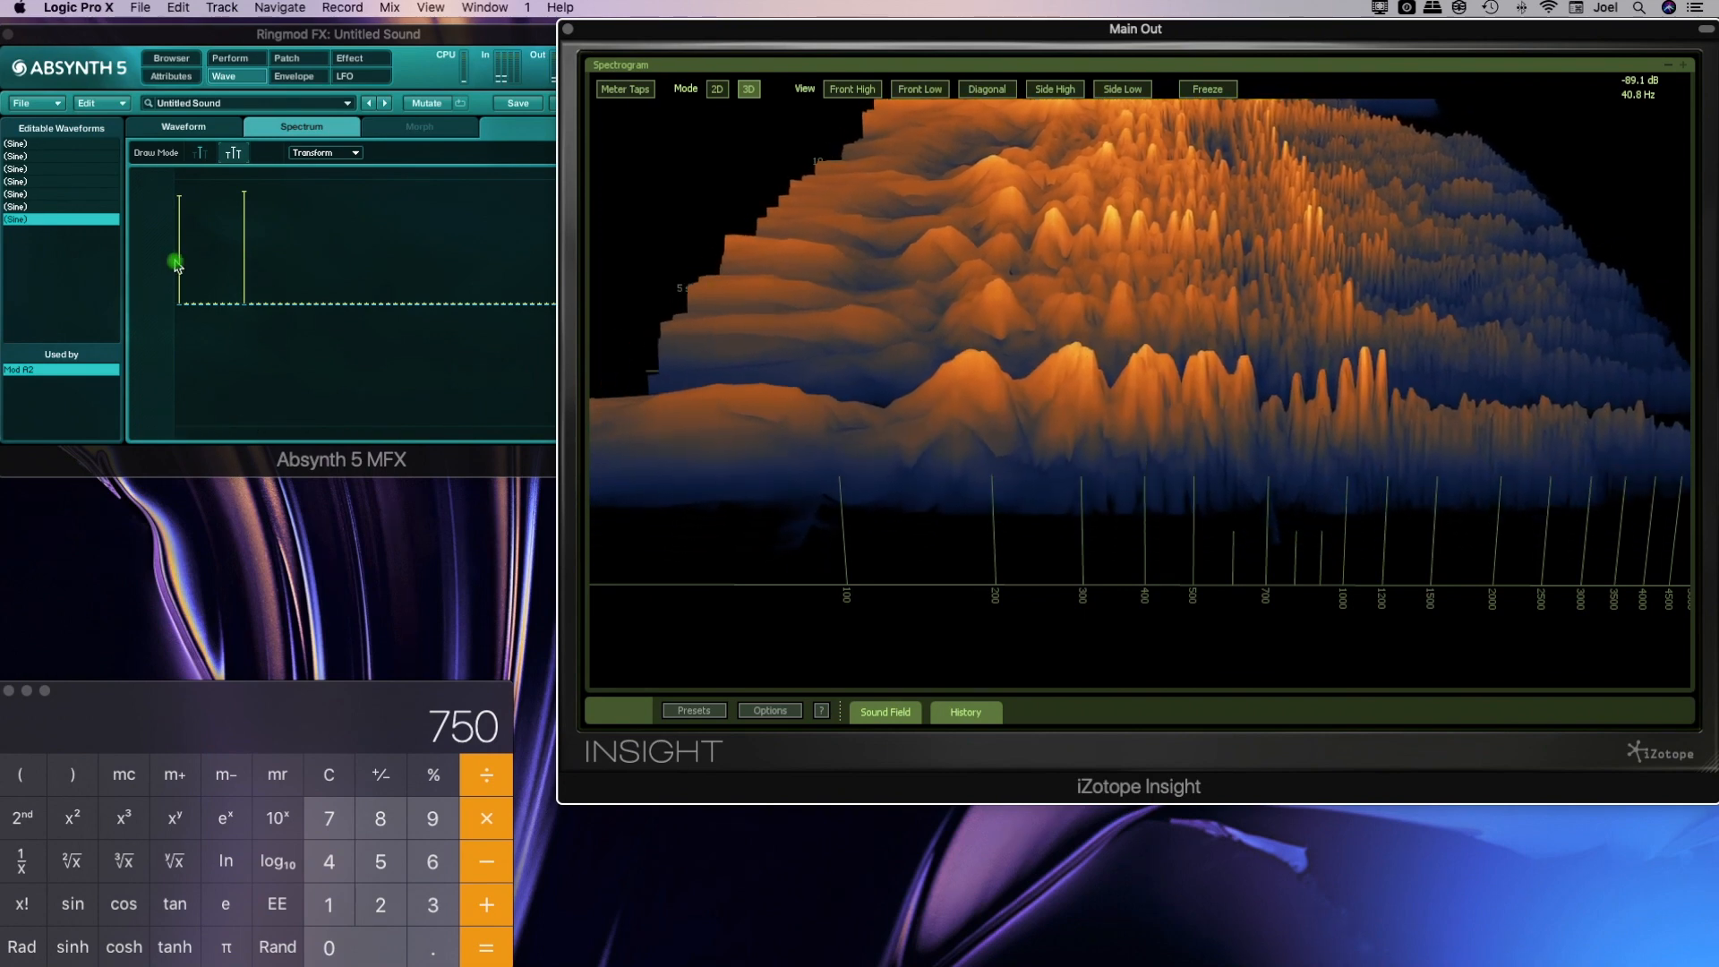
drag(182, 210, 180, 265)
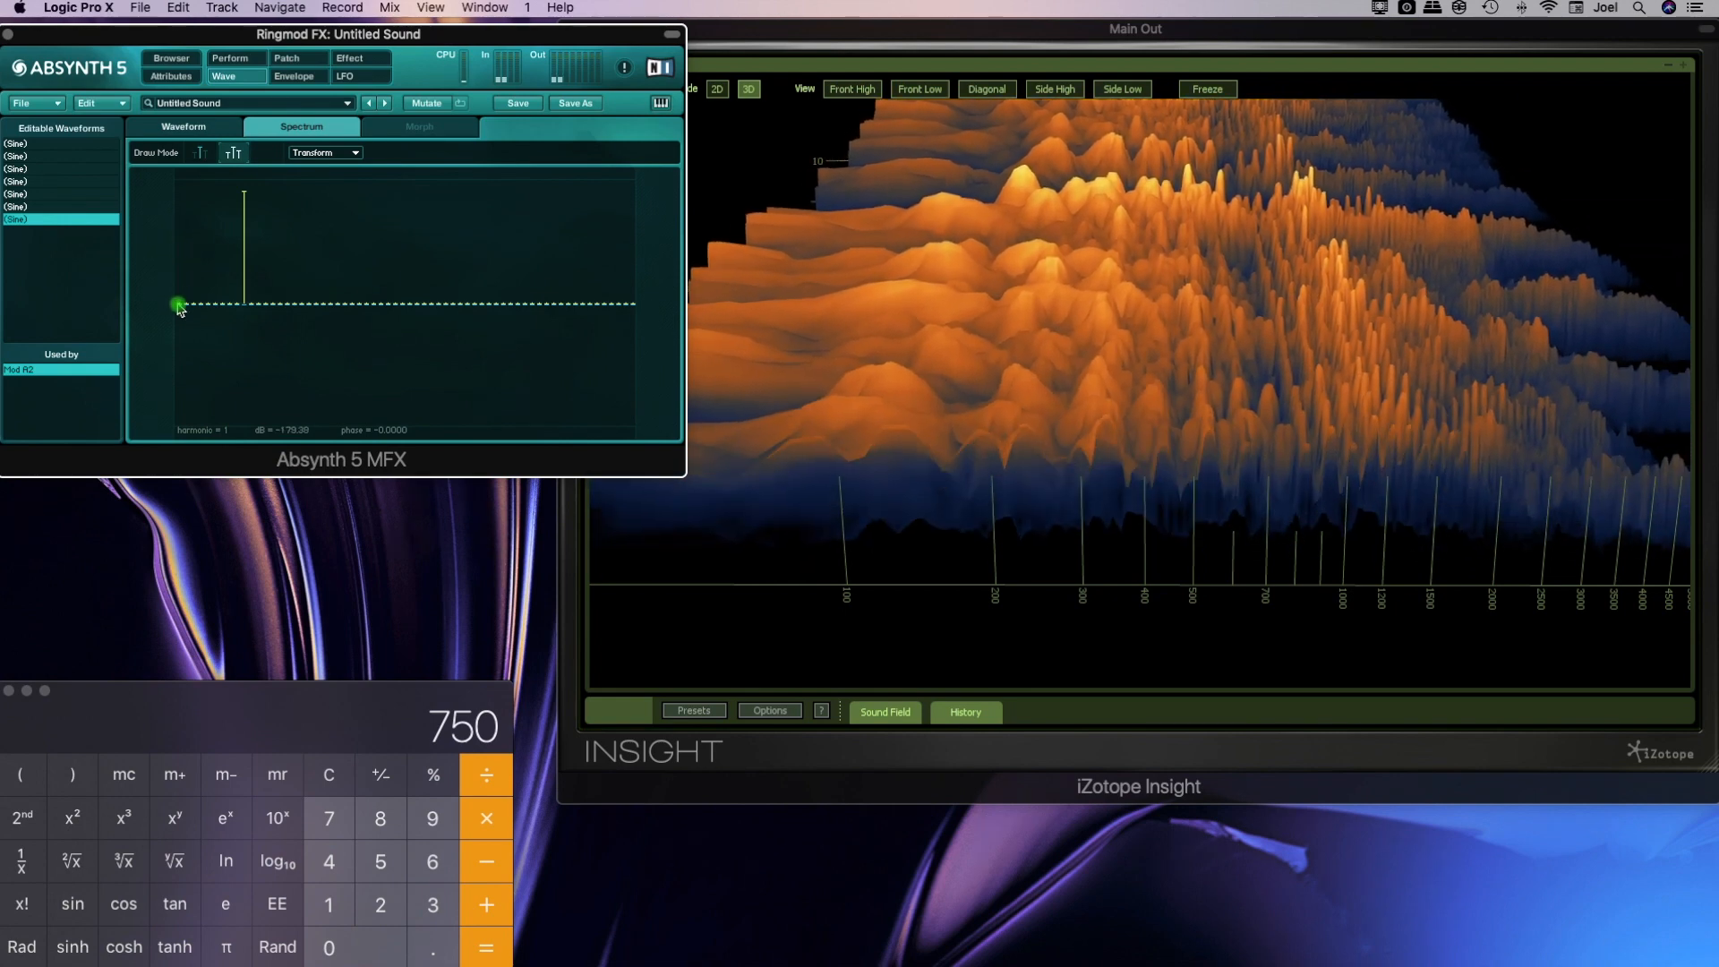
click(1235, 582)
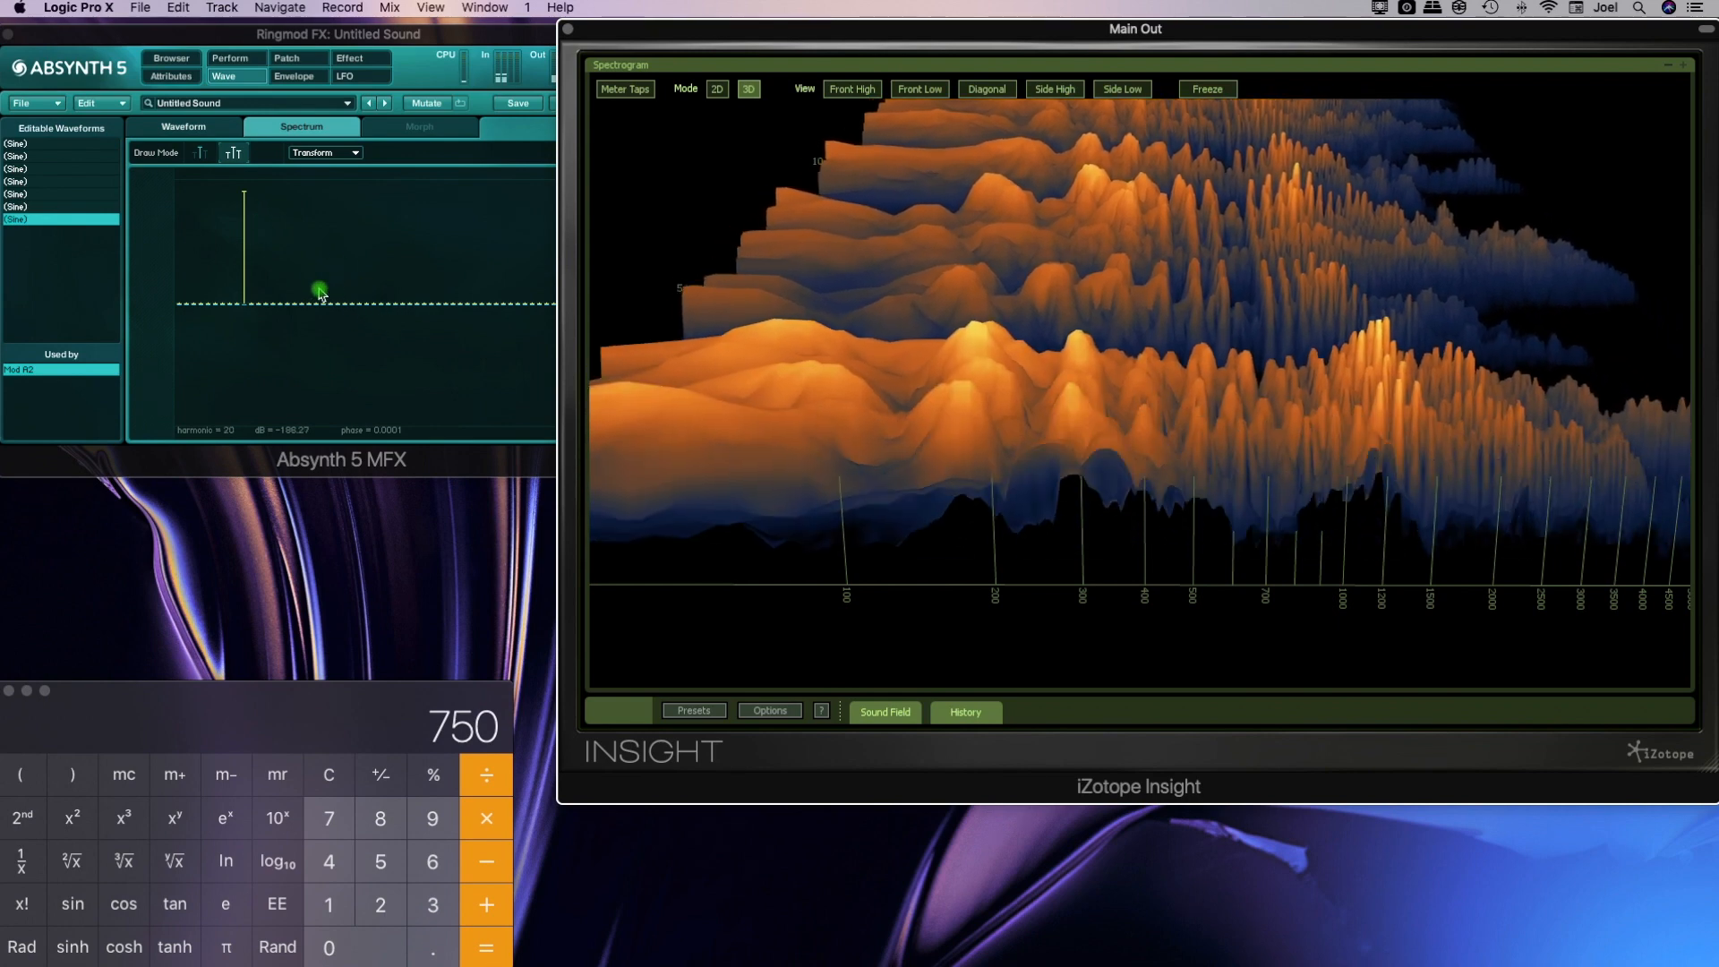
Add another harmonic around number 20 to the wave's spectrum, at nearly the same level as the existing one
click(320, 292)
drag(321, 278, 320, 213)
click(1316, 492)
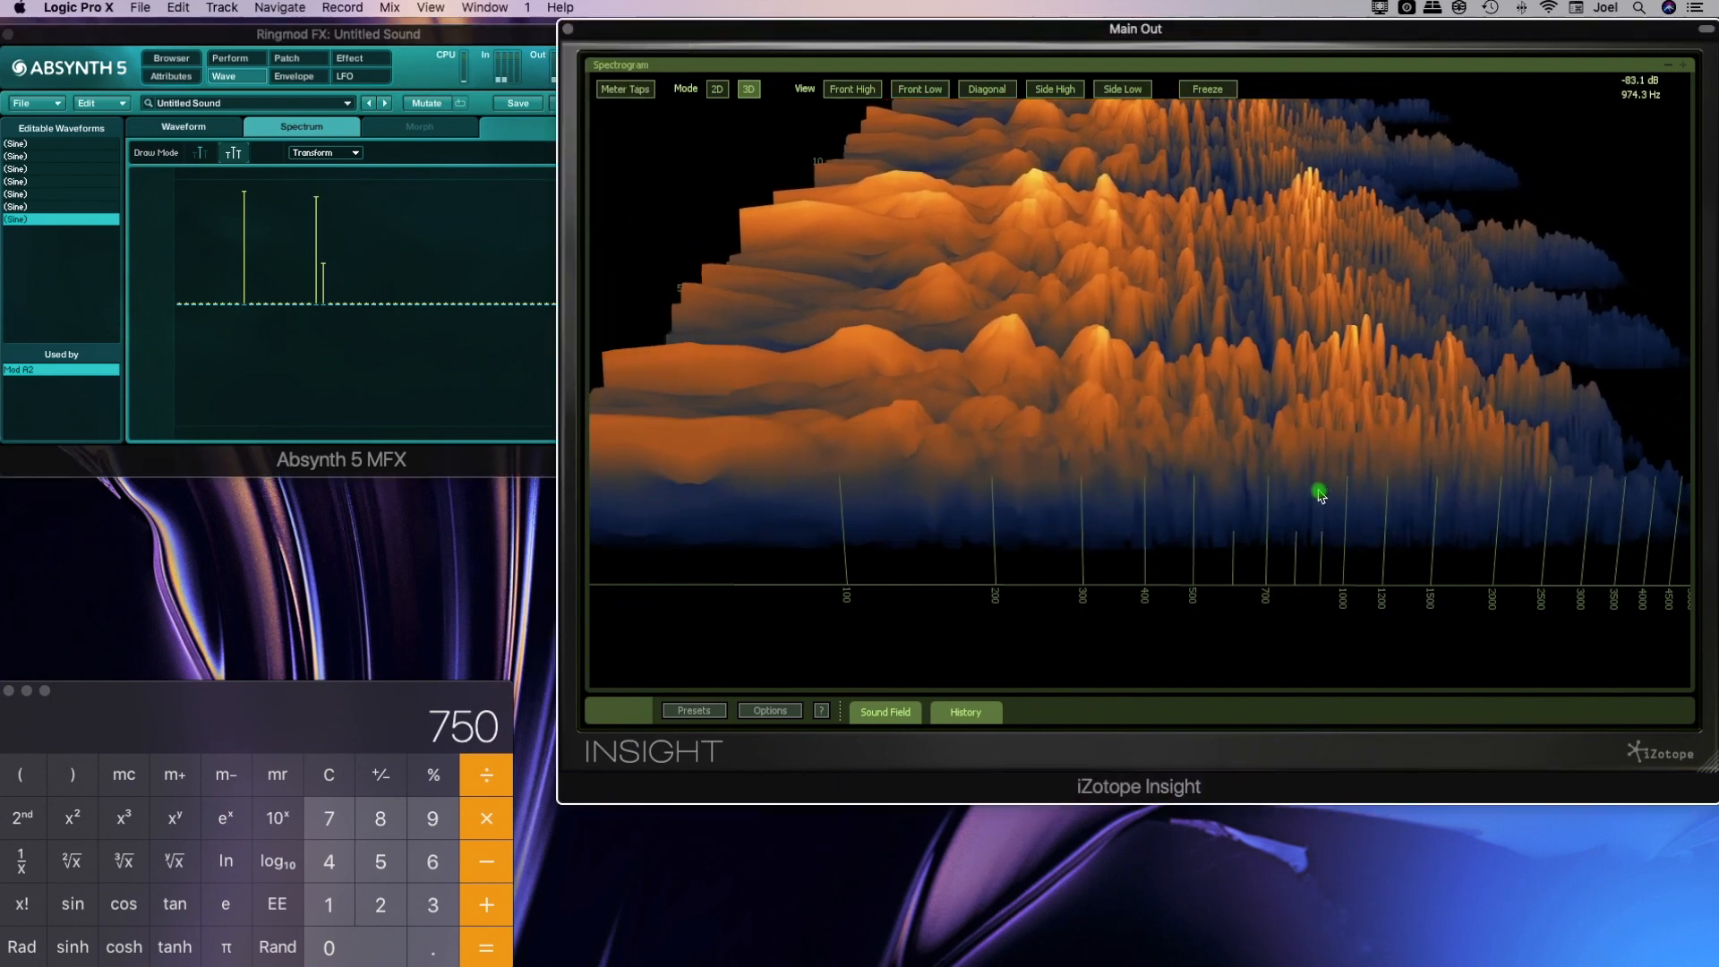
Multiply the Calculator's result by 2 and examine the spectrogram around that frequency
click(486, 825)
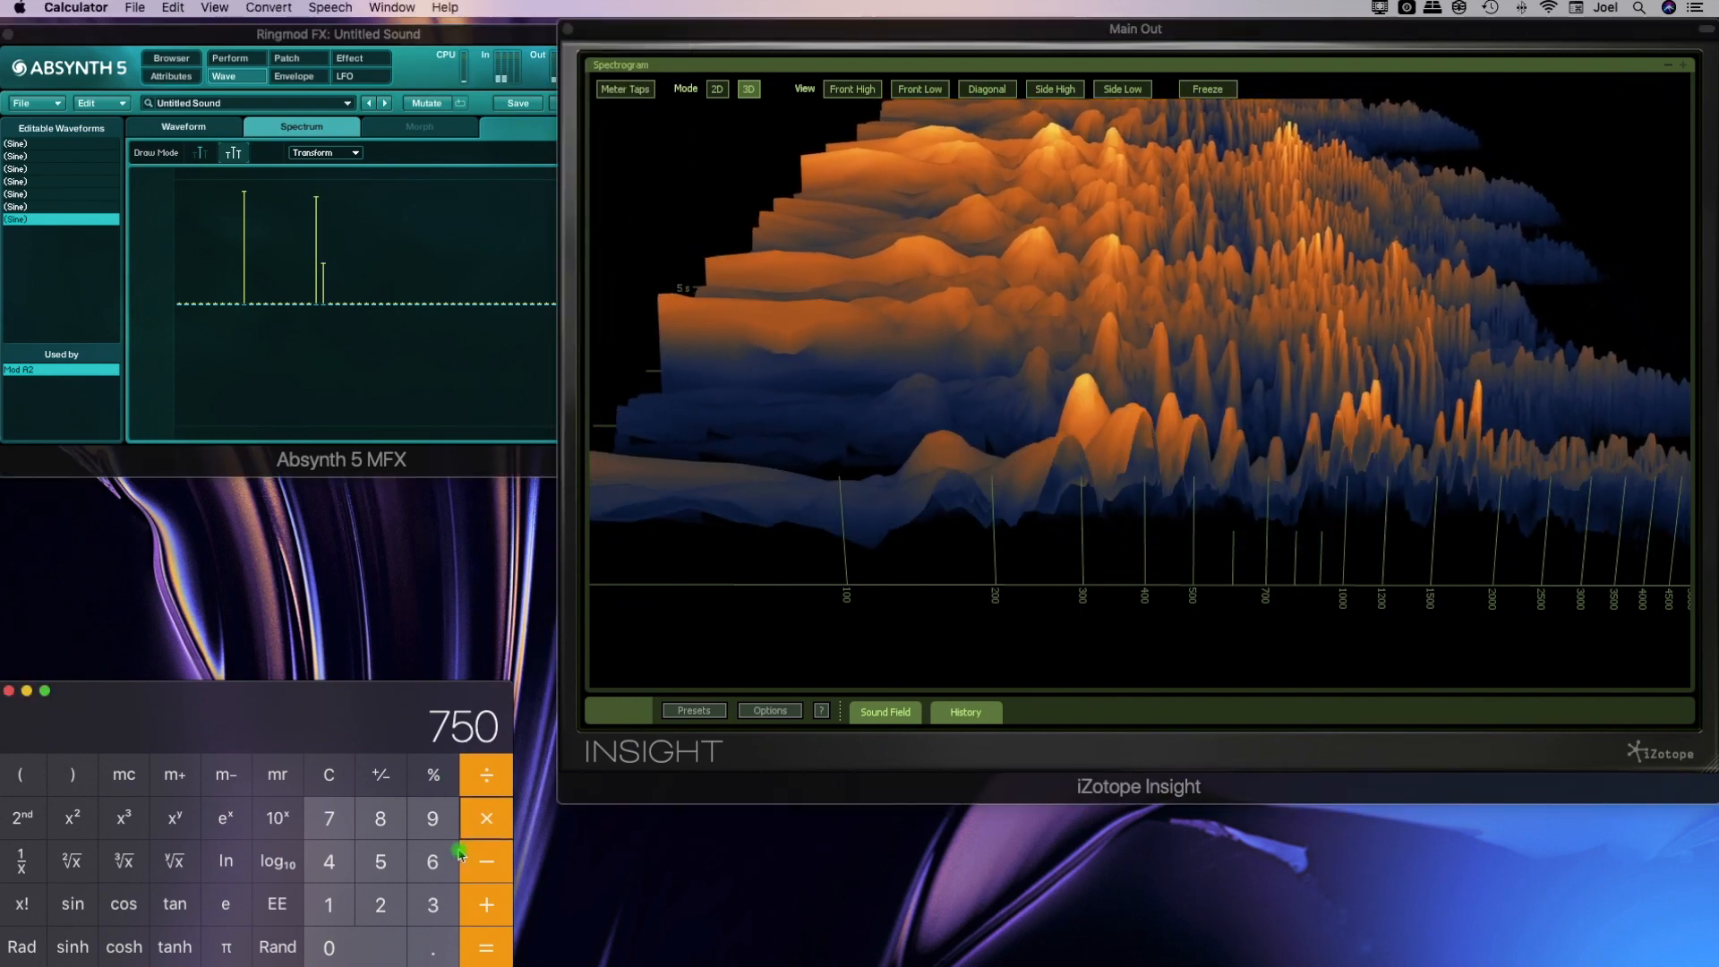
click(387, 902)
click(482, 956)
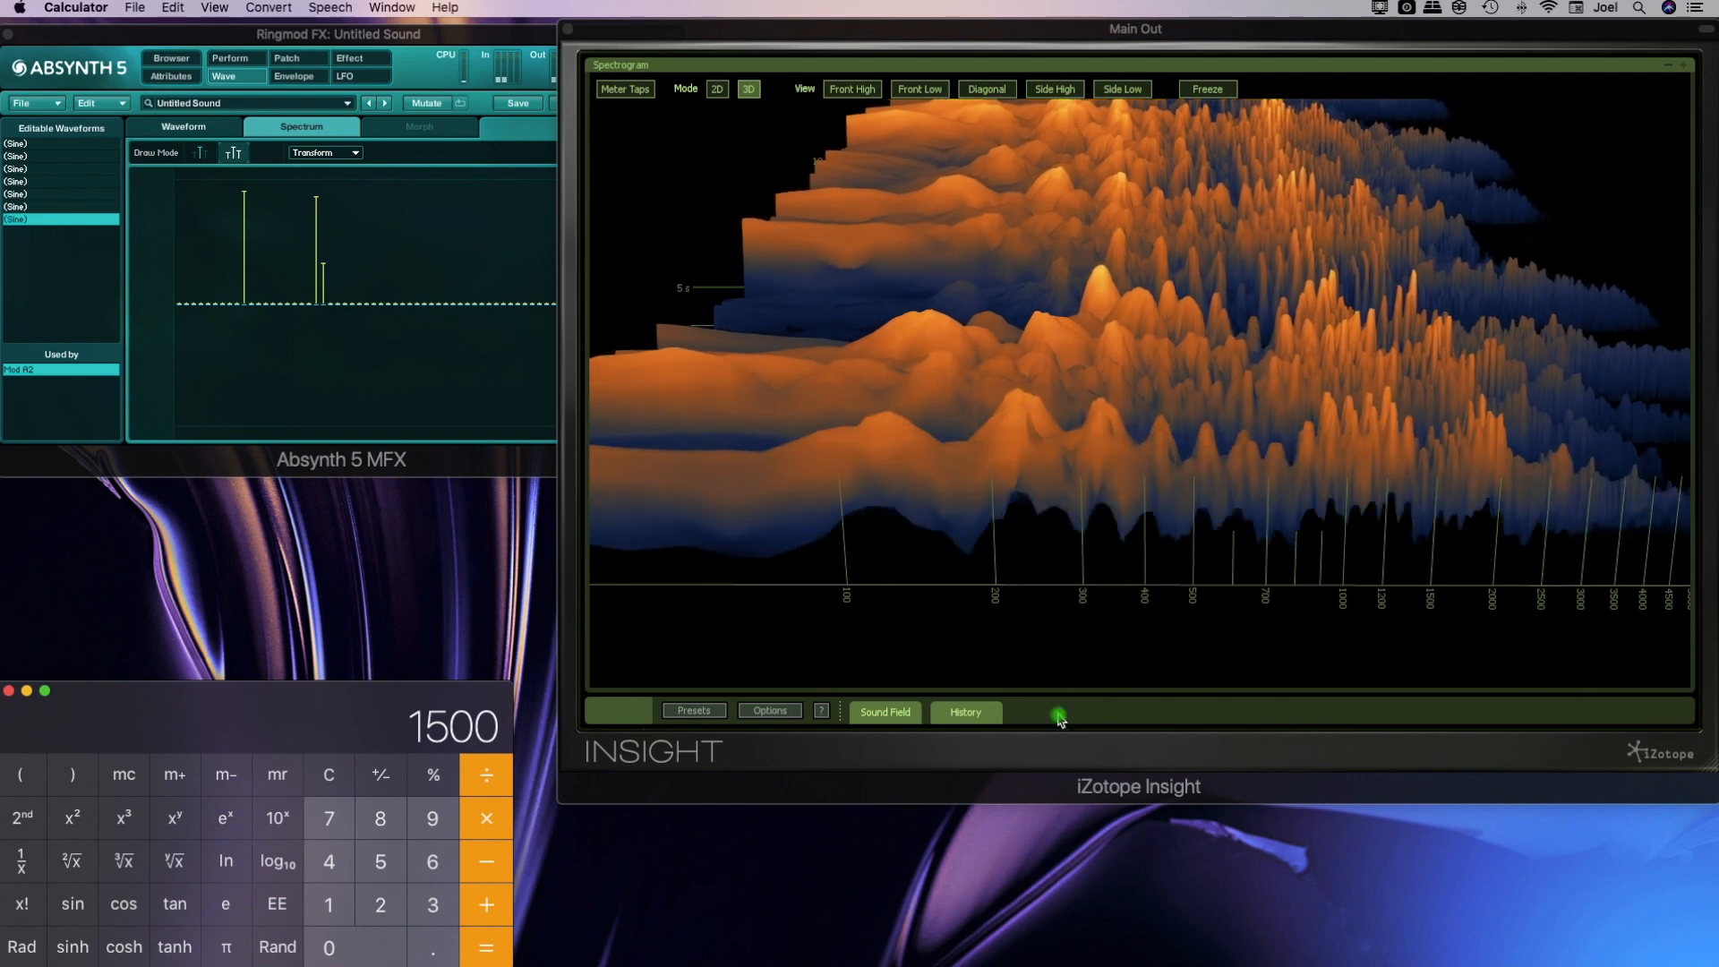
click(1427, 522)
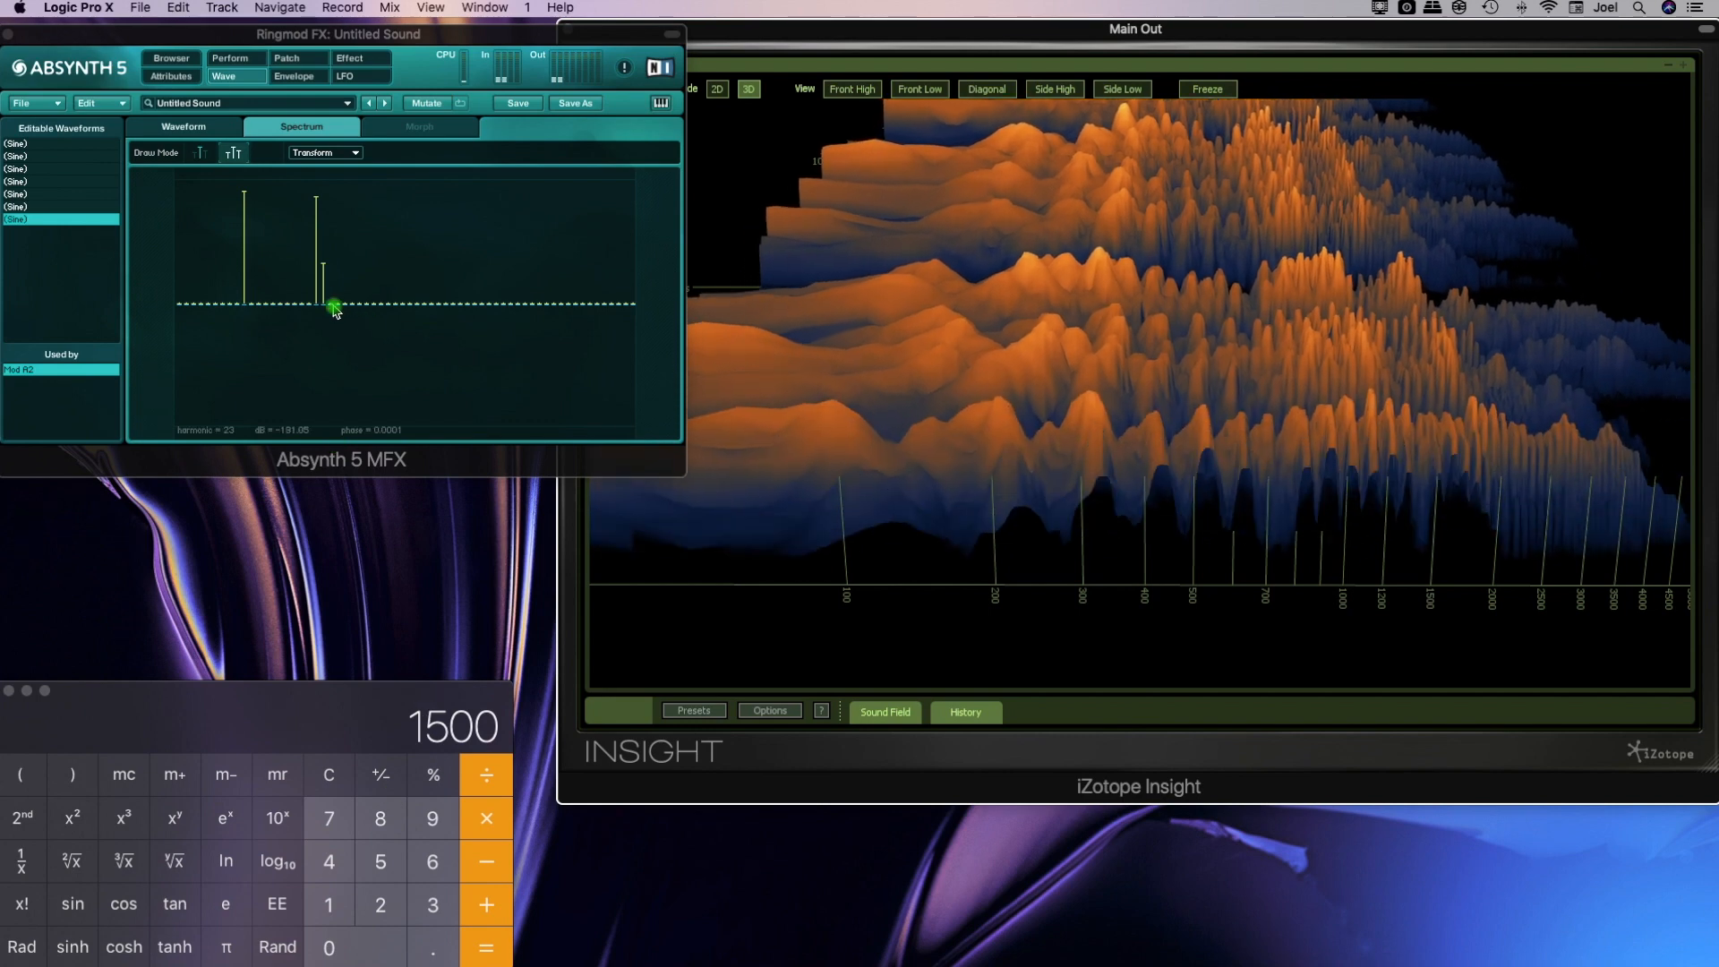
Remove the smaller stray harmonic beside the newest one from the spectrum, and calculate 75 × 20 in Calculator
drag(326, 296, 326, 309)
click(325, 779)
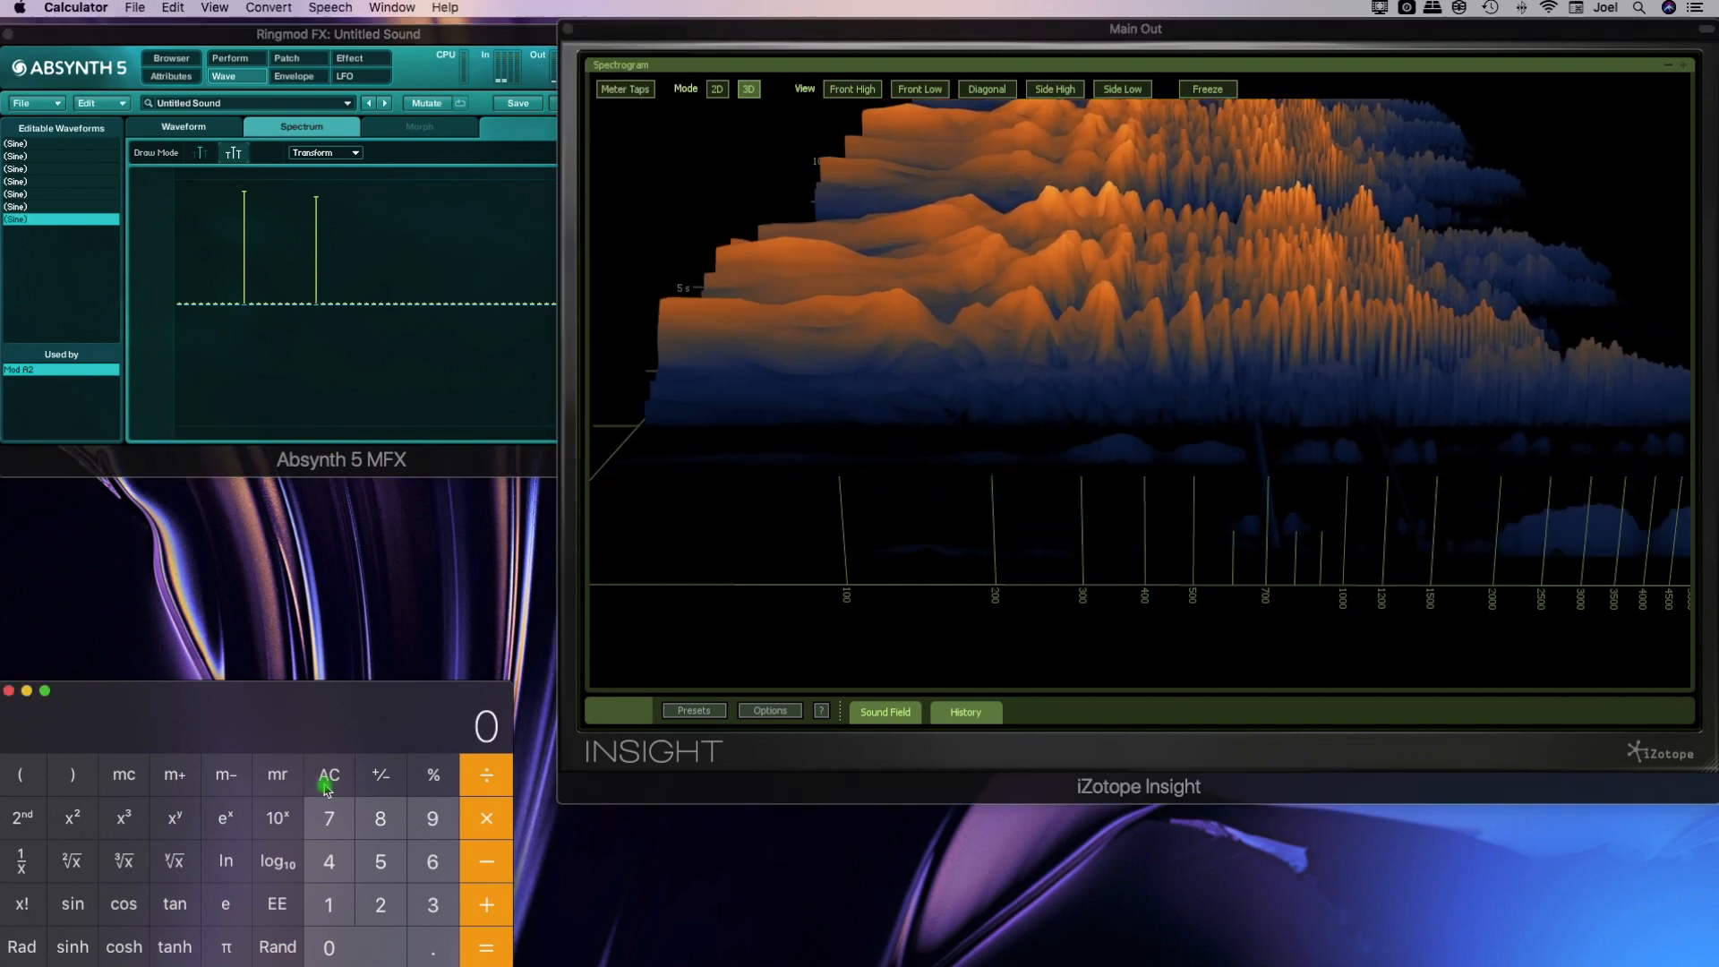
click(330, 817)
click(380, 861)
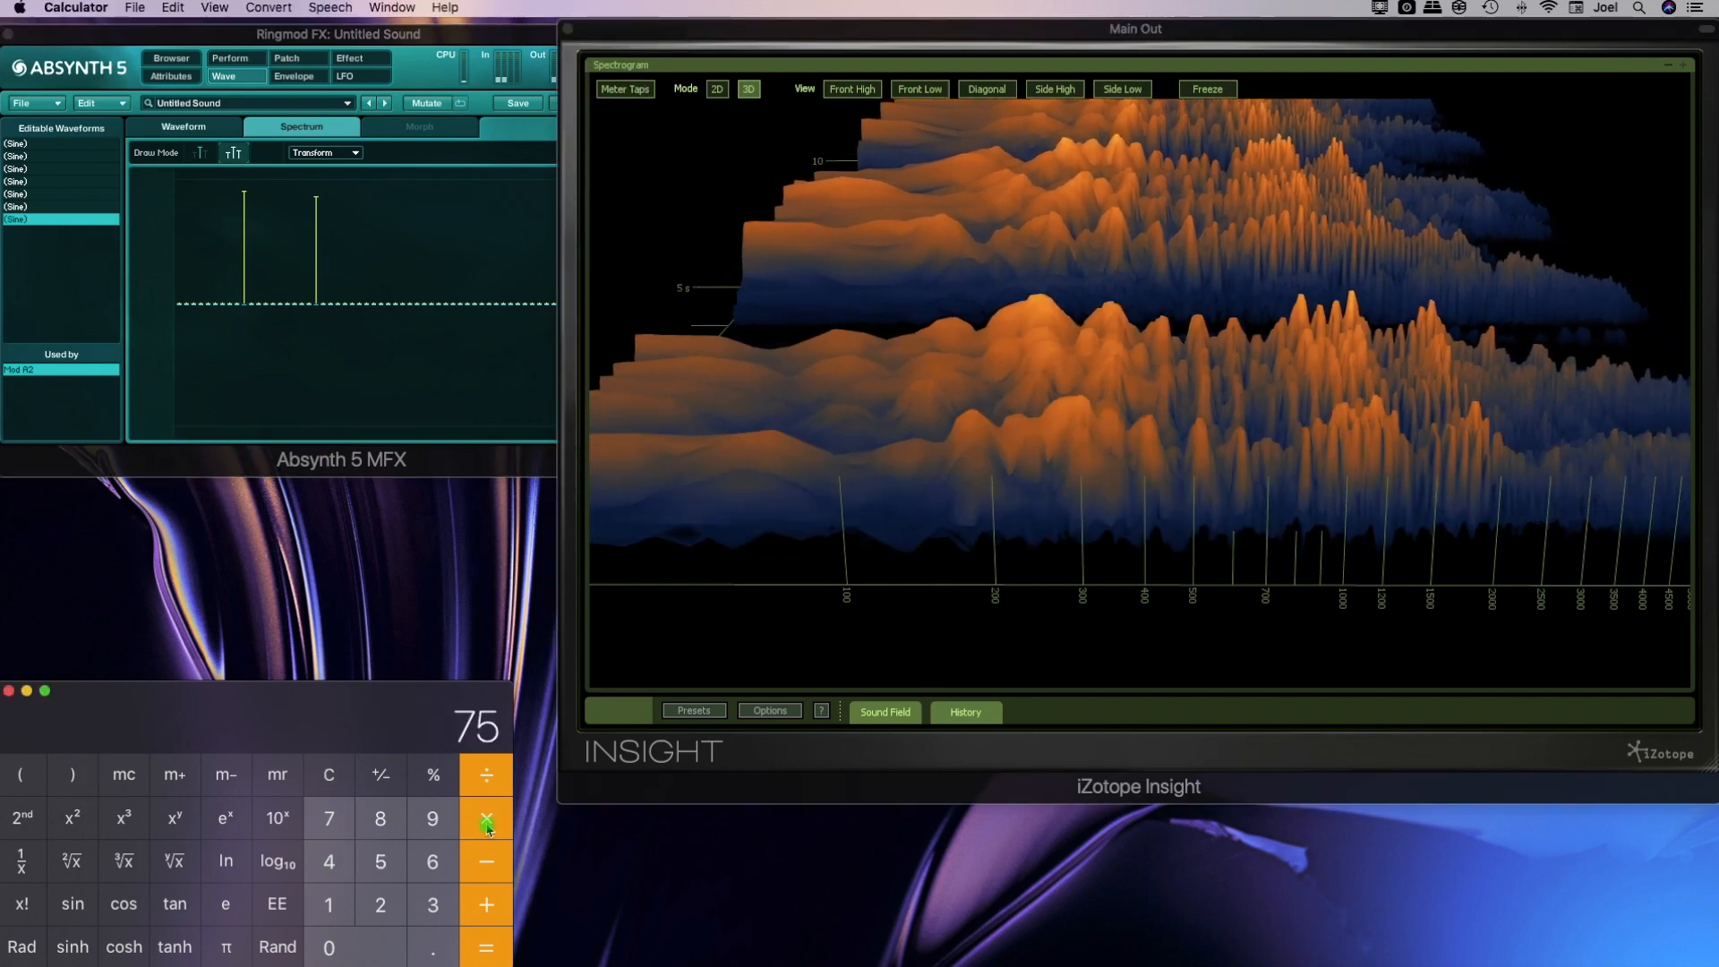
click(486, 822)
click(379, 904)
click(363, 944)
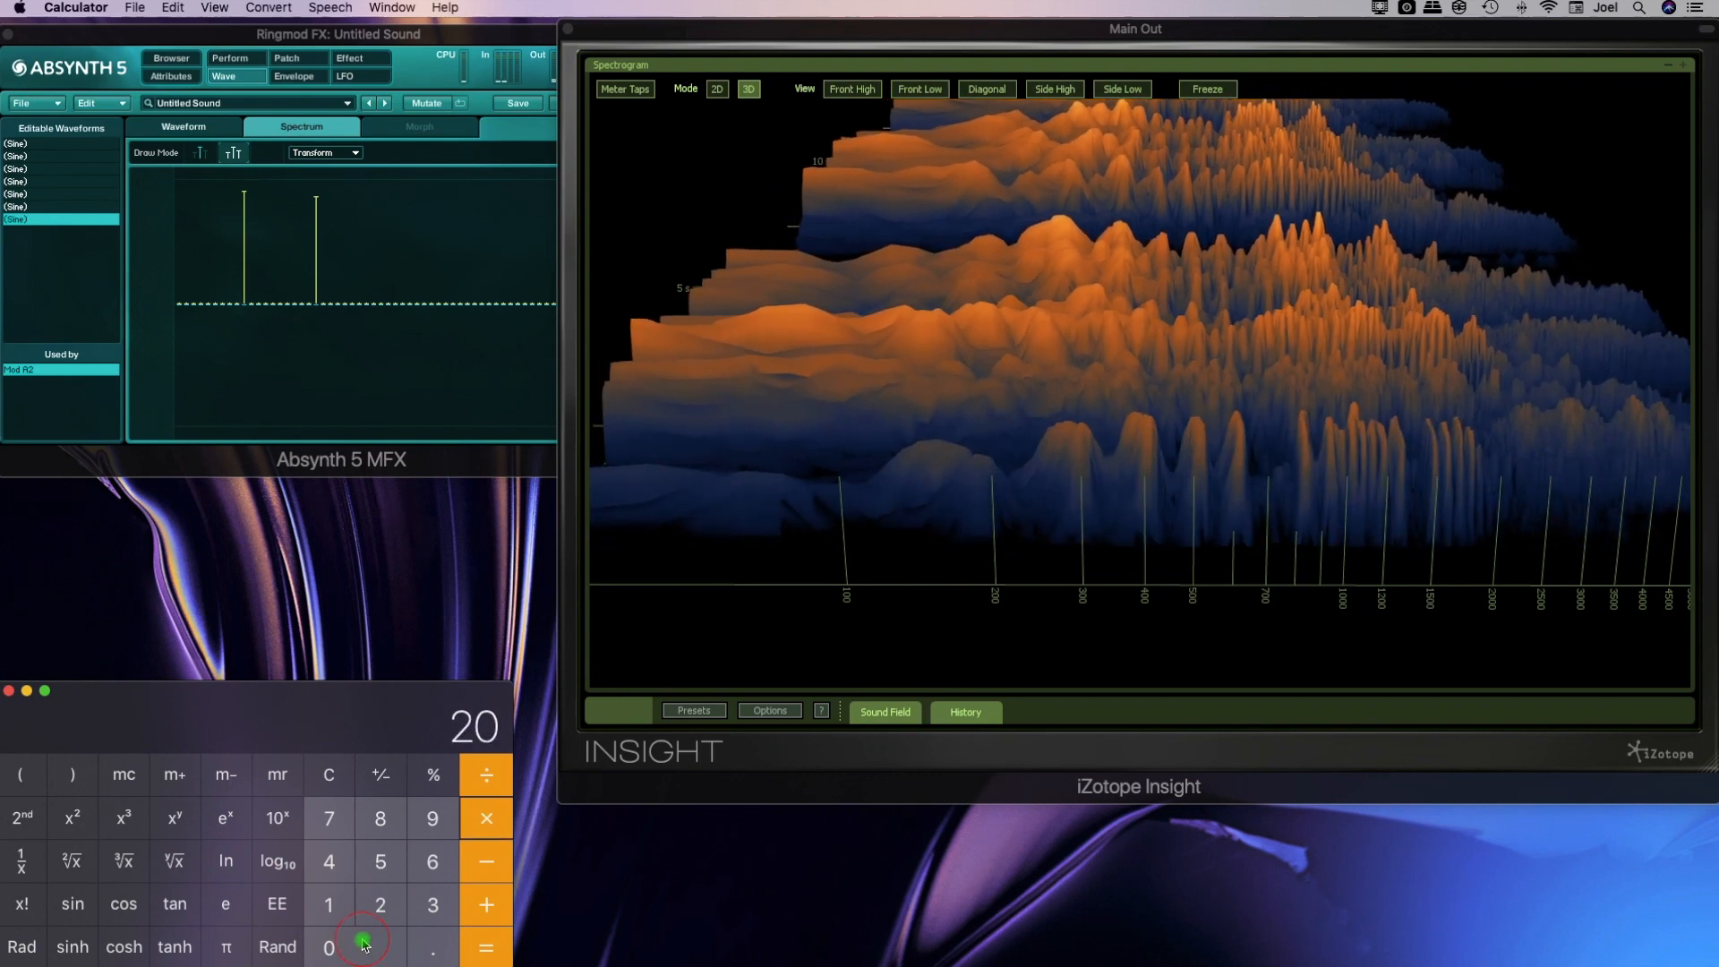
click(484, 946)
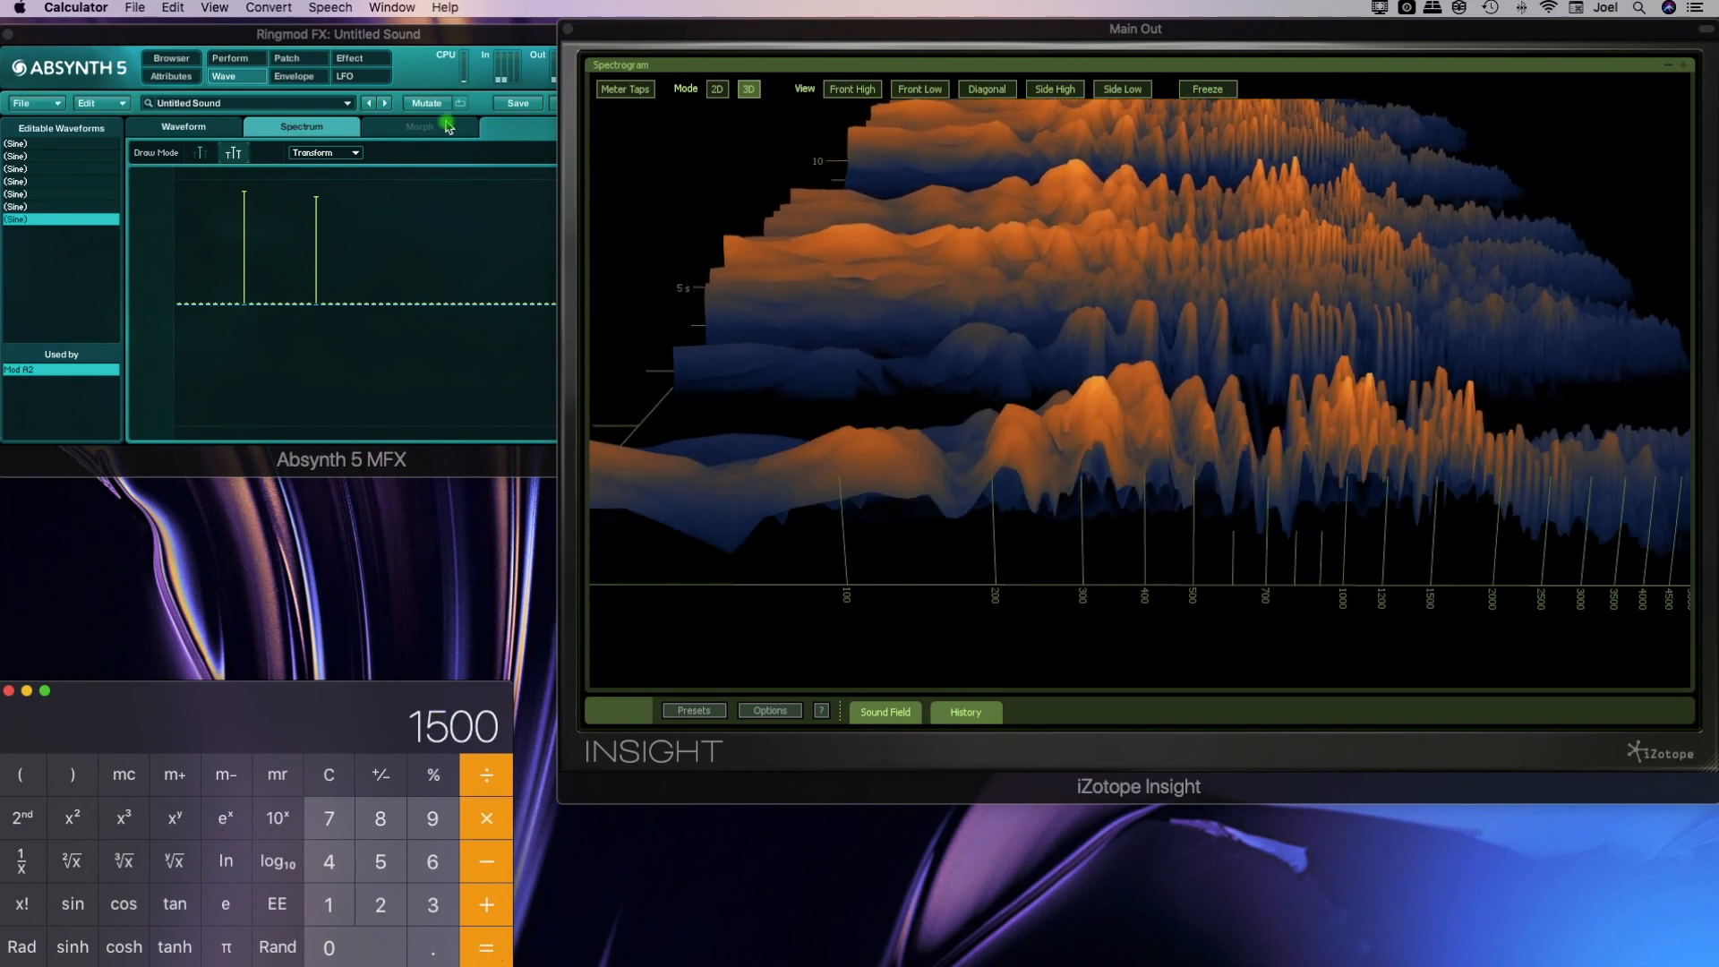
Check the result from the patch, reopen the Ringmod's wave for editing and restore its fundamental to about the other harmonics' level
click(287, 59)
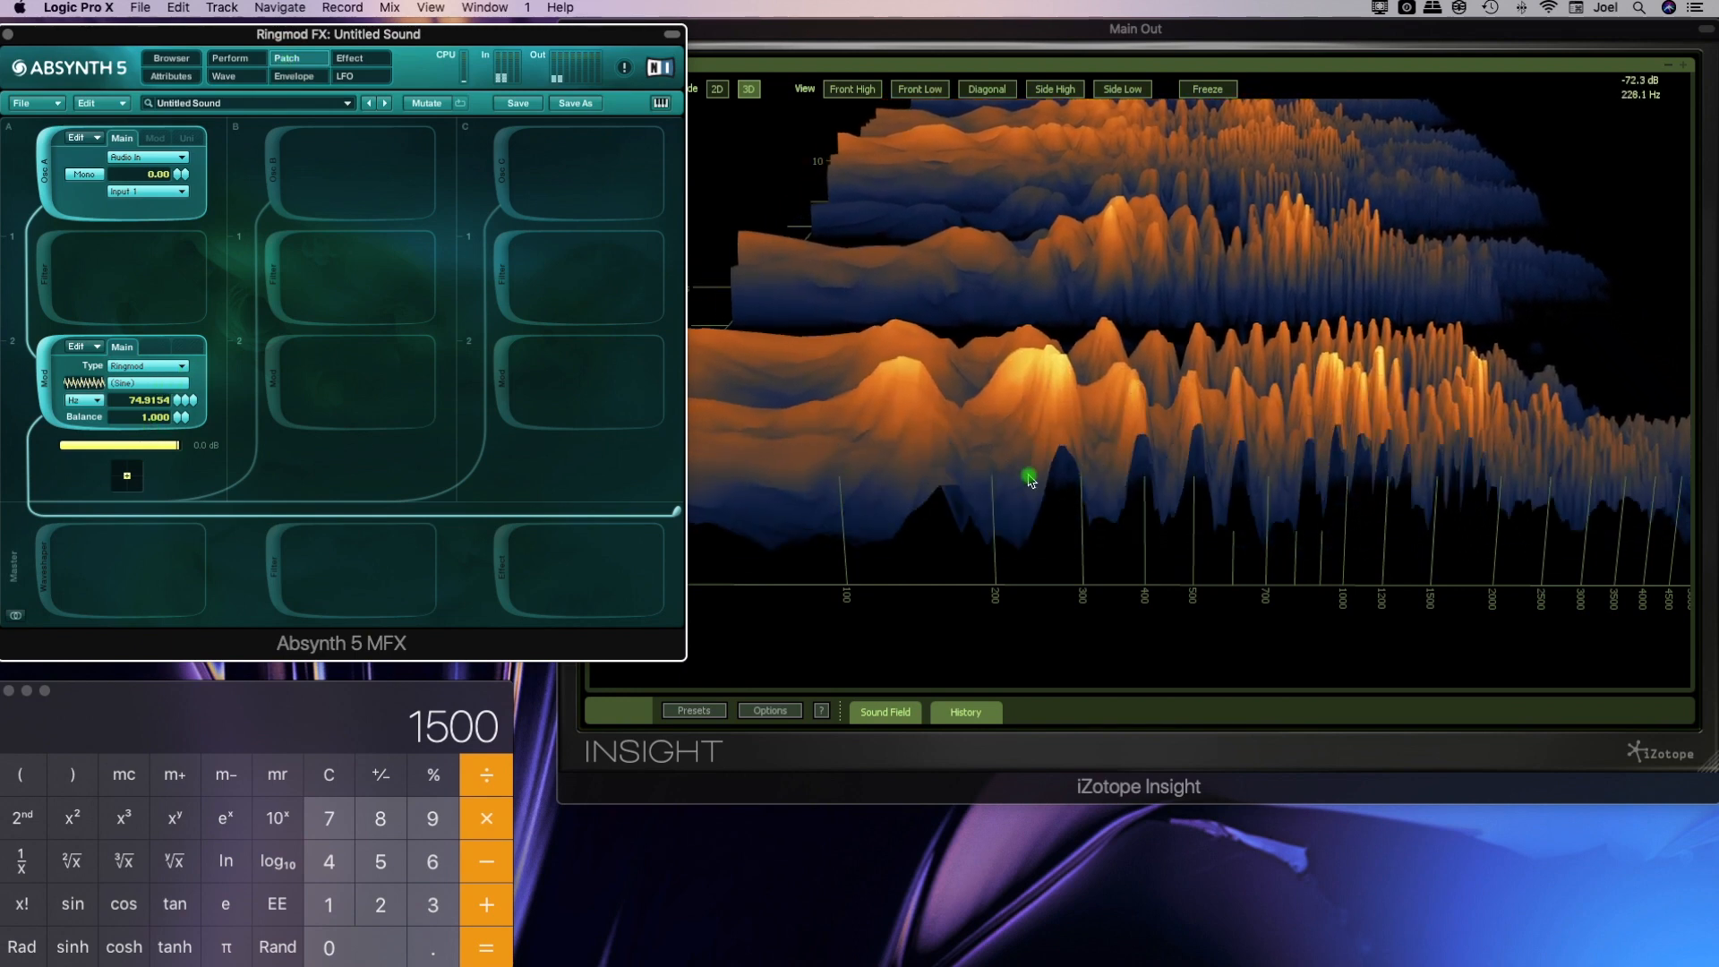
click(922, 475)
click(174, 392)
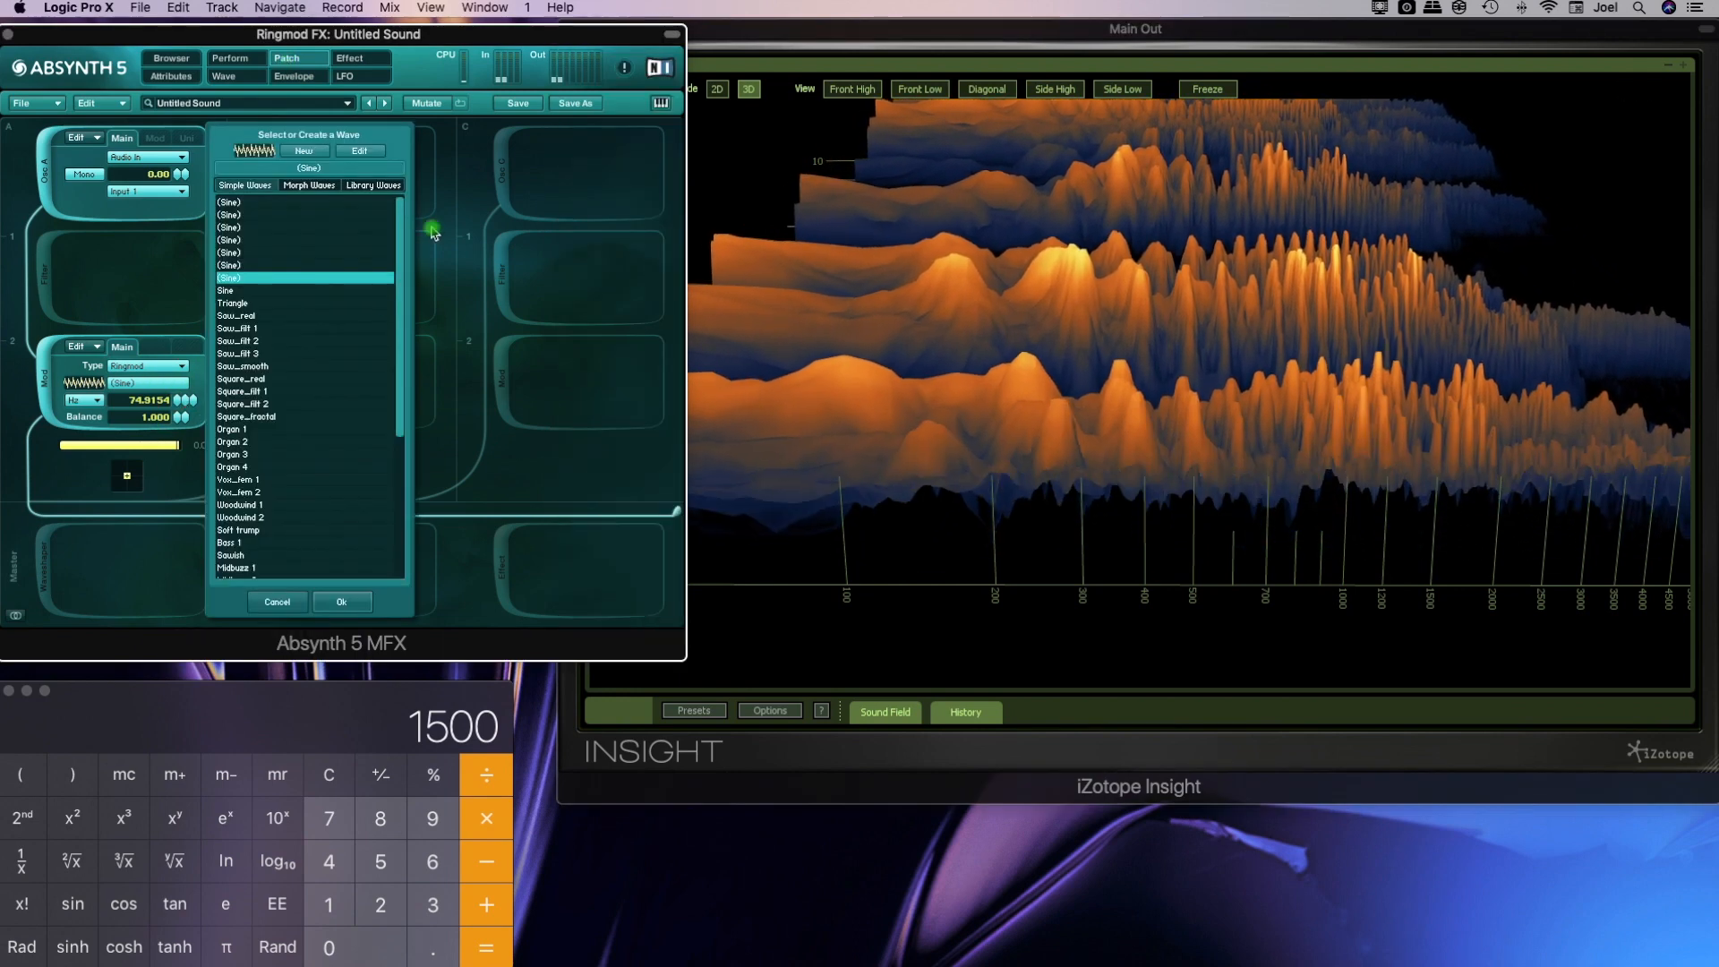
click(358, 157)
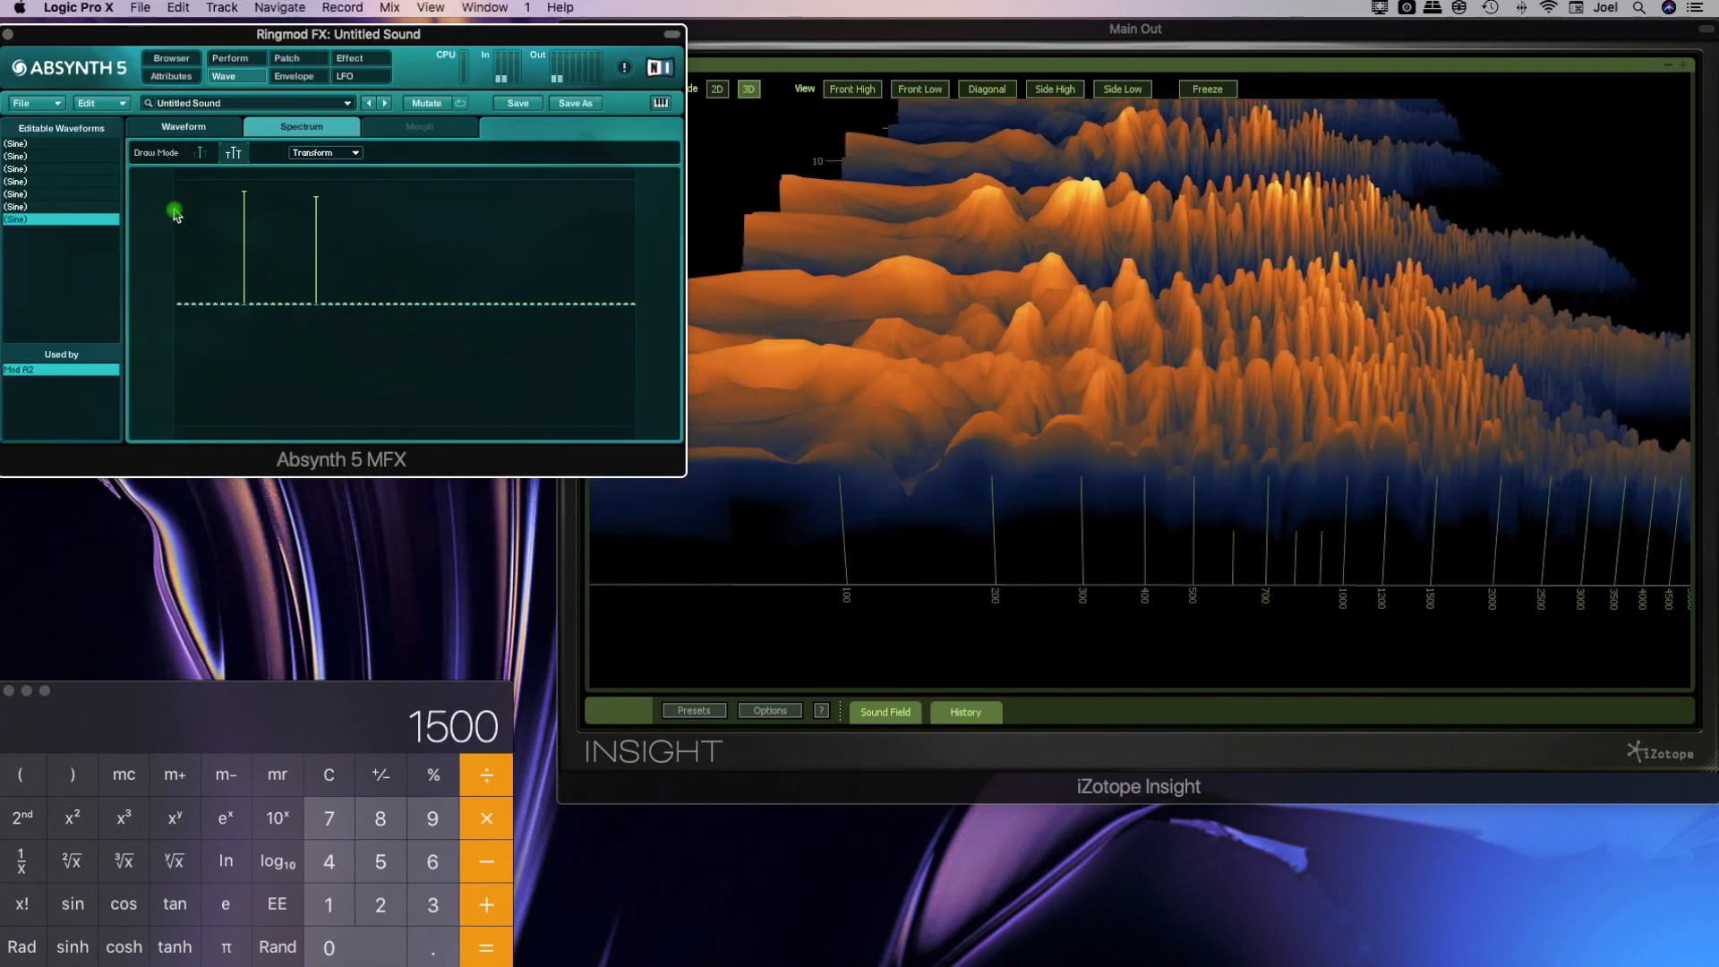
drag(179, 211, 179, 186)
Return to the patch, set the Ringmod balance to 0.000, and reframe the 3D spectrogram to span about 100 to 15000 Hz
click(297, 61)
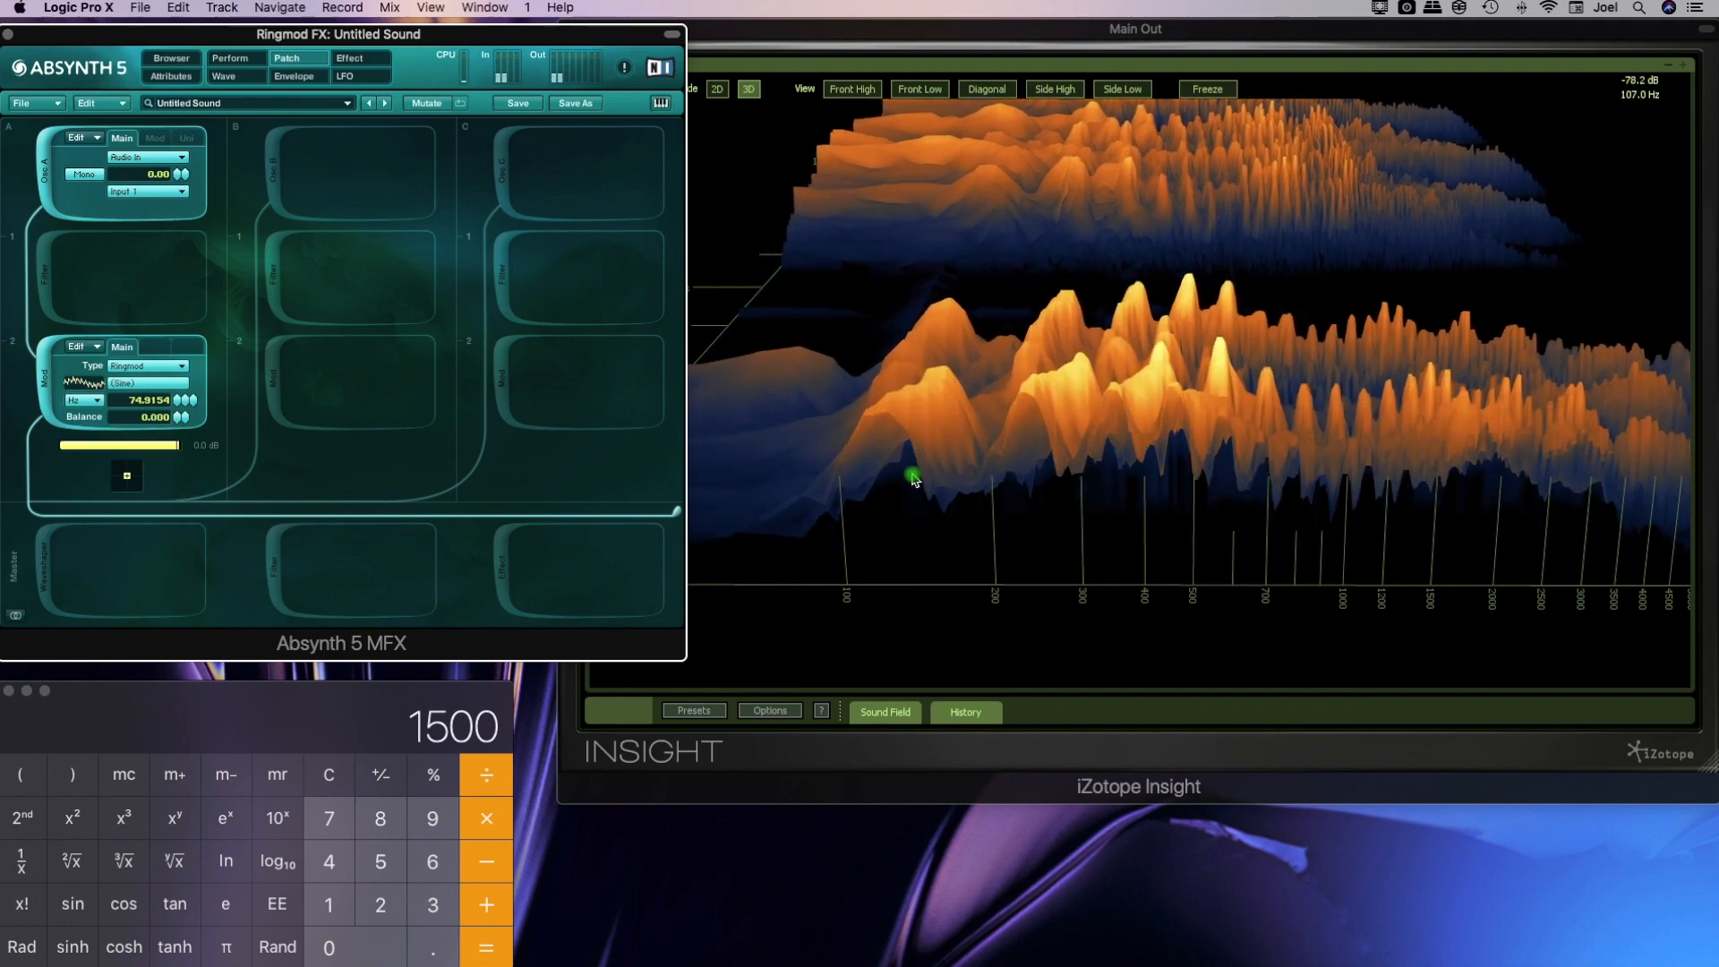
click(910, 480)
drag(1086, 562, 1125, 564)
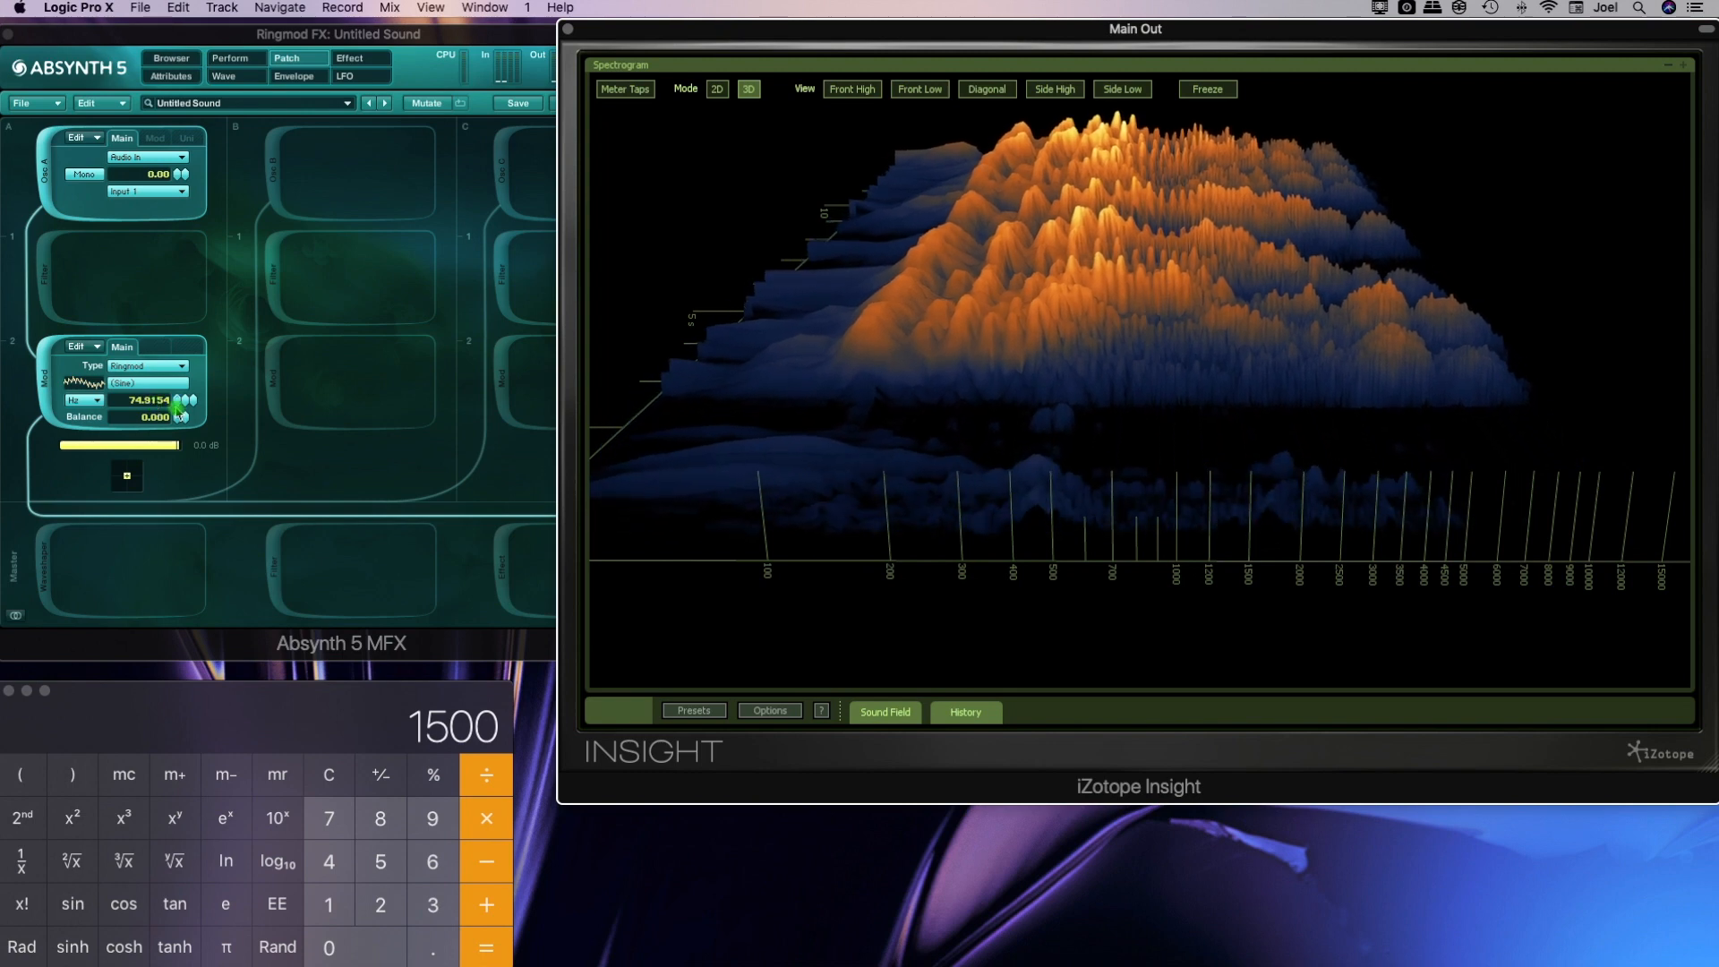
Assign the plain Sine wave to the Ringmod, with balance at 1.000 and frequency at 448.9849 Hz
click(148, 385)
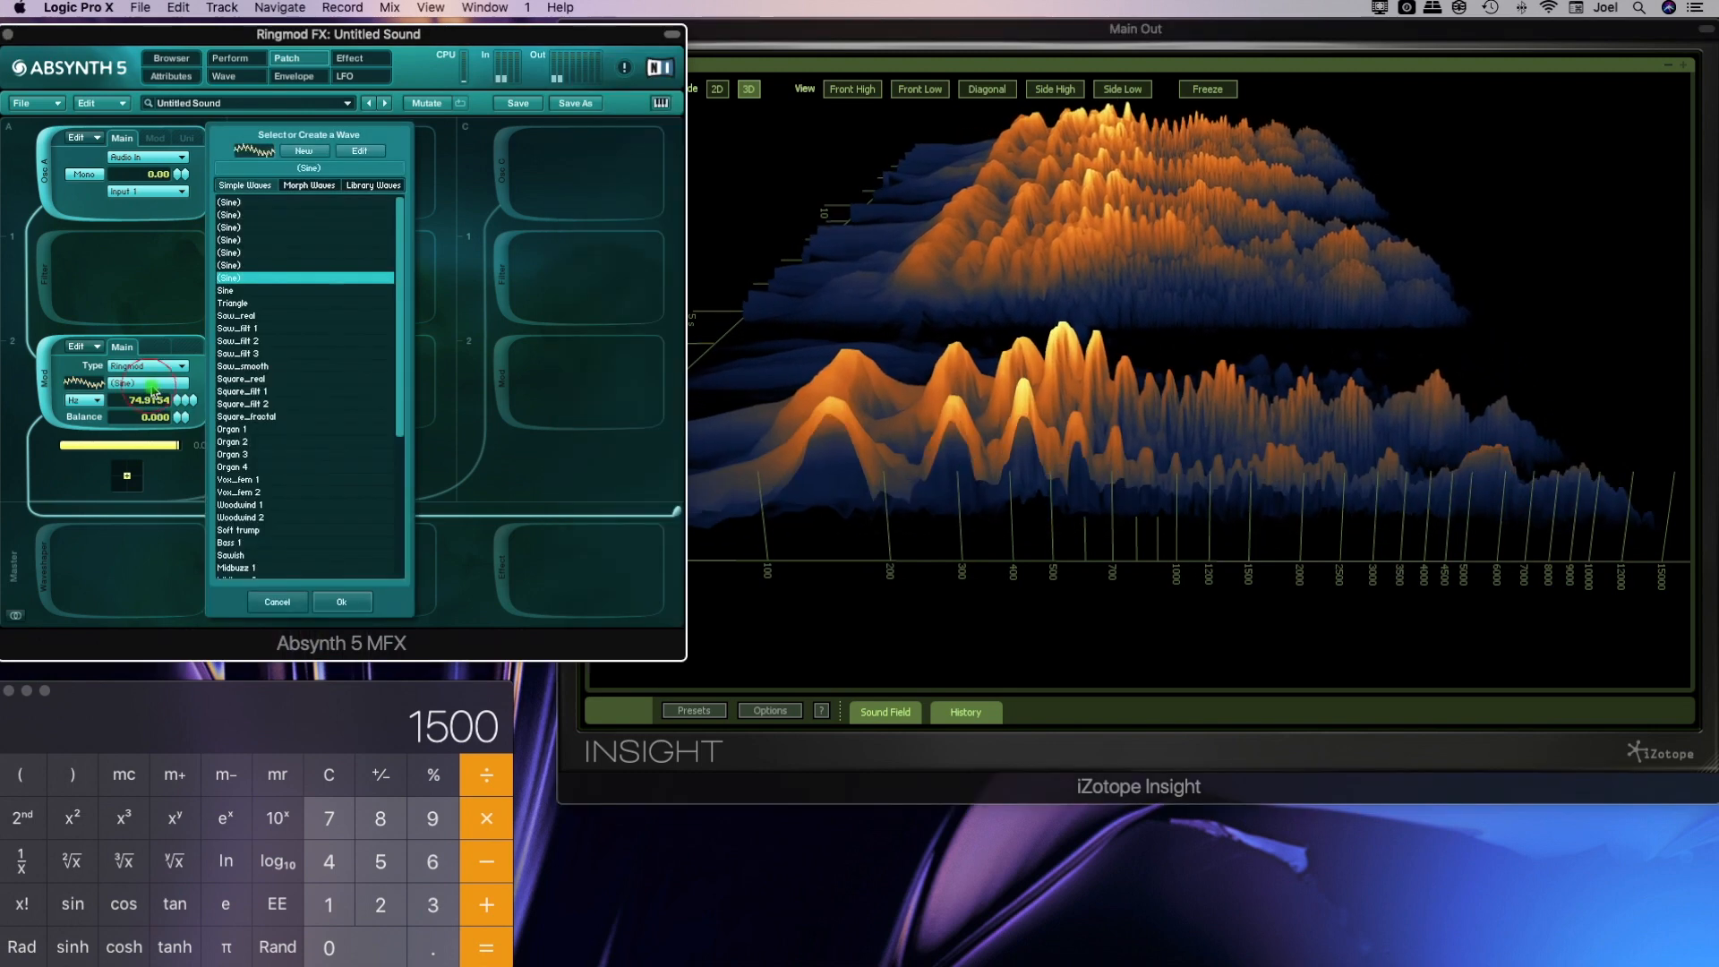
click(234, 291)
click(340, 603)
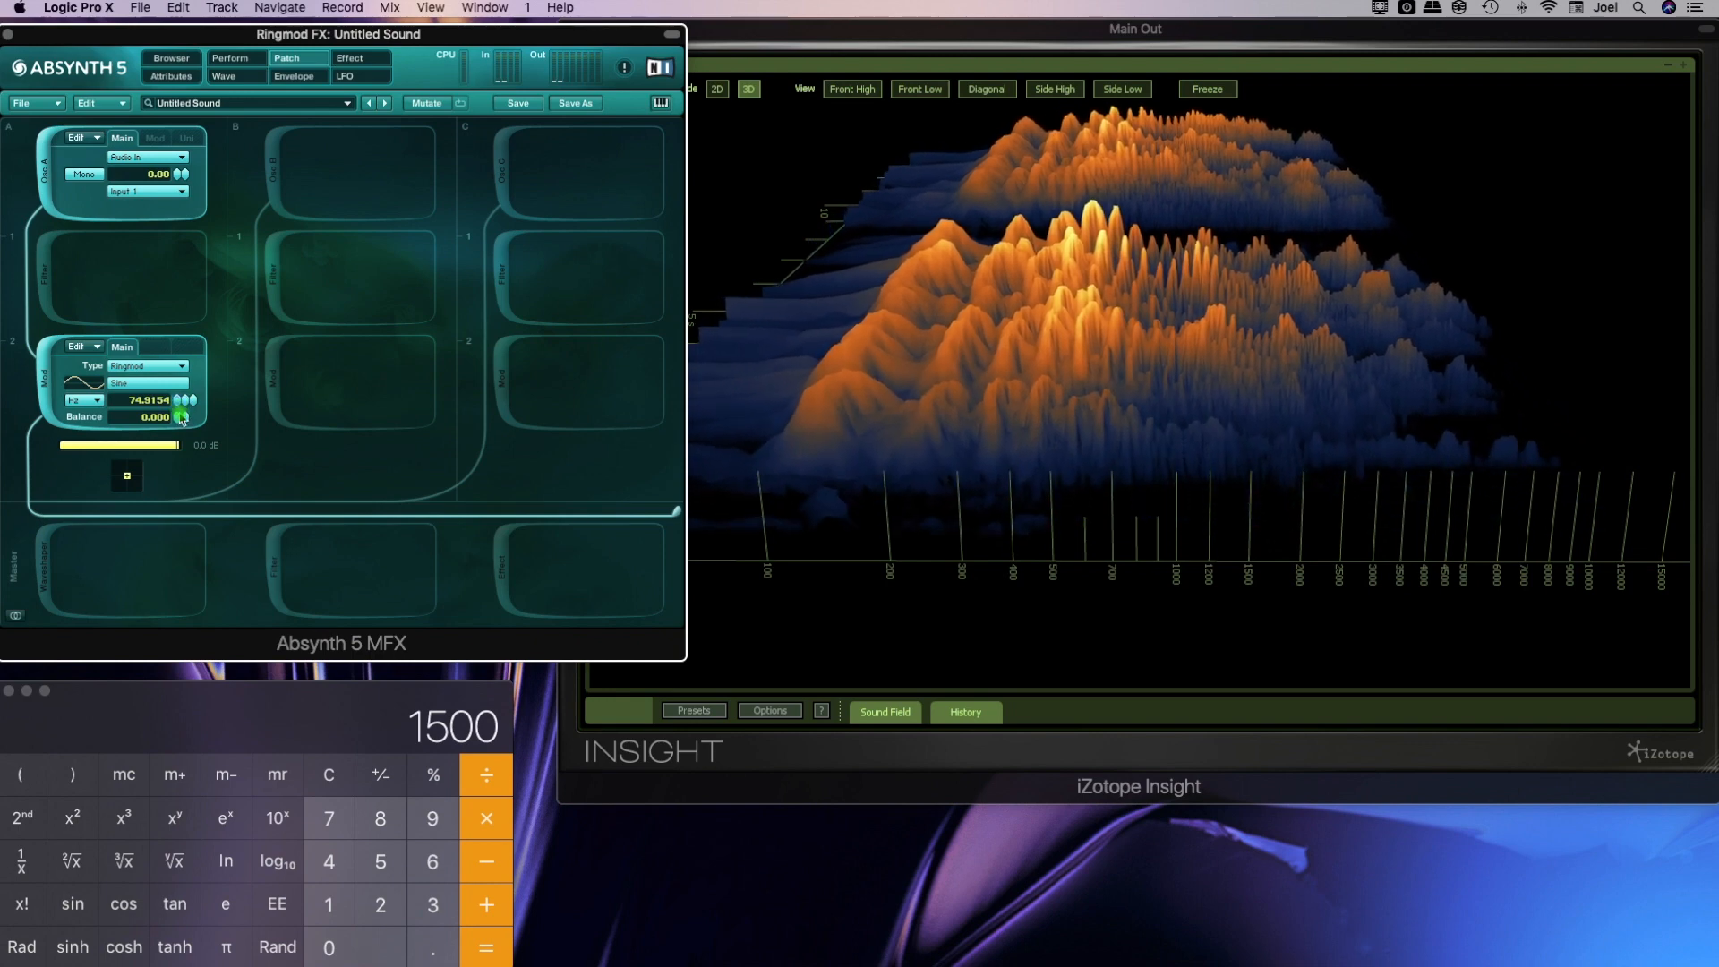
mouse_move(182, 417)
mouse_down()
mouse_move(182, 310)
mouse_move(191, 430)
mouse_up()
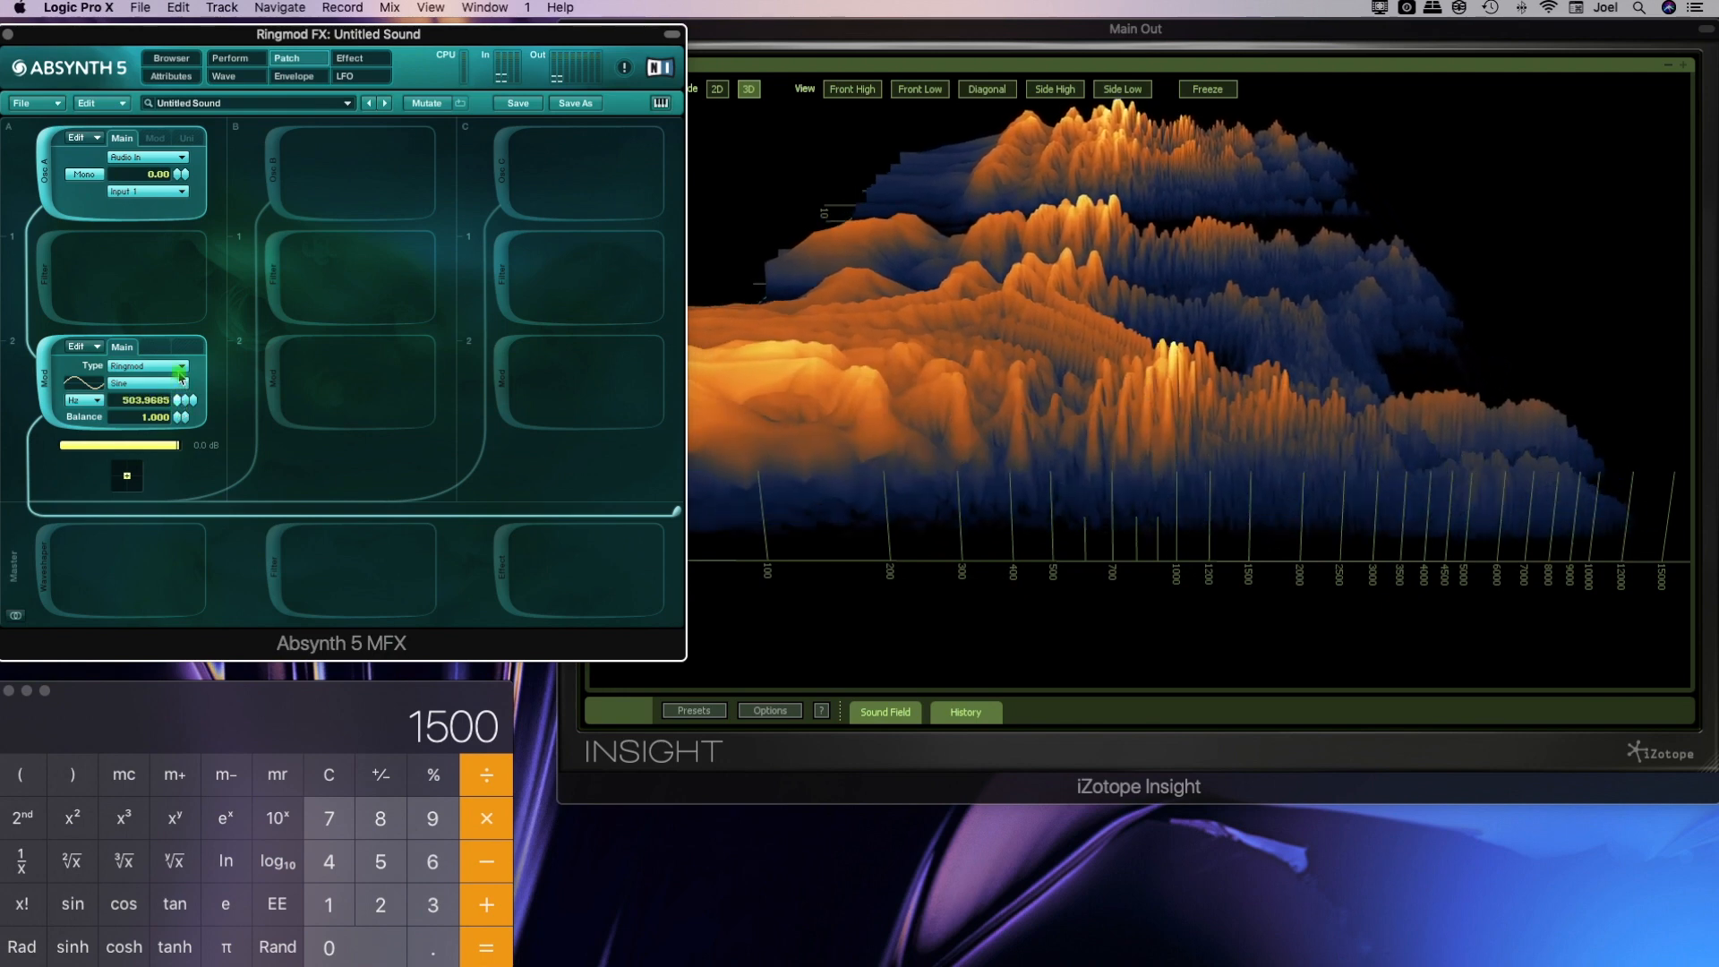
Create a new Ringmod sine wave with two quieter higher harmonics, return to the patch, and examine the spectrogram around 500 Hz to 1 kHz
click(148, 385)
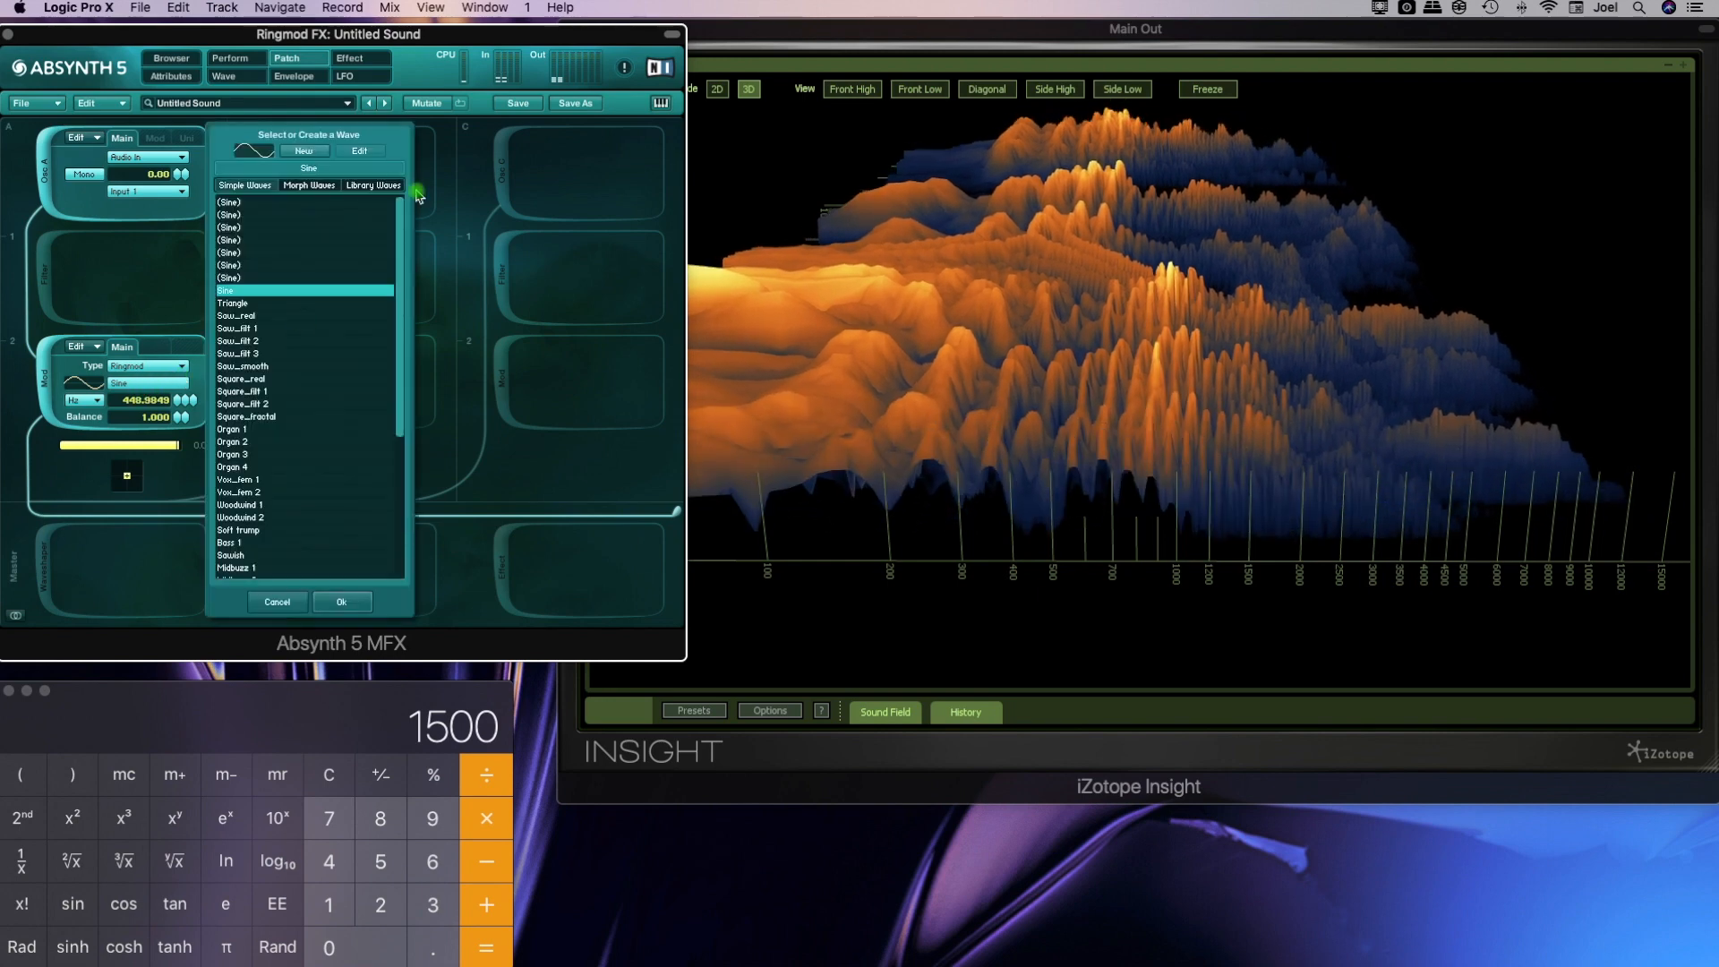
click(311, 160)
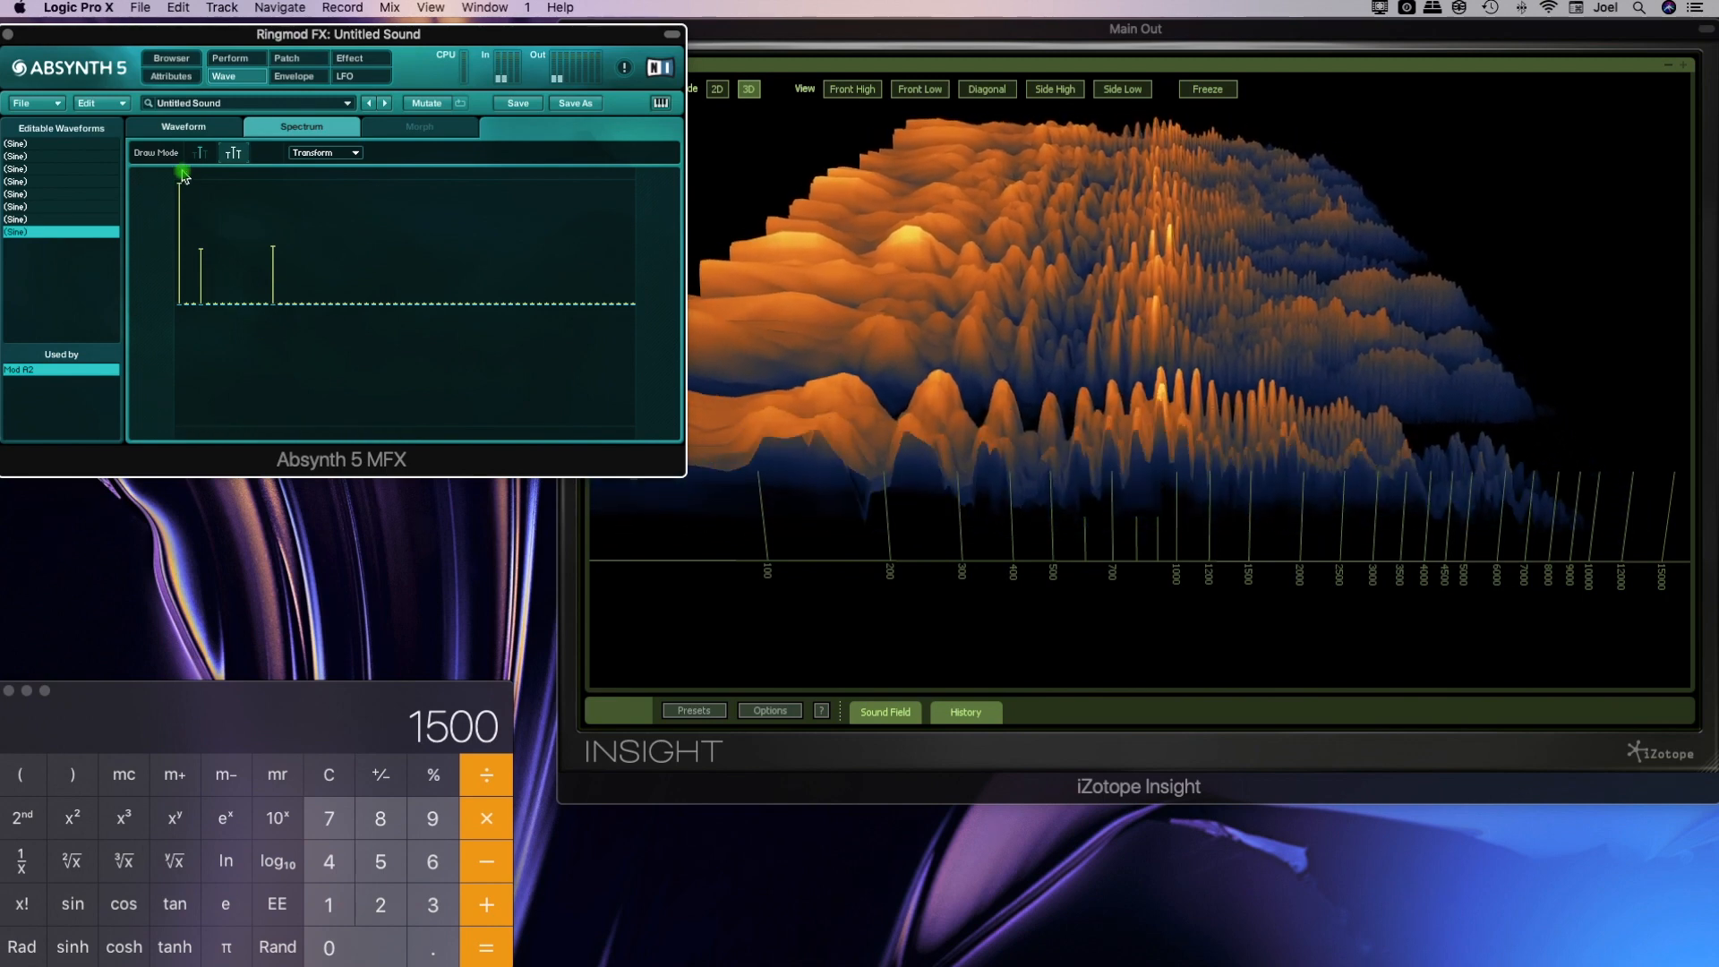
click(1213, 434)
drag(1069, 508, 1125, 499)
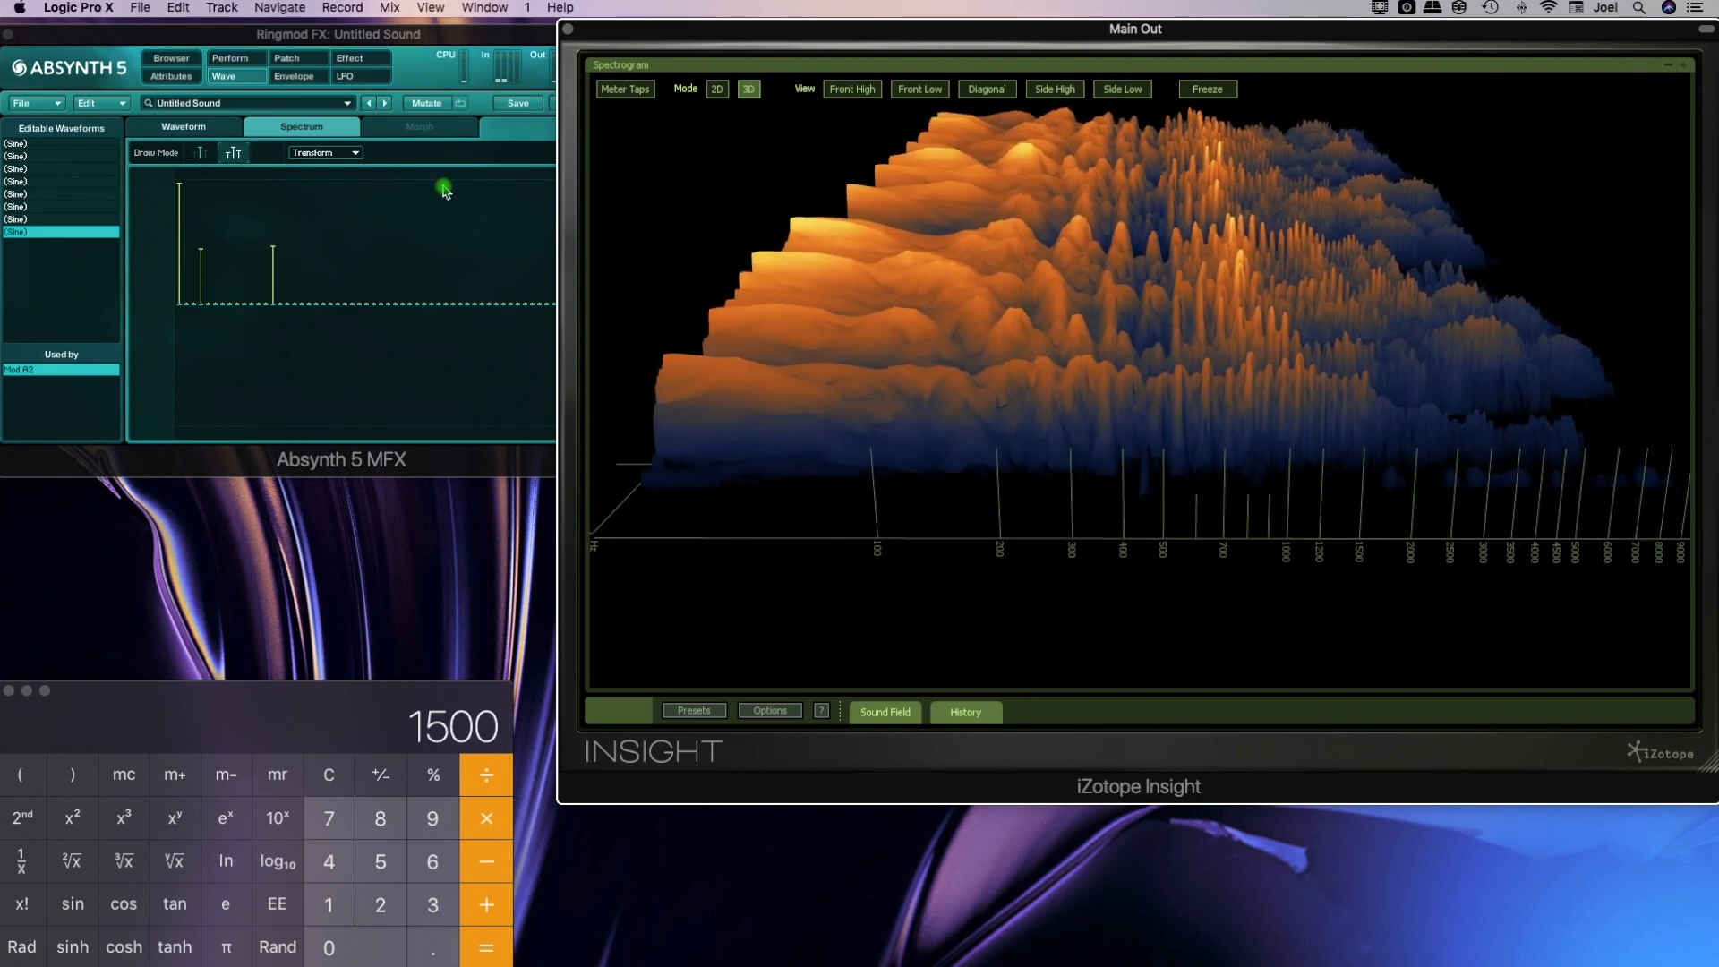
click(284, 57)
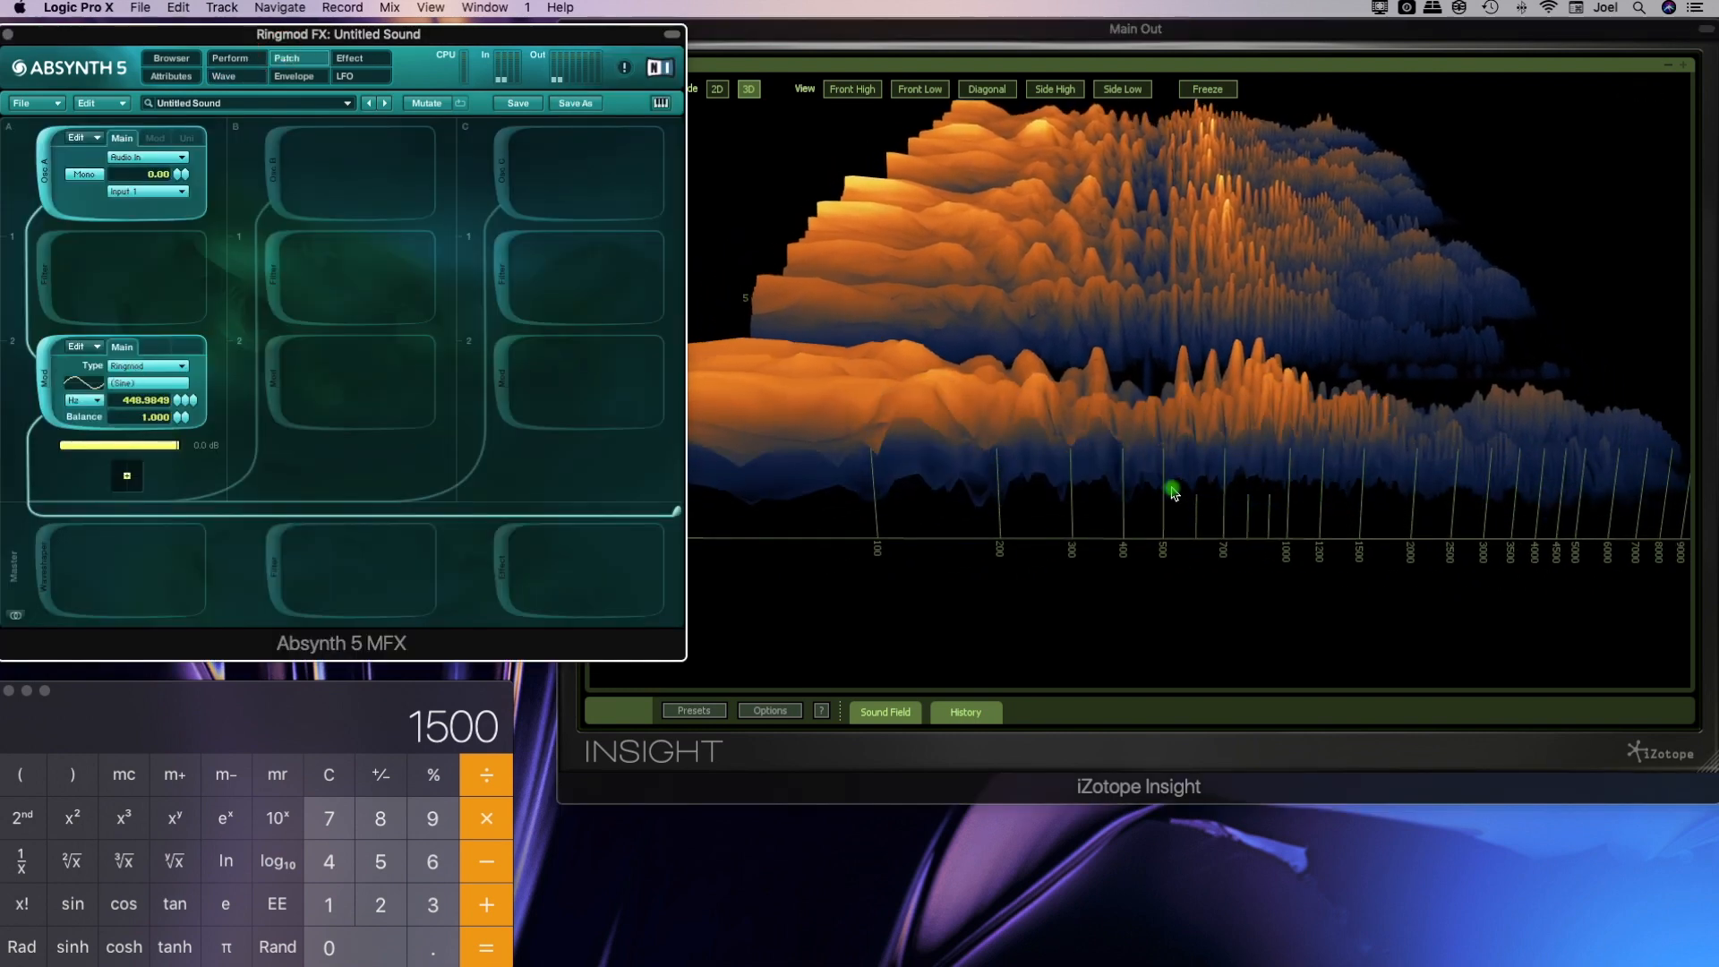
click(1173, 493)
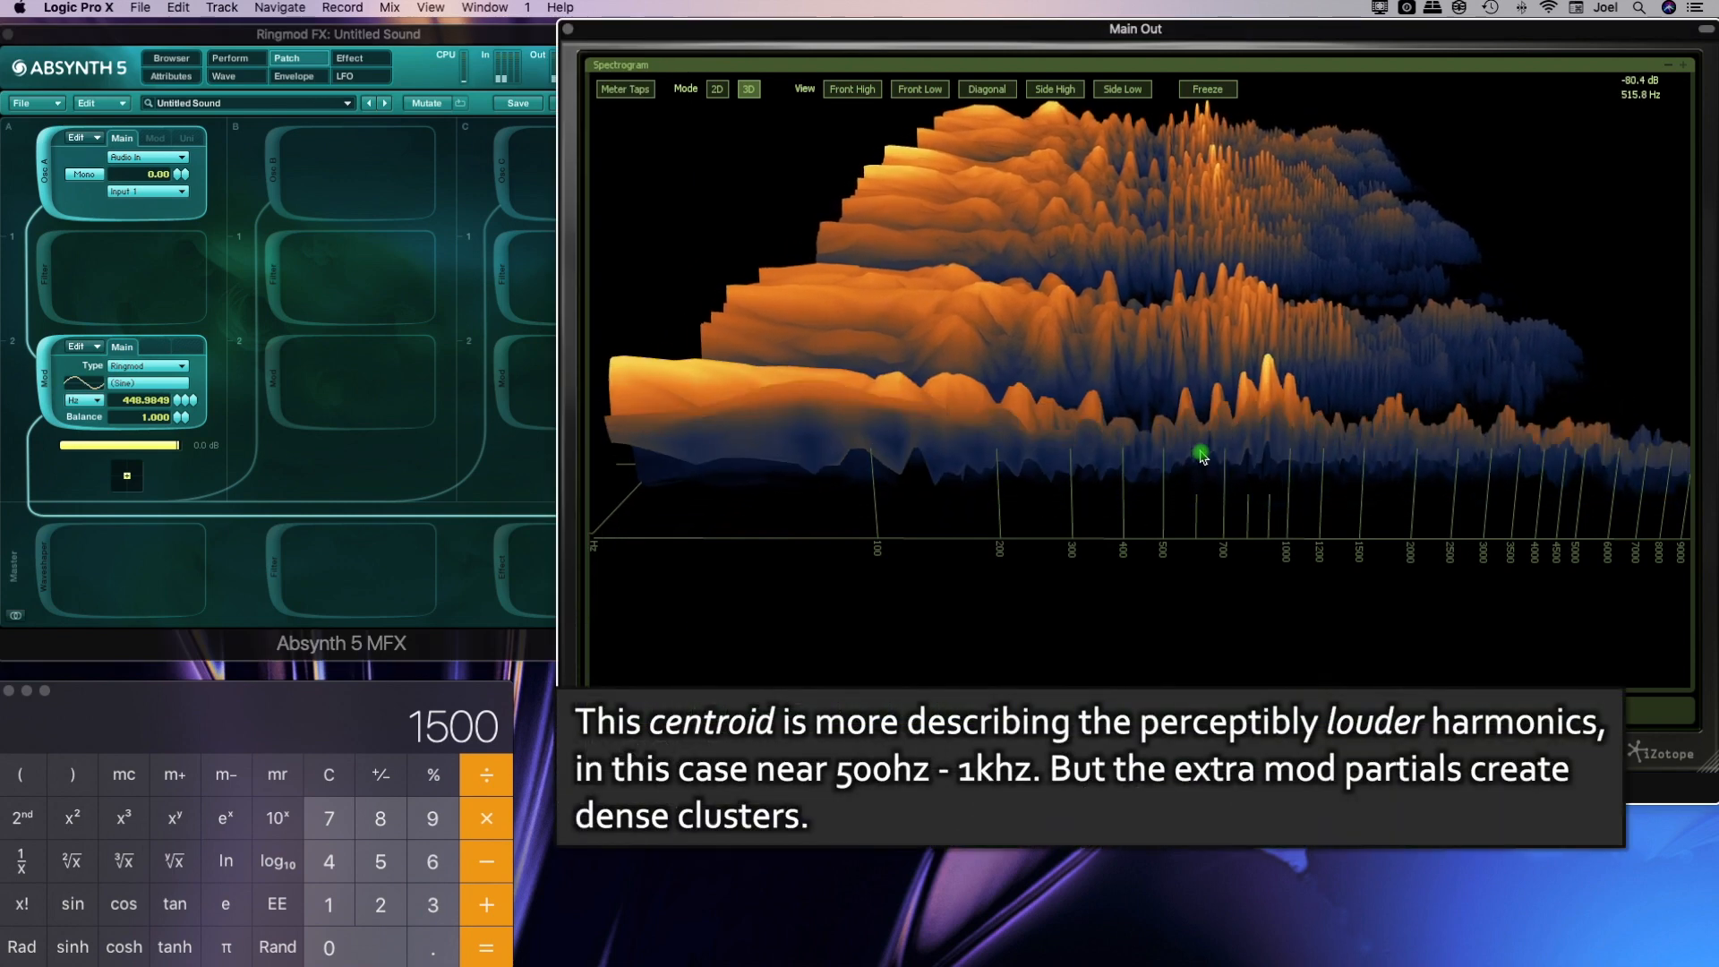
drag(1264, 364, 1258, 377)
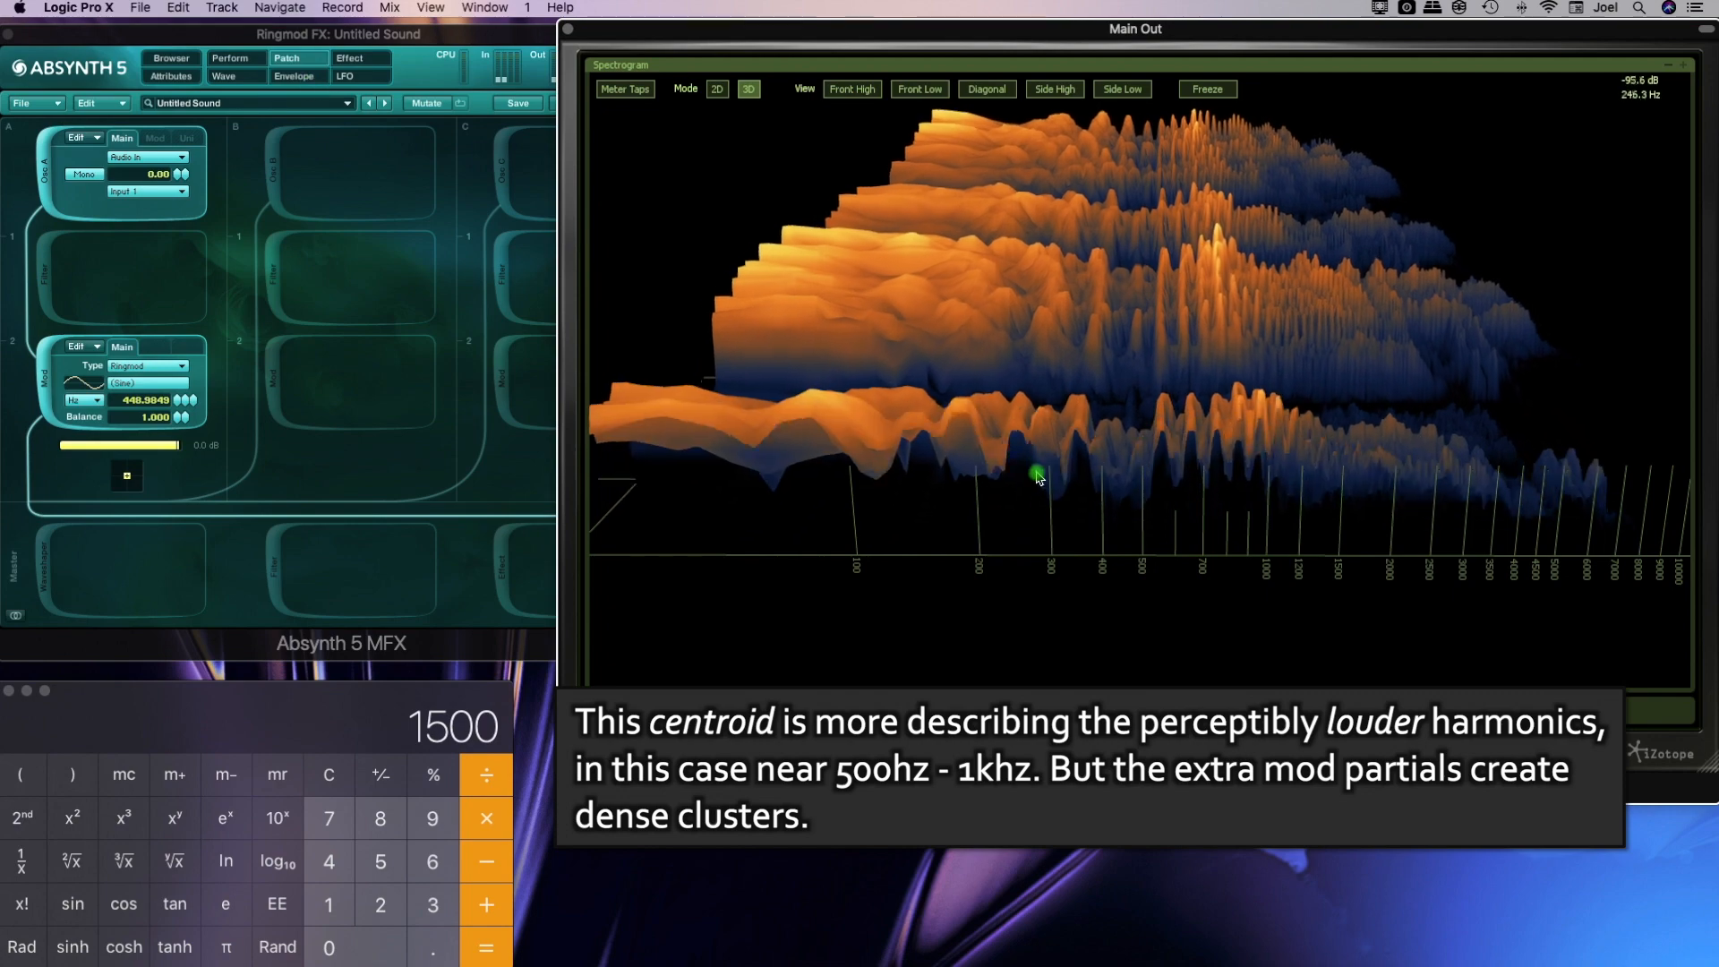
Open the Ringmod's wave for editing and add harmonic 25 at about -28.6 dB and harmonic 36 at about -23.7 dB
click(133, 381)
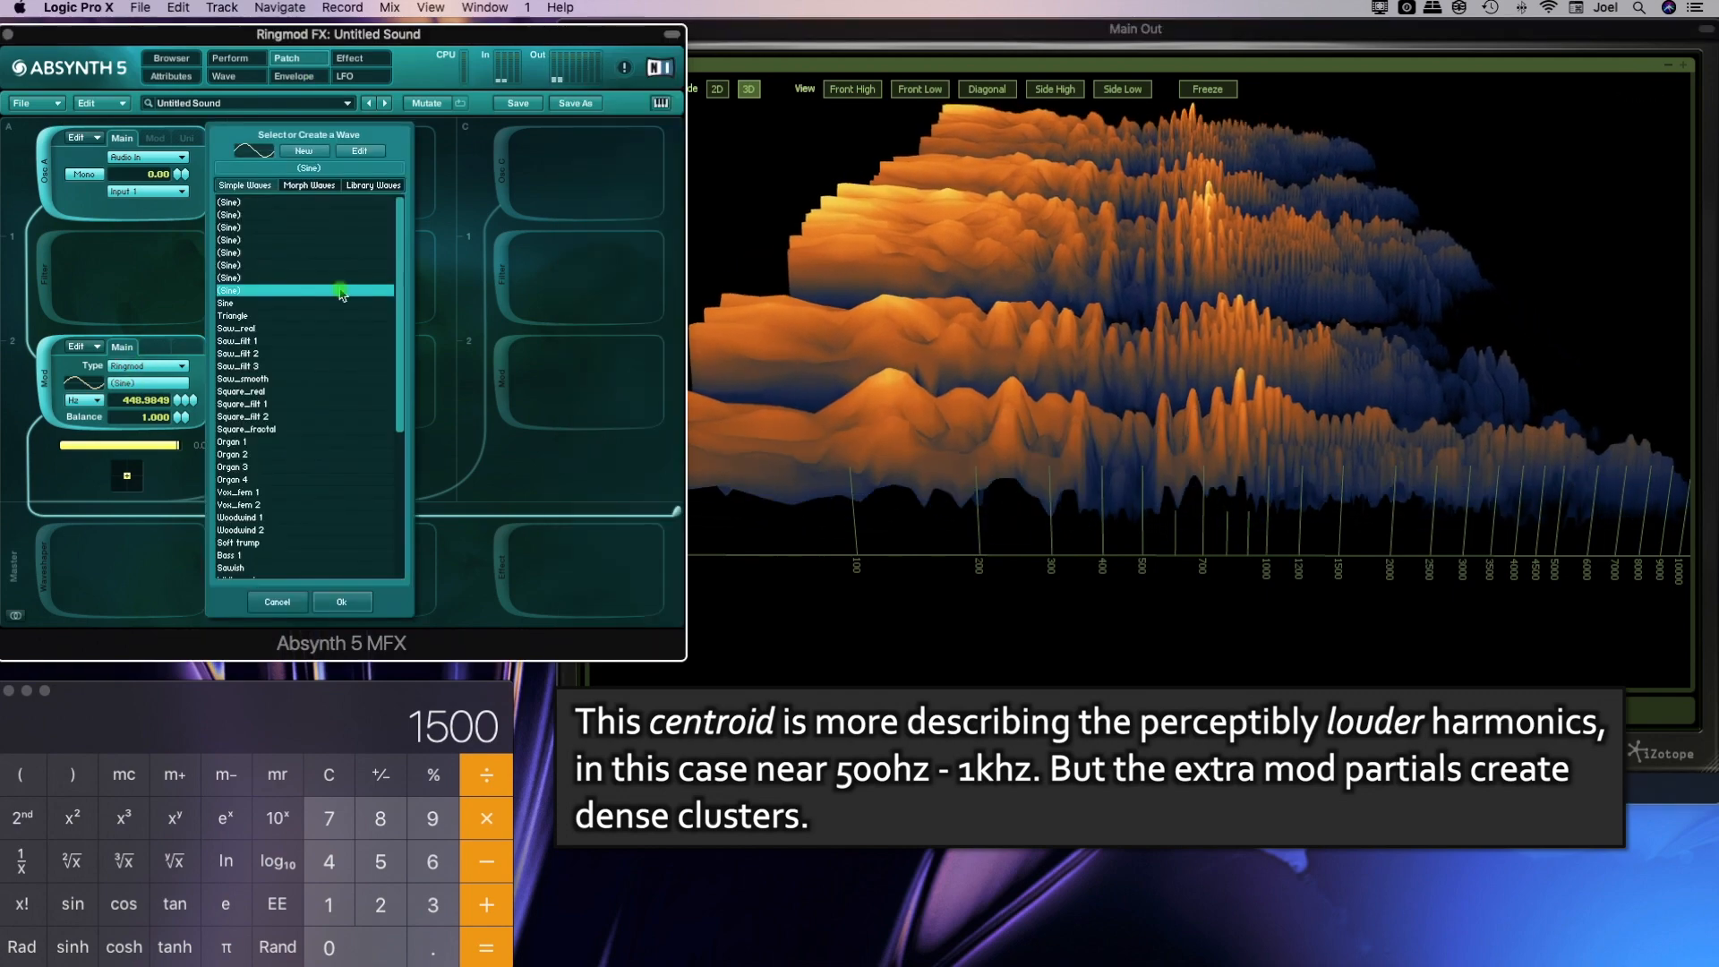
click(346, 152)
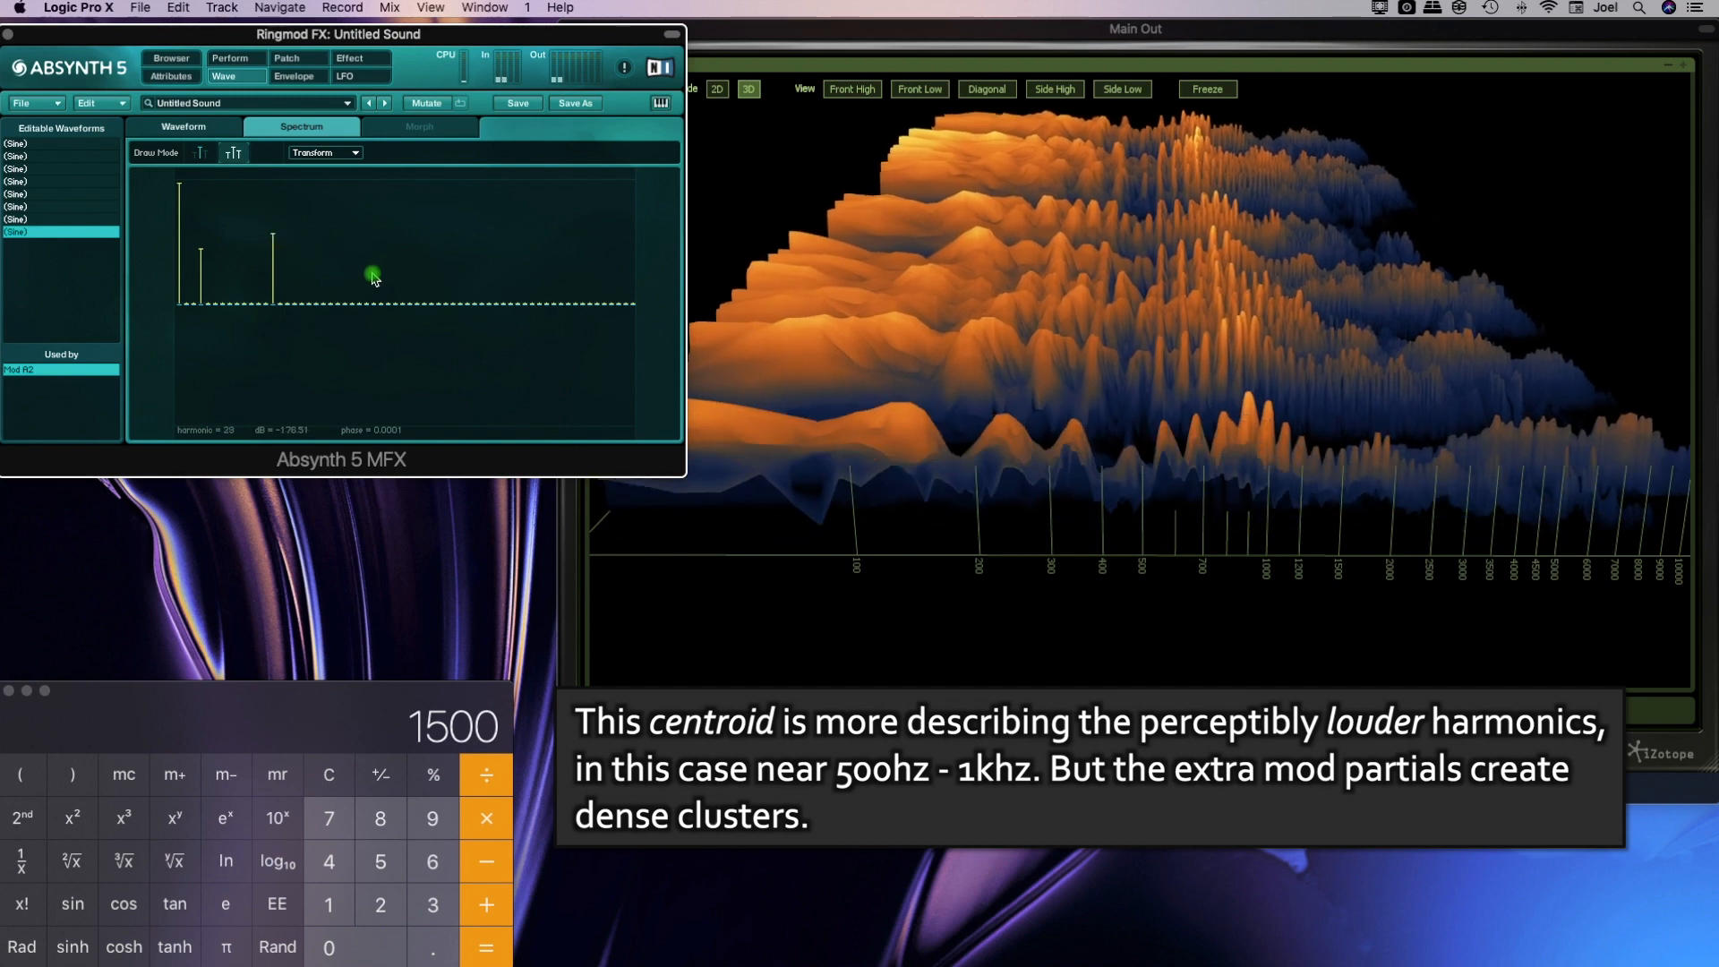
drag(354, 228, 356, 236)
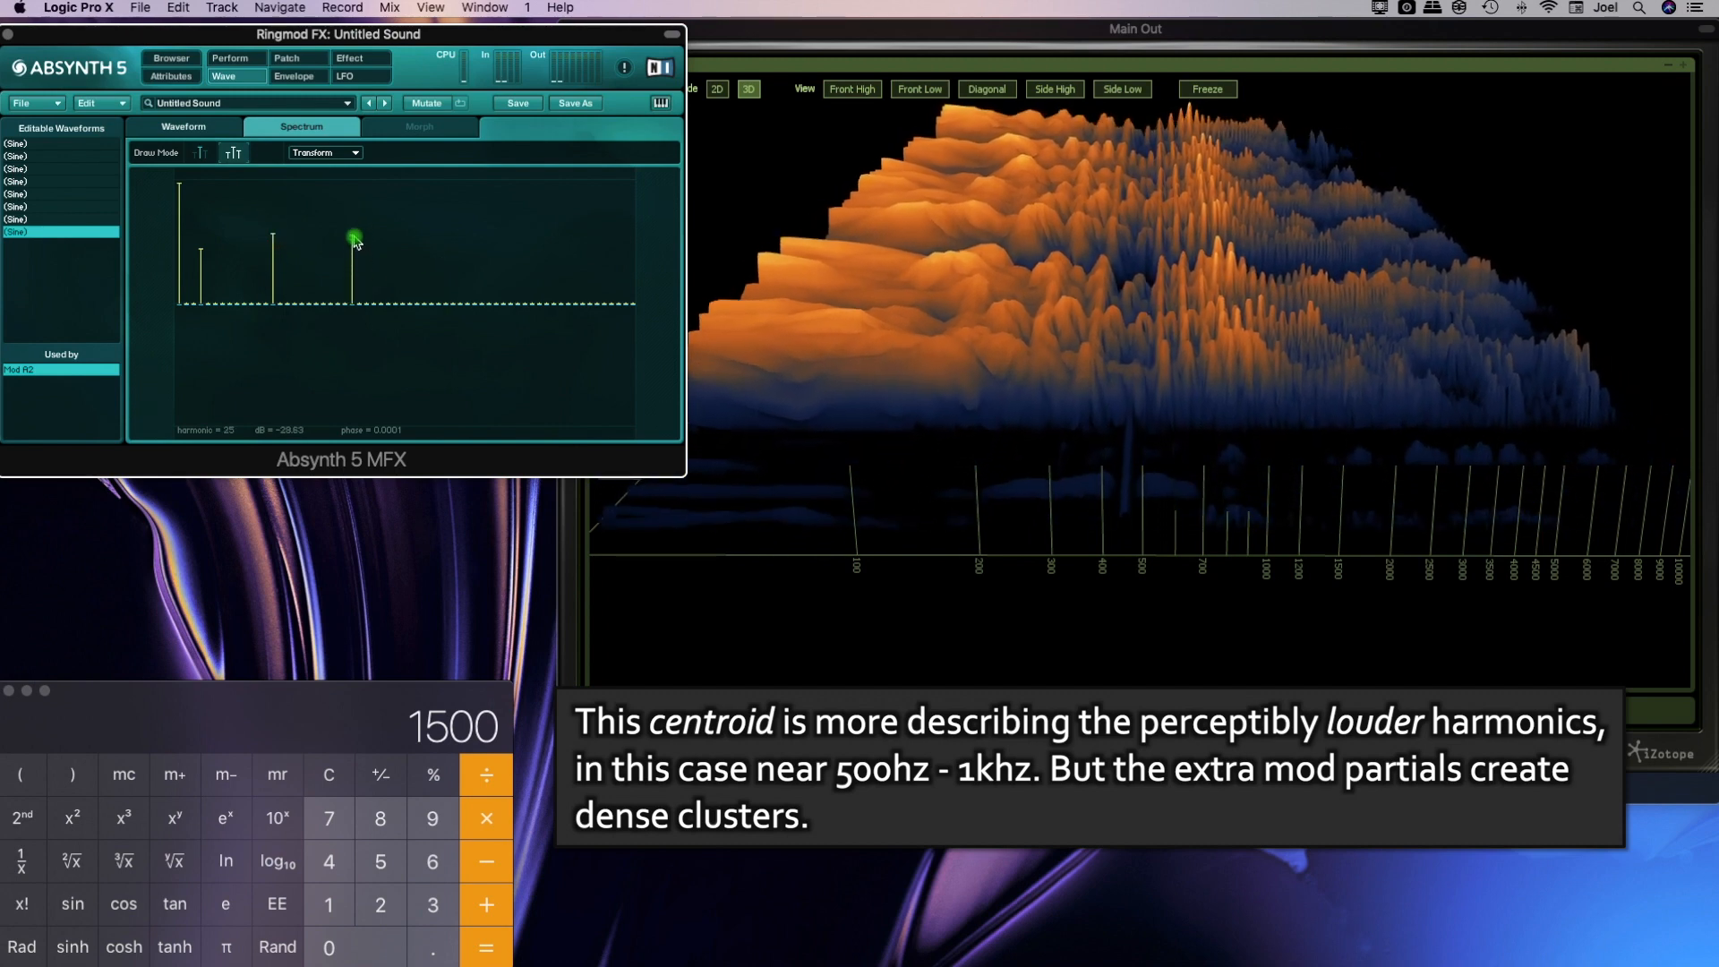
click(910, 505)
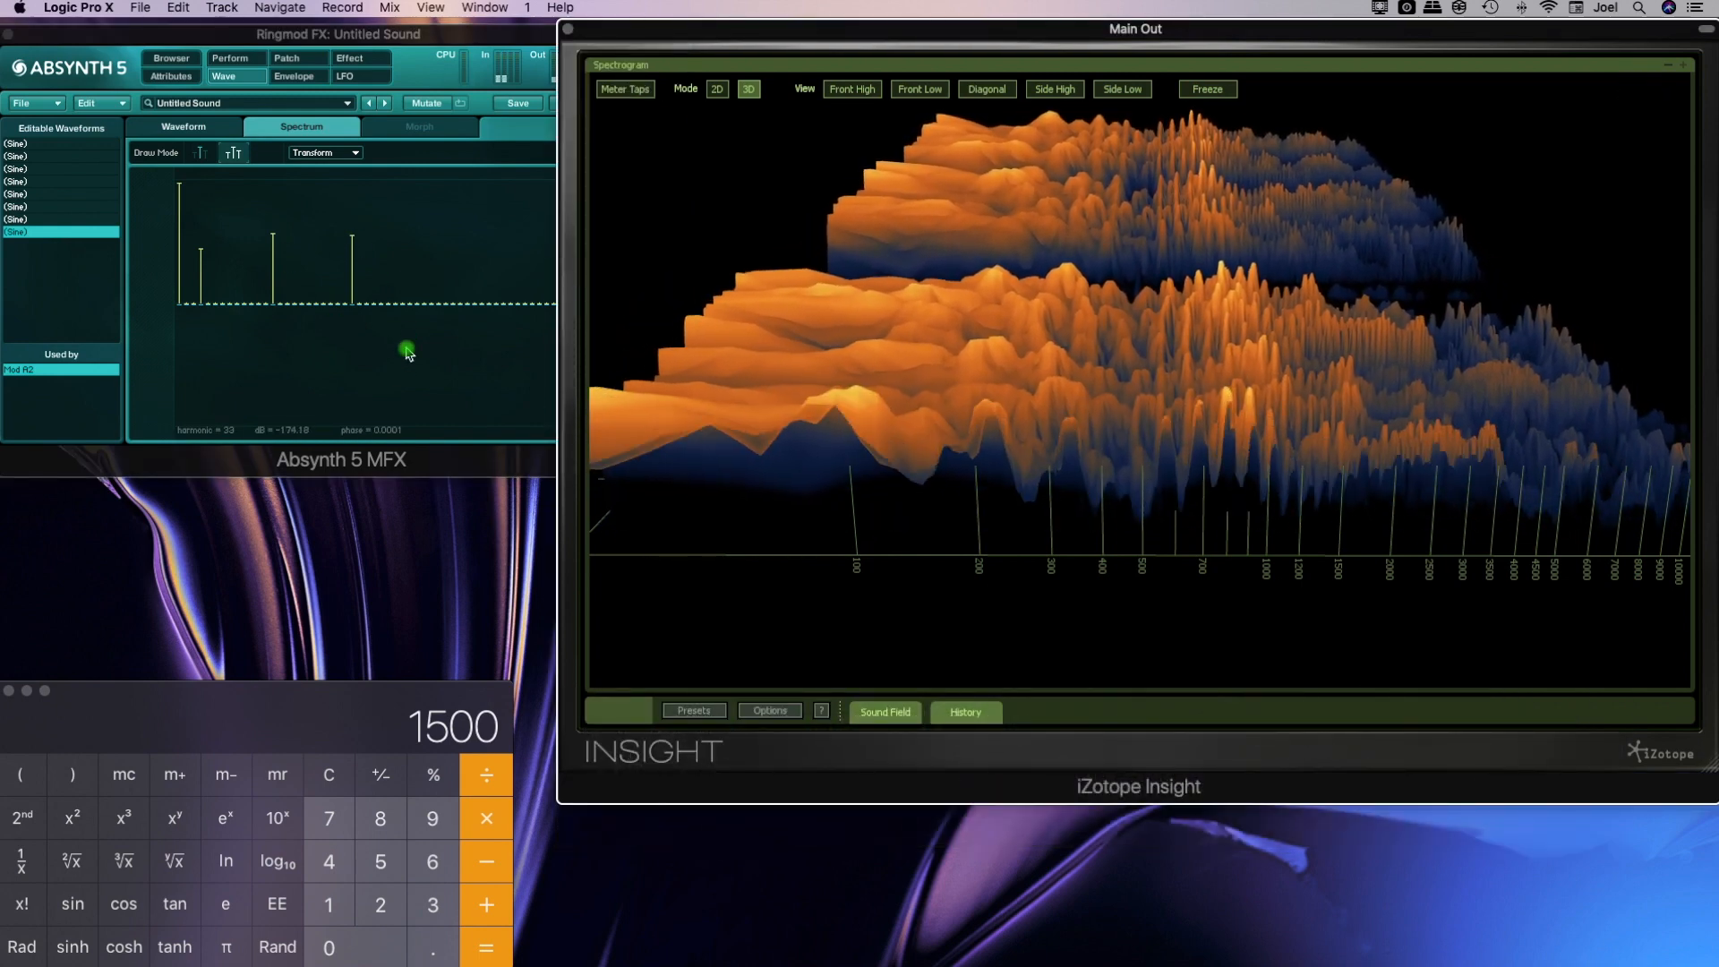
click(412, 425)
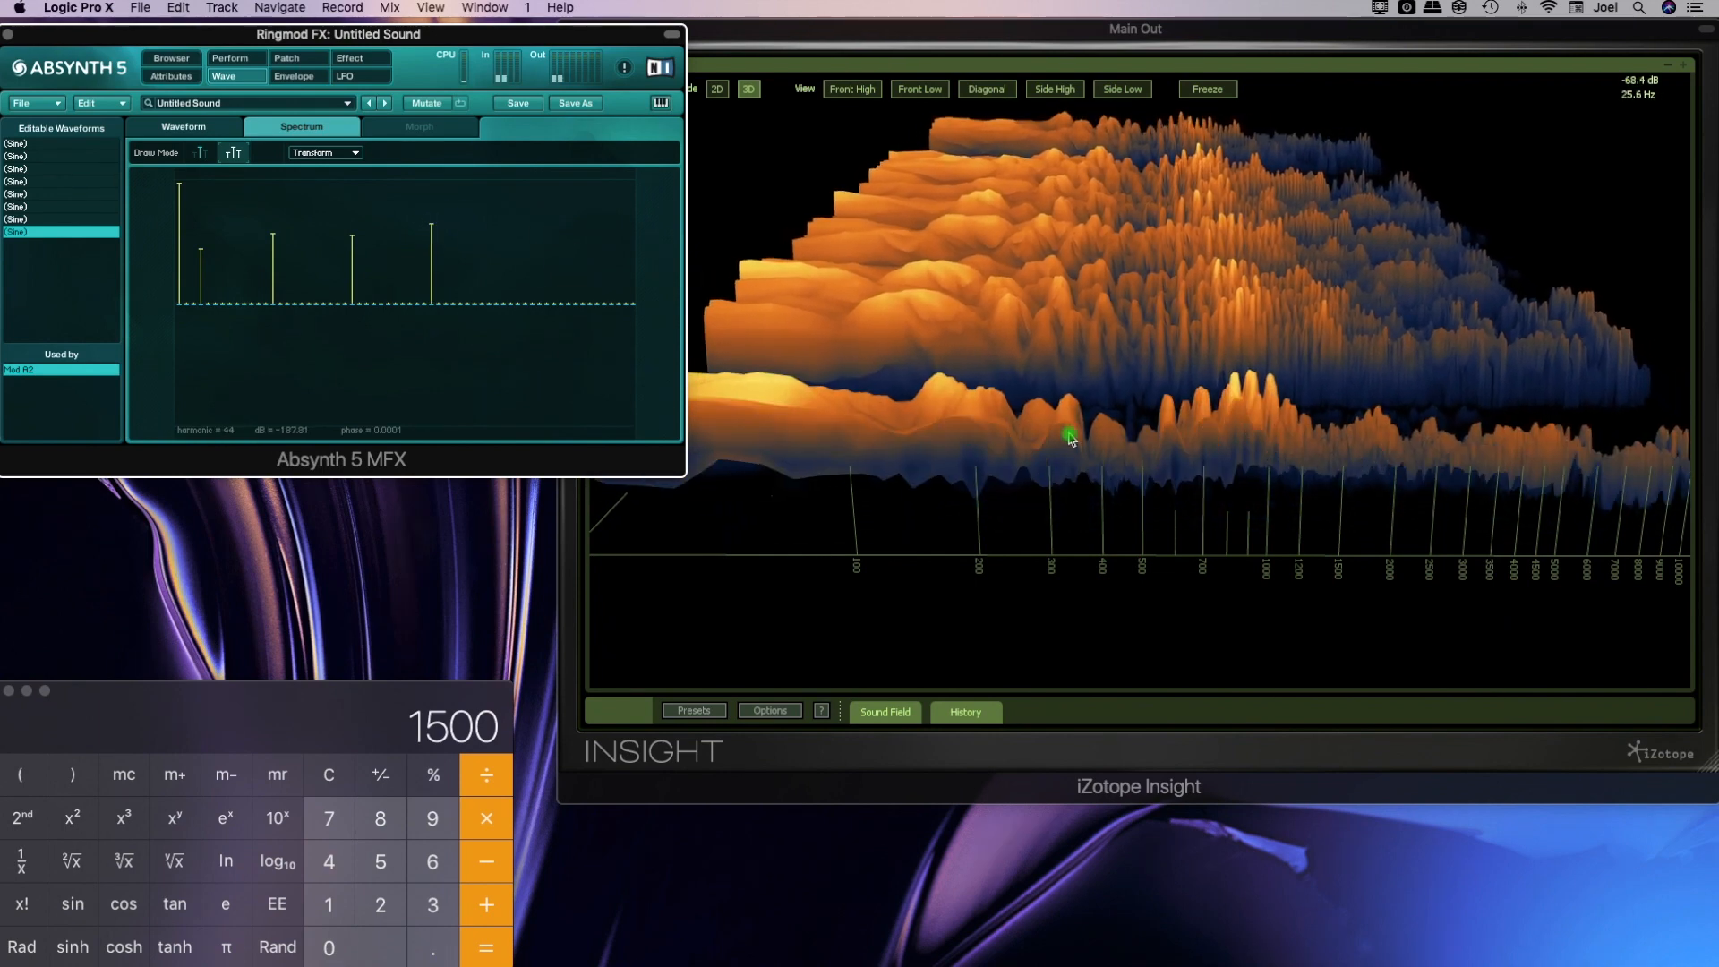
click(1217, 496)
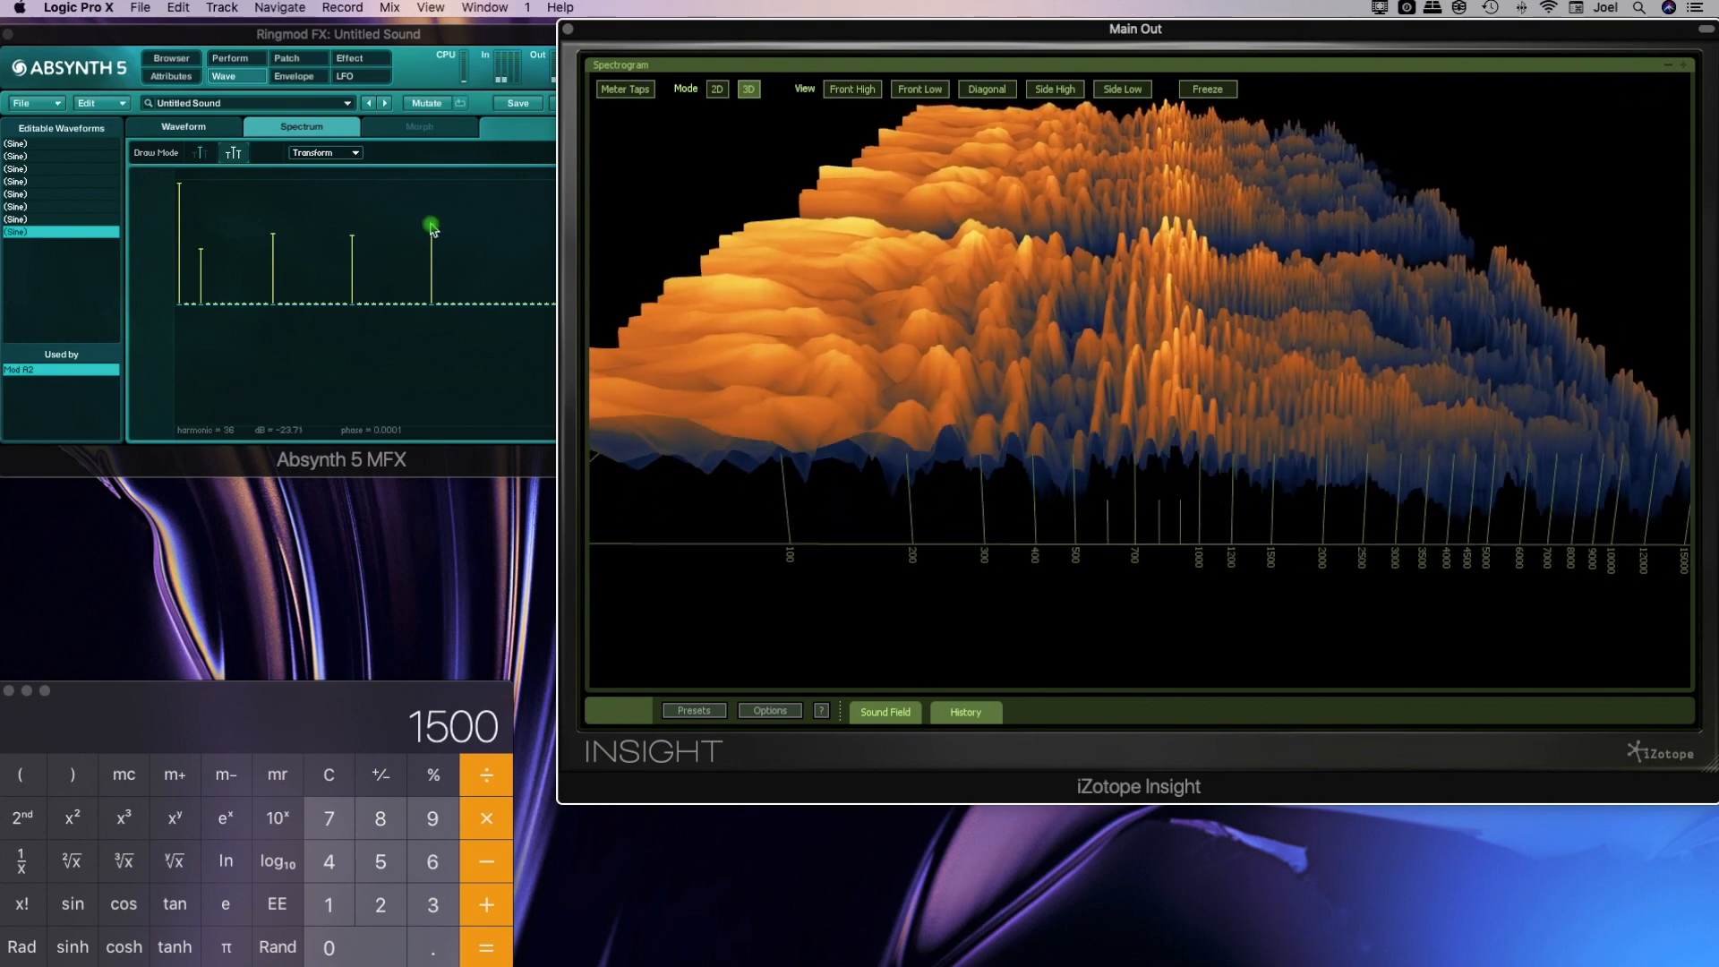
Calculate 36 × 500 in Calculator and examine Insight's 3D spectrogram around 18 kHz
click(328, 775)
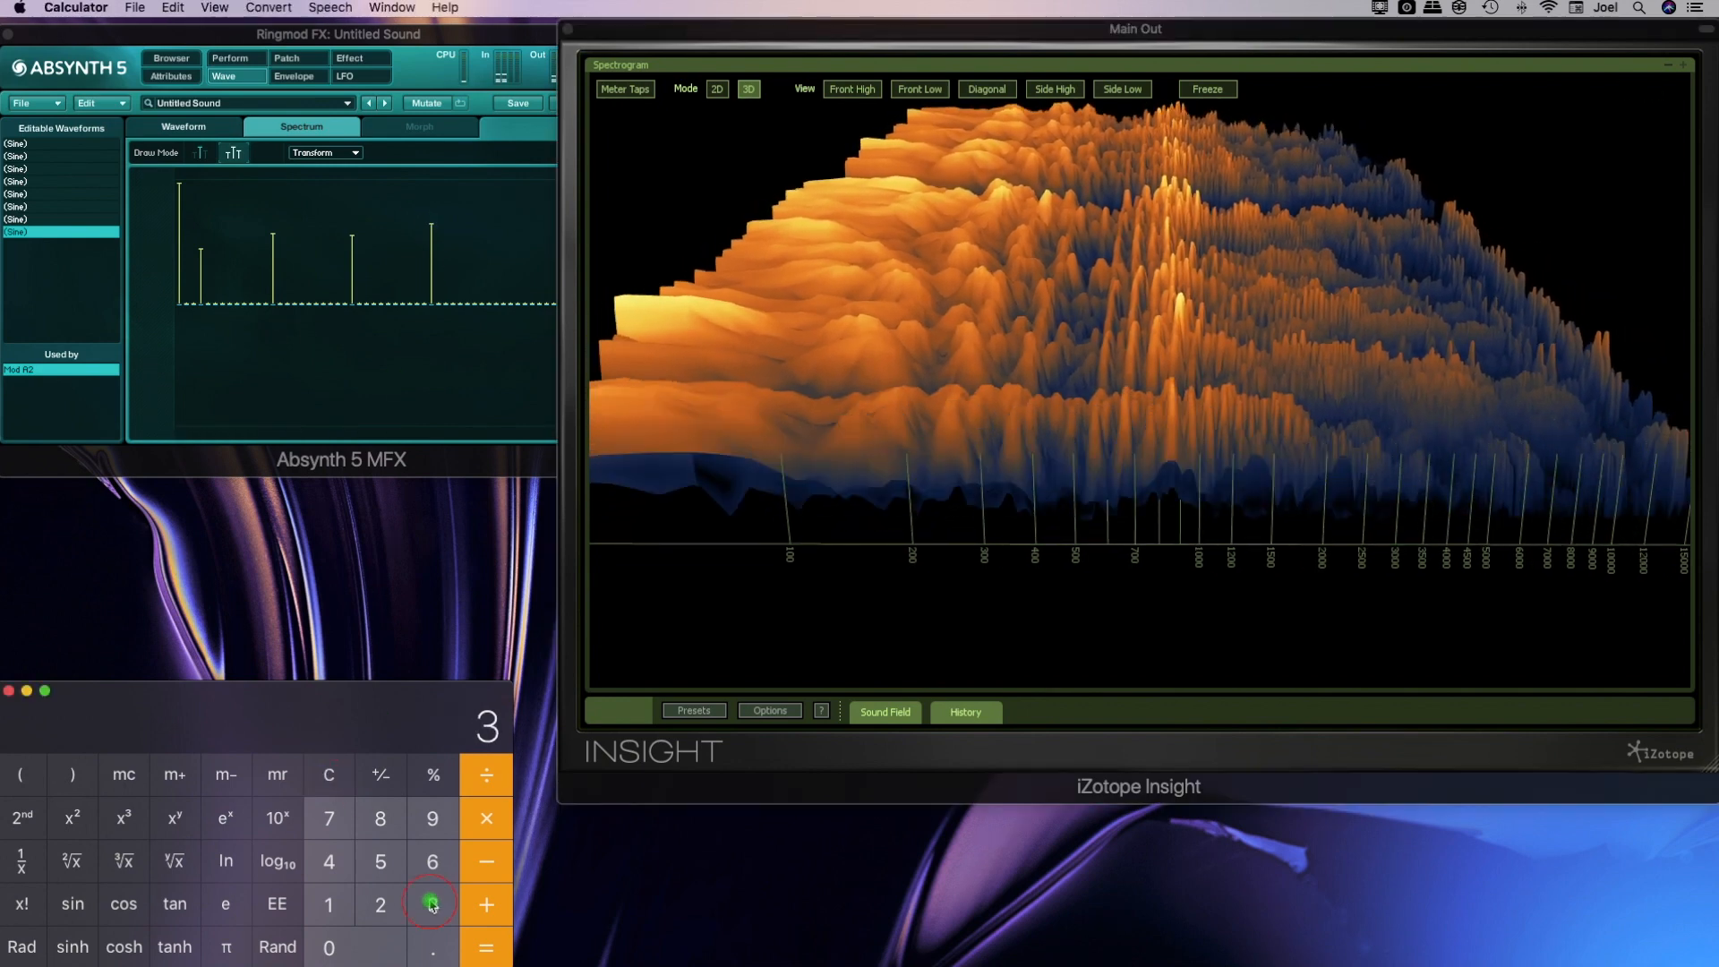
click(486, 818)
click(380, 862)
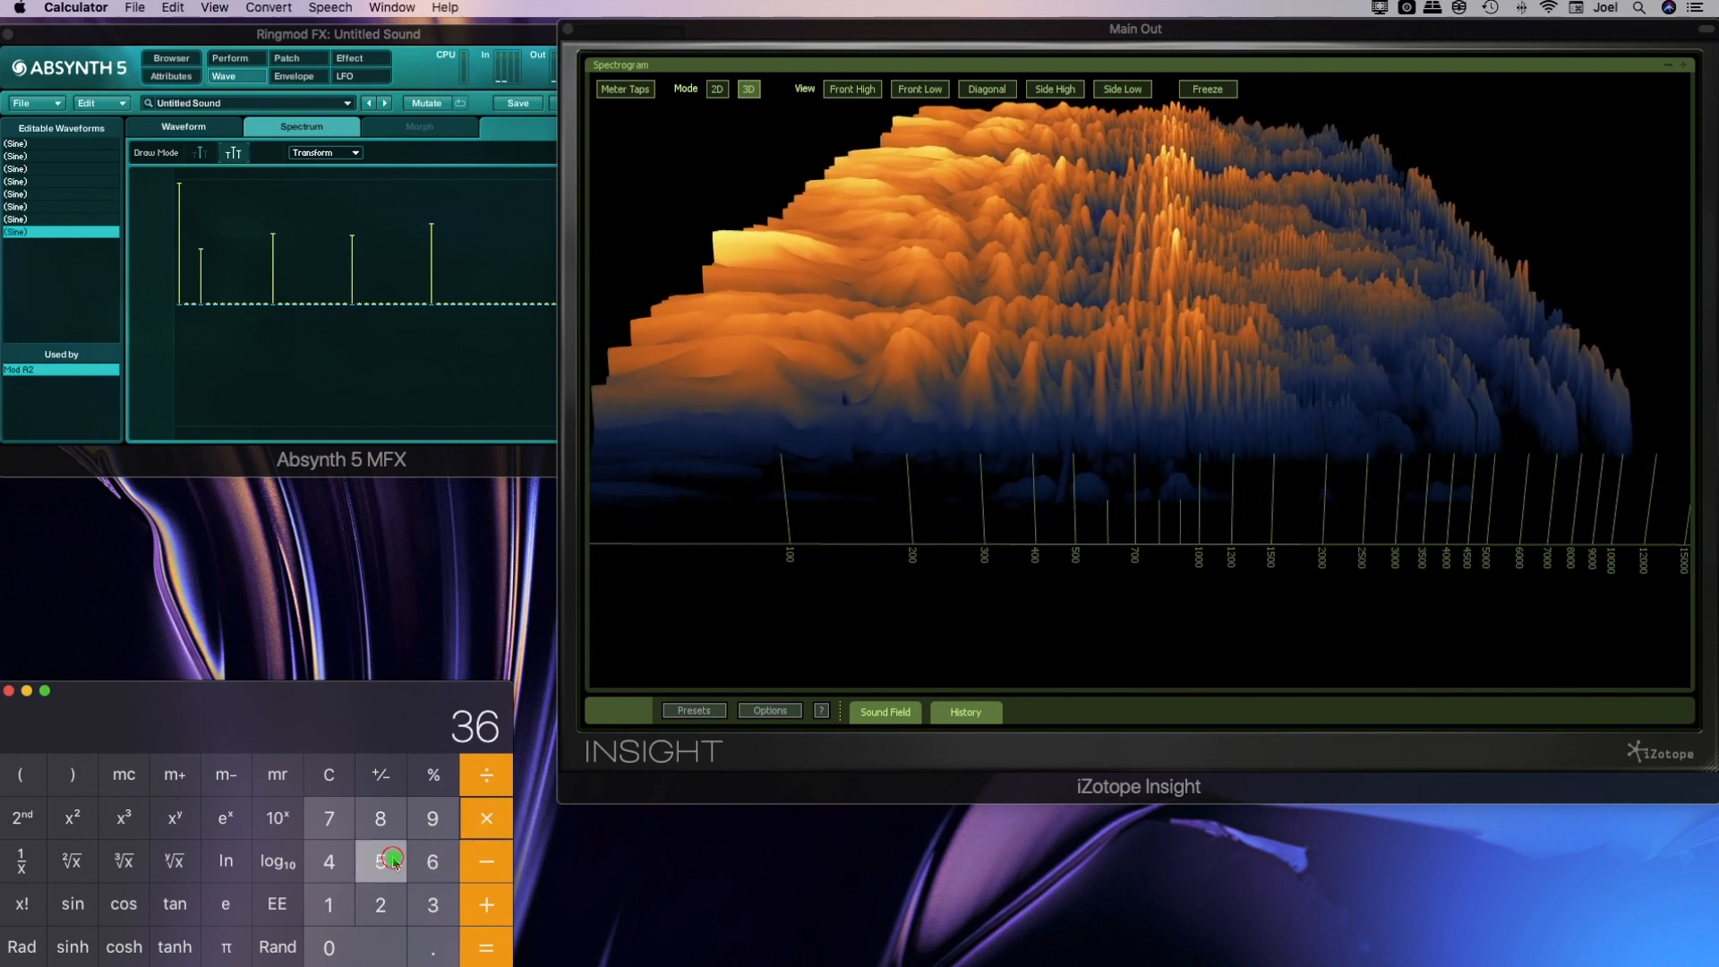
click(489, 942)
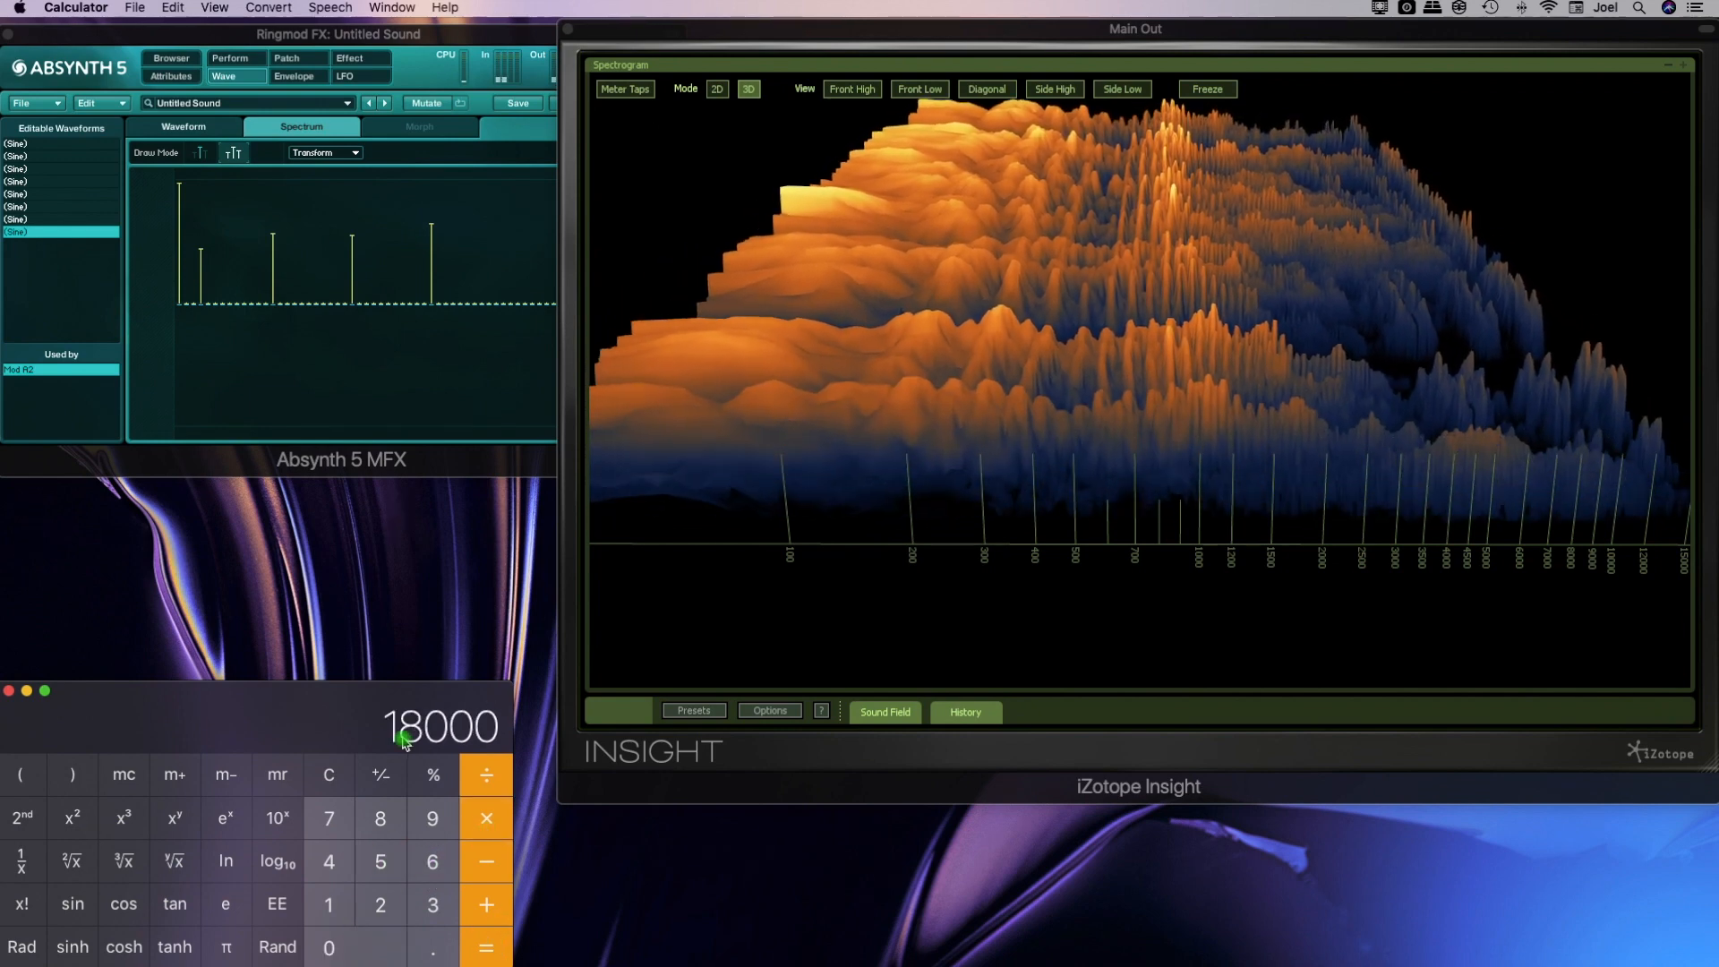
drag(1380, 571, 1213, 572)
drag(1328, 561, 1120, 565)
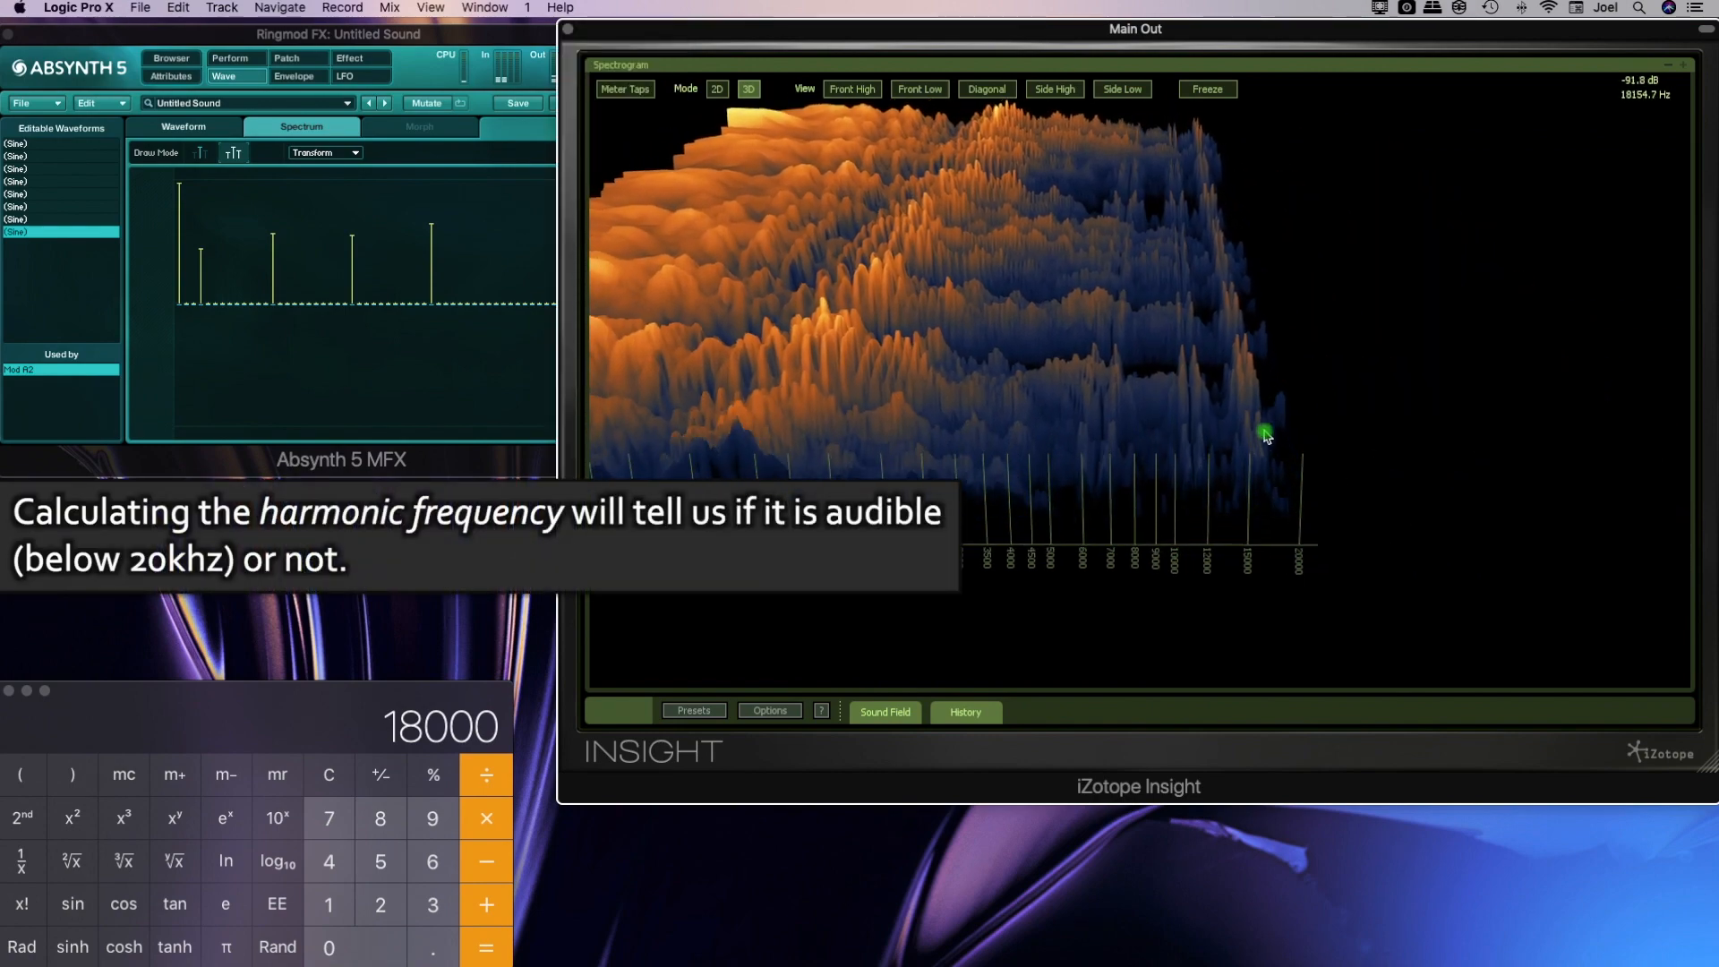
Return to the patch and set the Ringmod frequency to 500.0001 Hz and balance to 0.000, with the spectrogram reframed to about 100 to 15000 Hz
click(303, 61)
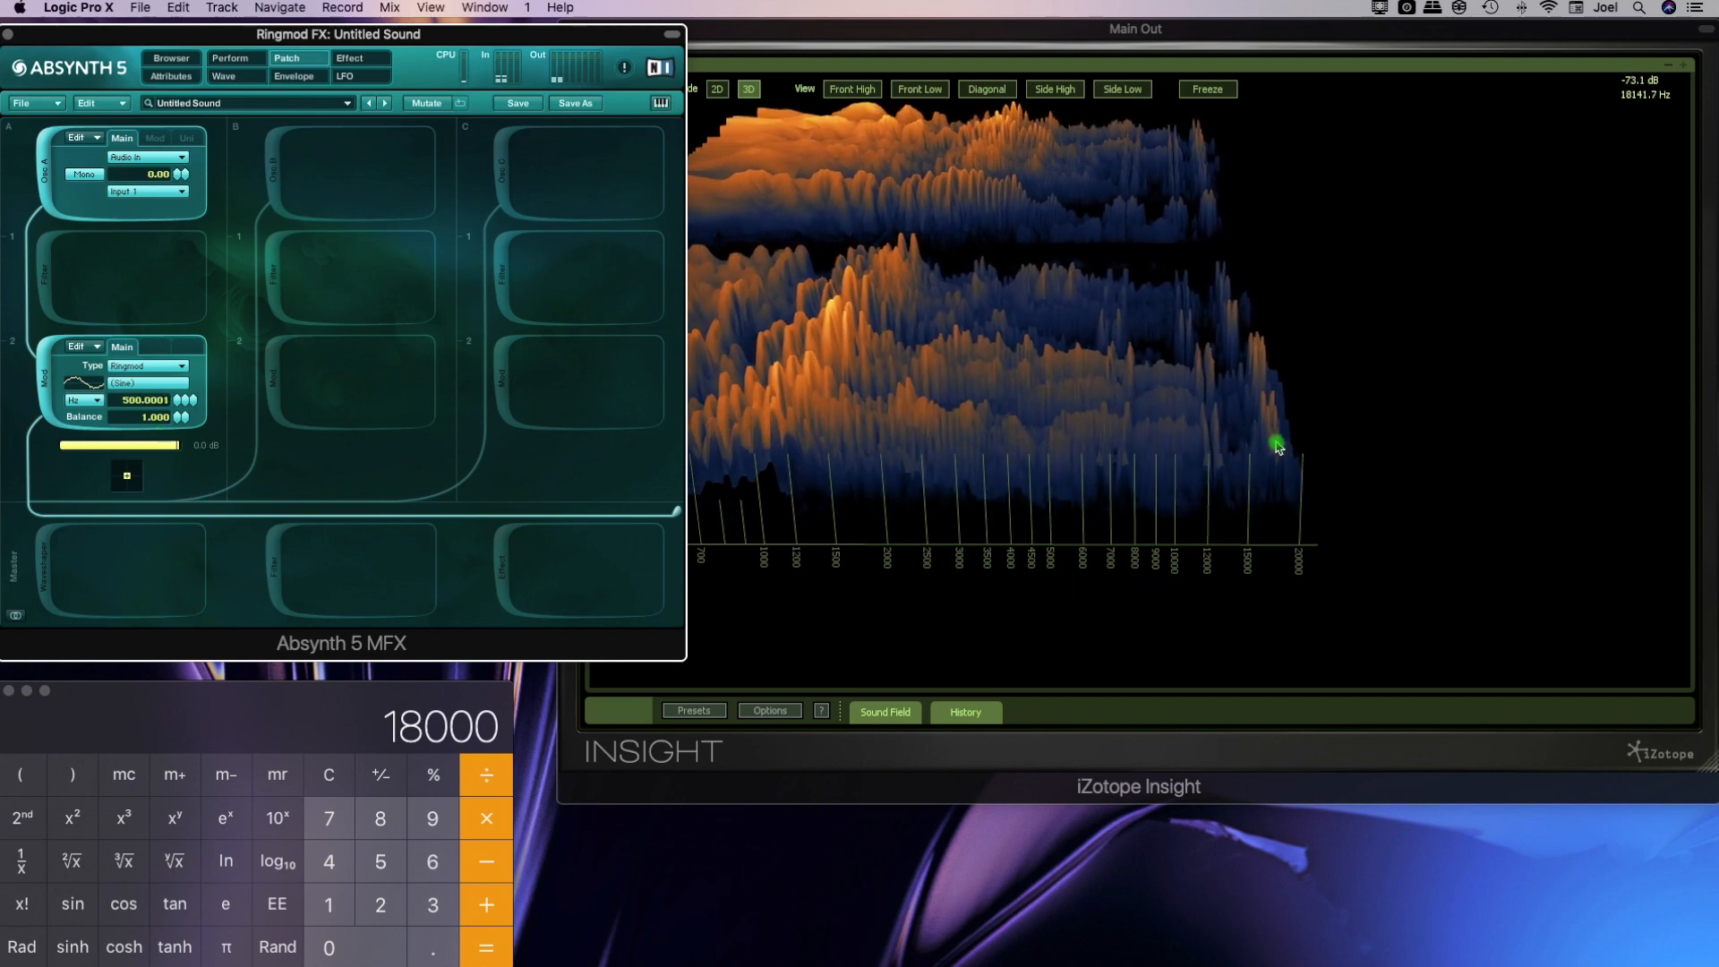
click(1221, 525)
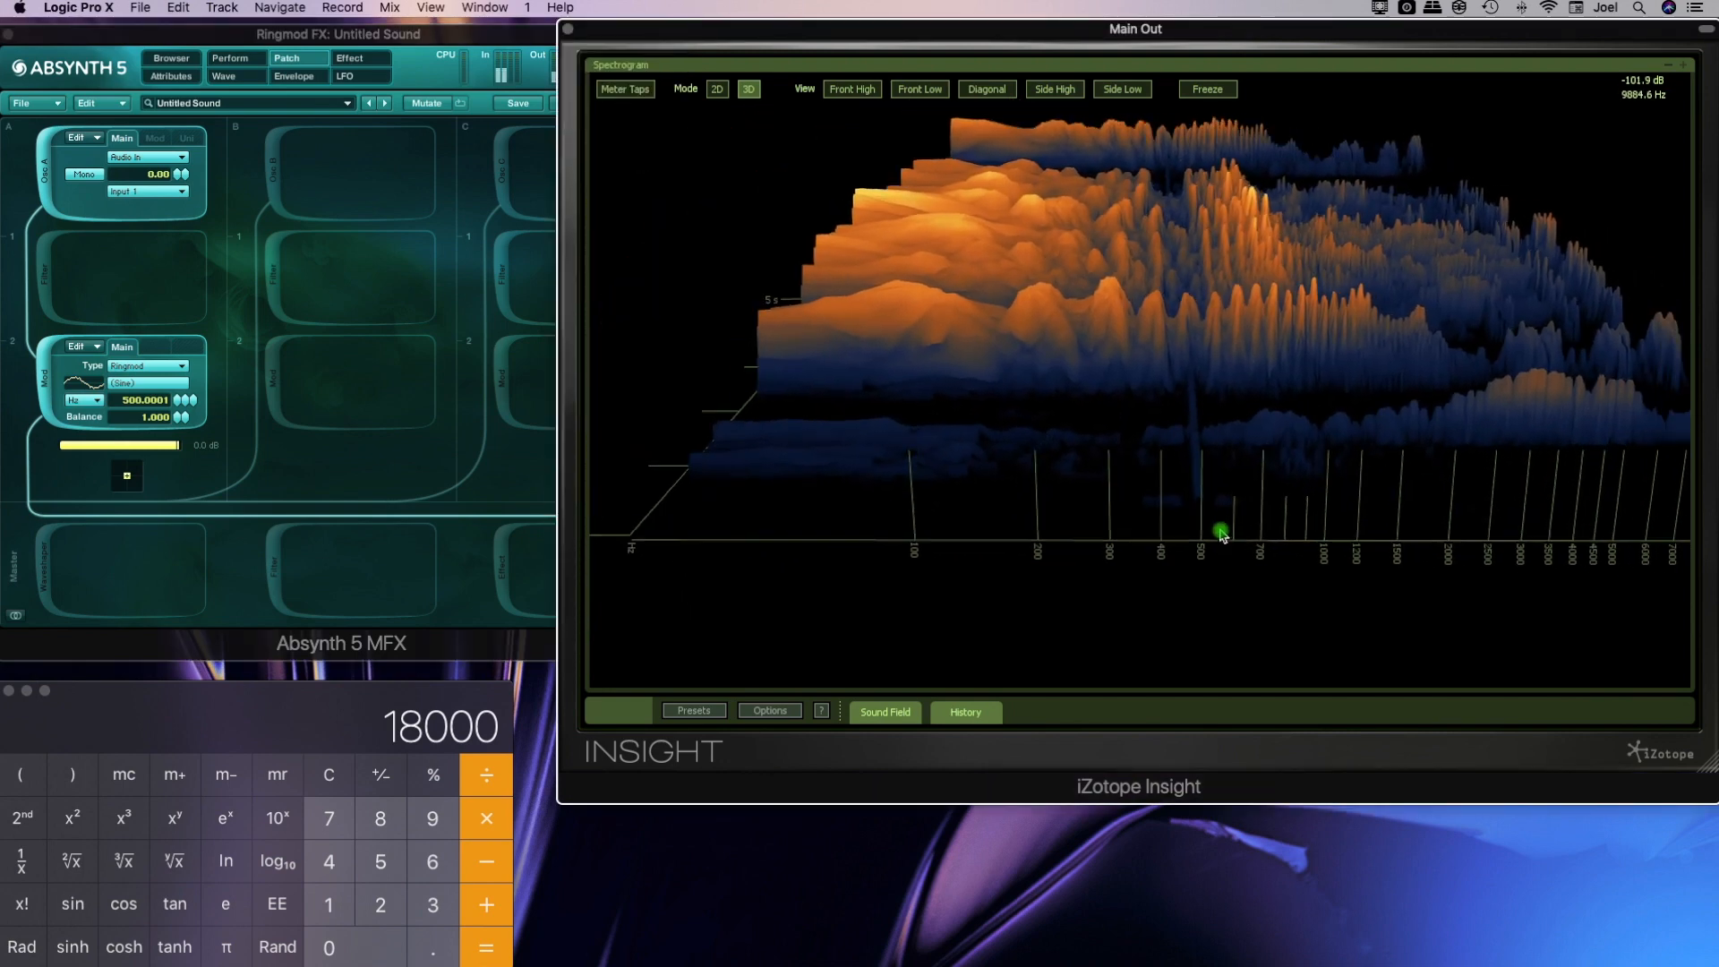
drag(1220, 533, 219, 383)
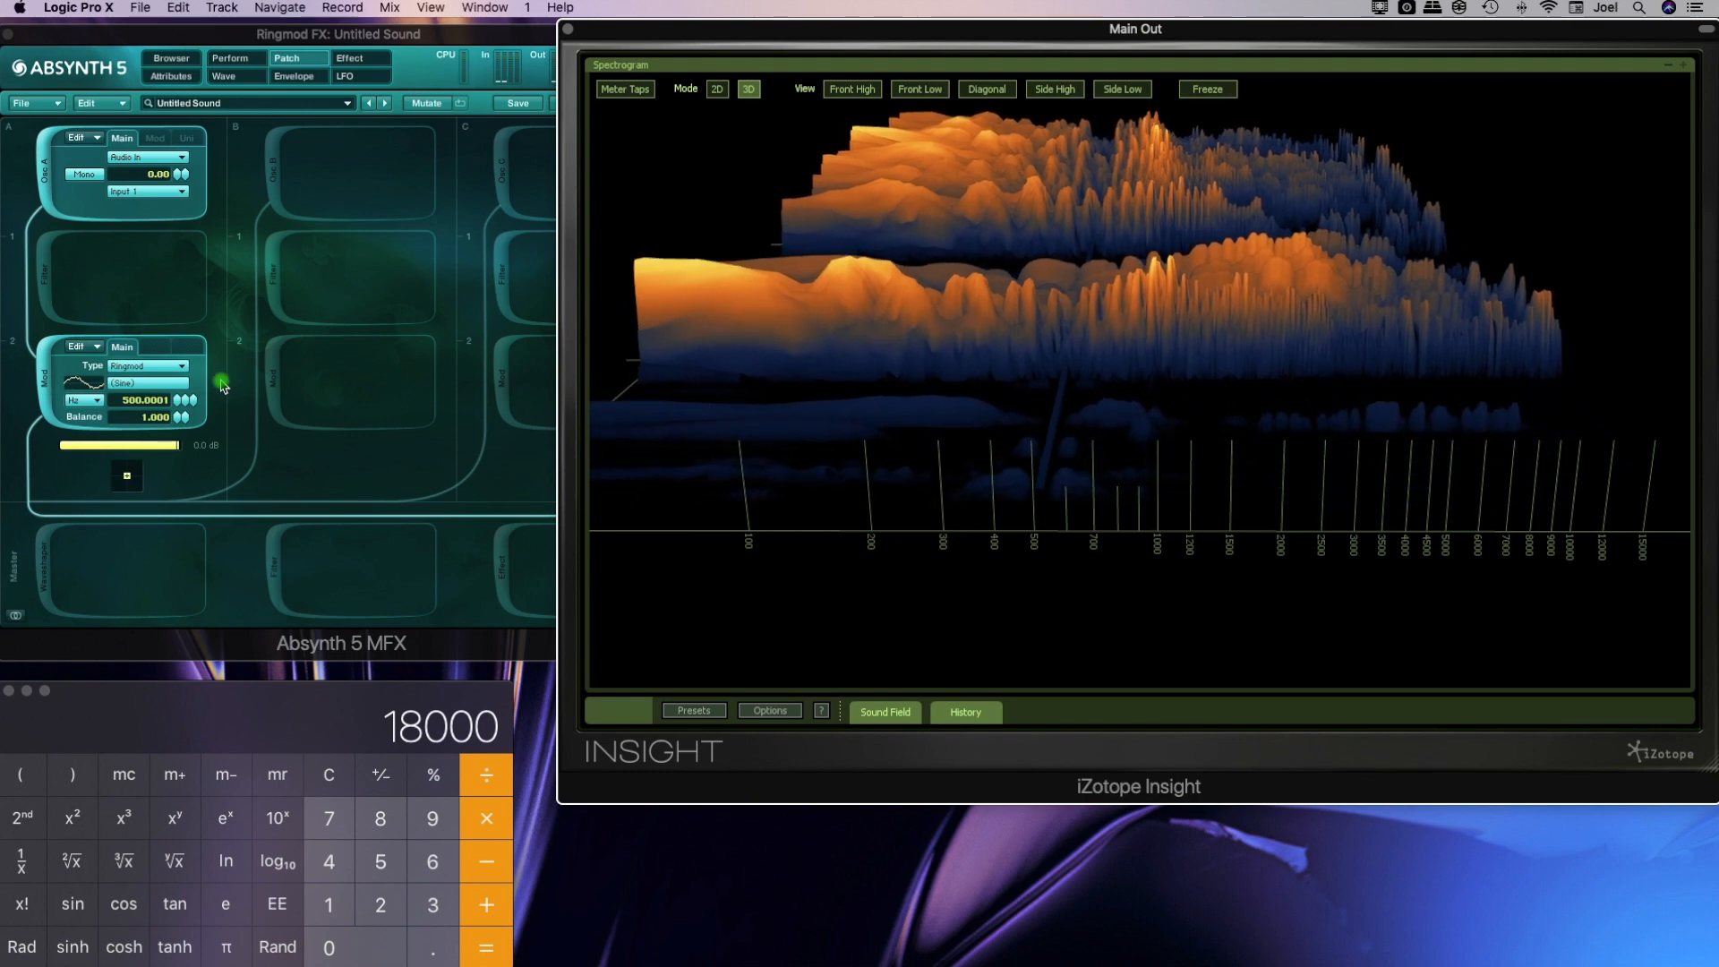
drag(179, 418, 175, 541)
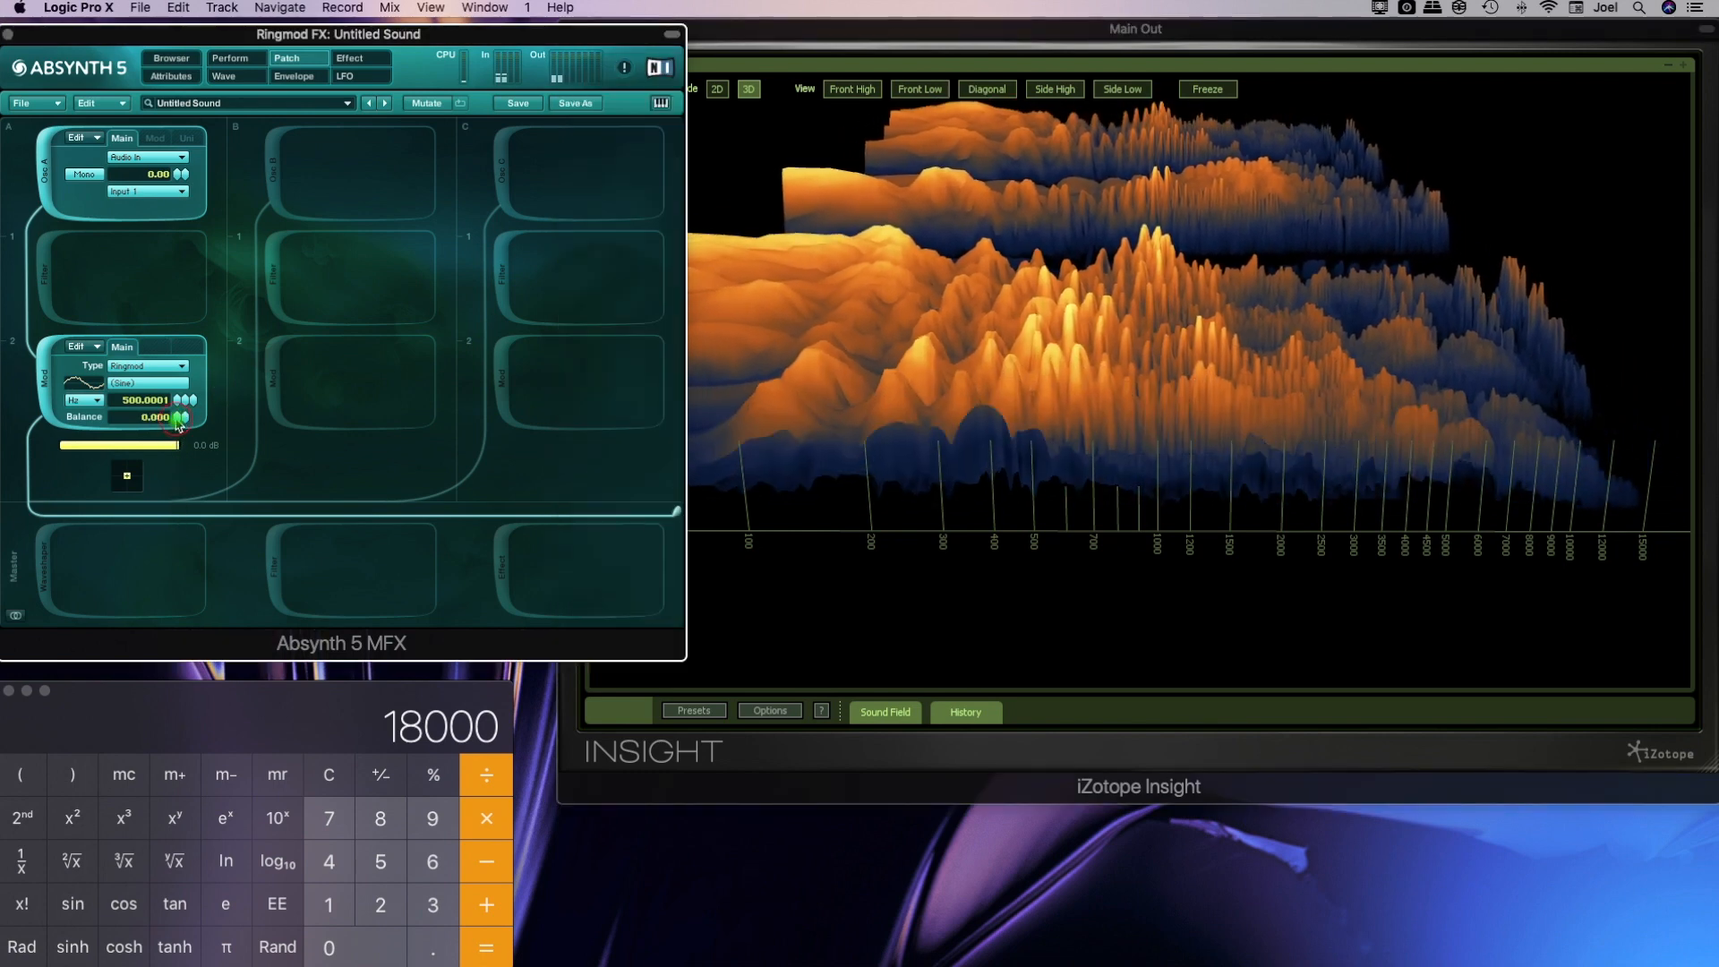
drag(1038, 483, 992, 491)
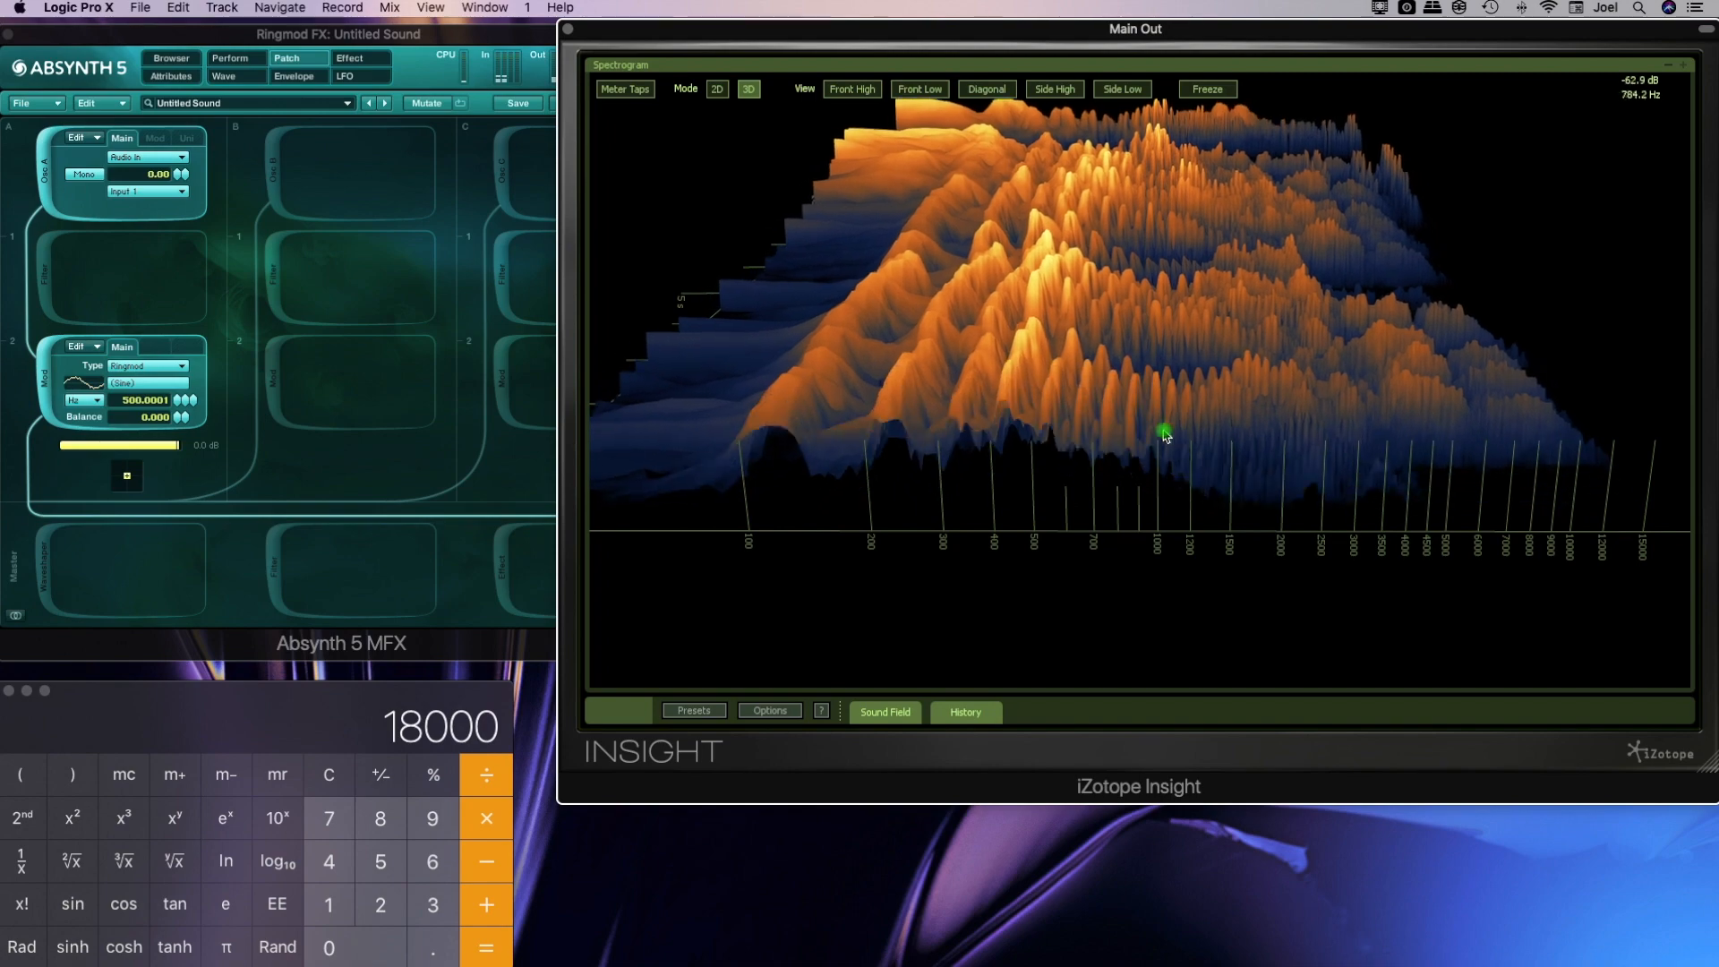
Replace the 3D spectrogram with Insight's enlarged Spectrum Analyzer and extend its level scale down to about -94 dB
click(1668, 72)
double_click(1501, 228)
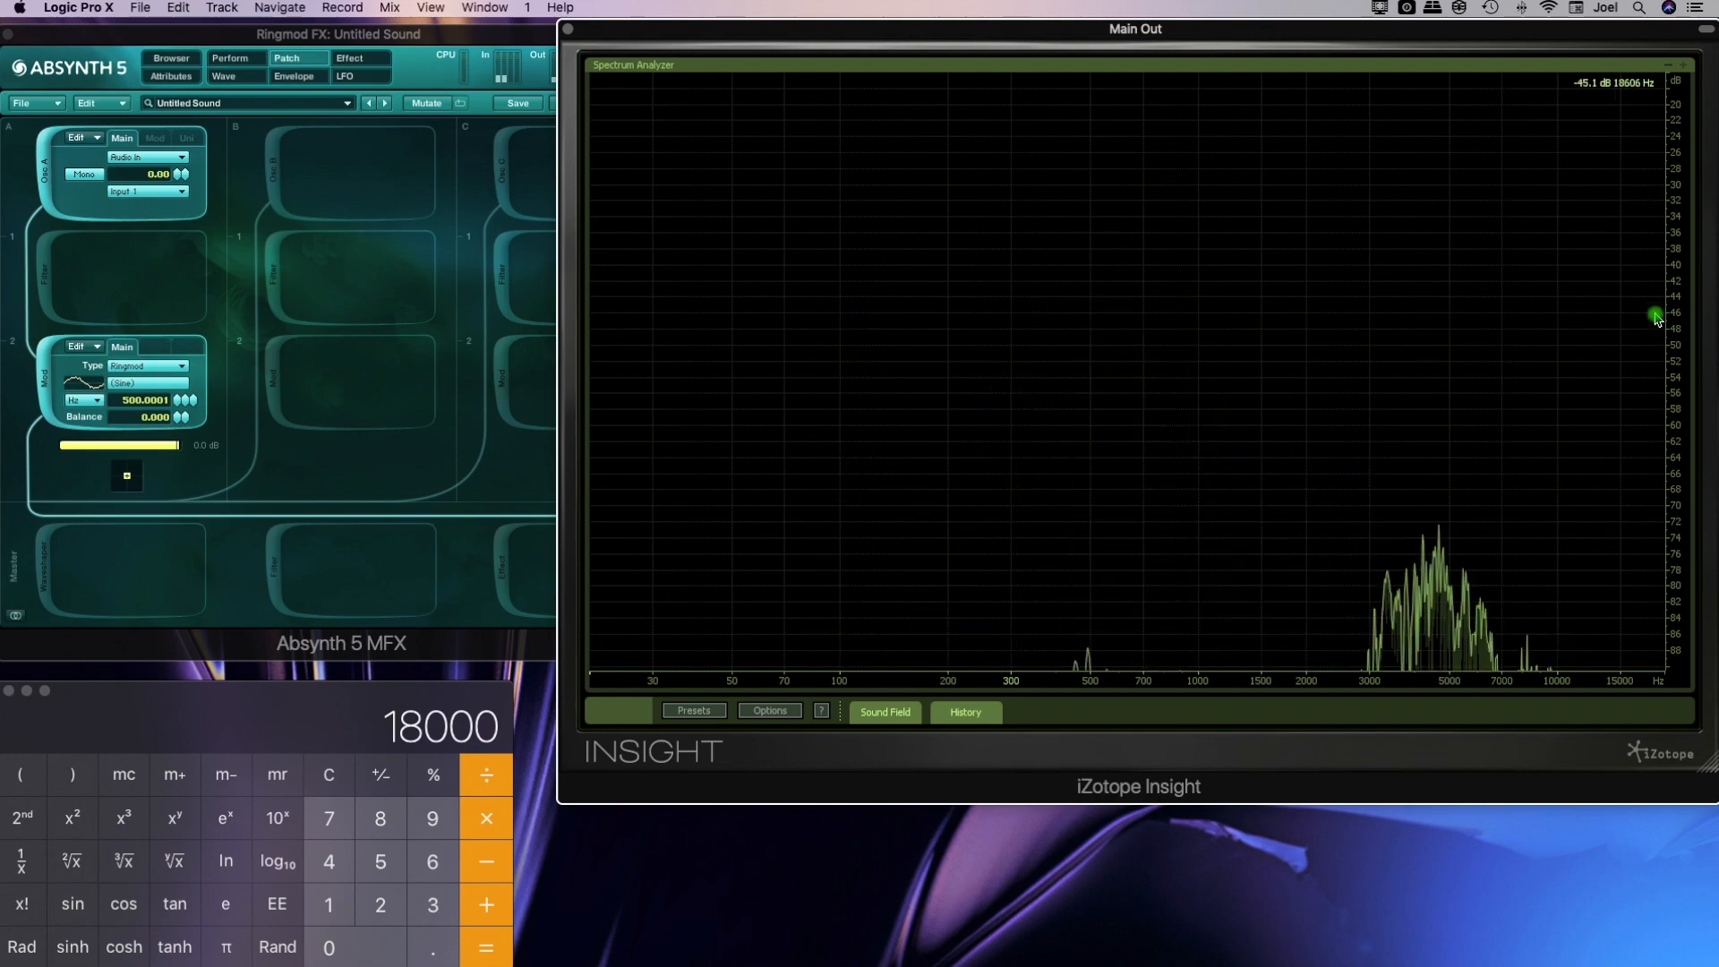
scroll(1674, 343, down, 3)
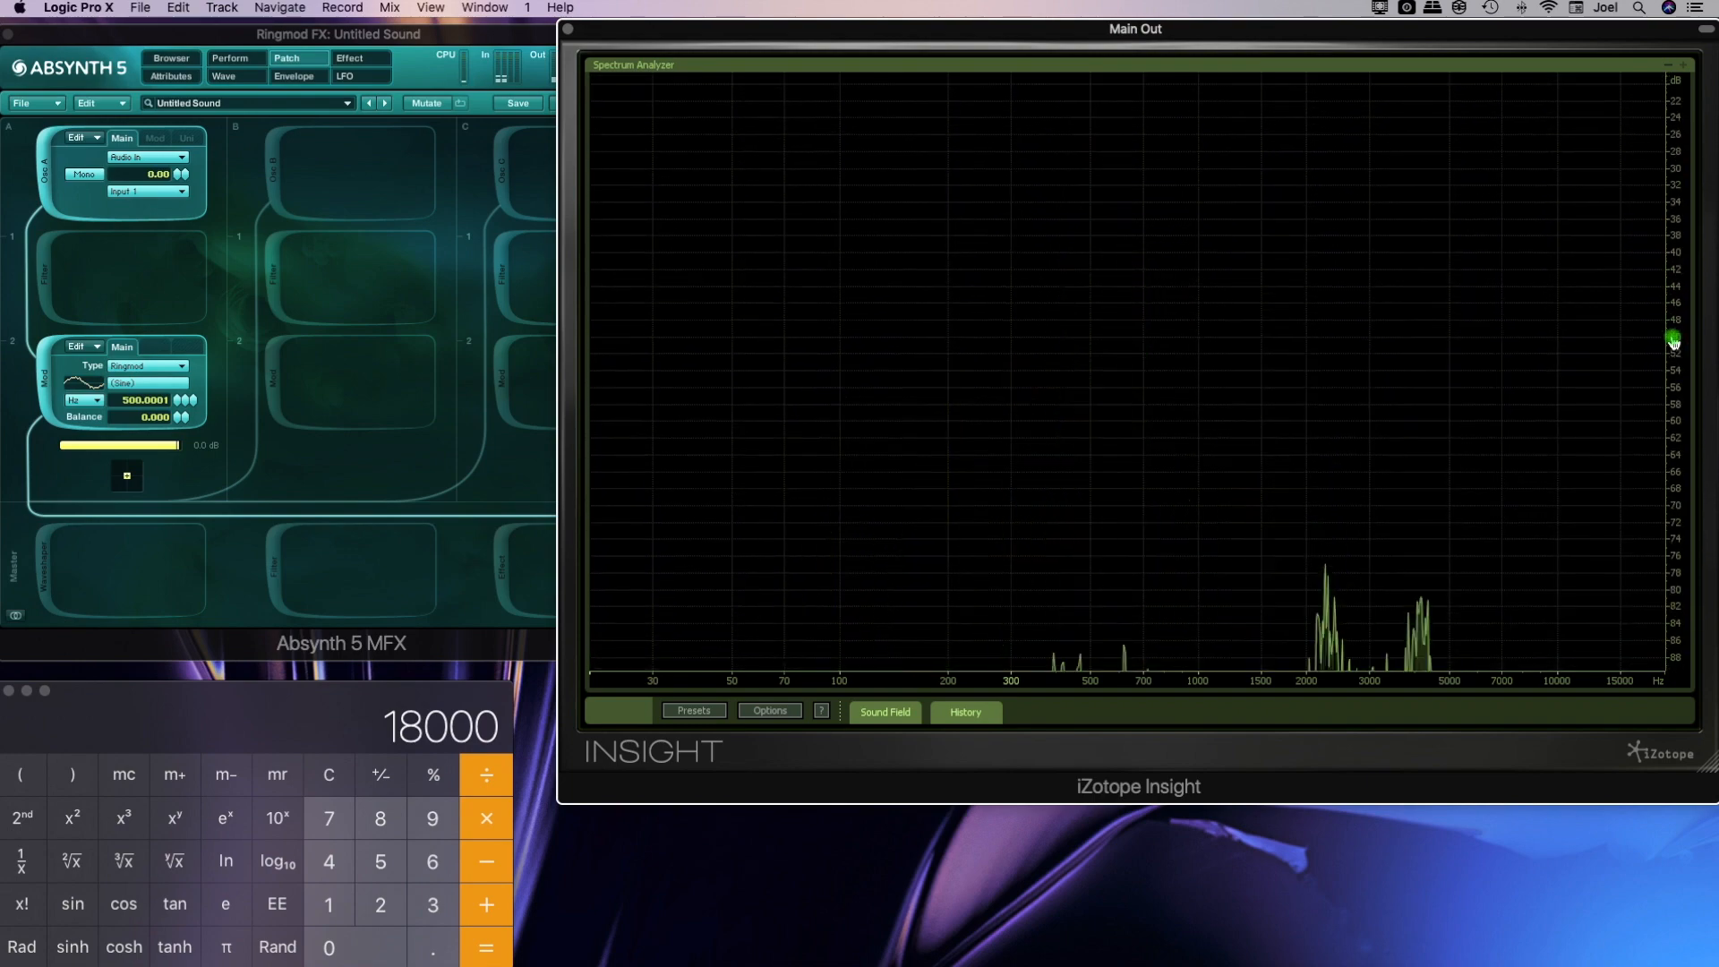
scroll(1673, 343, down, 2)
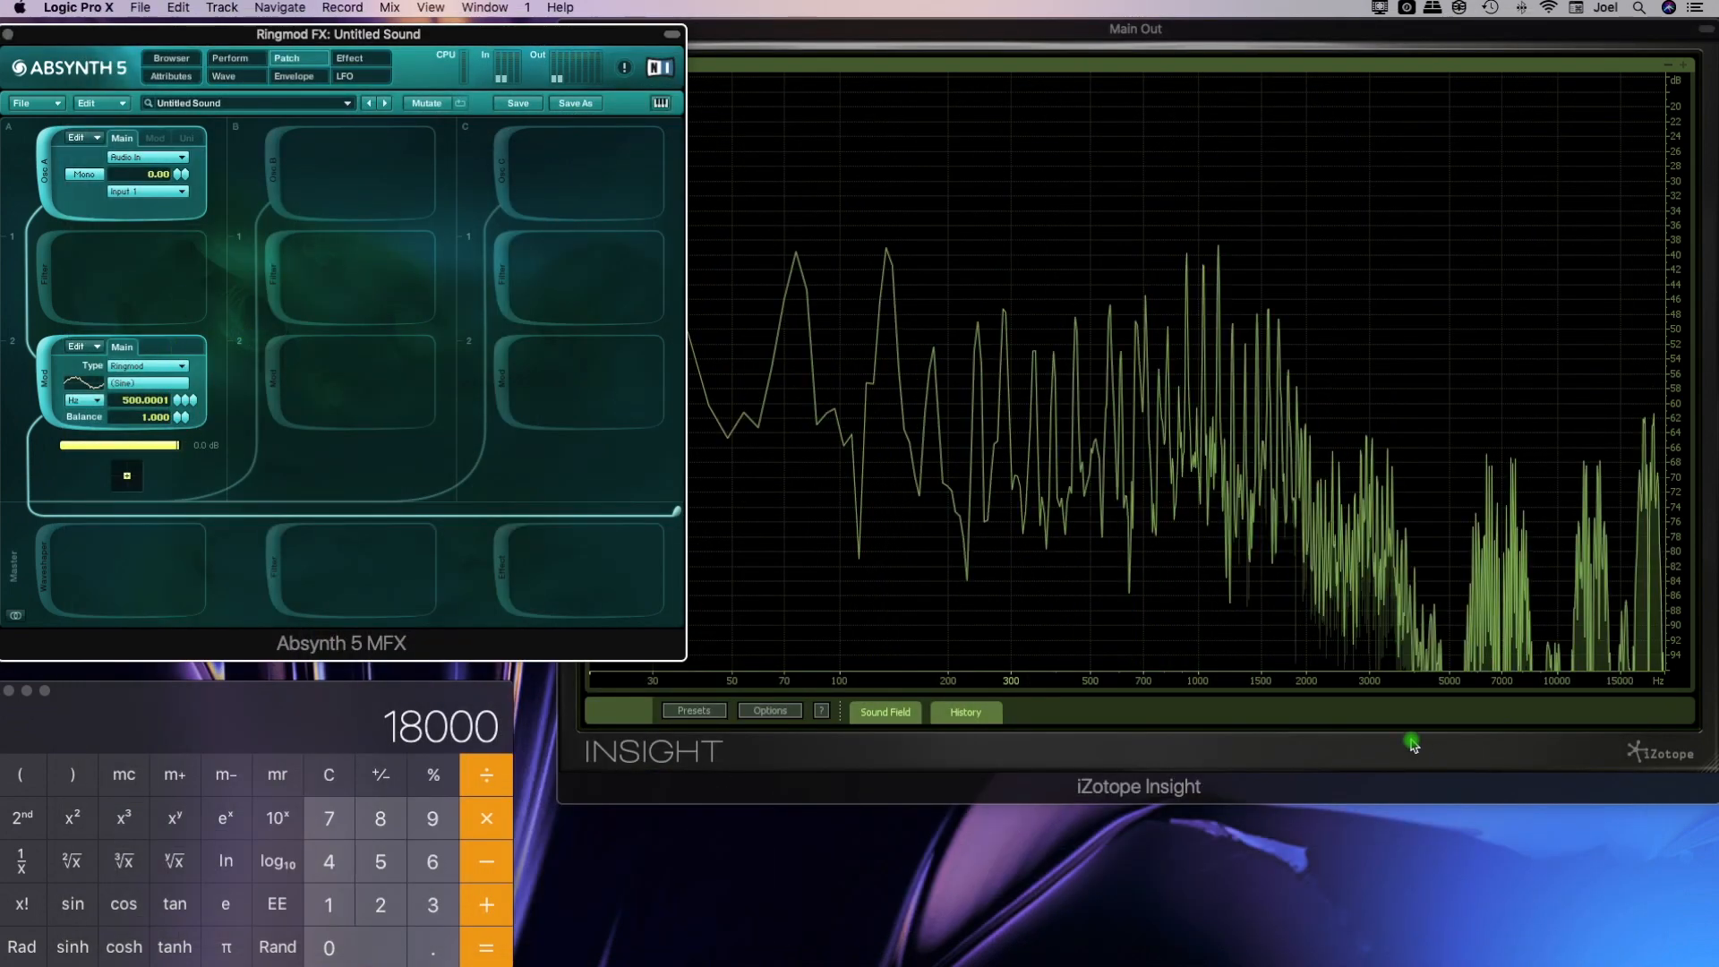
click(1412, 729)
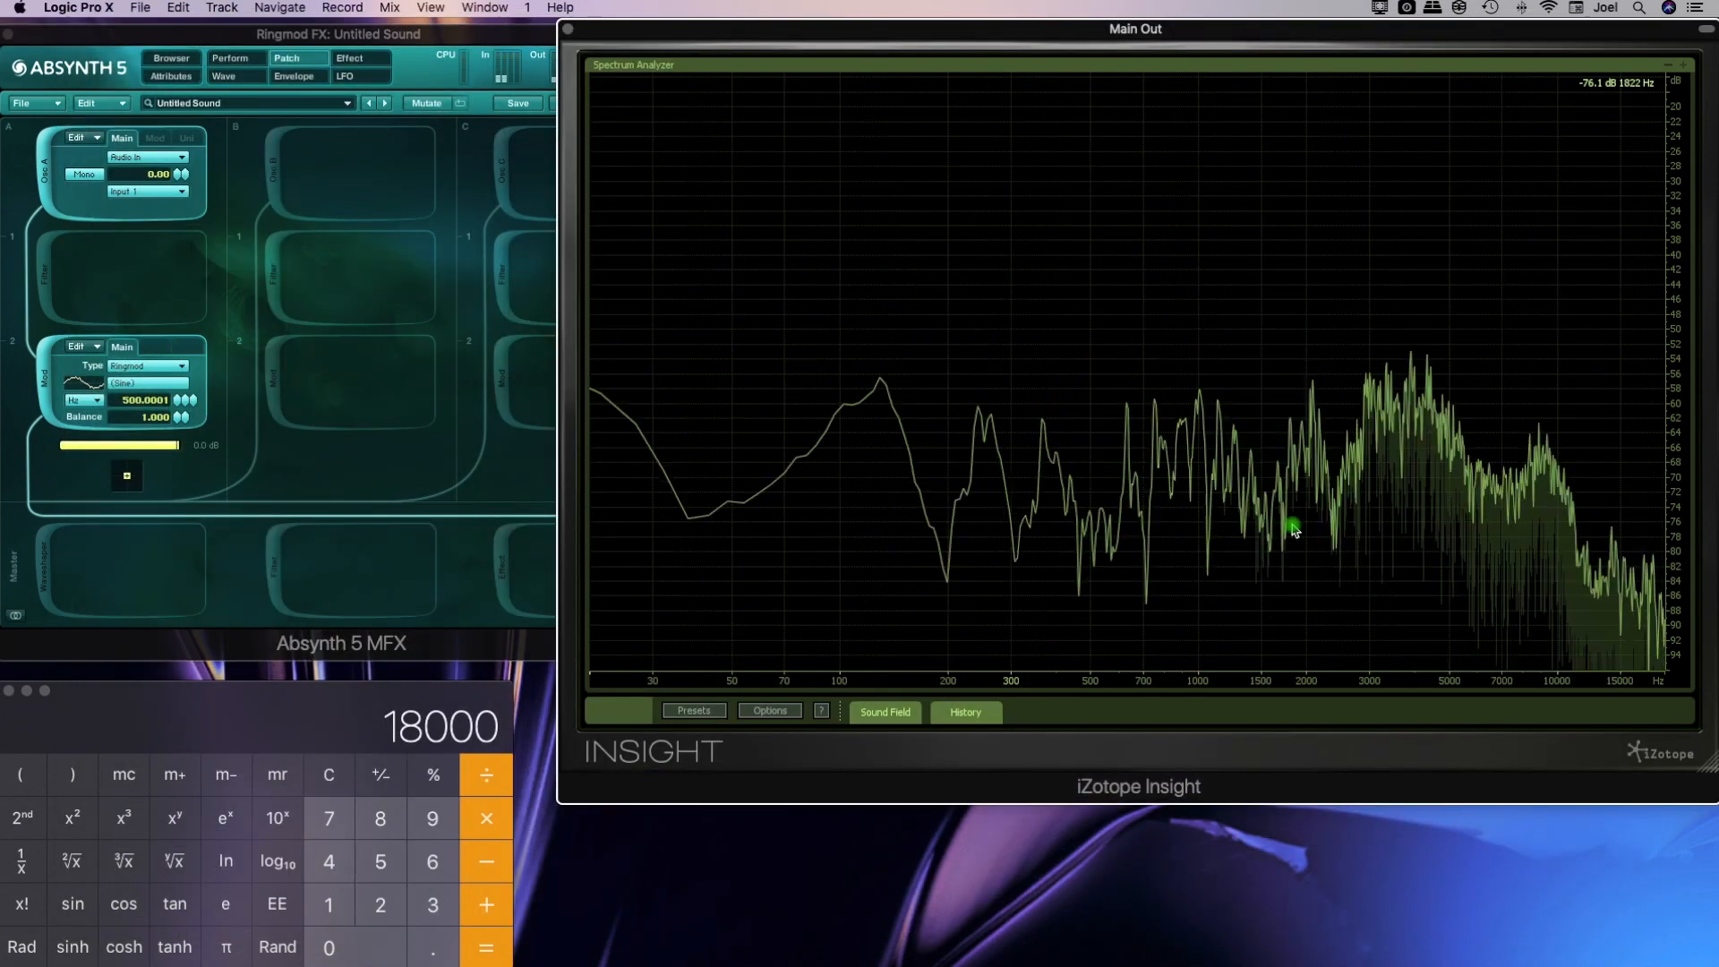
Edit the Ringmod's wave, raising harmonics 14, 25 and 36 close to the fundamental's level and adding harmonic 26 beside harmonic 25
click(148, 383)
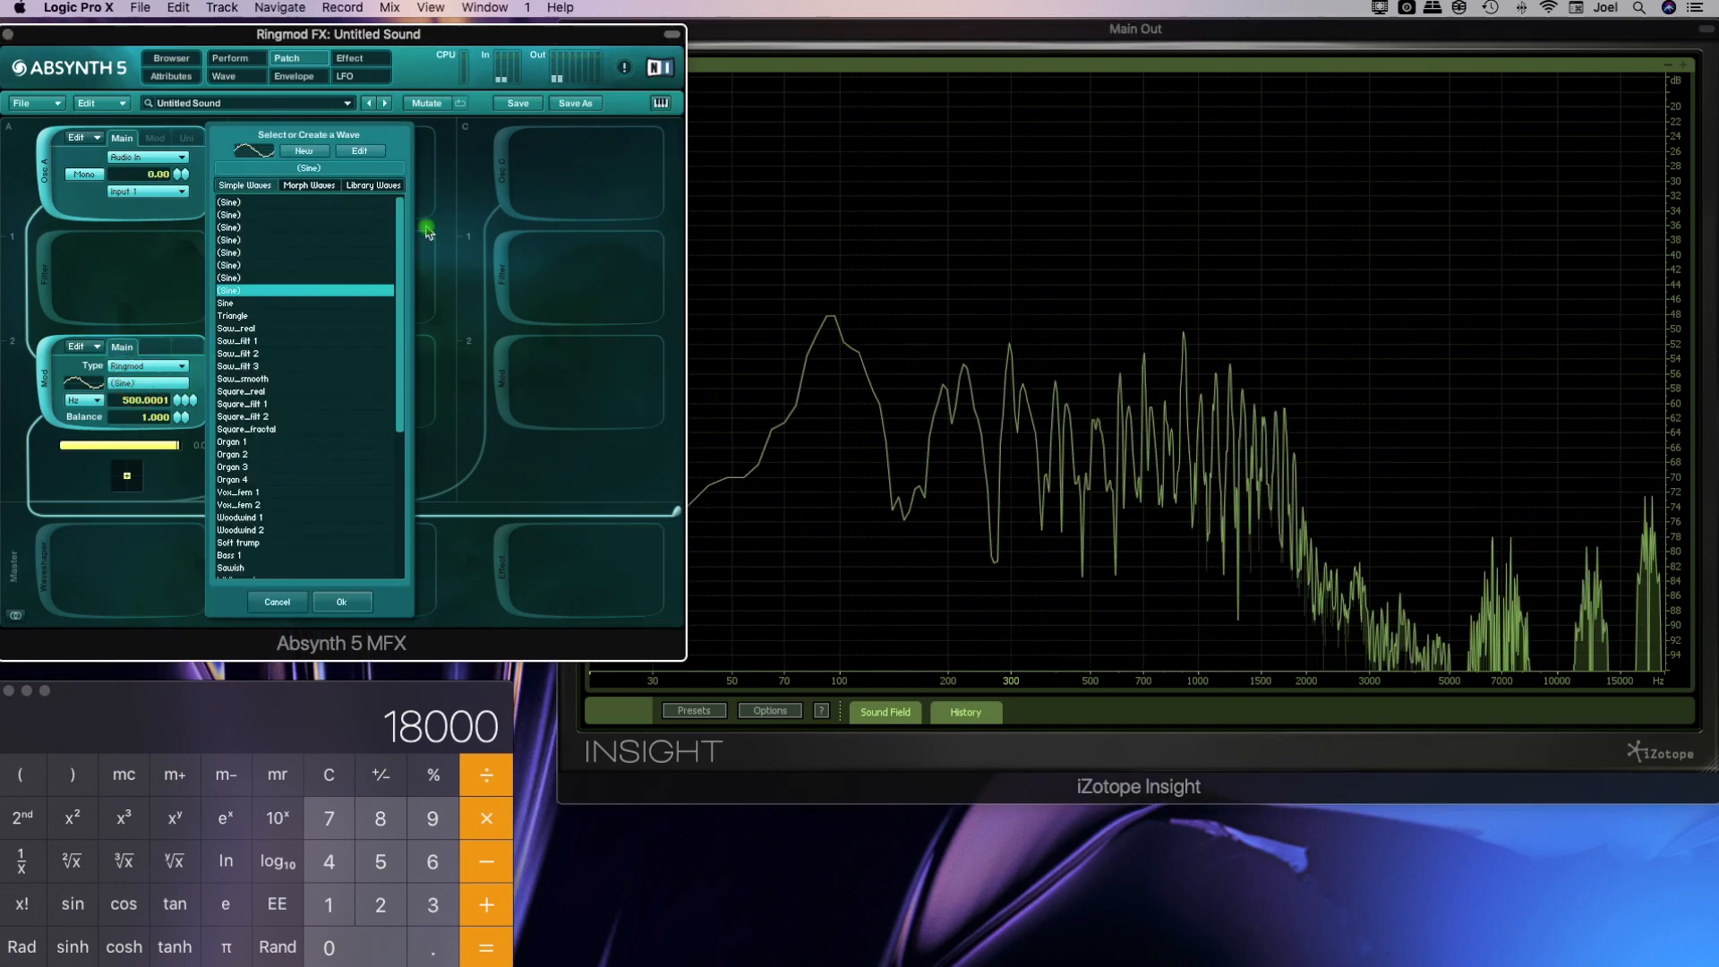
click(359, 151)
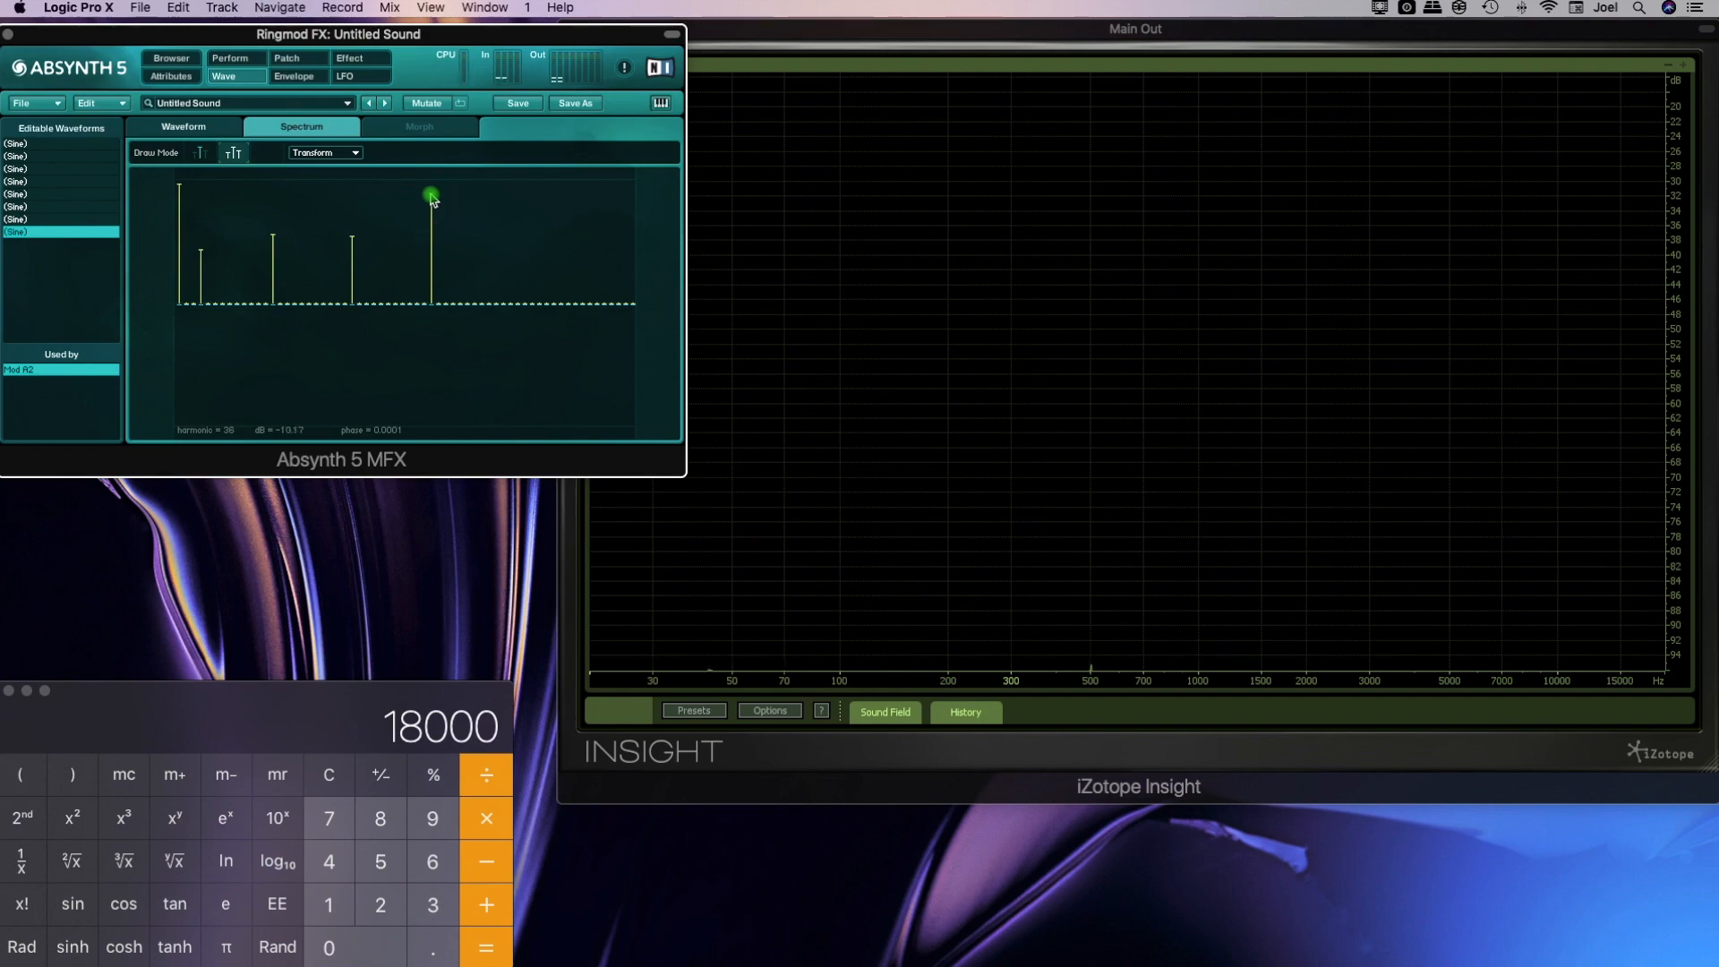
key(space)
click(351, 201)
click(271, 204)
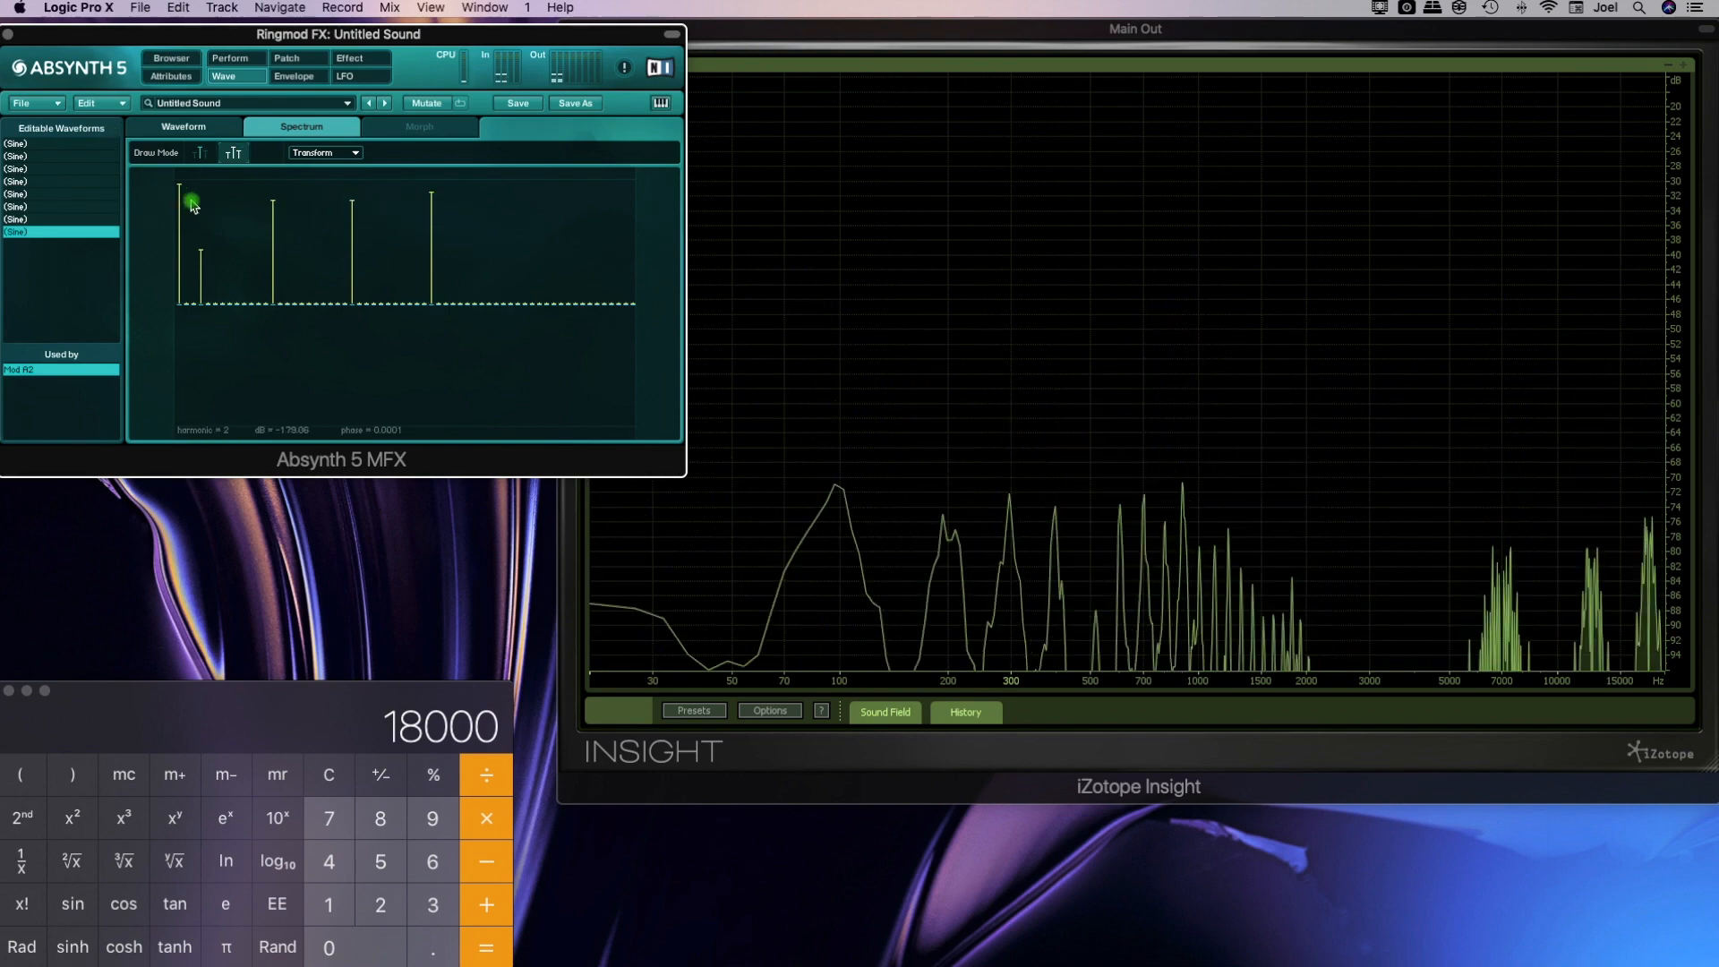
click(273, 192)
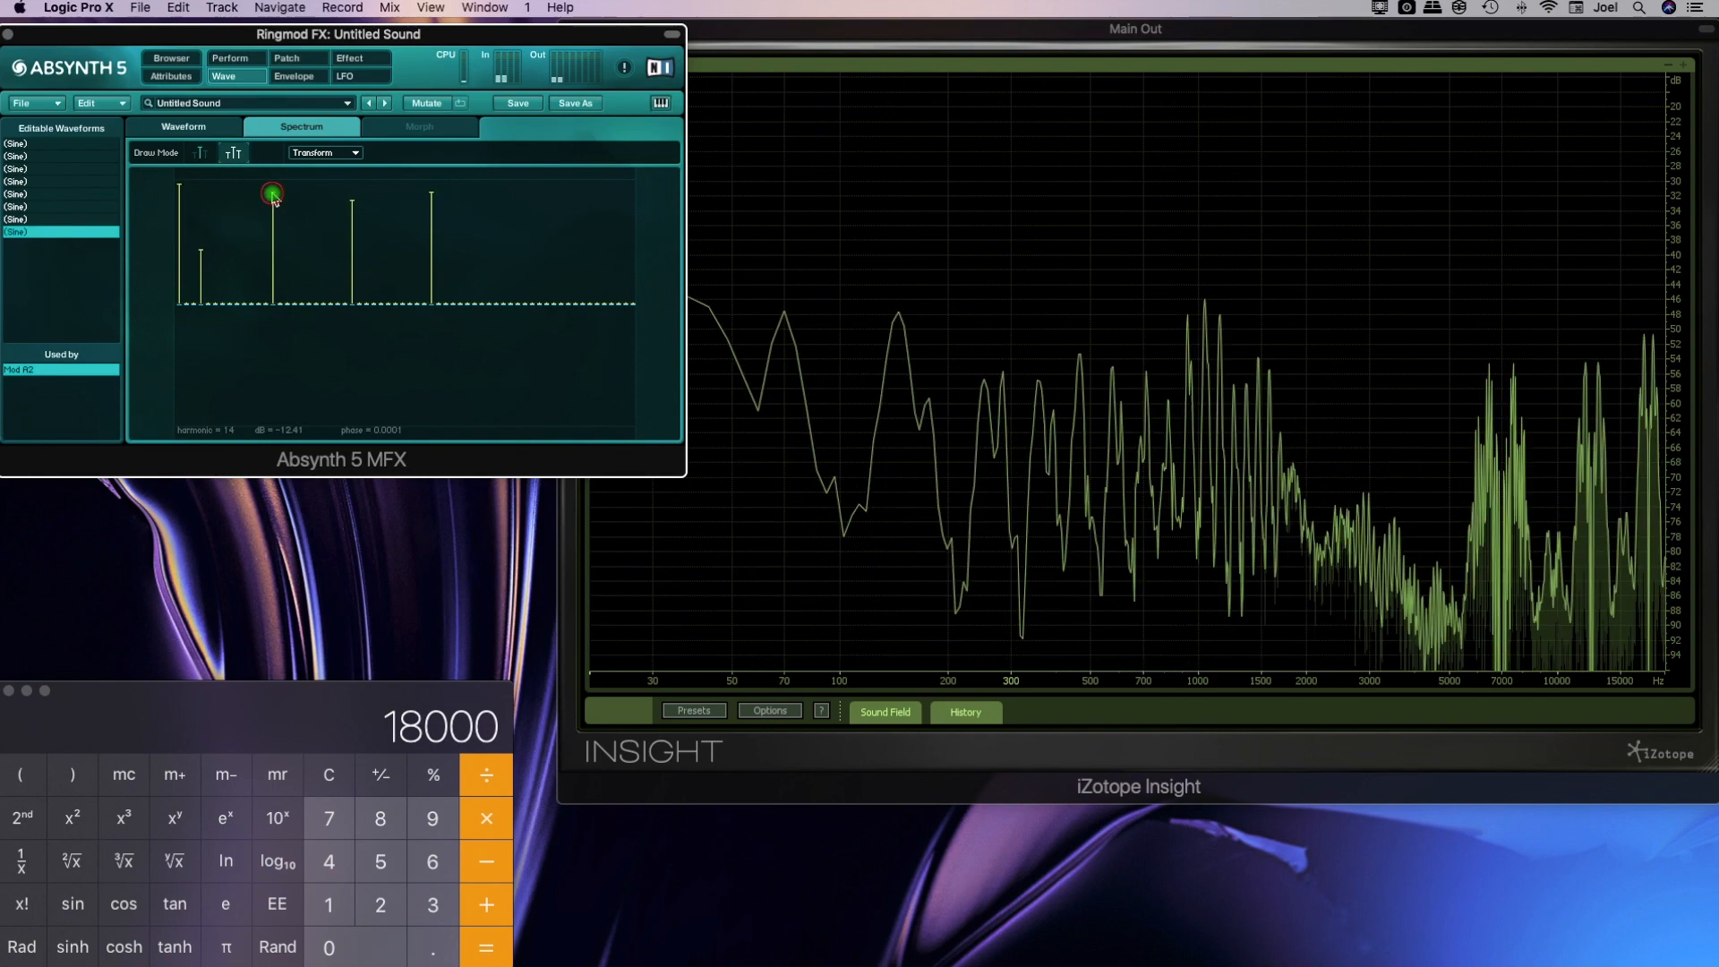
click(350, 196)
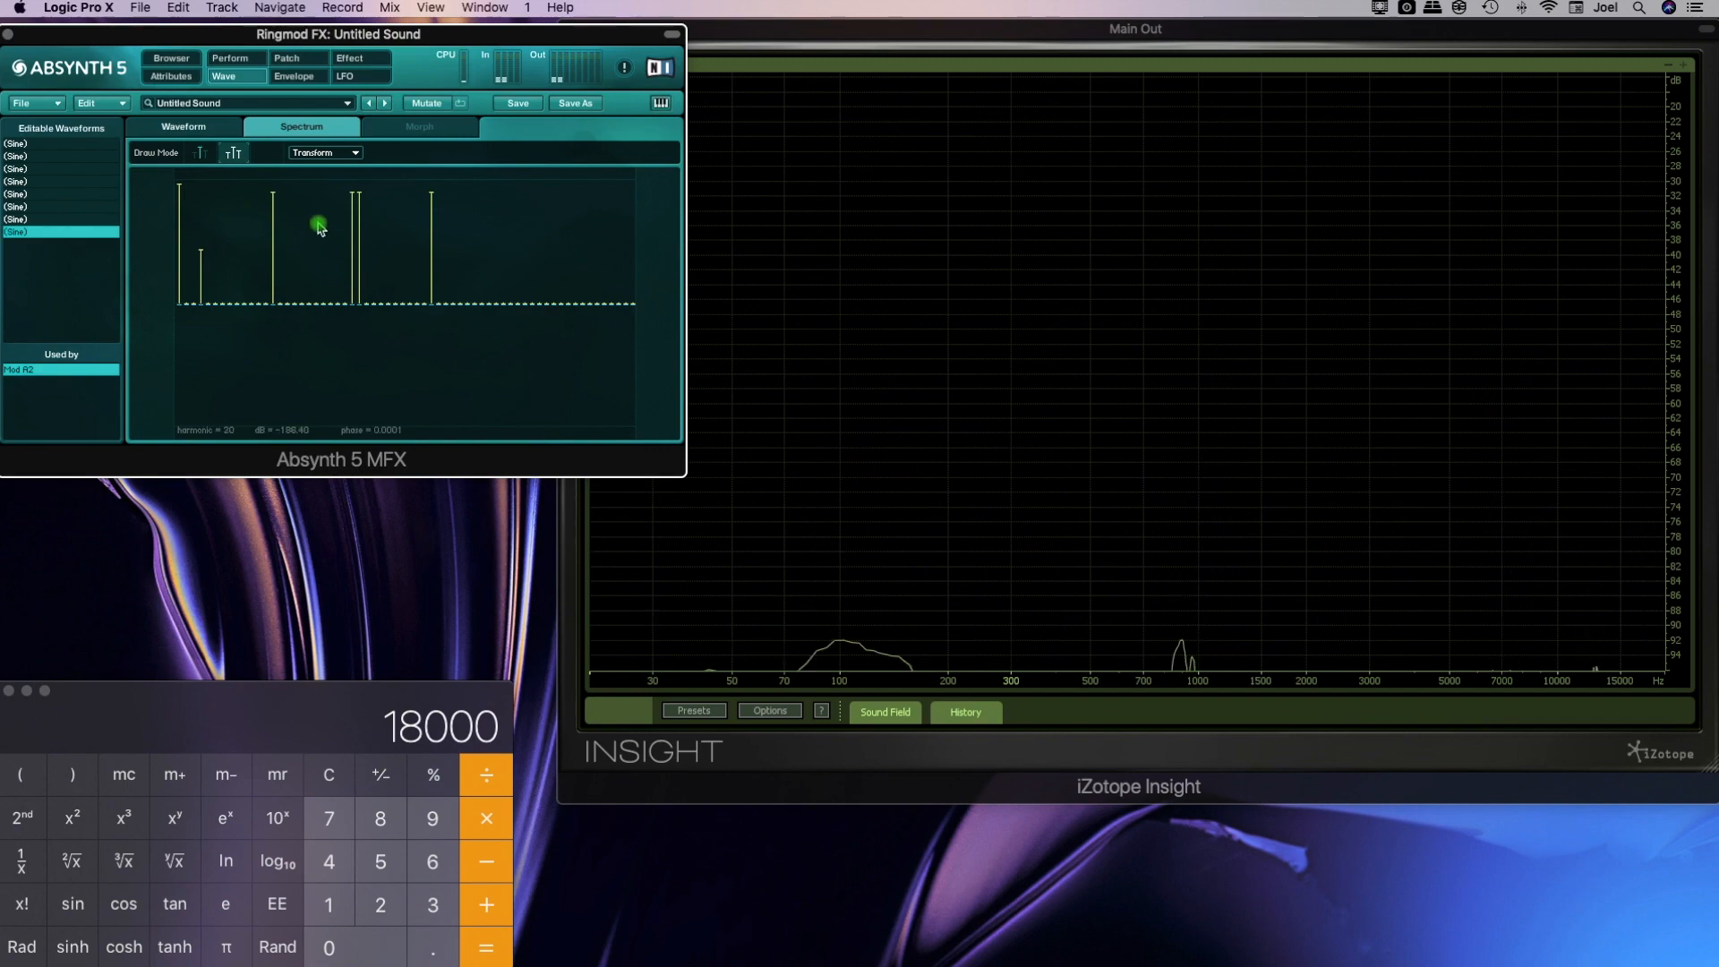
Lower harmonics 14, 25, 26 and 36 in progressively quieter steps, and add a louder harmonic 5 near the fundamental
click(352, 230)
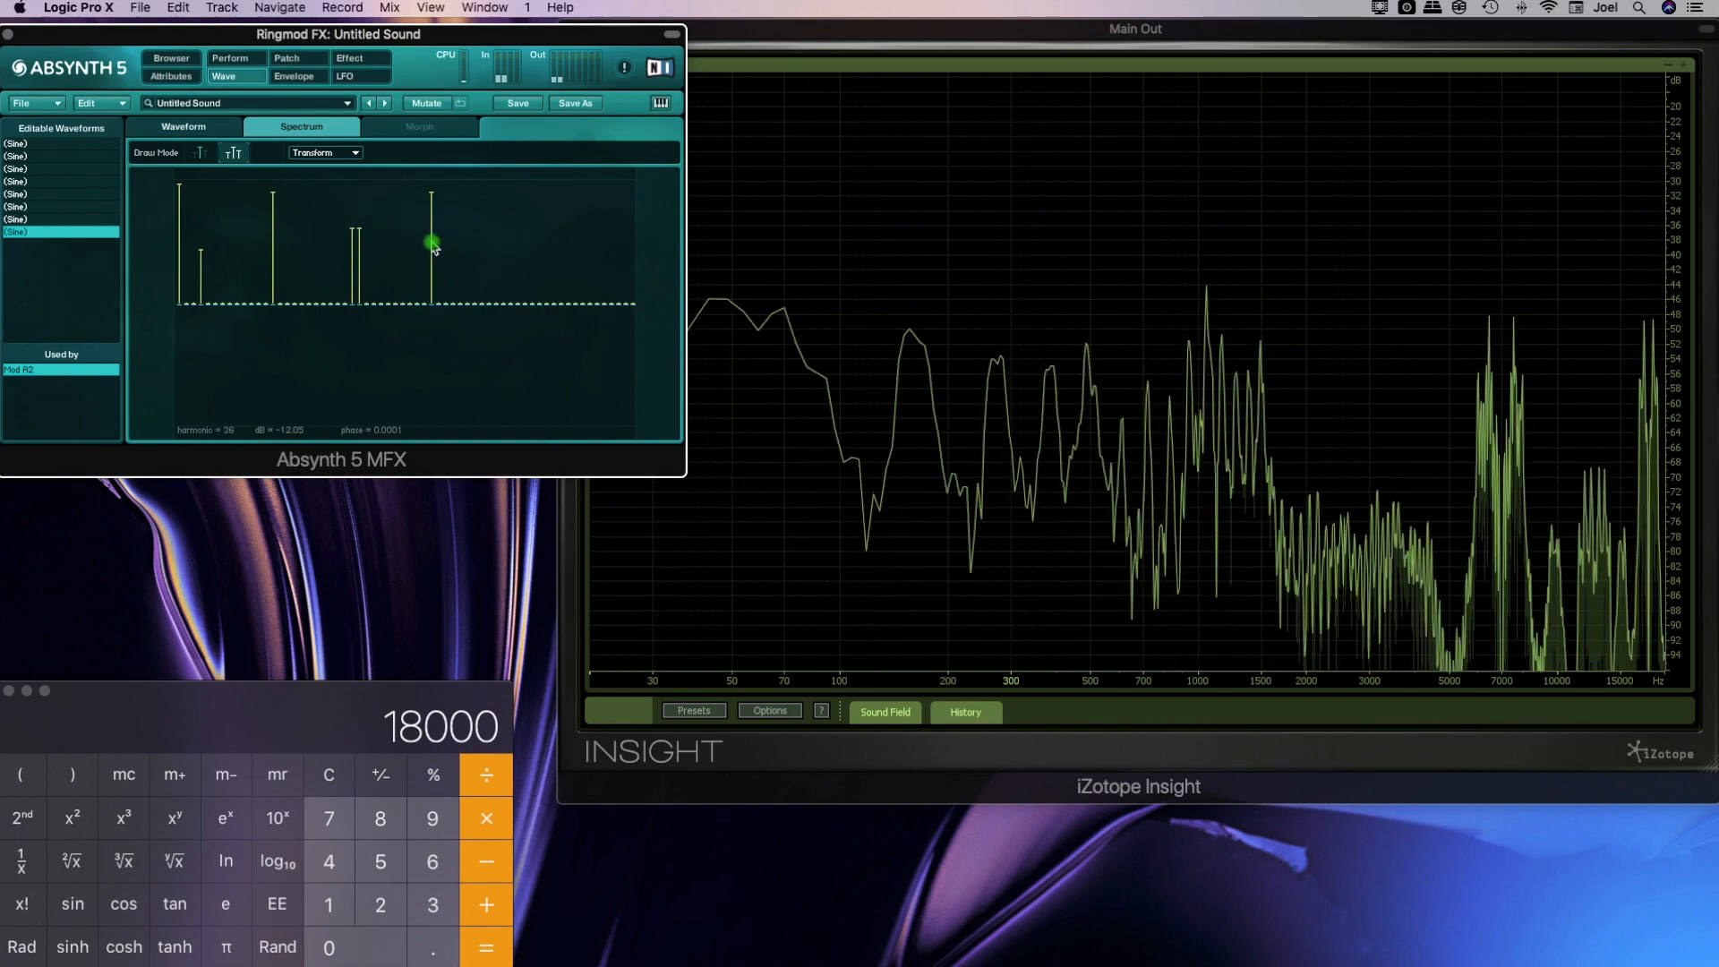
click(431, 239)
click(273, 220)
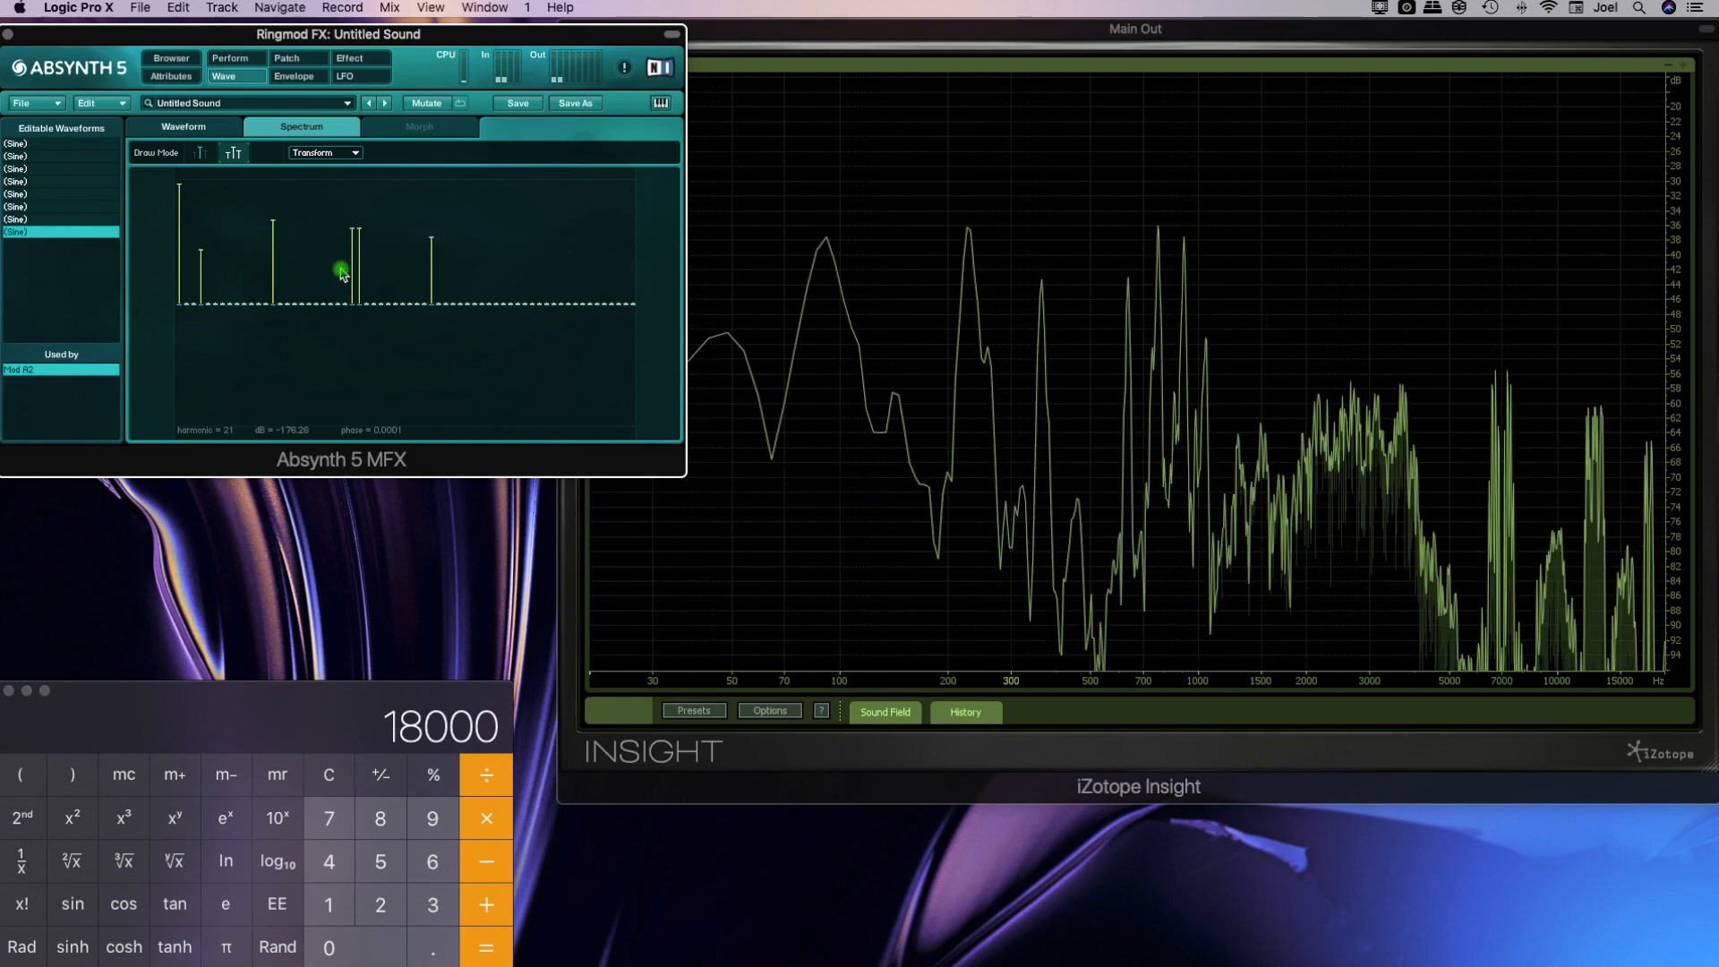
click(355, 241)
click(431, 259)
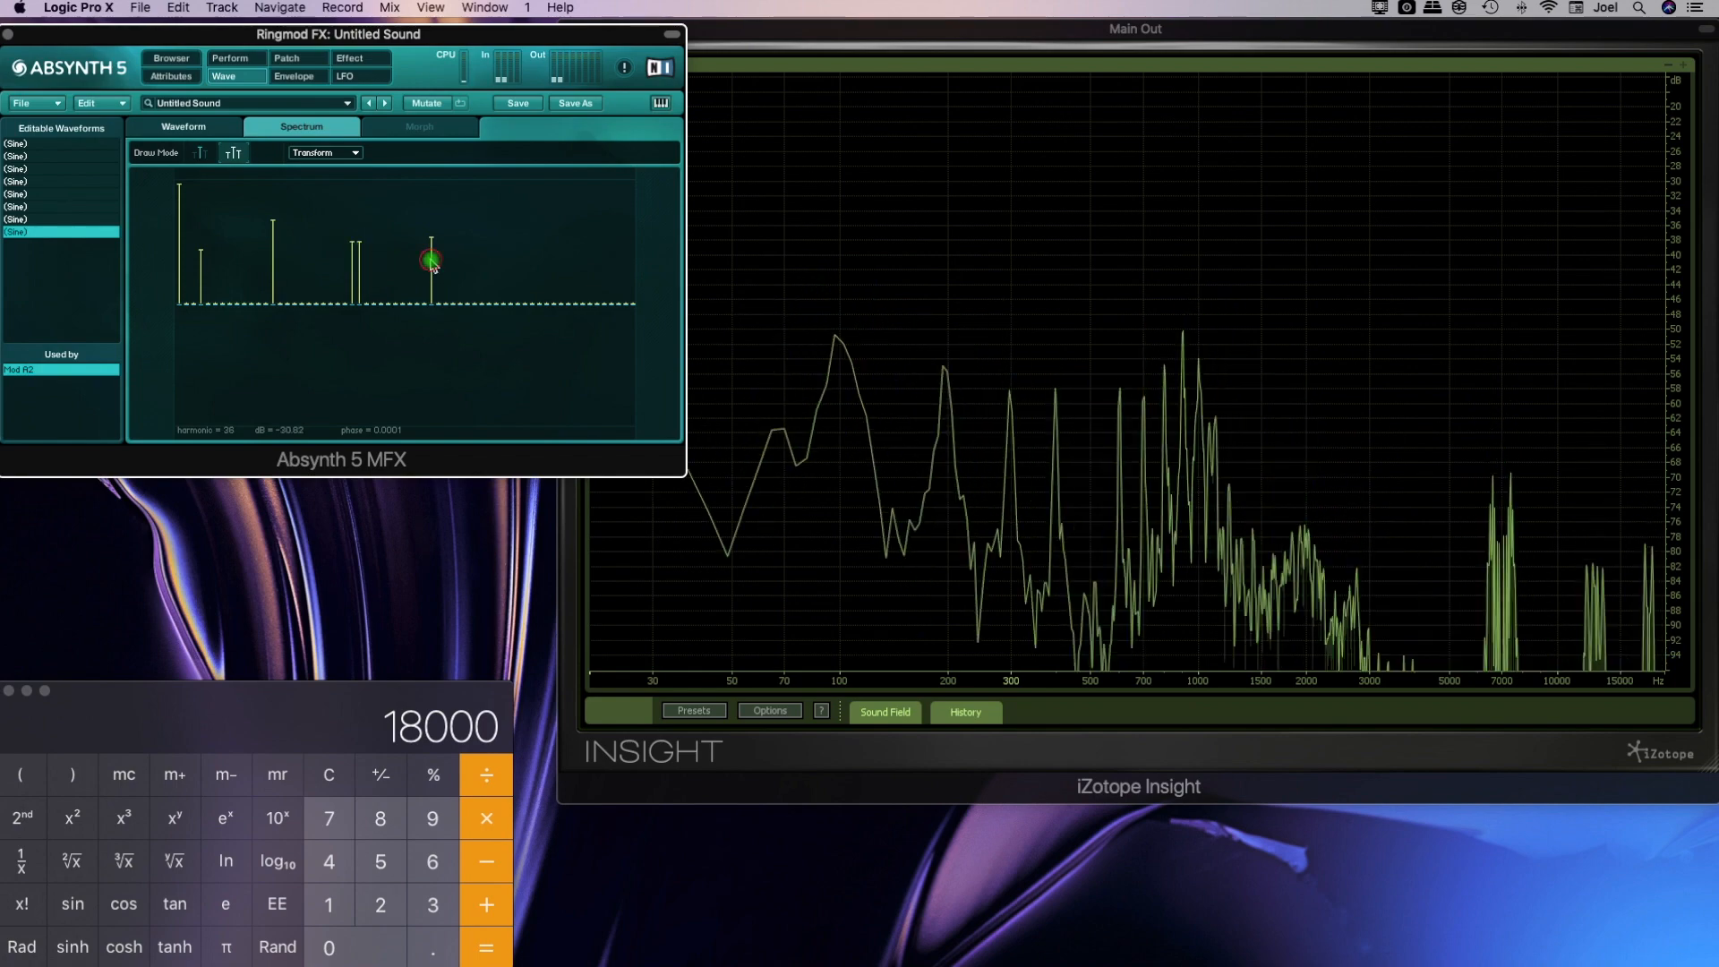
click(207, 198)
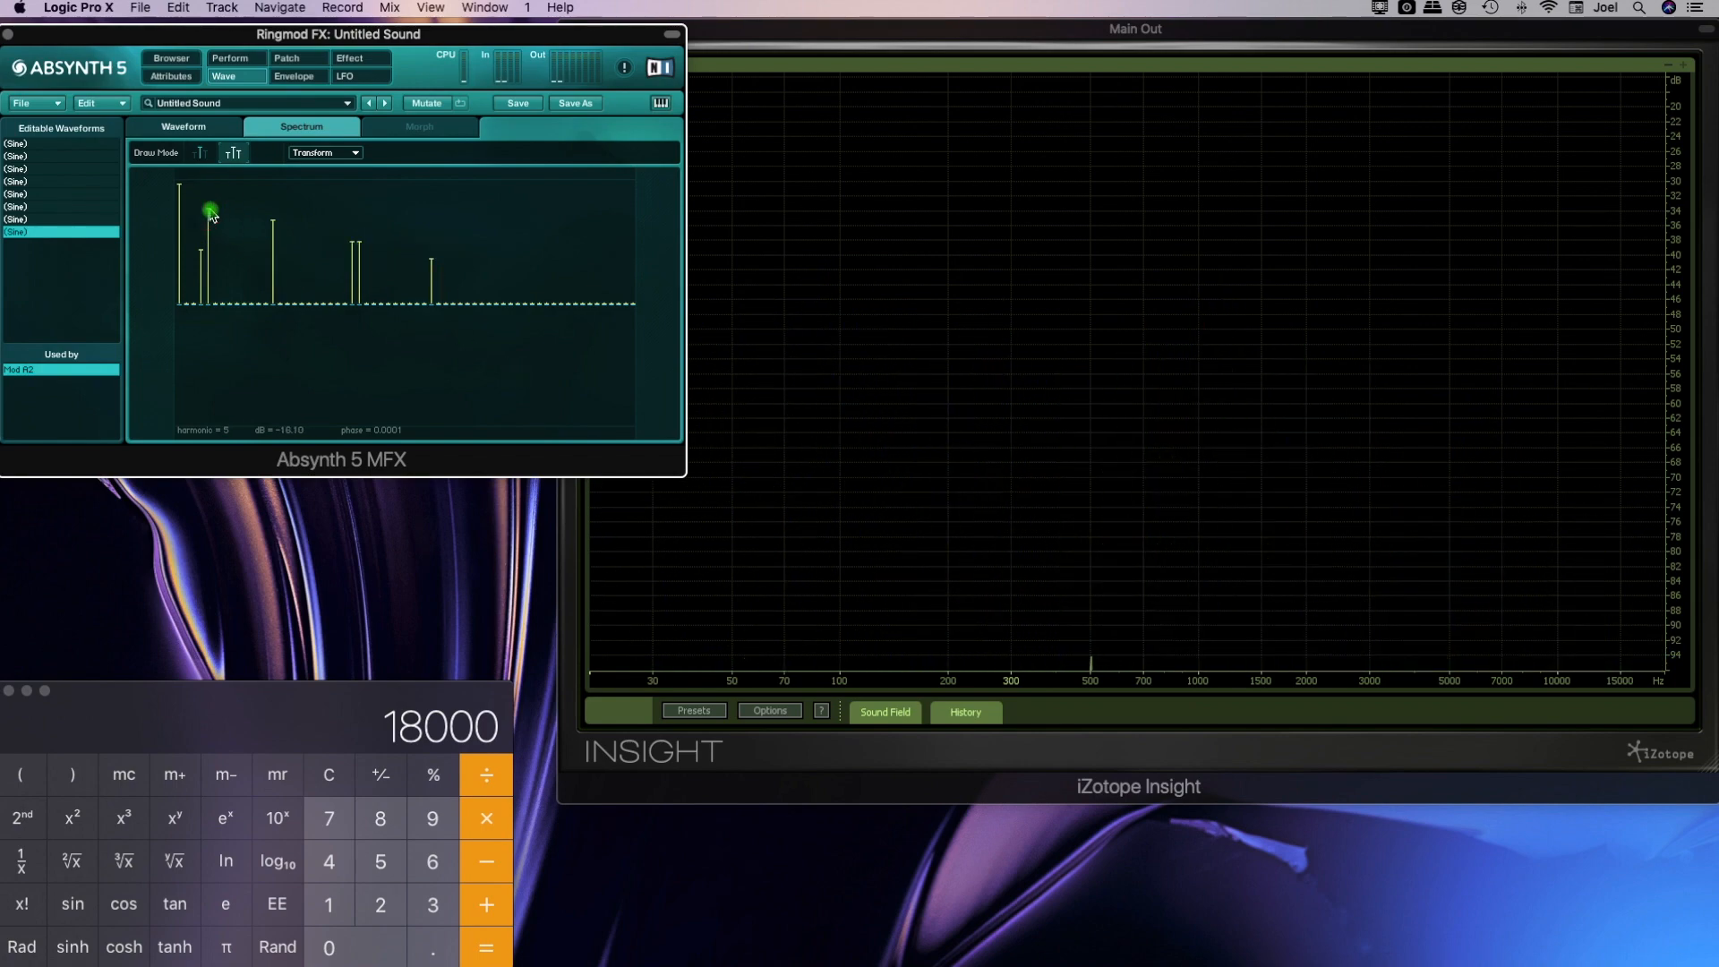
Return to the patch and lower the Ringmod frequency to 105.1121 Hz, keeping balance at 1.000
click(286, 57)
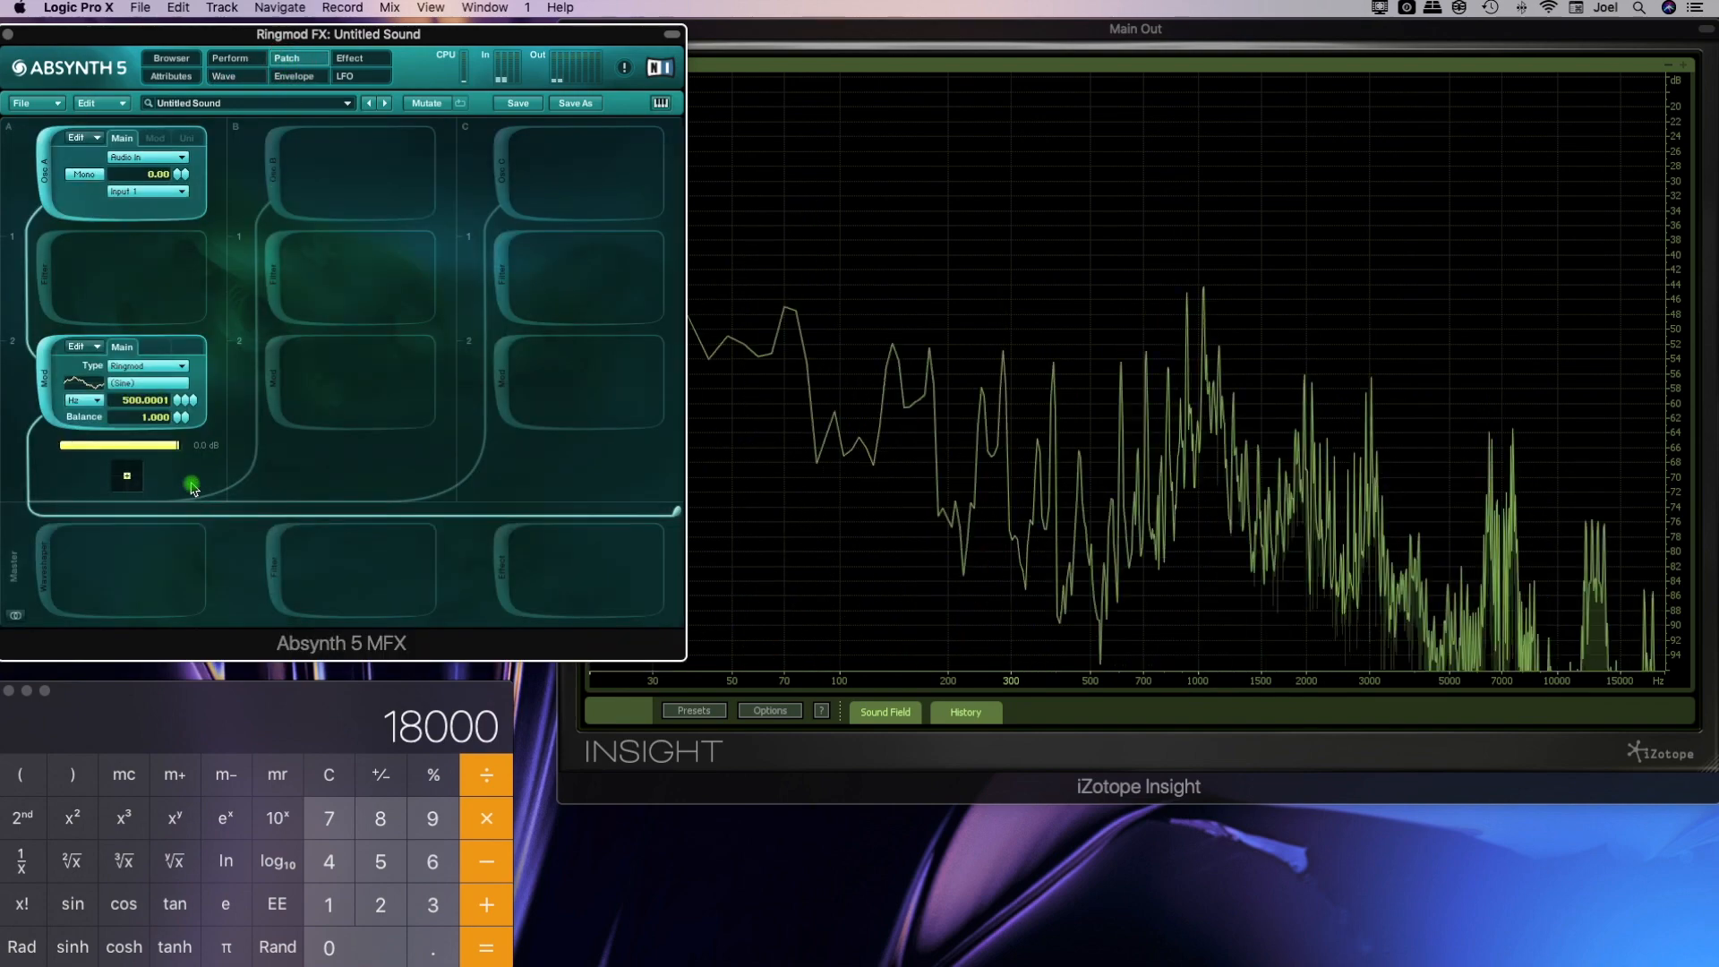
drag(183, 400, 180, 418)
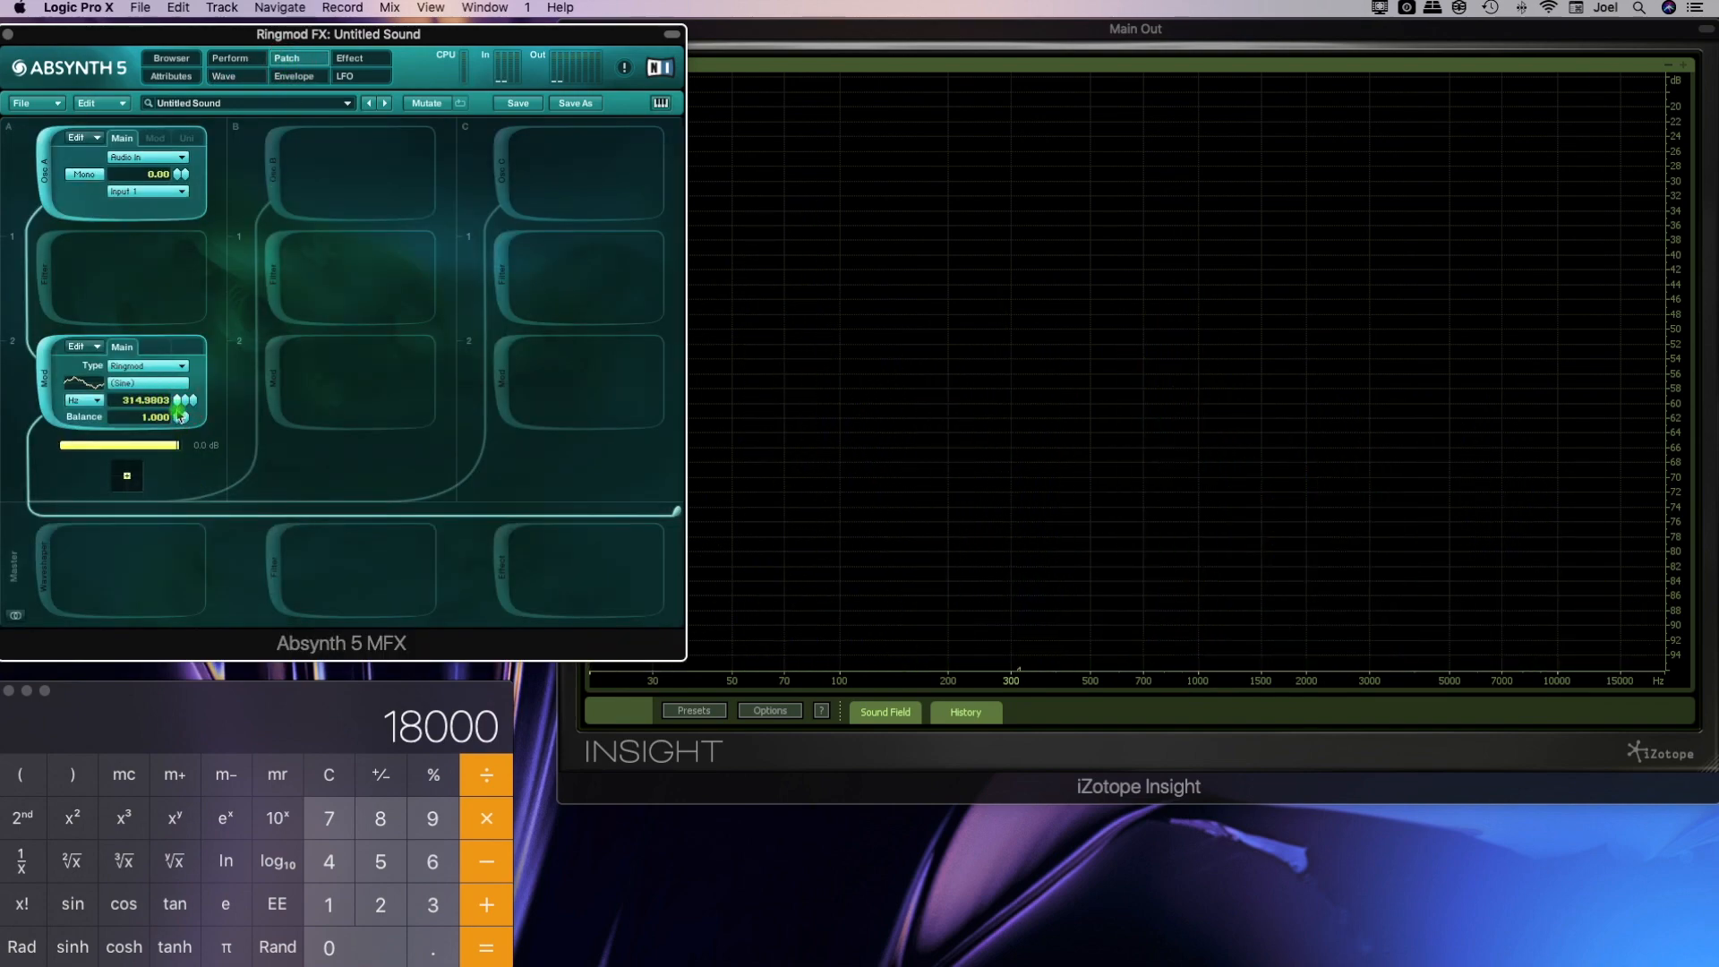
mouse_move(179, 420)
mouse_down()
mouse_move(180, 440)
mouse_move(182, 412)
mouse_up()
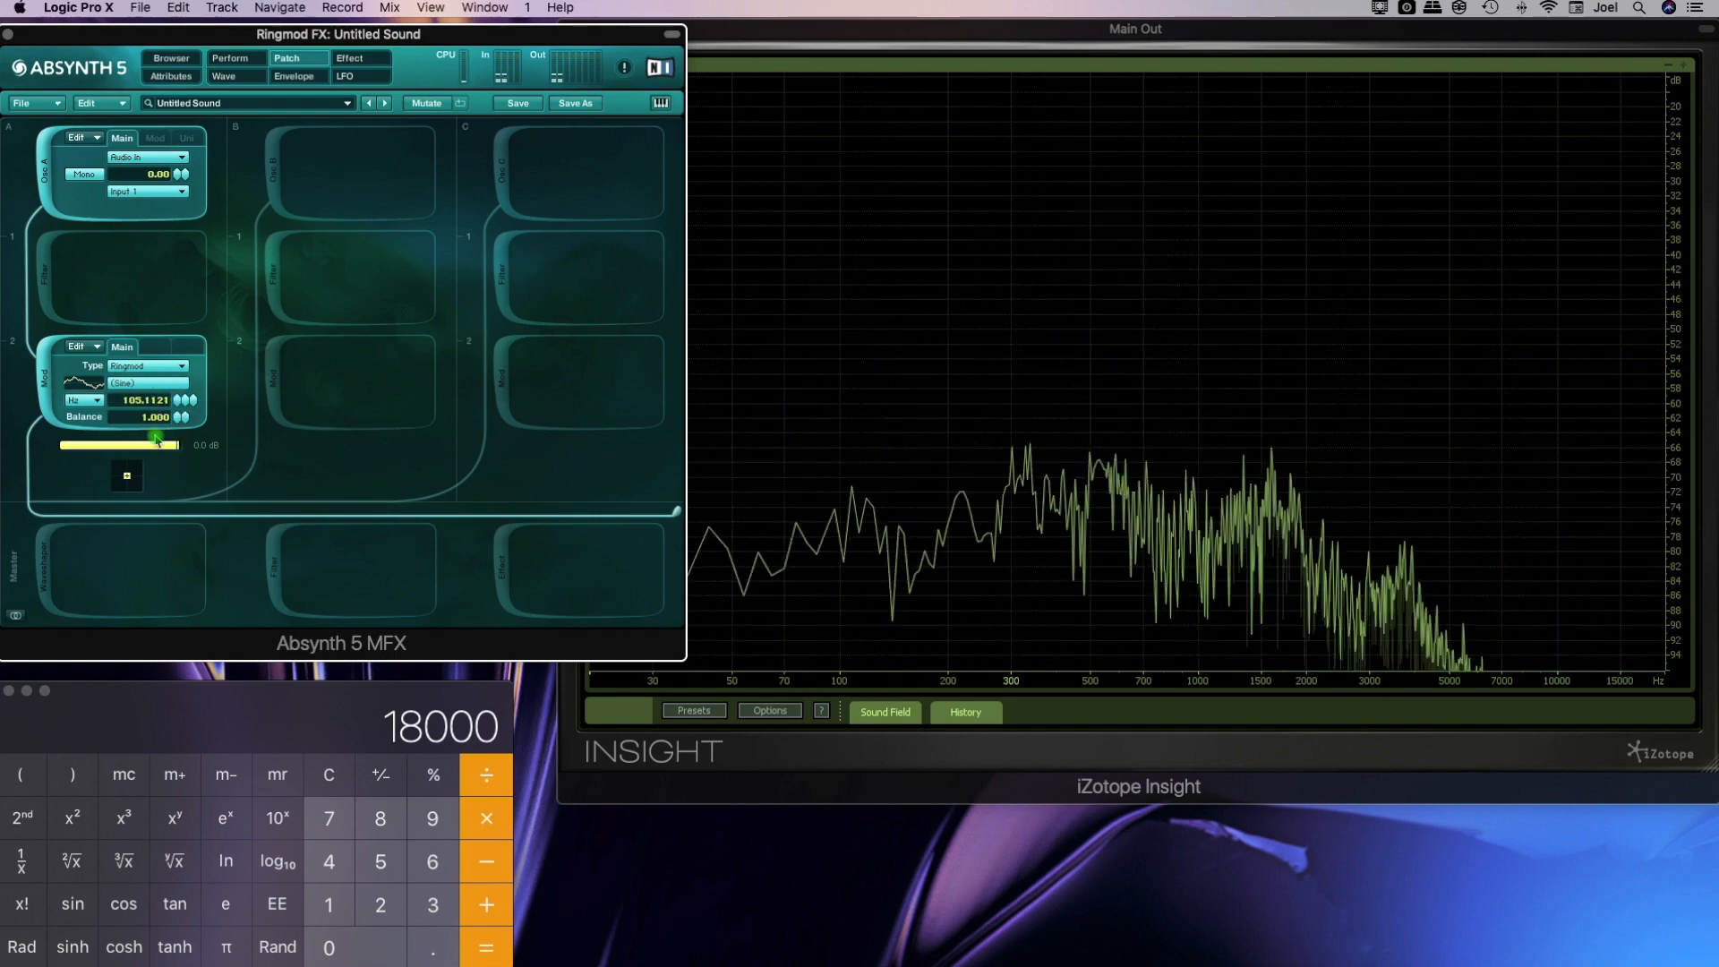
Check the Ringmod's wave, return to the patch and set the Ringmod frequency to 35.0770 Hz at balance 1.000
click(143, 385)
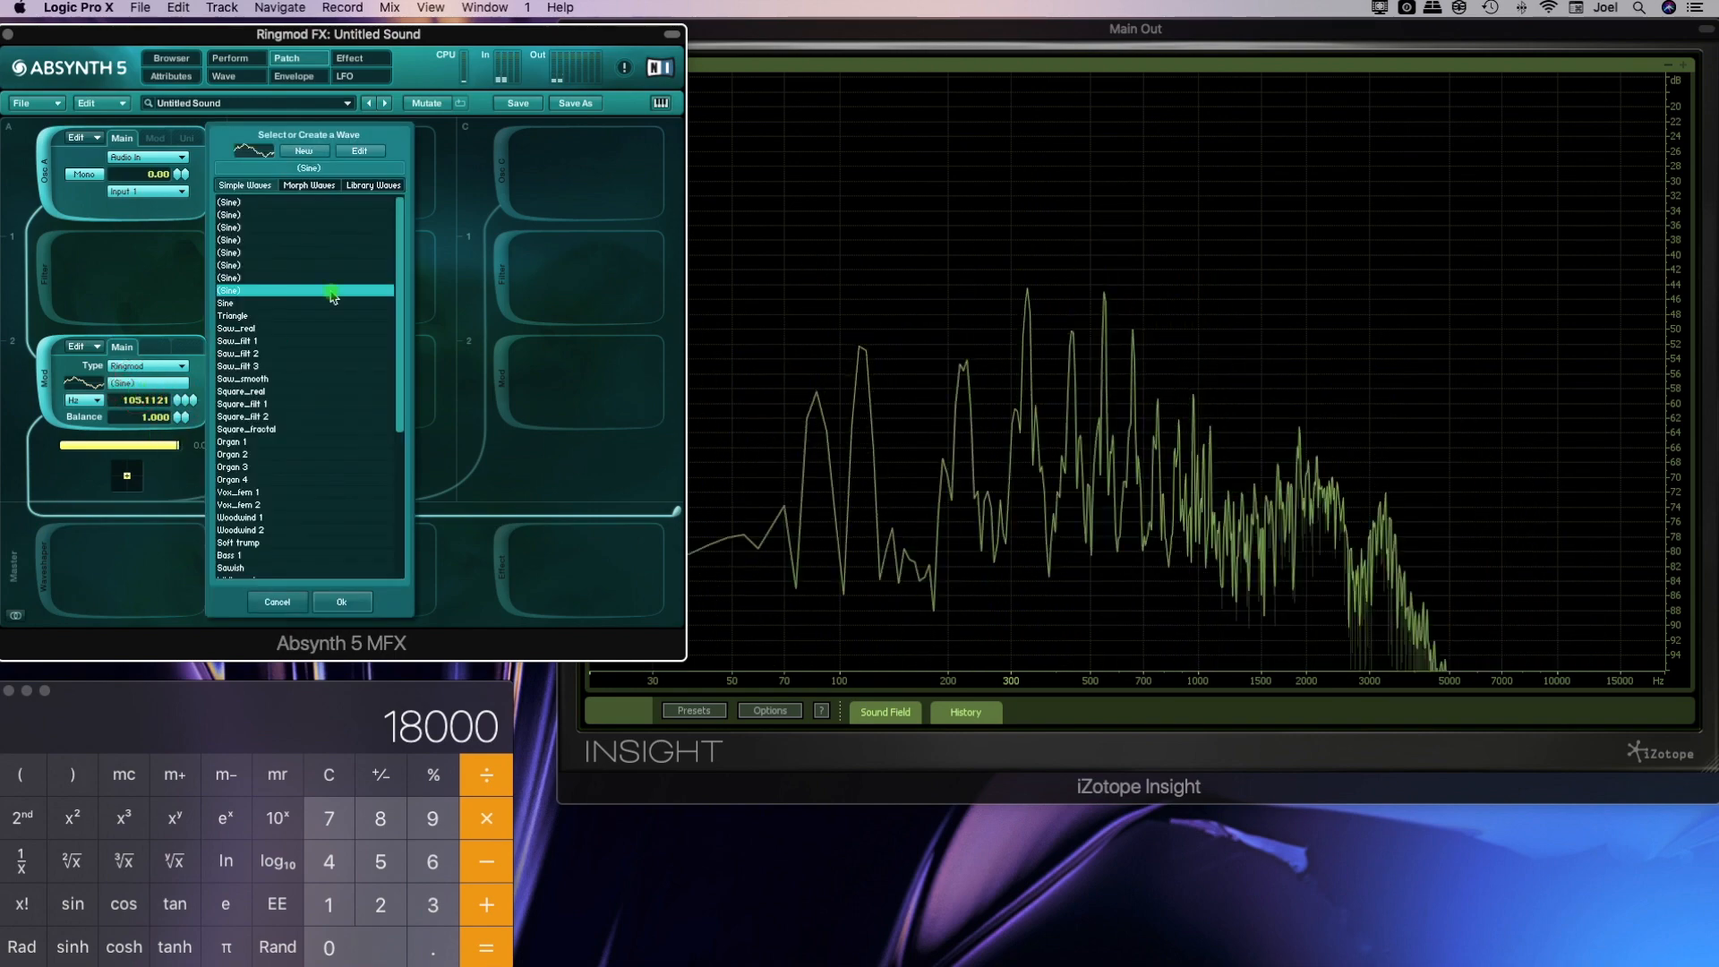
click(353, 154)
click(286, 59)
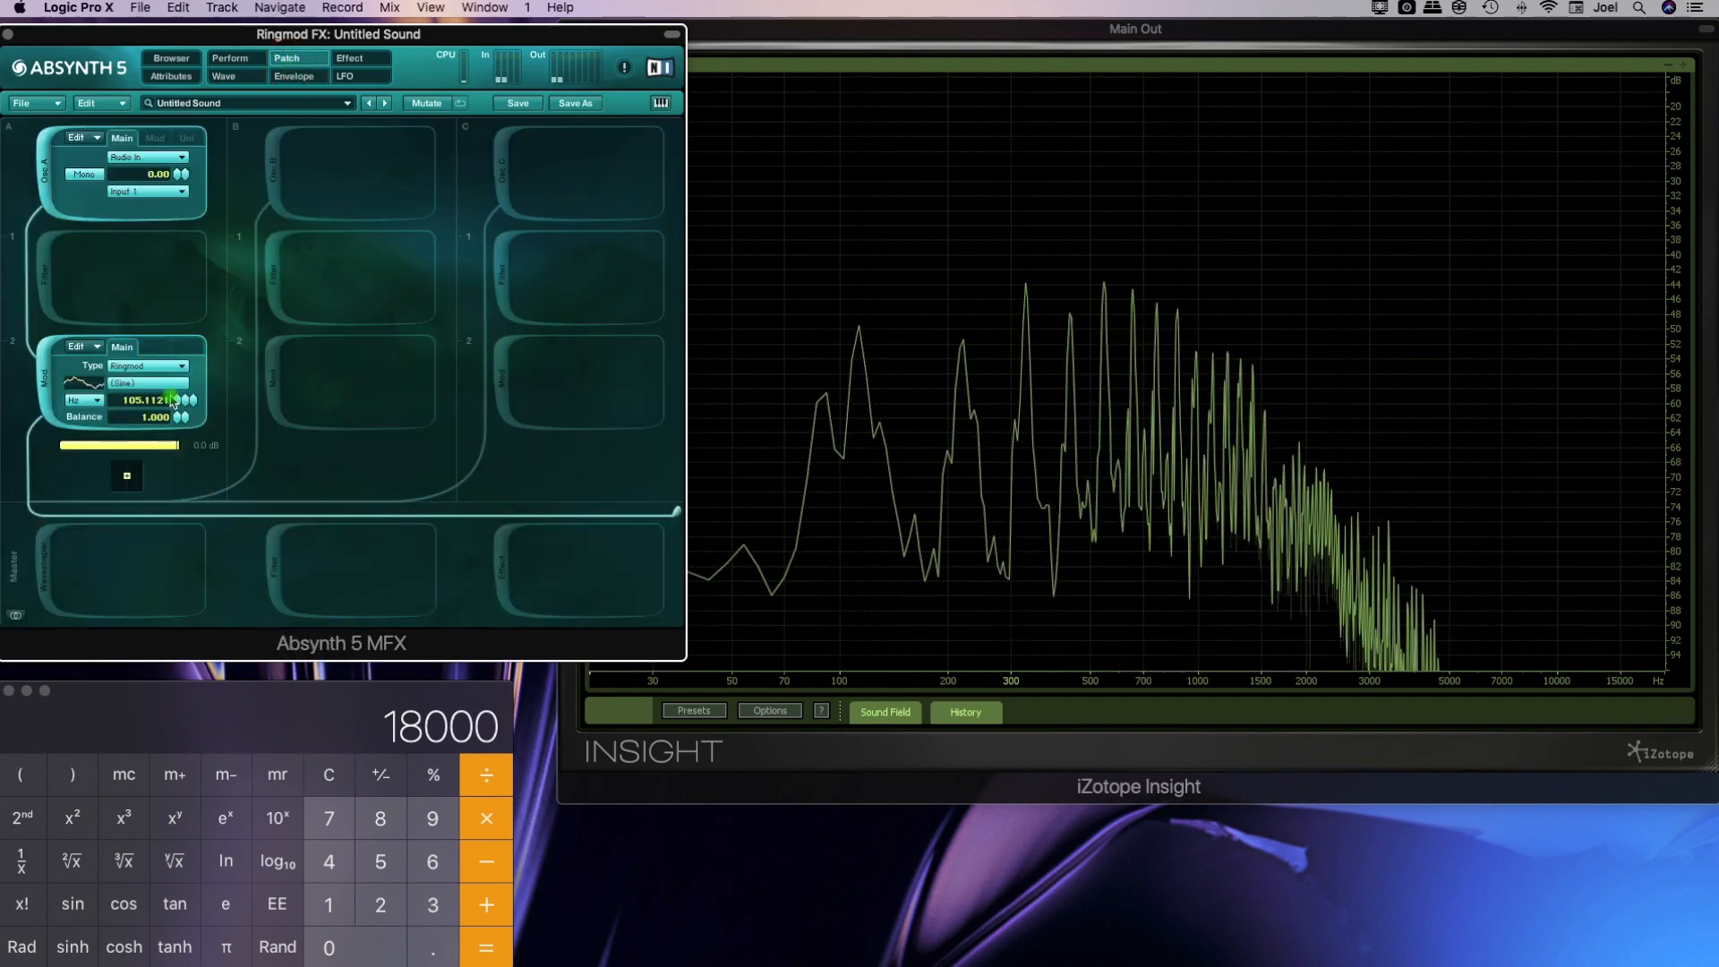
drag(177, 423, 177, 425)
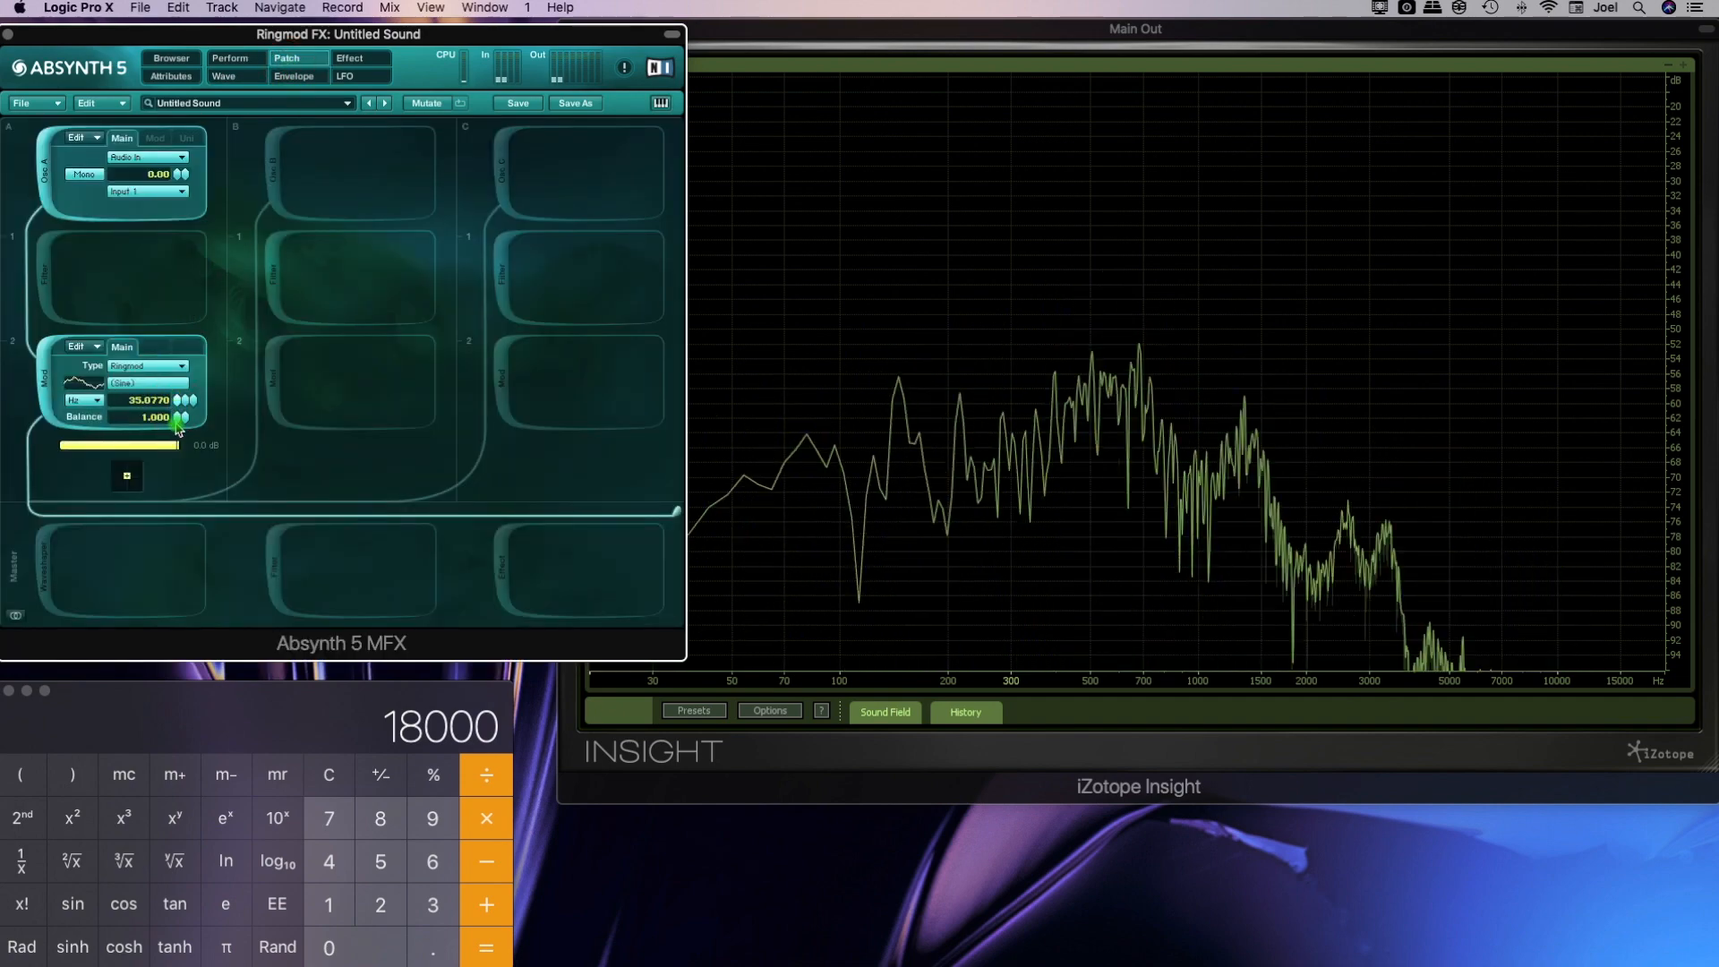
Edit the Ringmod's wave, raising harmonic 4 almost to harmonic 5's level and adding harmonic 41 at about the level of harmonic 36
click(143, 391)
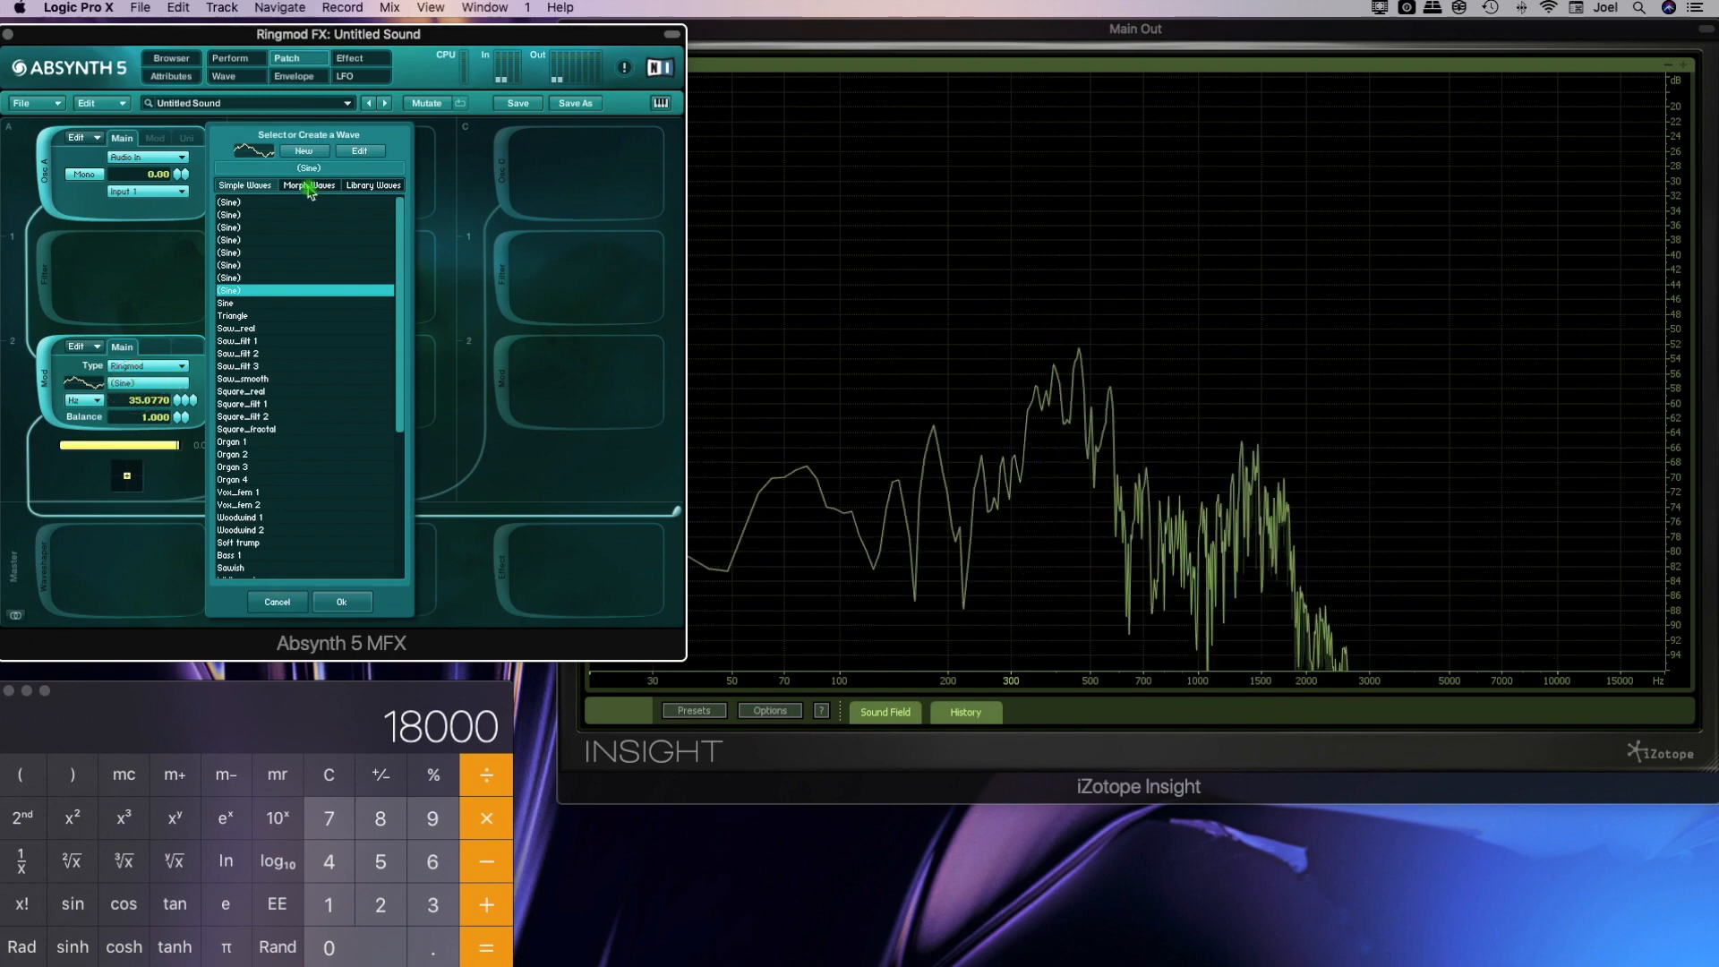
click(358, 157)
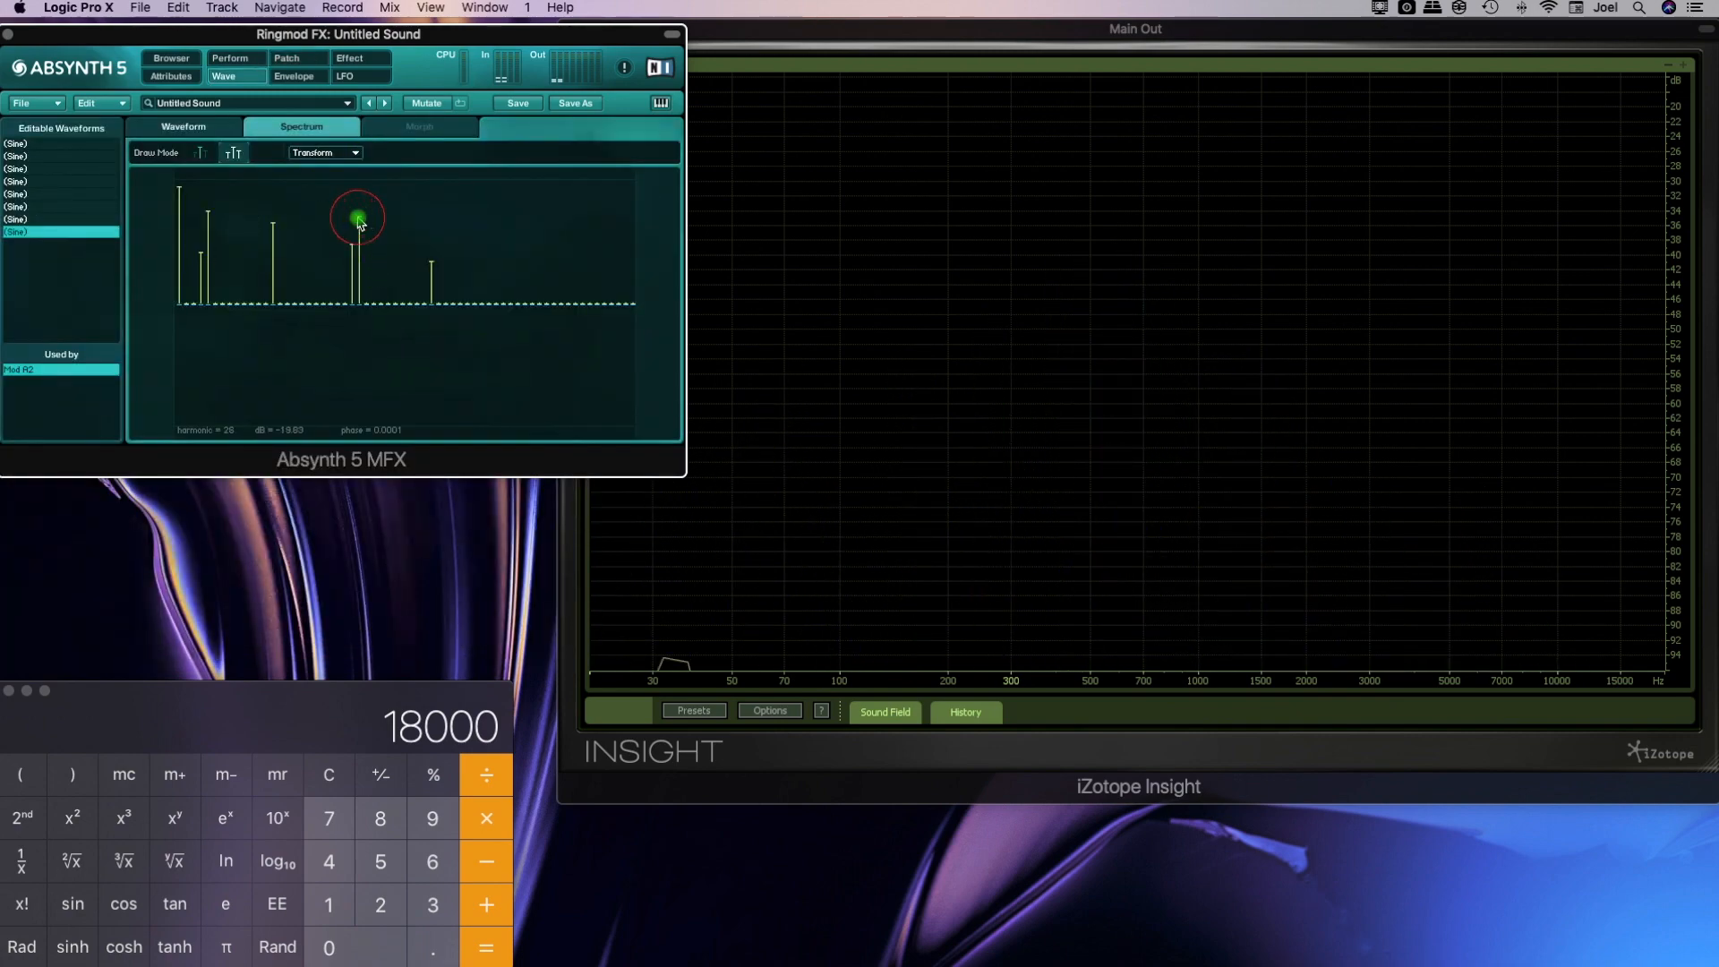
drag(358, 221, 357, 211)
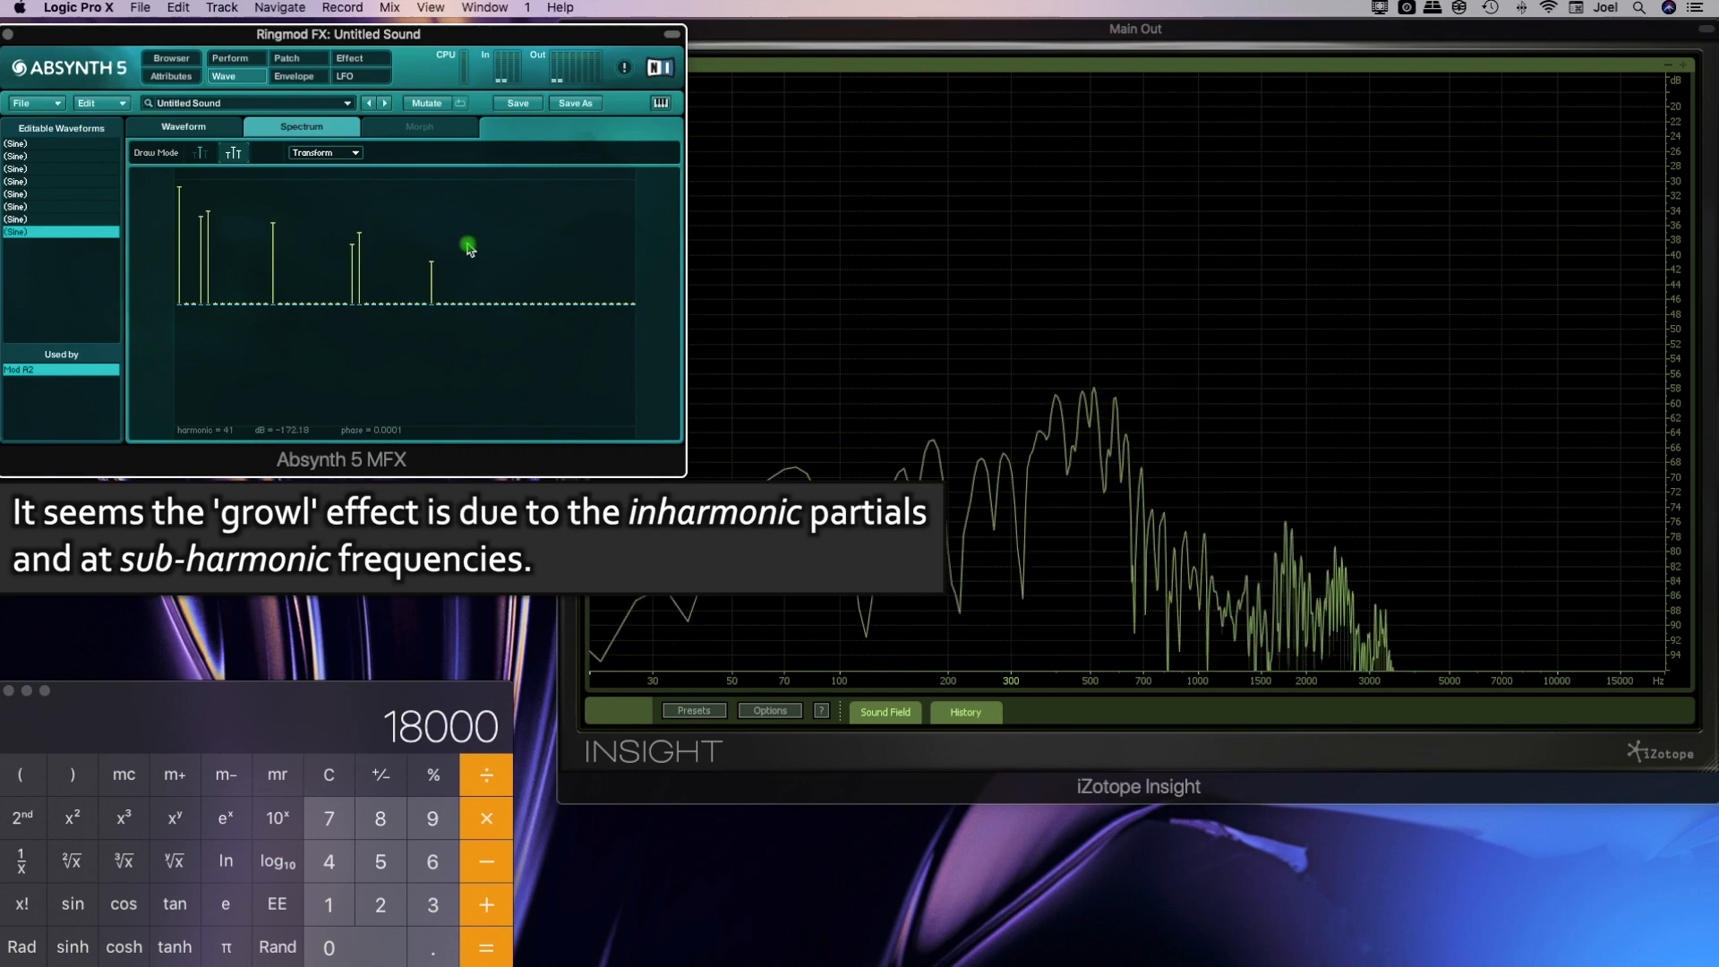
mouse_move(467, 254)
mouse_down()
mouse_move(466, 211)
mouse_move(467, 260)
mouse_up()
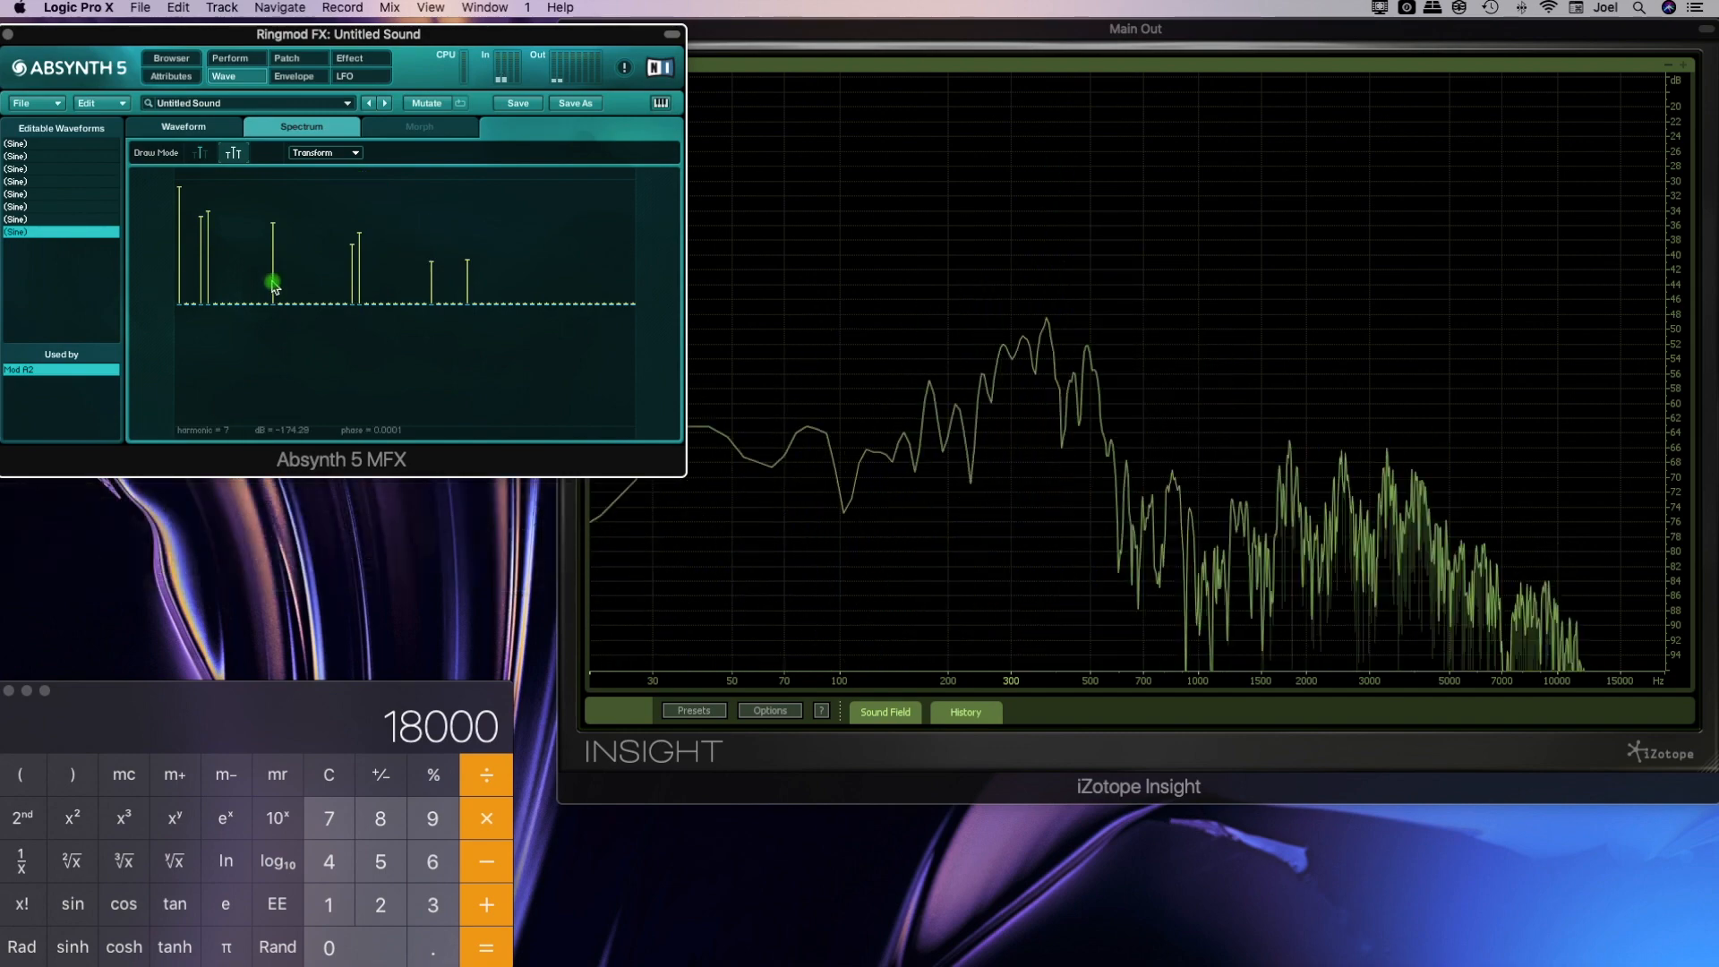
Set the Ringmod balance to 0.000 in the patch, and enable LFO 1 with its rate at 1.3426 seconds
click(286, 57)
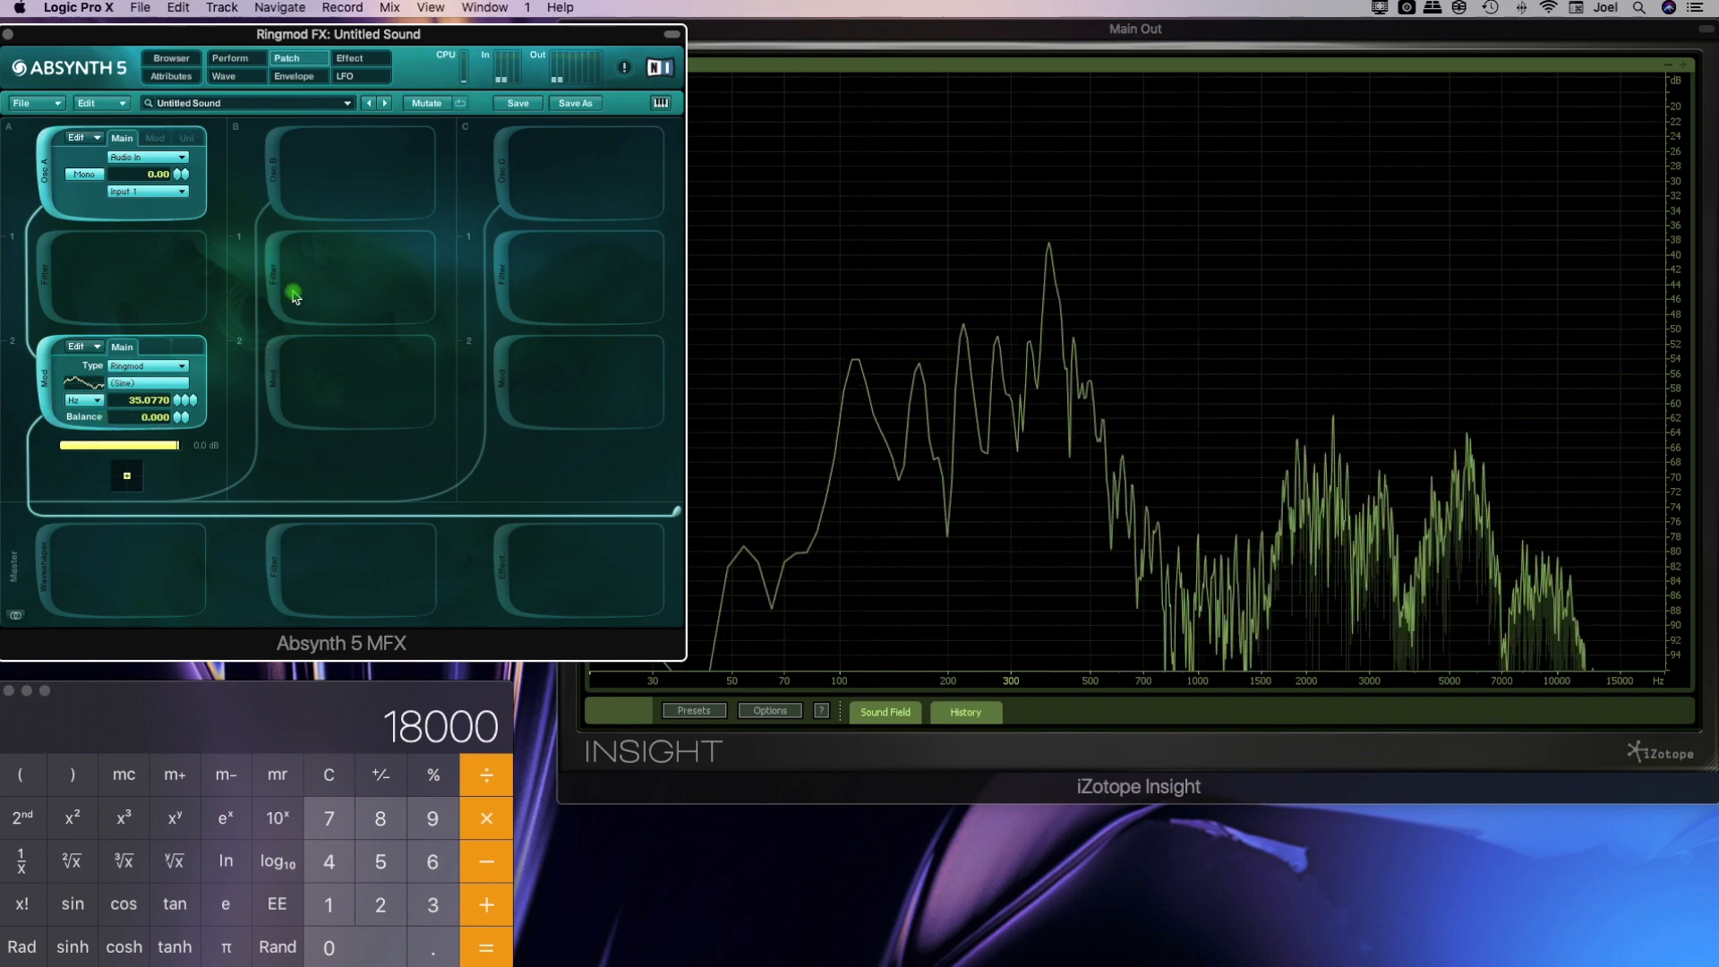
click(359, 78)
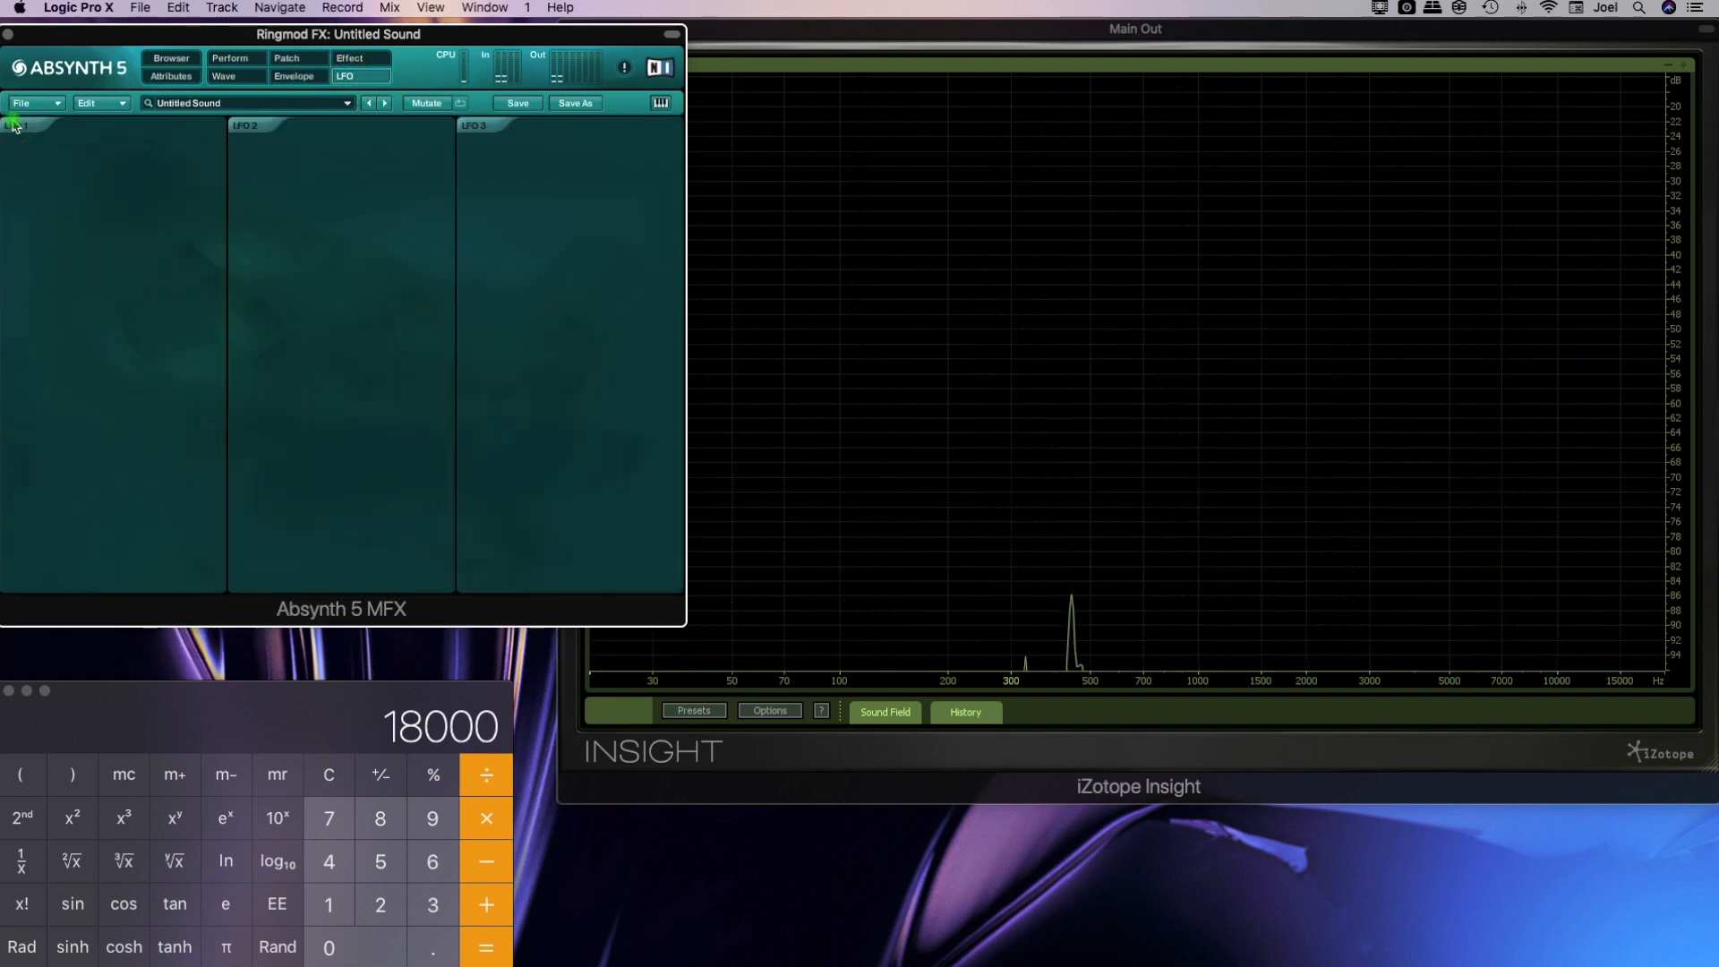
click(129, 215)
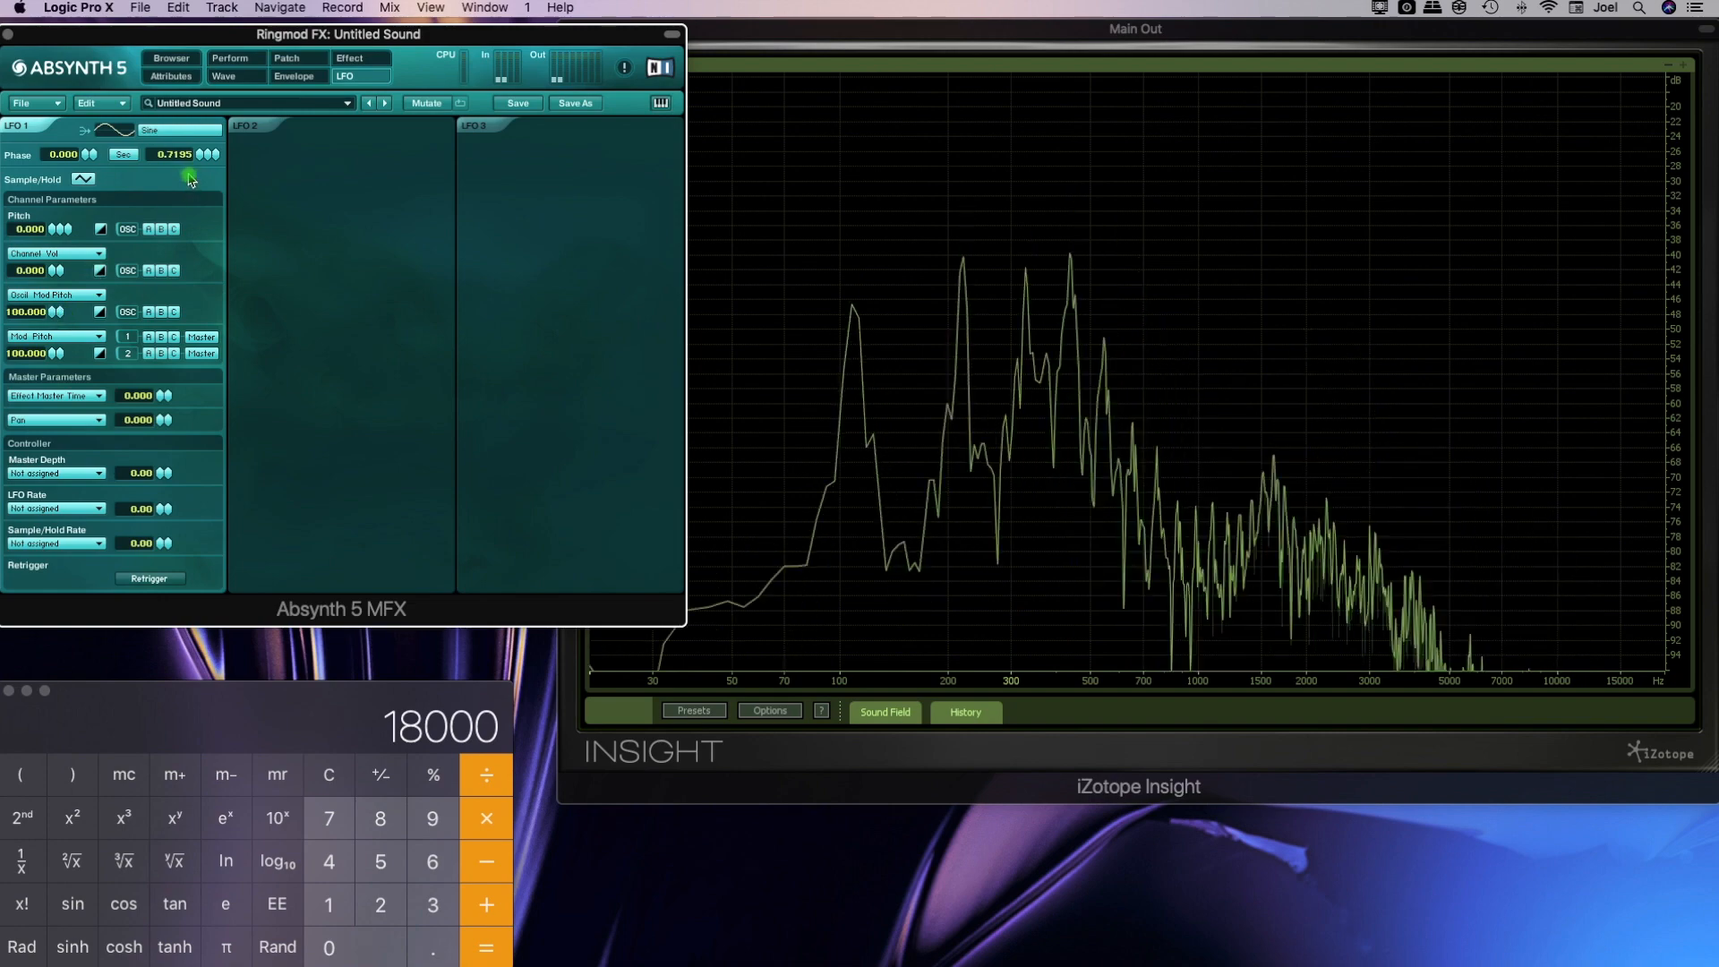
drag(202, 157, 202, 131)
Return to the patch and set the Ringmod to a frequency of about 2.4 kHz at balance 1.000
click(304, 61)
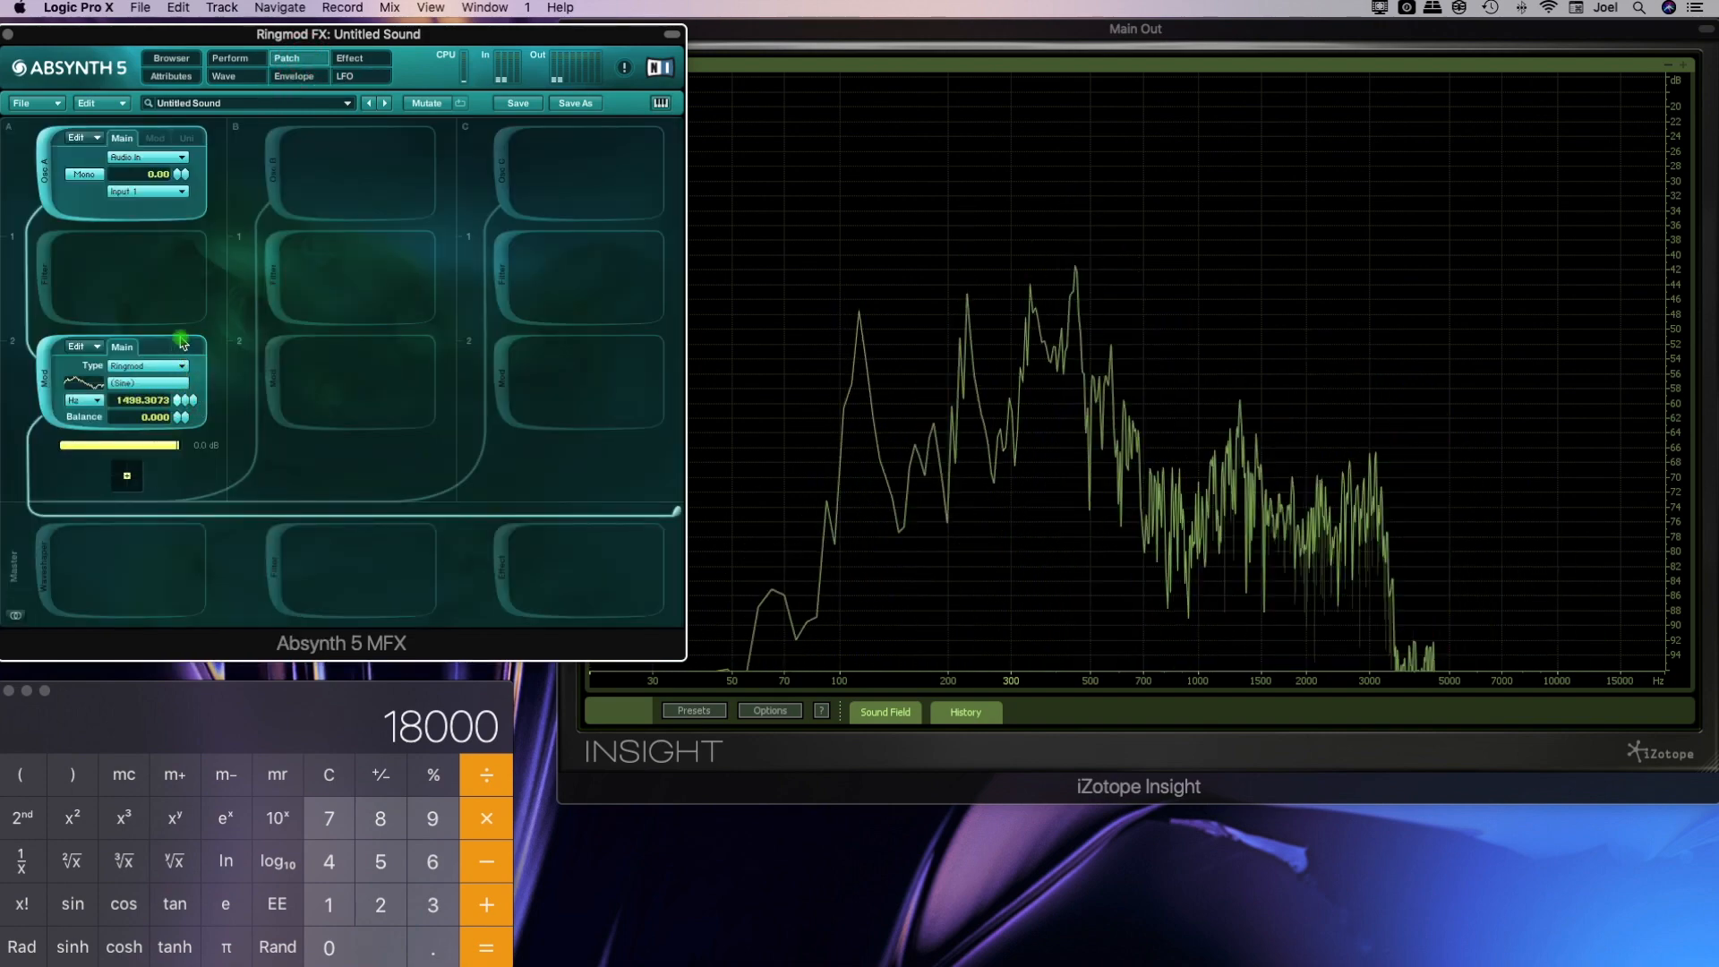
click(346, 78)
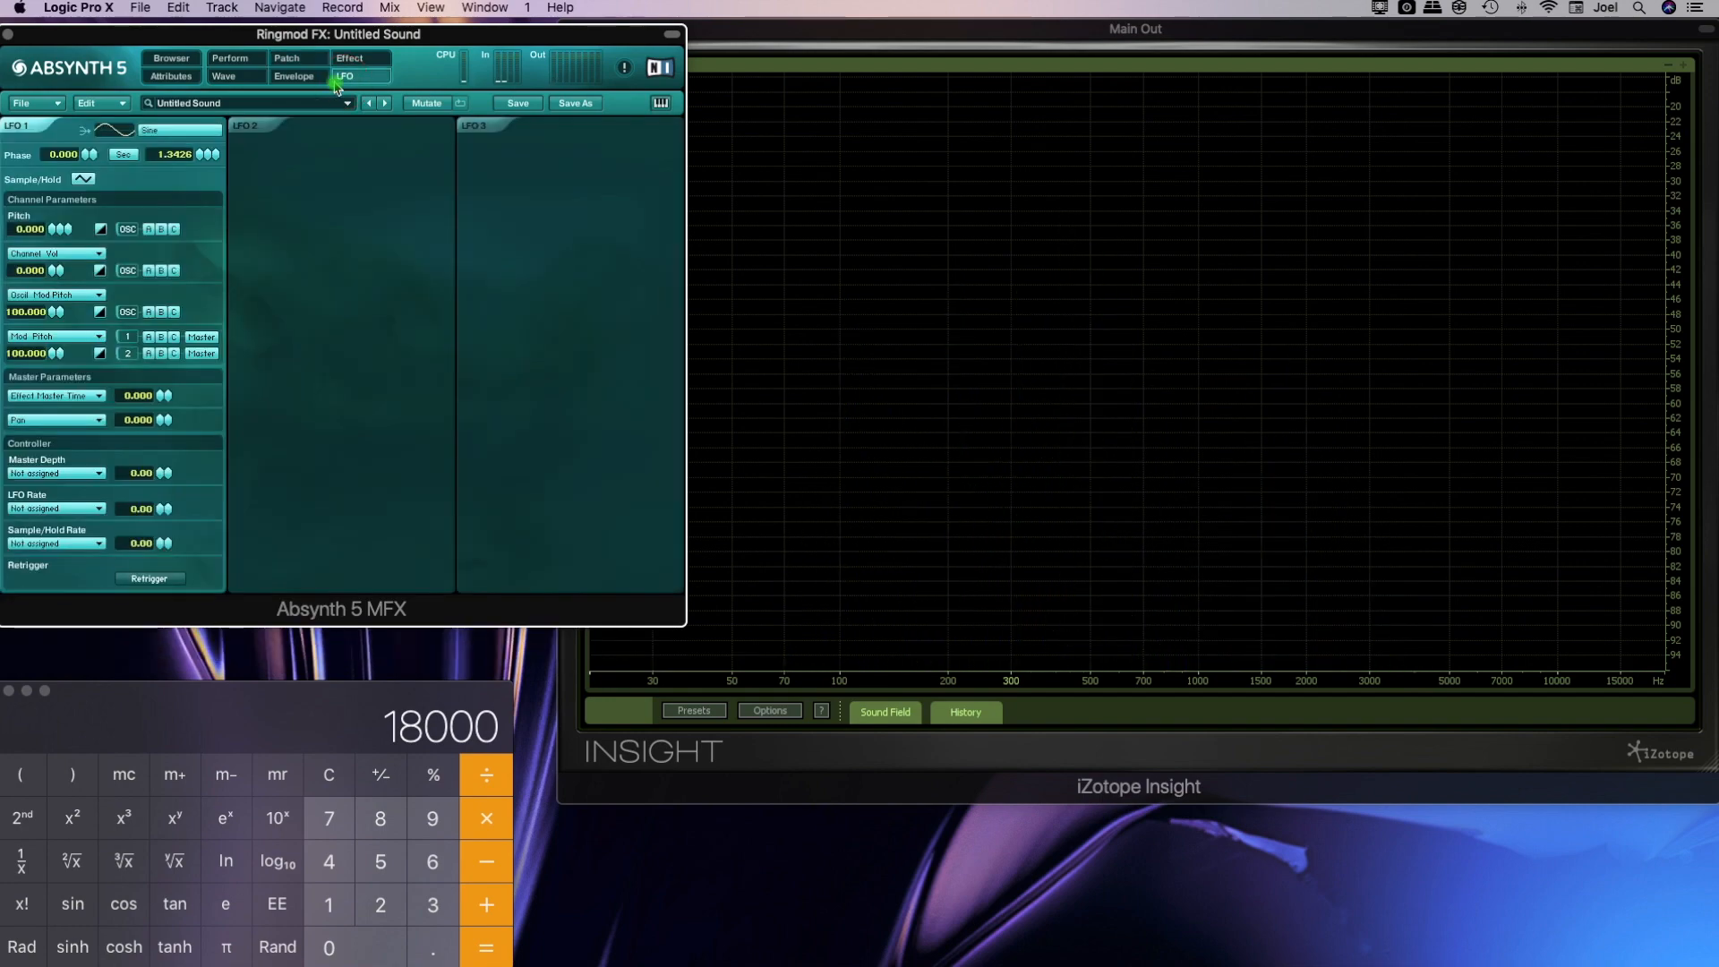
click(308, 75)
click(309, 64)
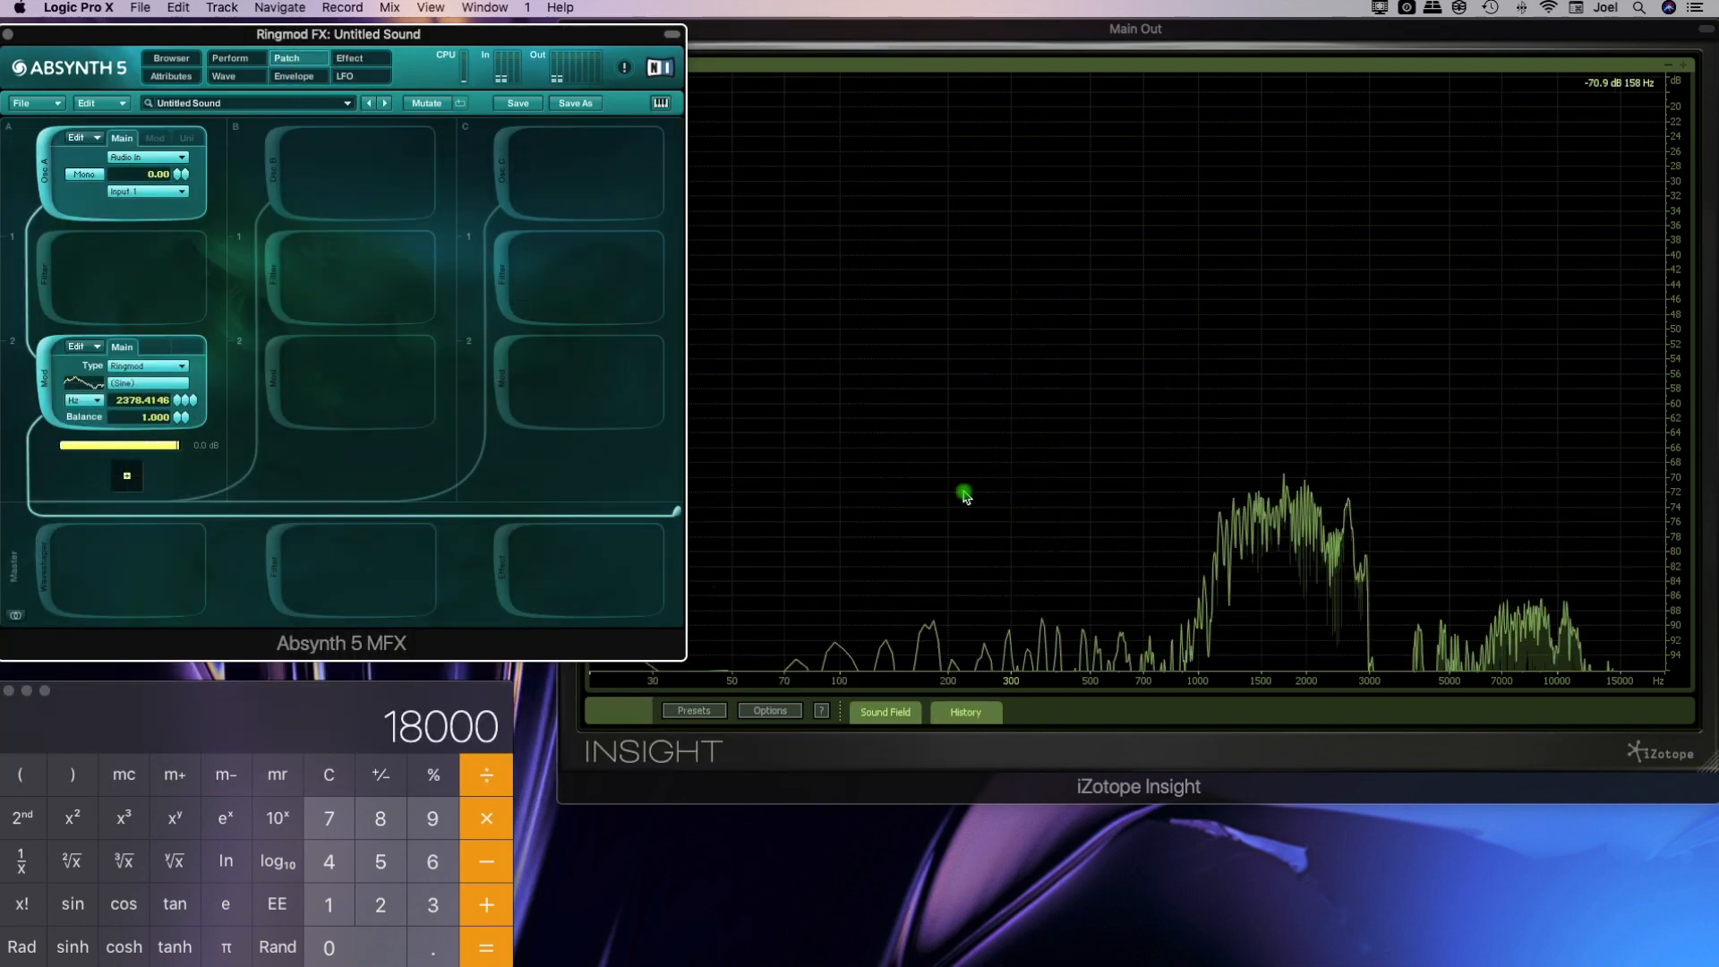
Switch the Ringmod module off and on to compare the dry and modulated voice, leaving it switched off
click(48, 384)
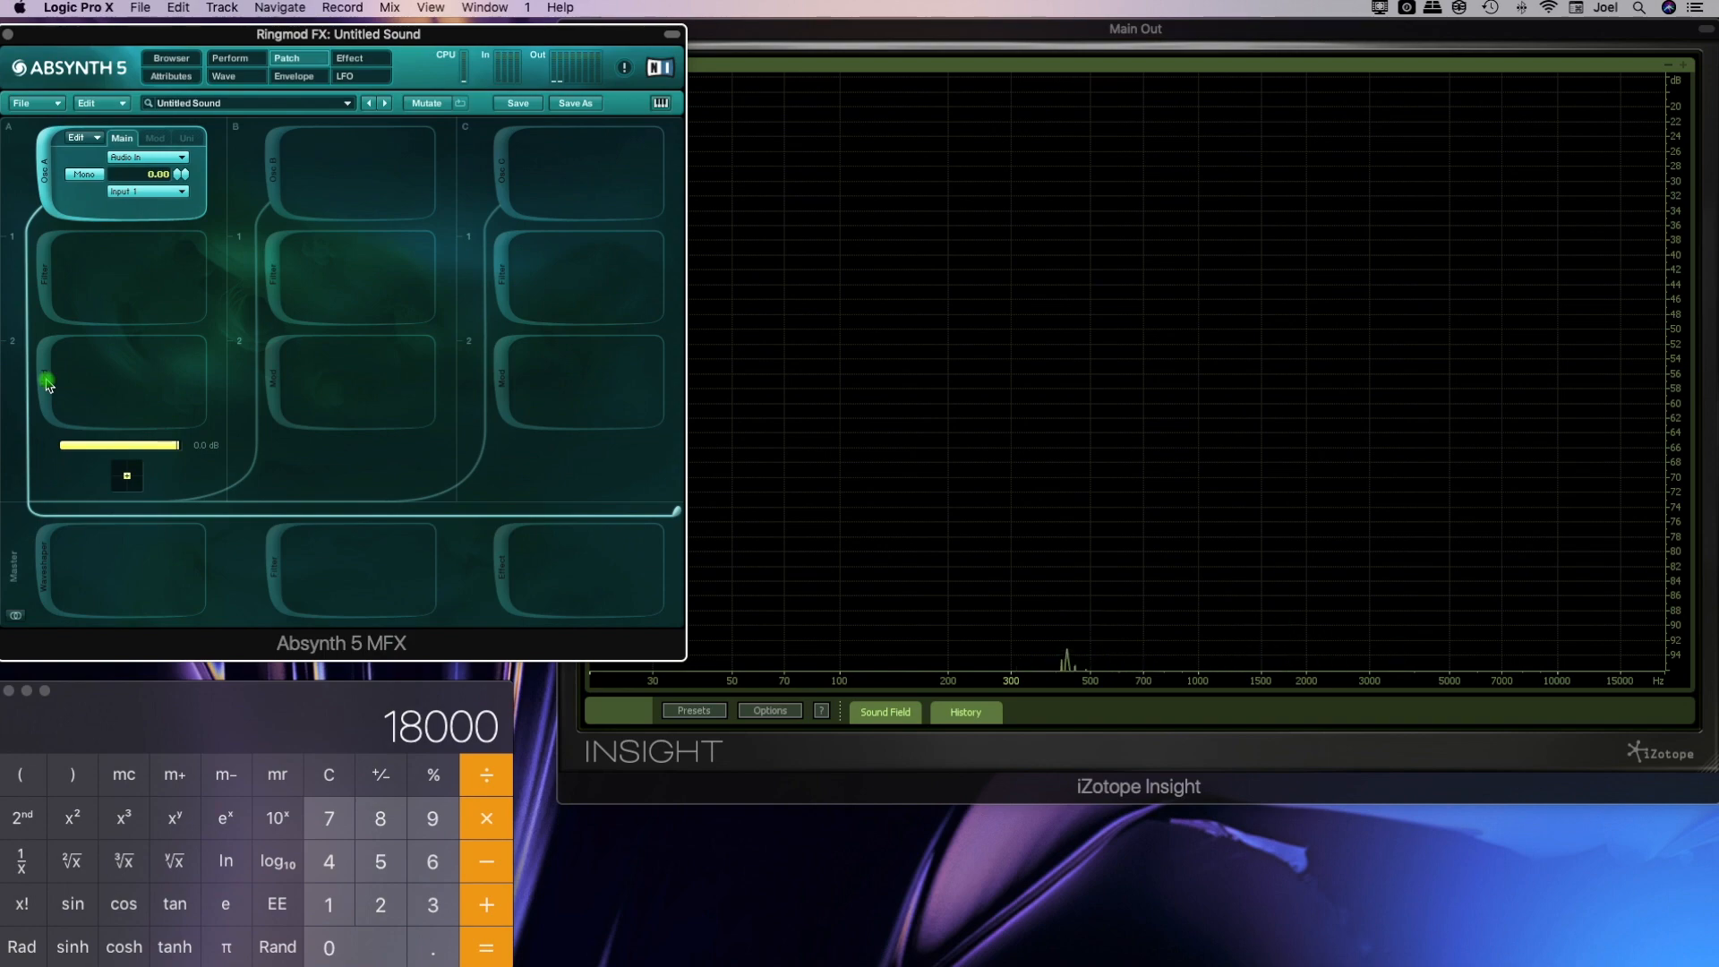
click(47, 384)
click(47, 383)
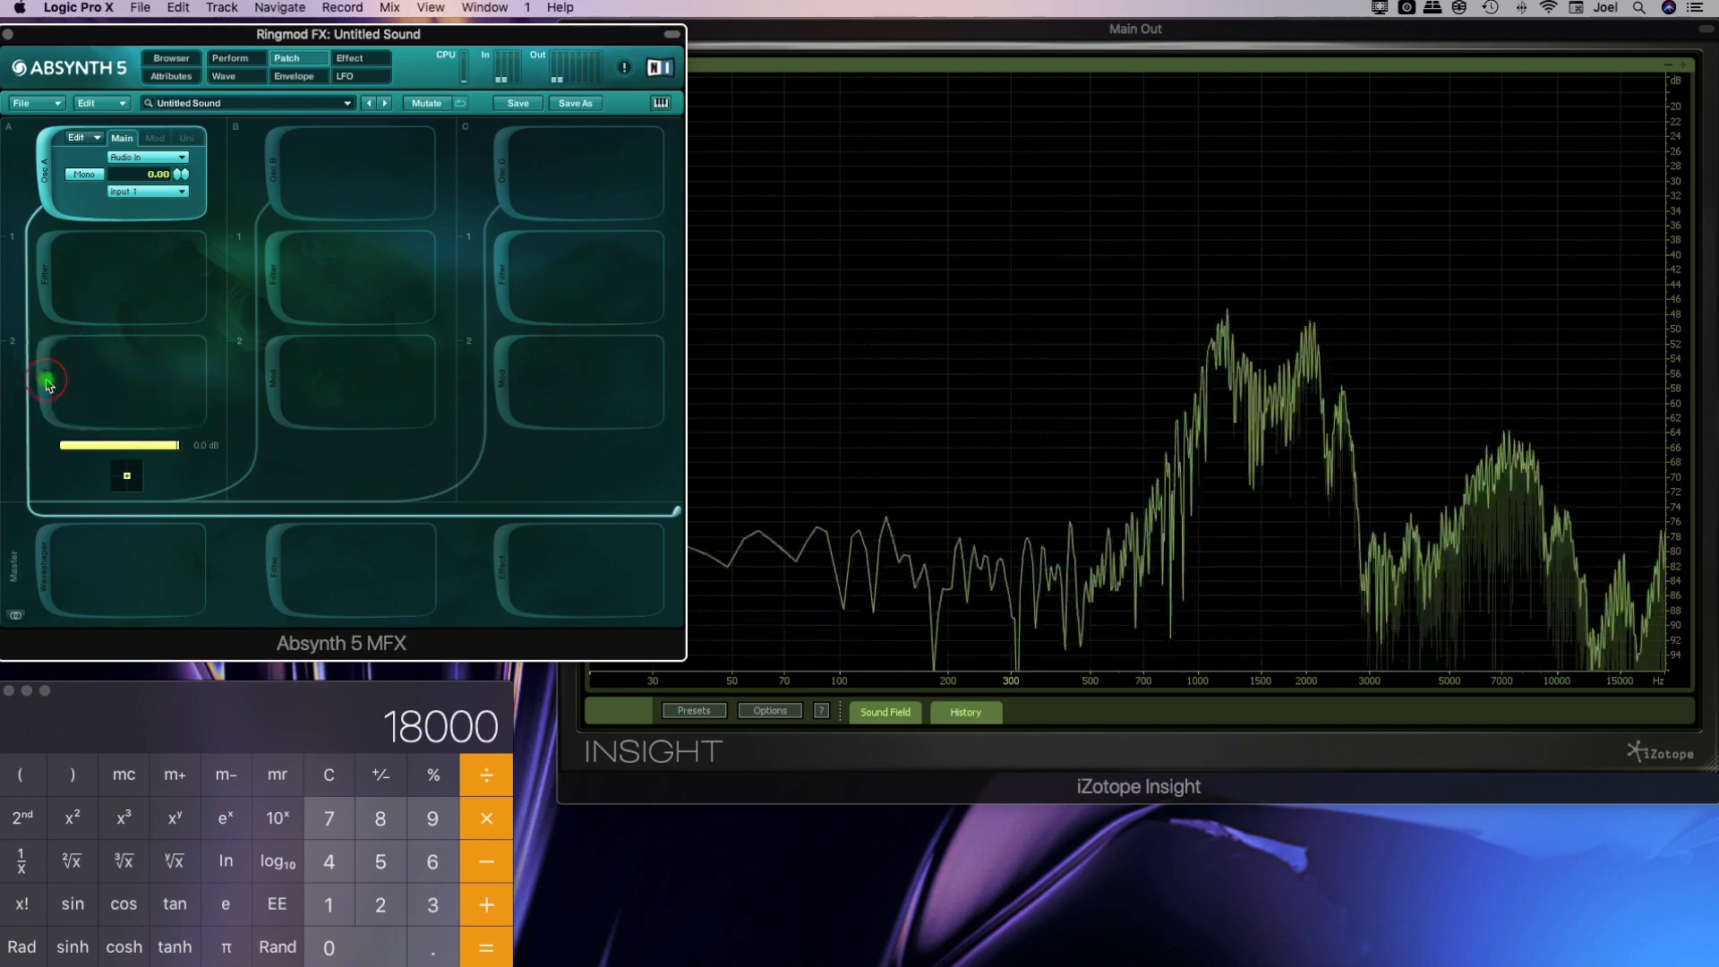
click(230, 57)
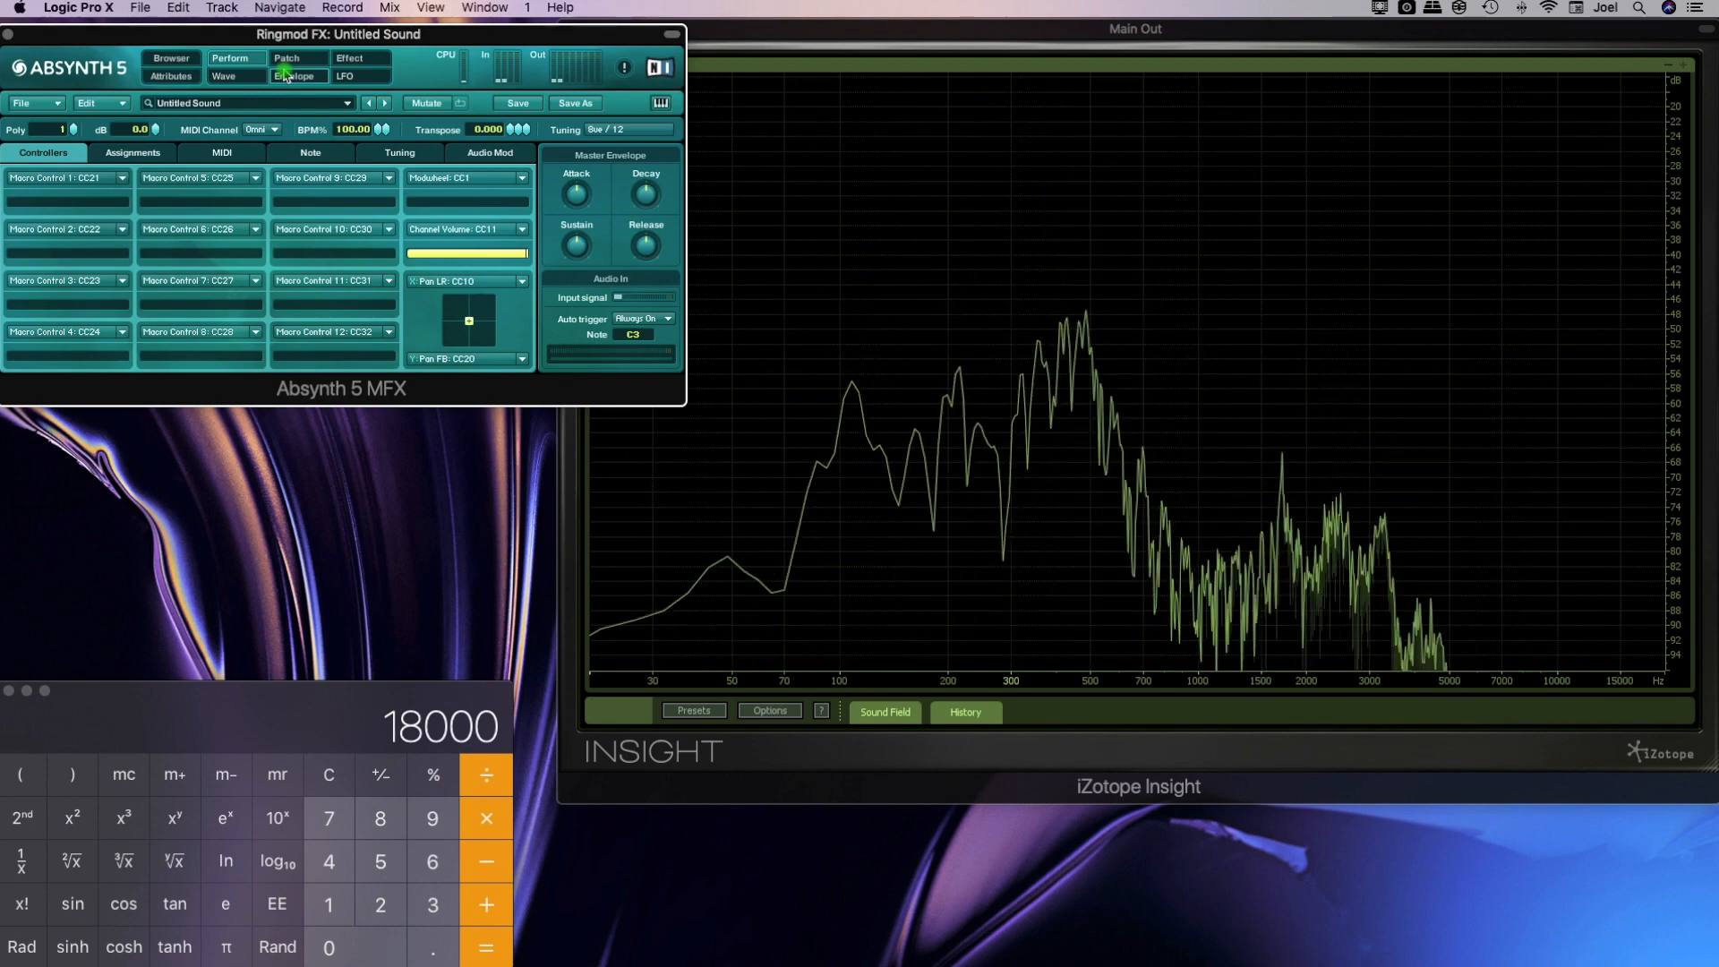
click(285, 76)
click(298, 59)
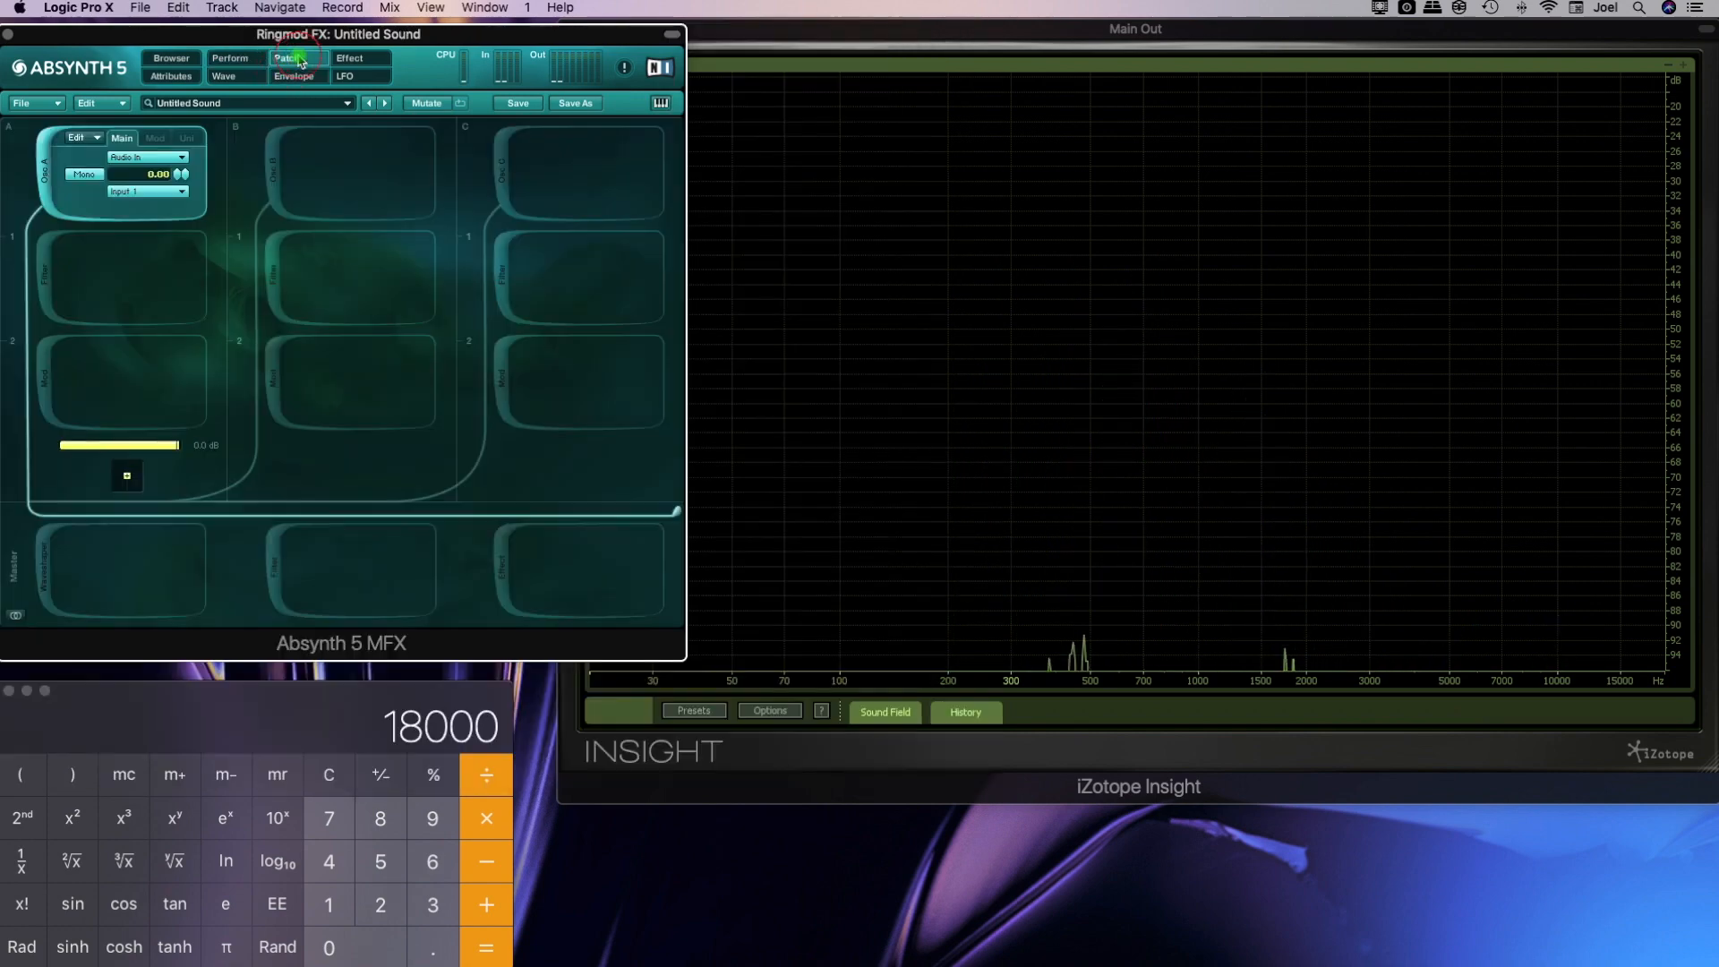